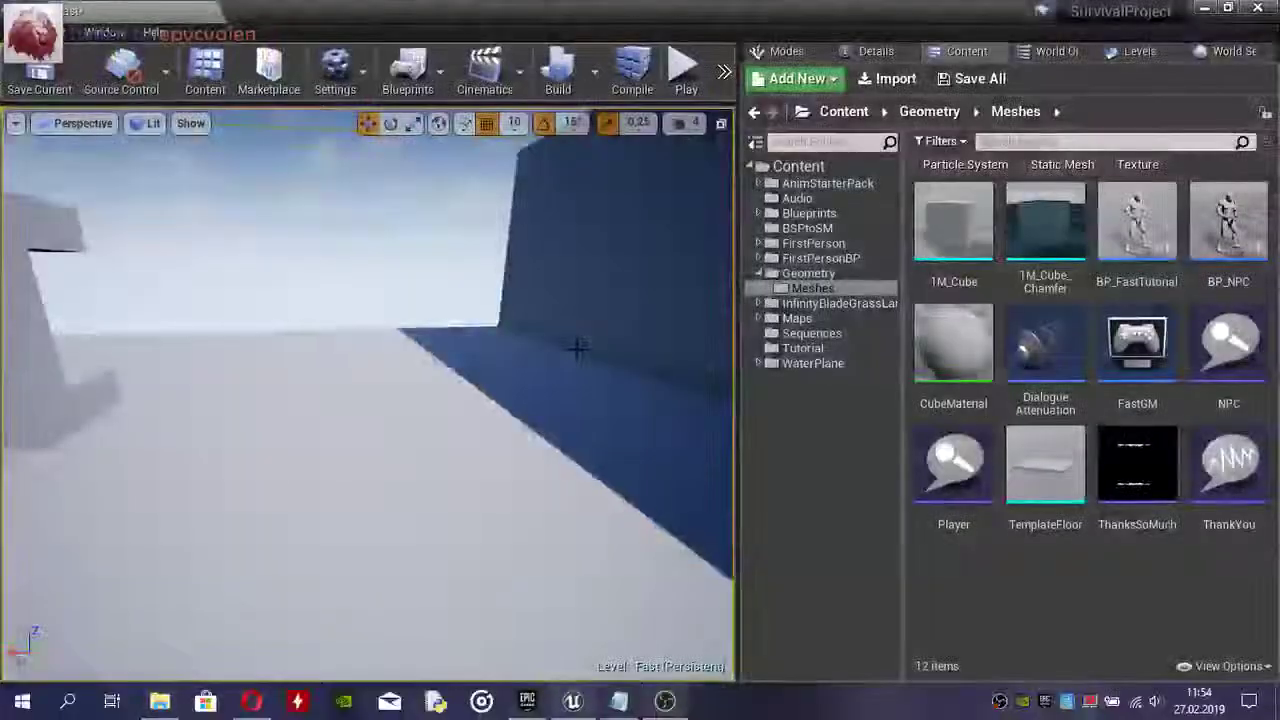
- Create a new folder named Chatlogger under Content
right_click(987, 611)
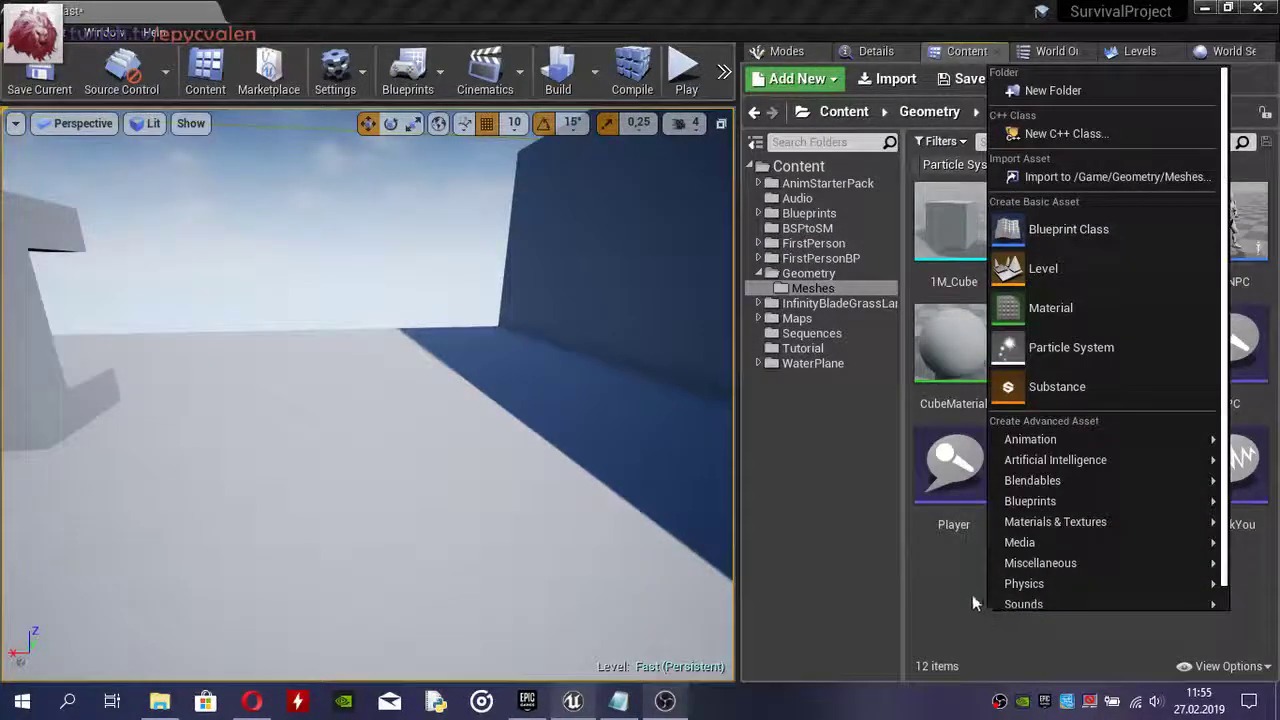
click(972, 594)
right_click(815, 170)
click(855, 182)
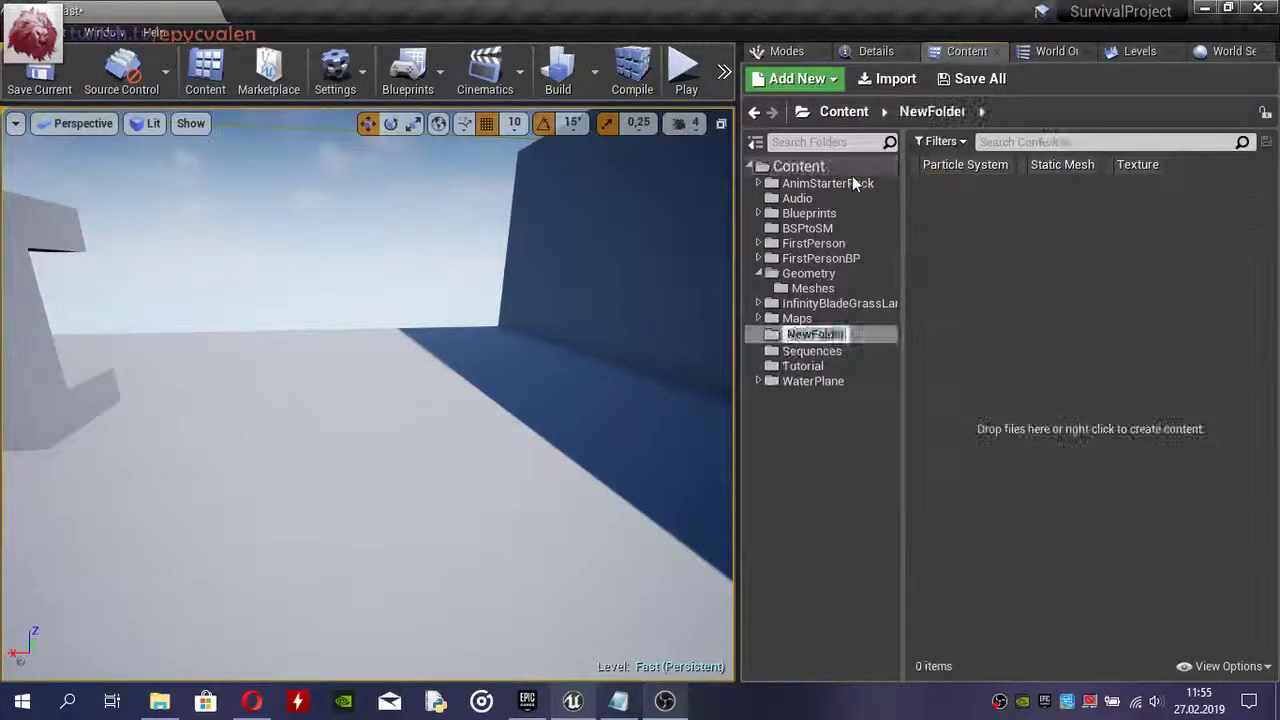
text(Clu)
key(Return)
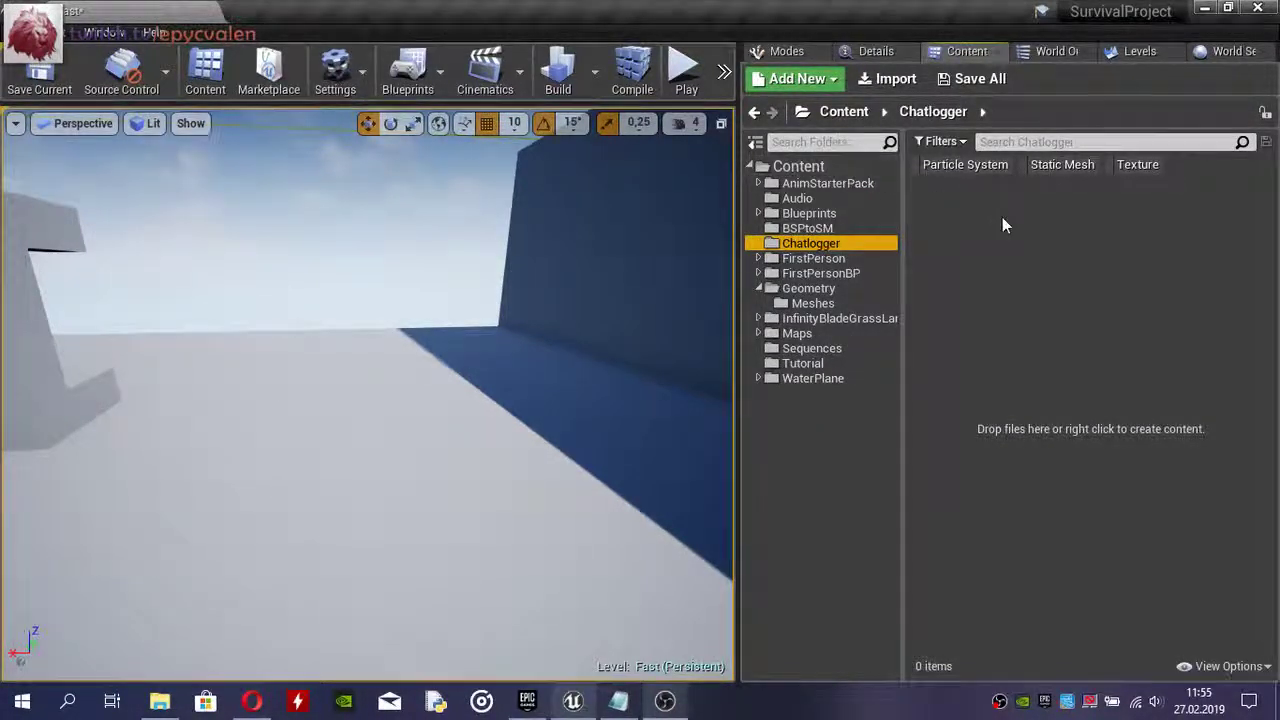
- Create a Widget Blueprint named UI_Chatlogger inside the Chatlogger folder
right_click(962, 194)
scroll(1049, 560, down, 1)
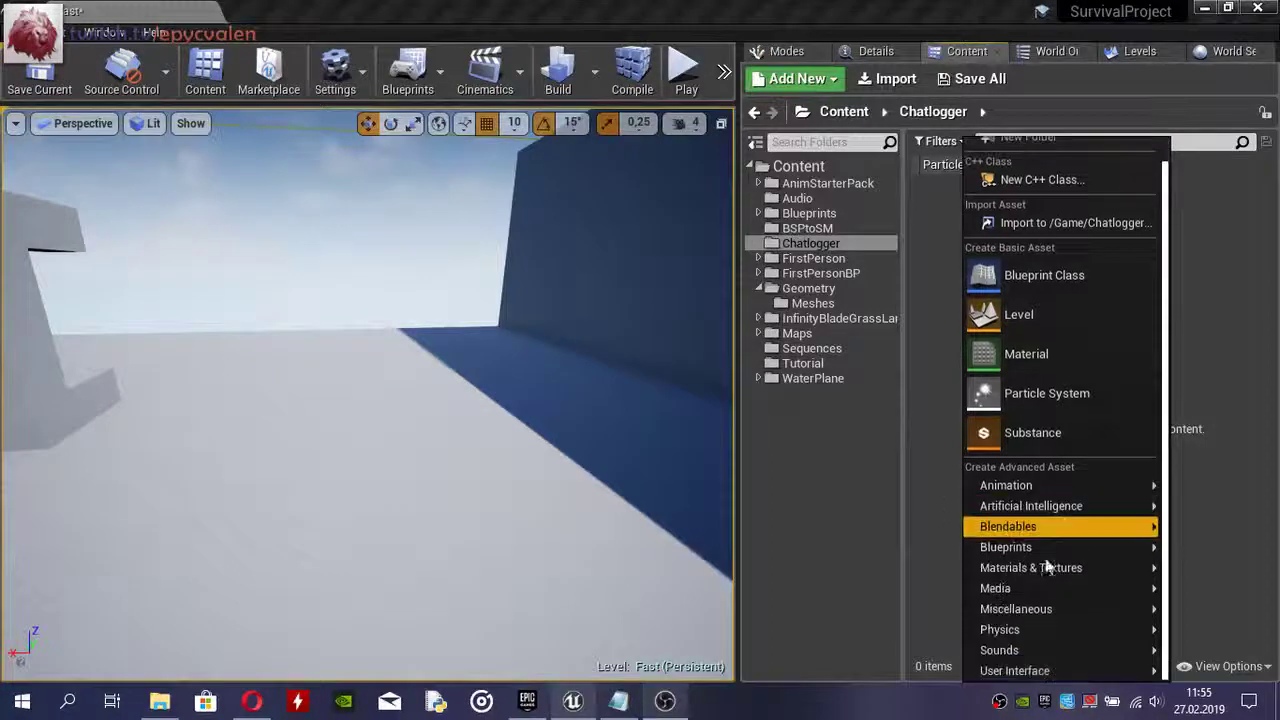
mouse_move(1041, 671)
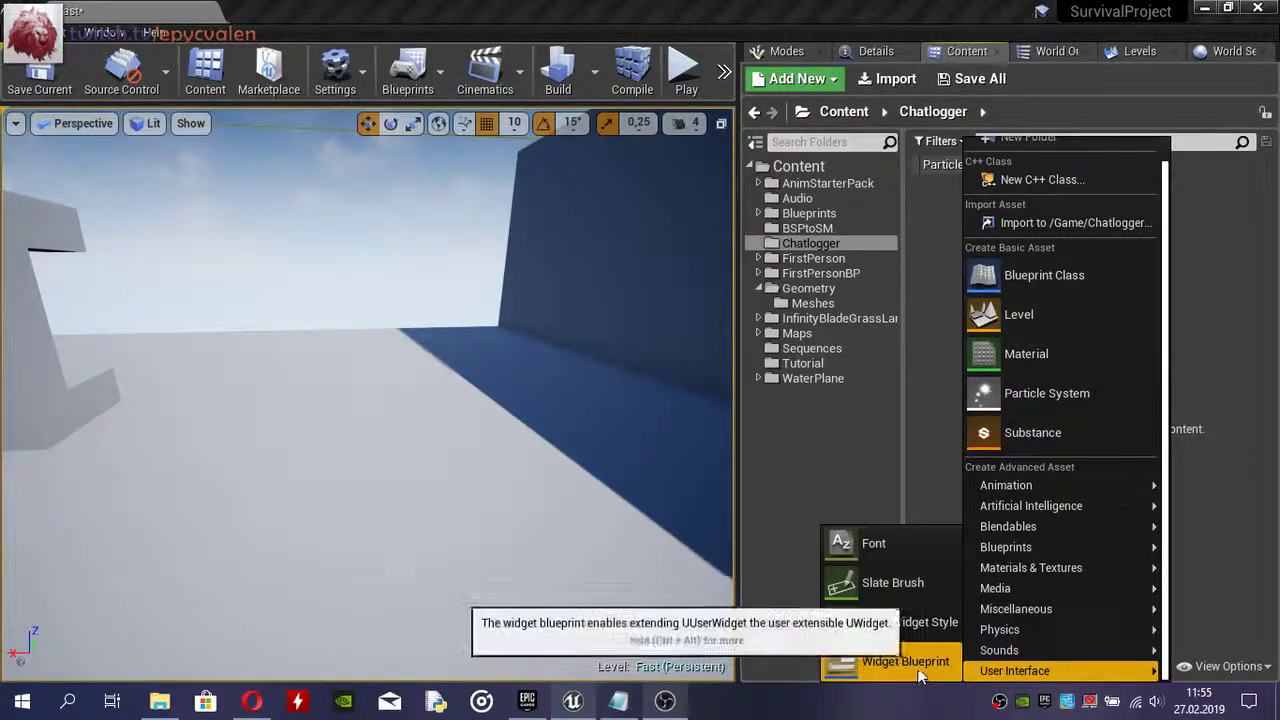
click(918, 666)
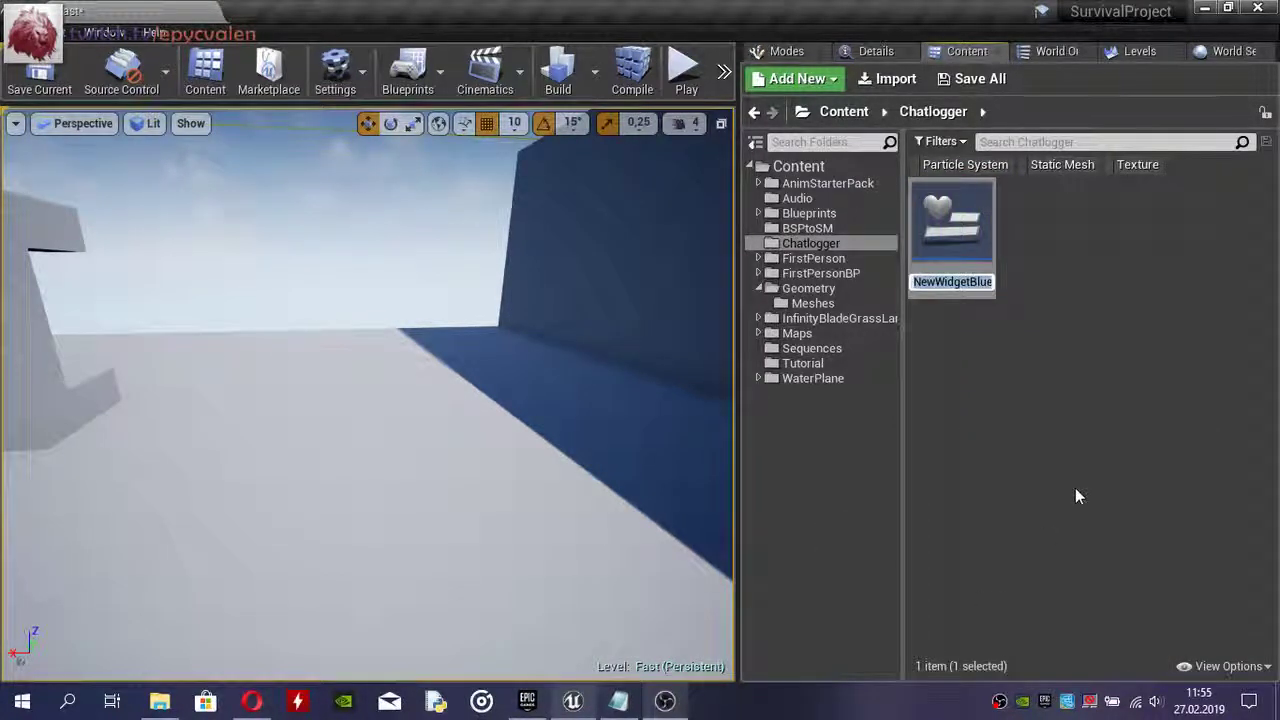
text(UI_)
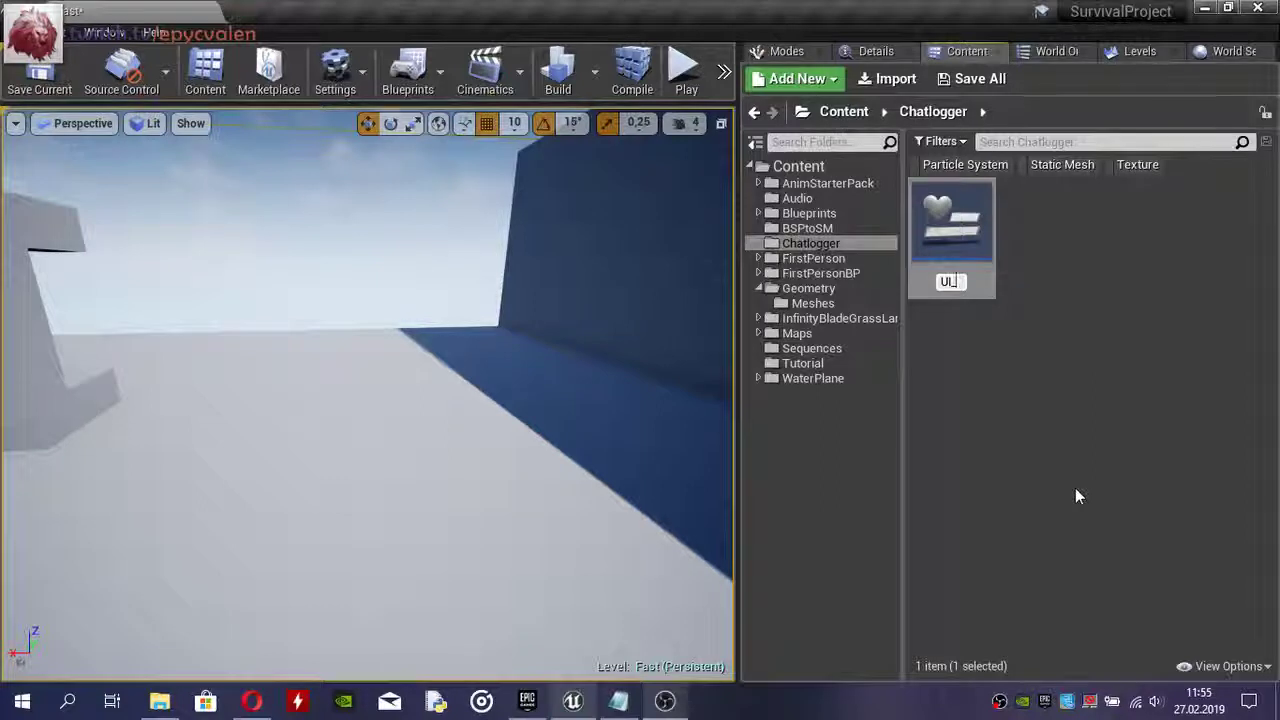
text(Chatlo)
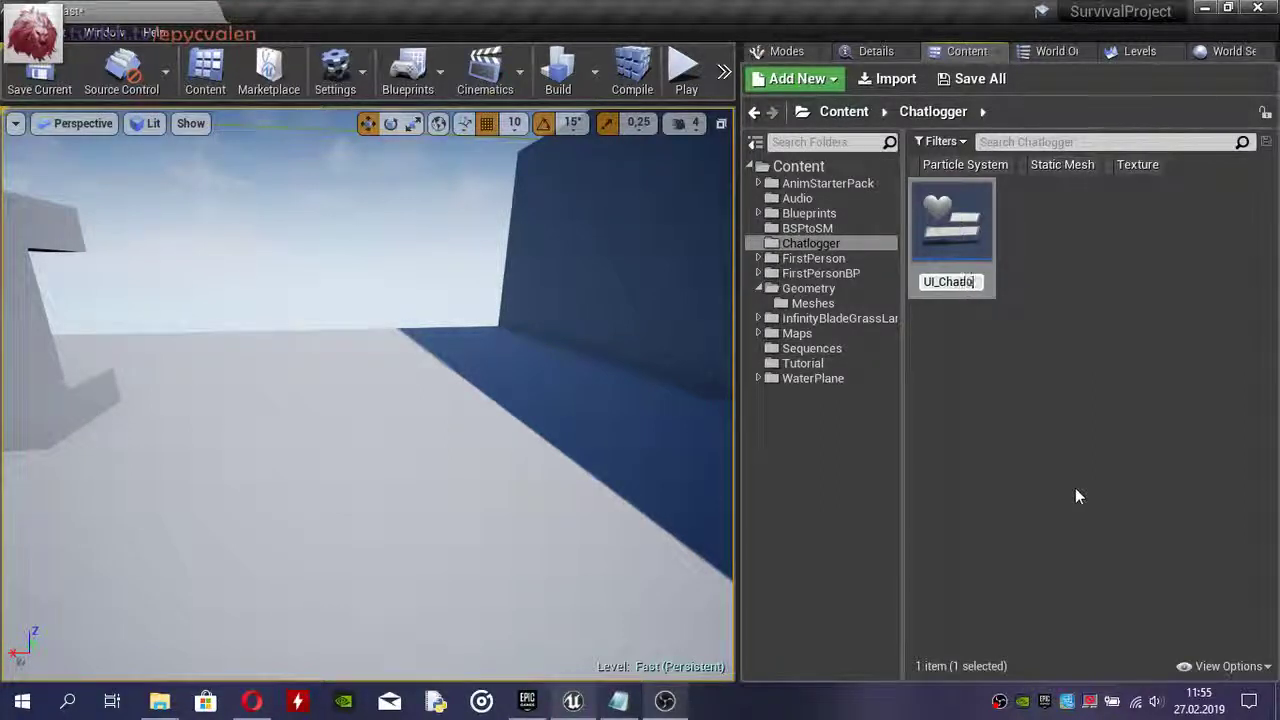
text(gger)
key(Return)
key(Return)
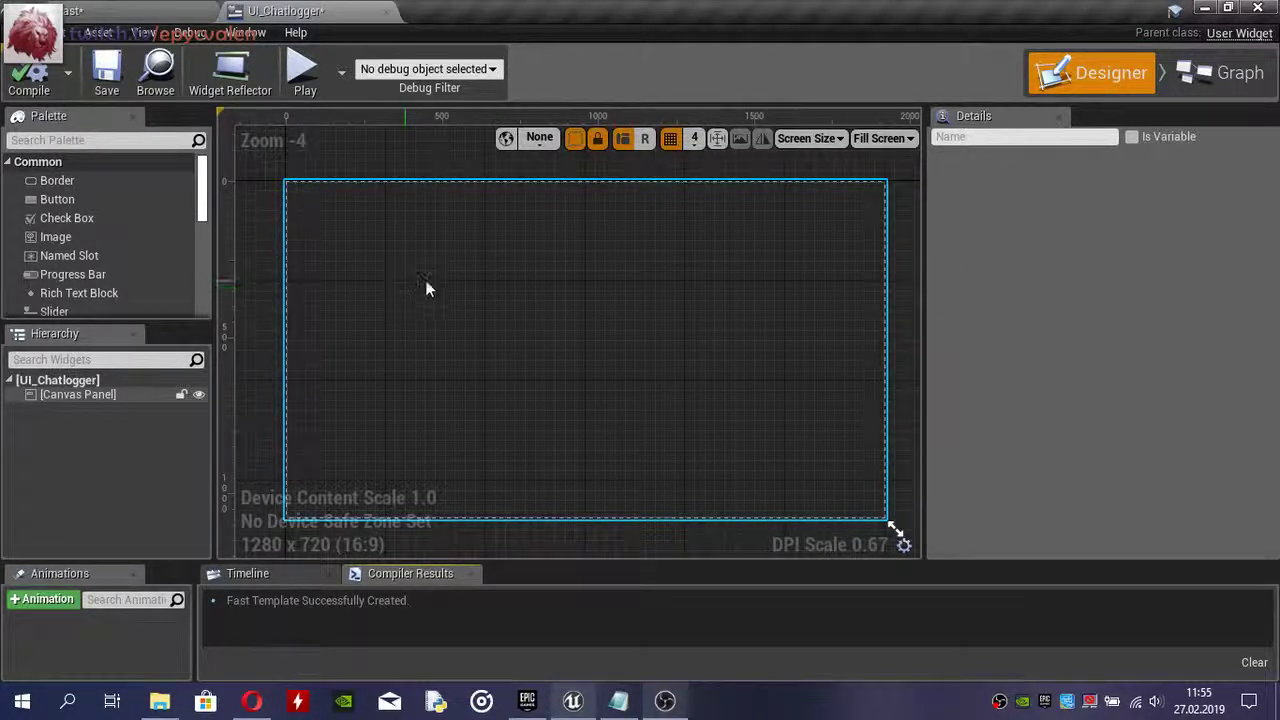
- Open the BP_FastTutorial blueprint from the Geometry > Meshes folder
click(110, 10)
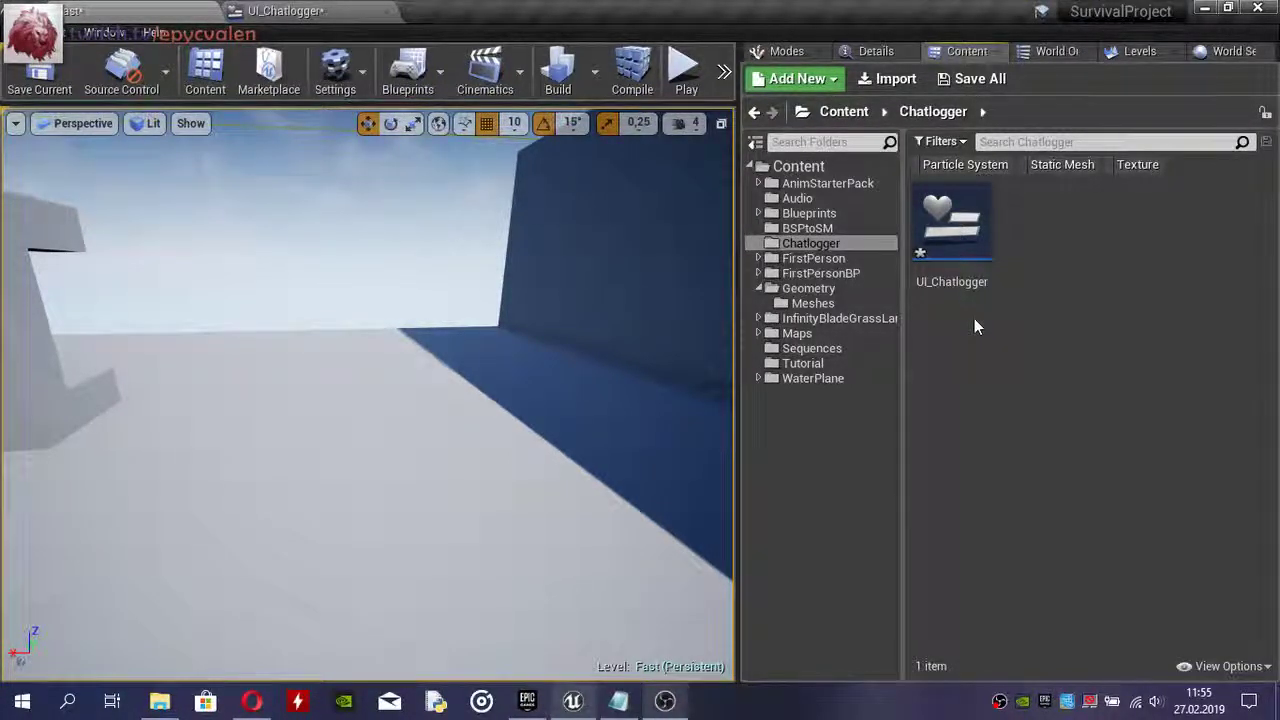
click(872, 294)
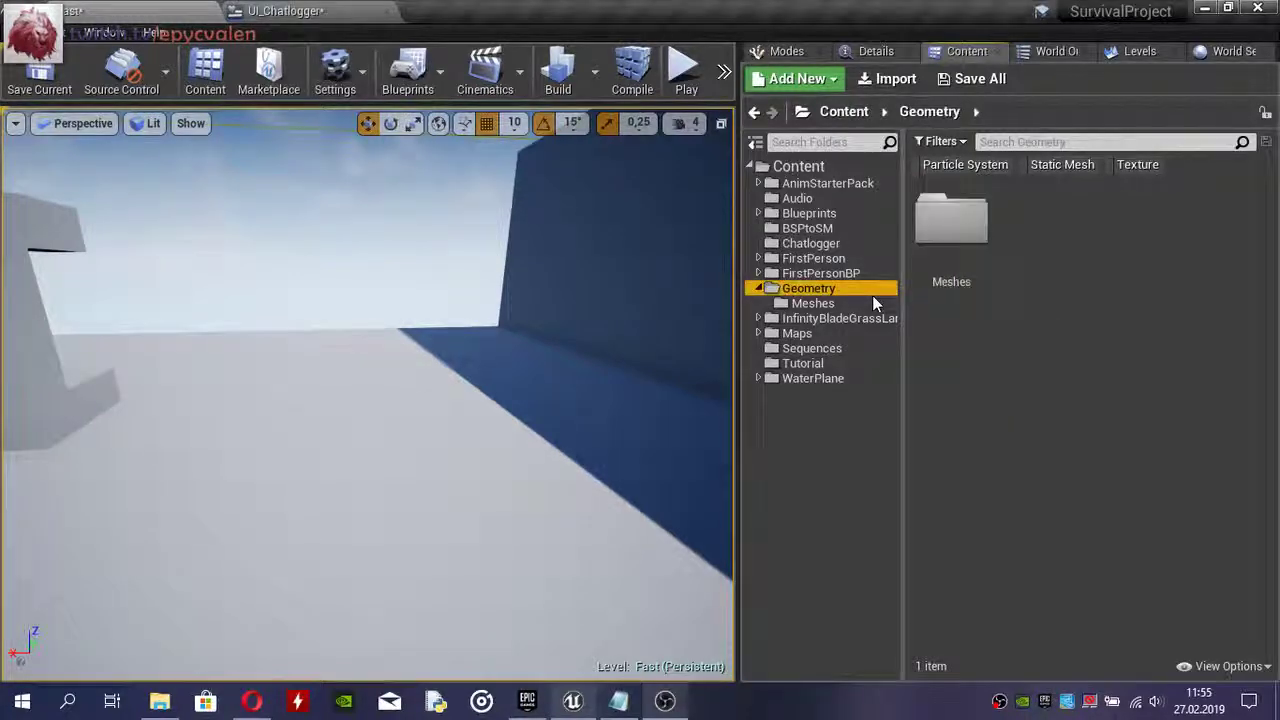
click(880, 302)
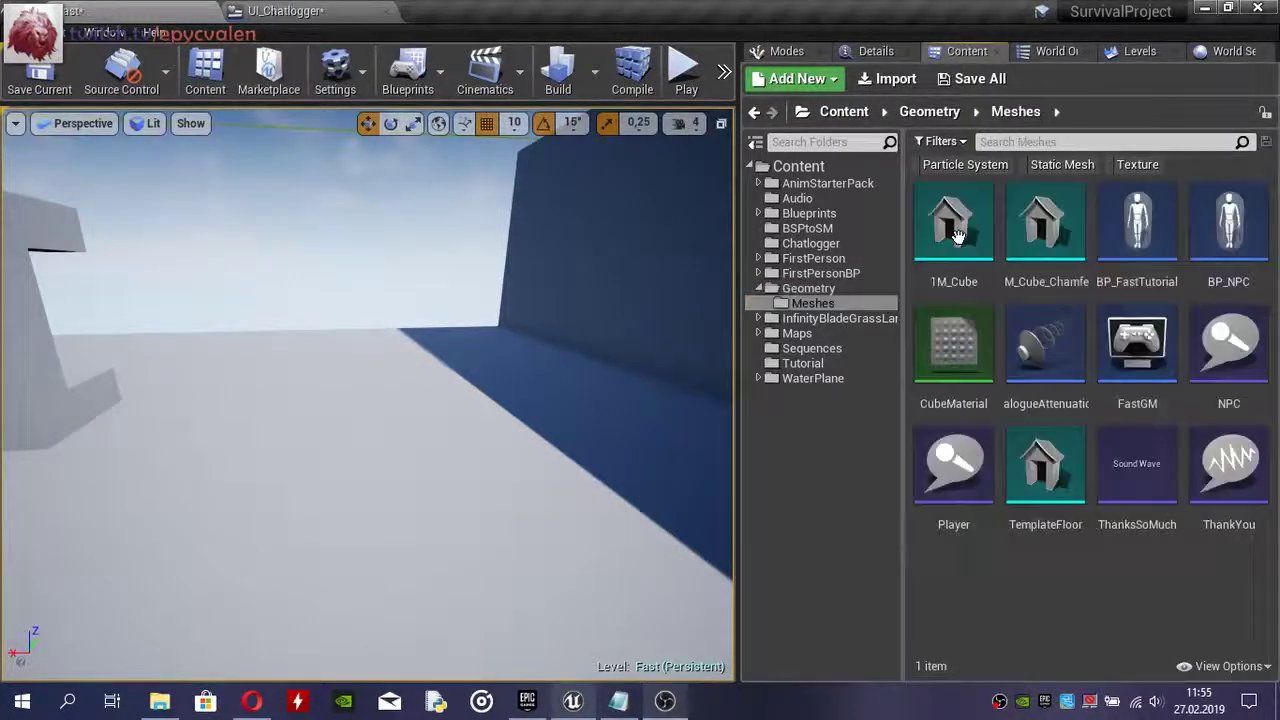
double_click(1148, 226)
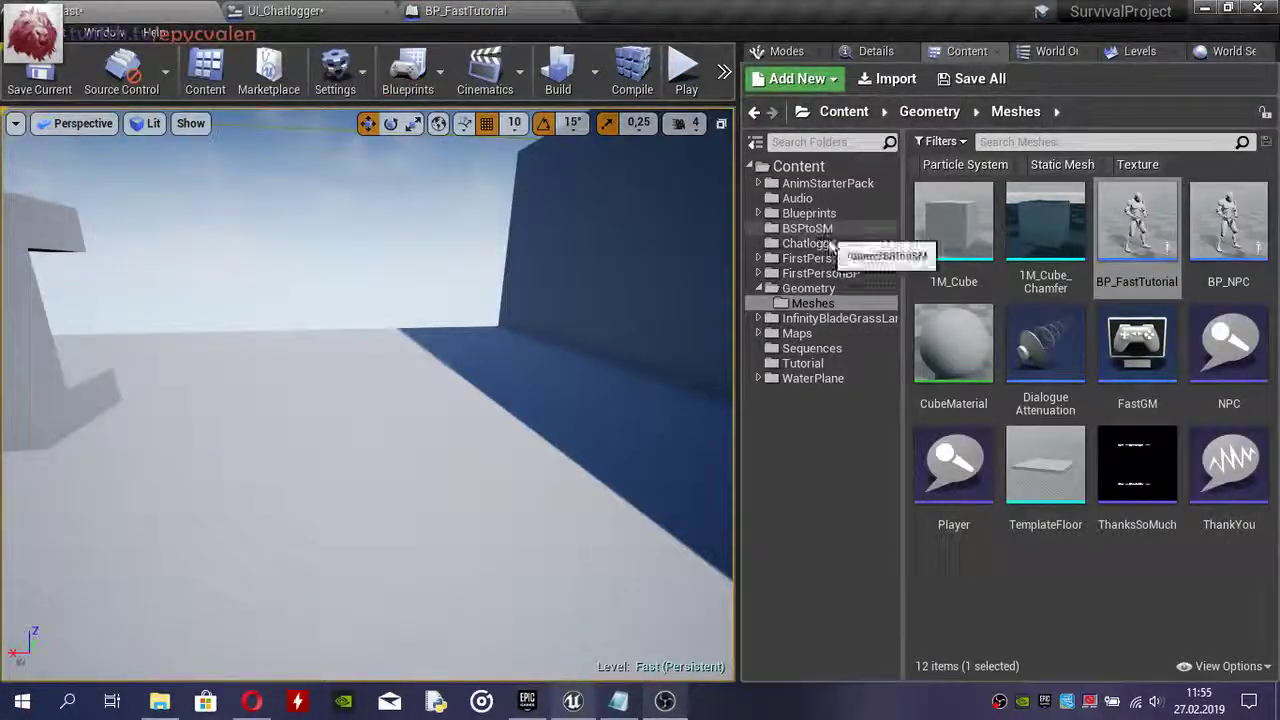
click(810, 243)
- Add a custom event named AddToChat to BP_FastTutorial's Event Graph
click(497, 9)
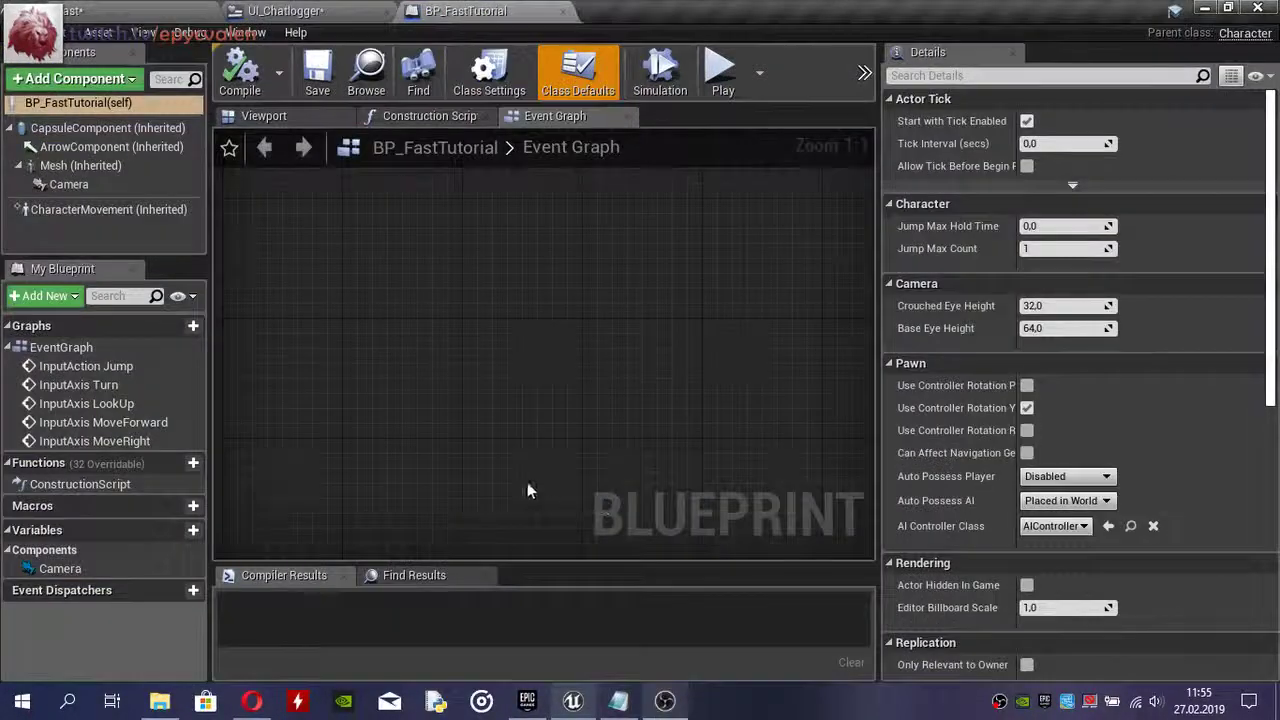
right_click(400, 292)
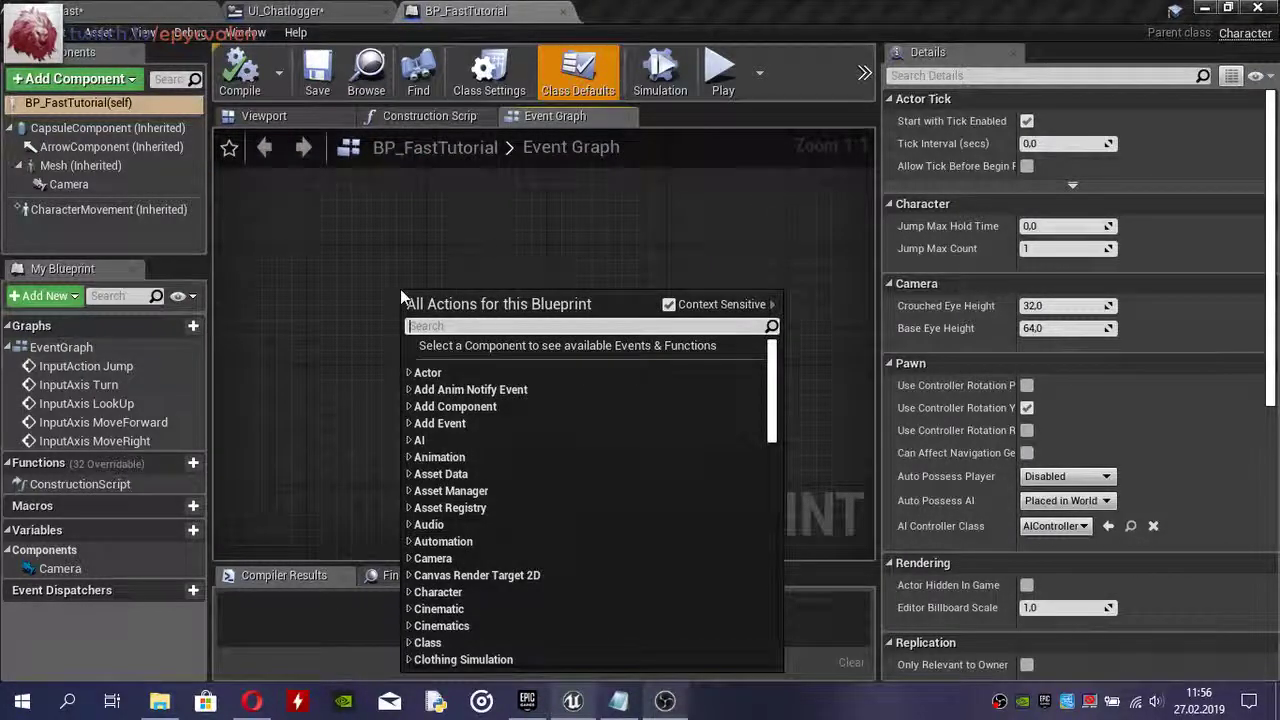
text(custom)
key(Return)
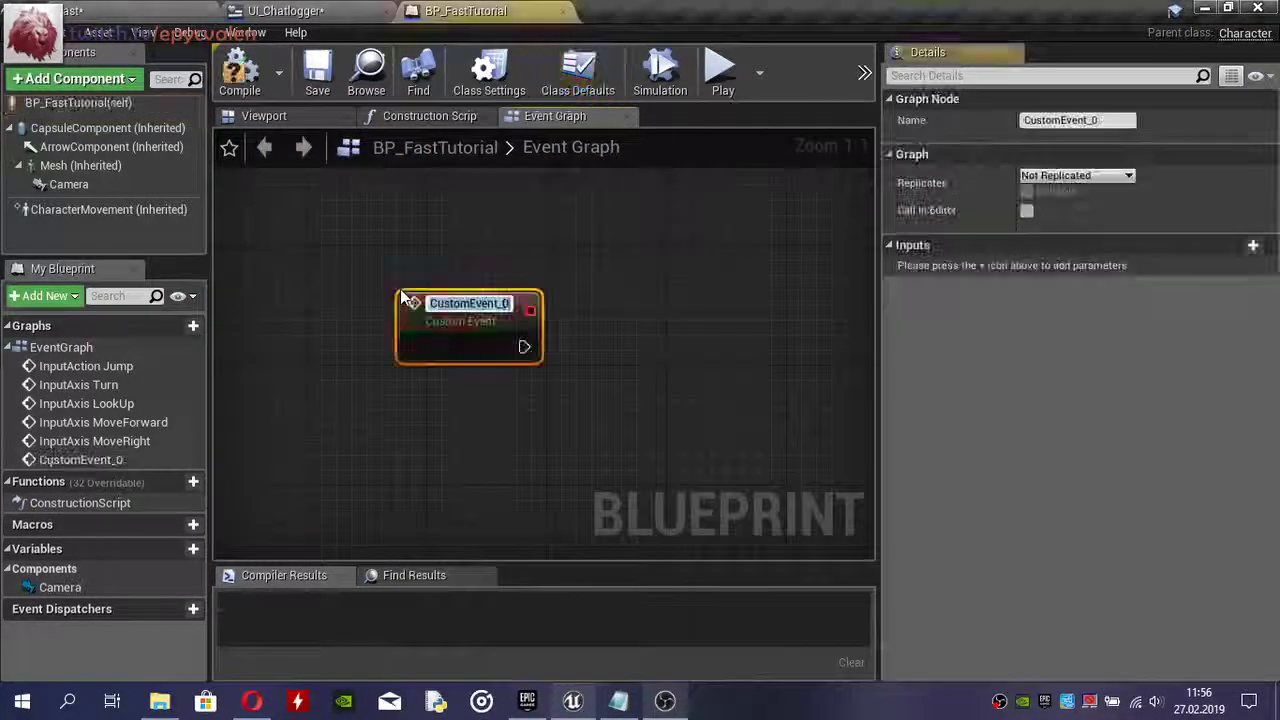
text(Add)
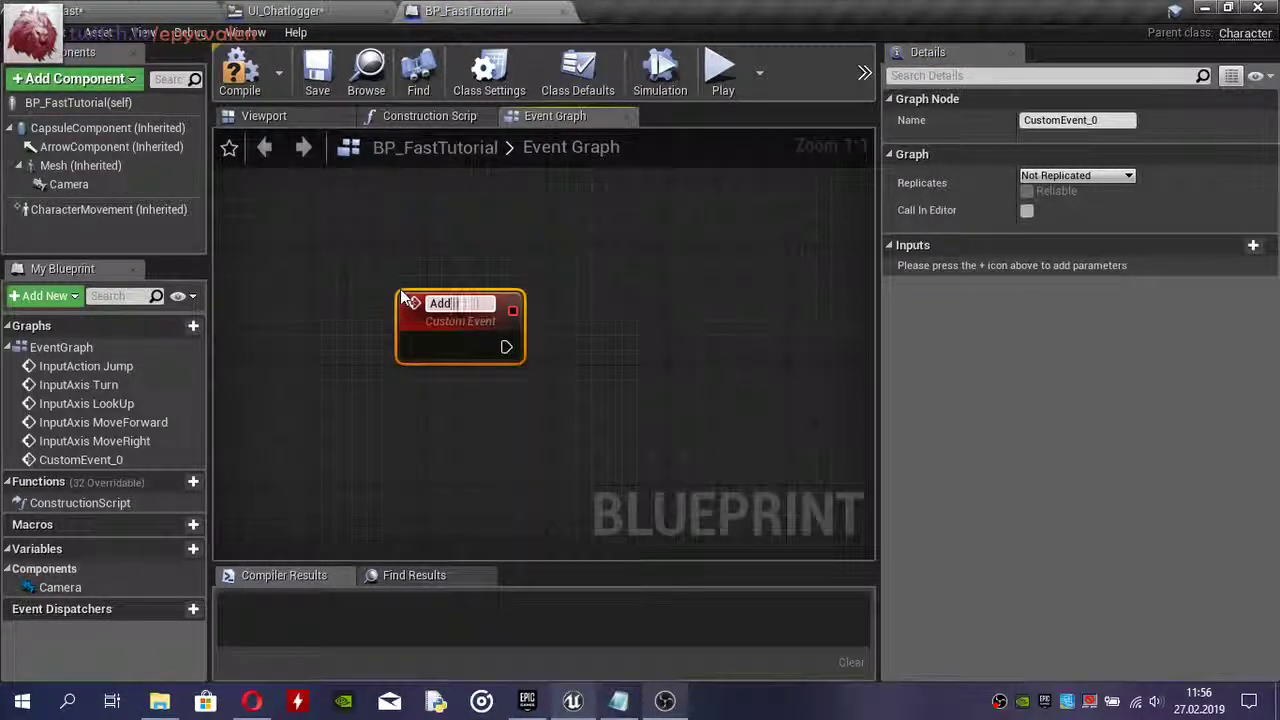
text(ToChat)
key(Return)
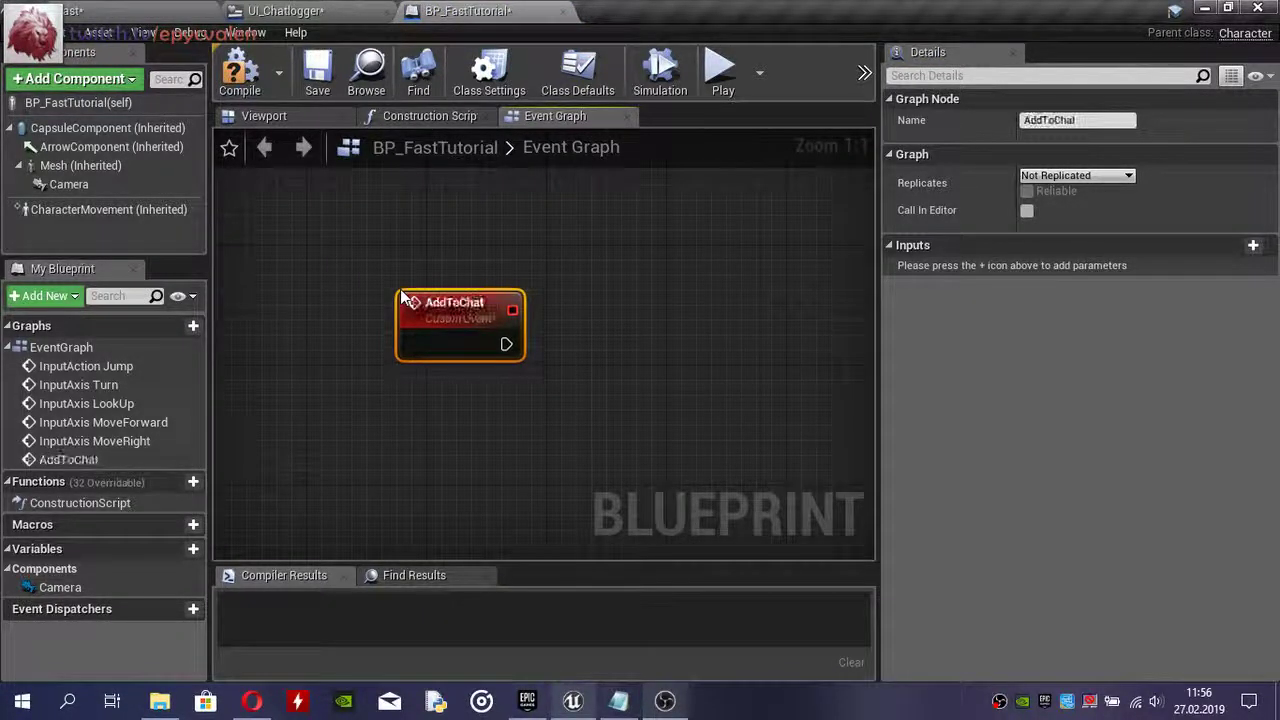
- Wire a new Create Widget node to AddToChat's execution output
right_drag(403, 298, 404, 325)
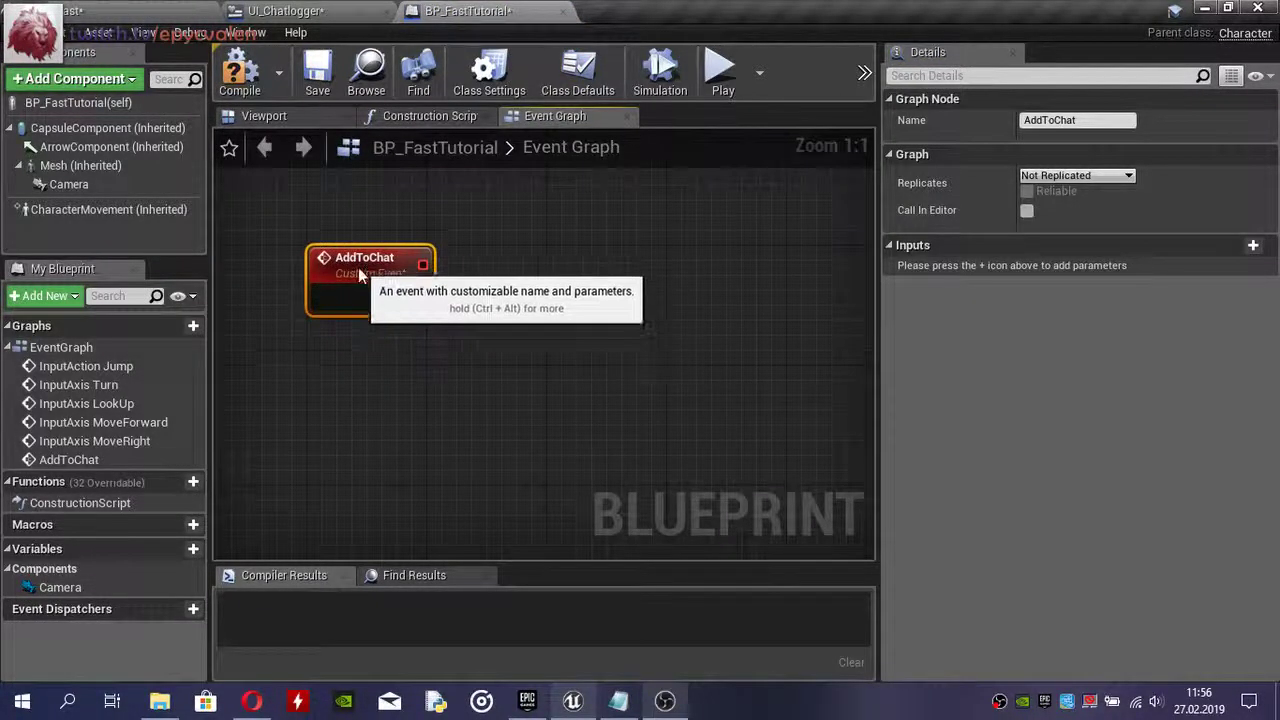
drag(416, 298, 494, 302)
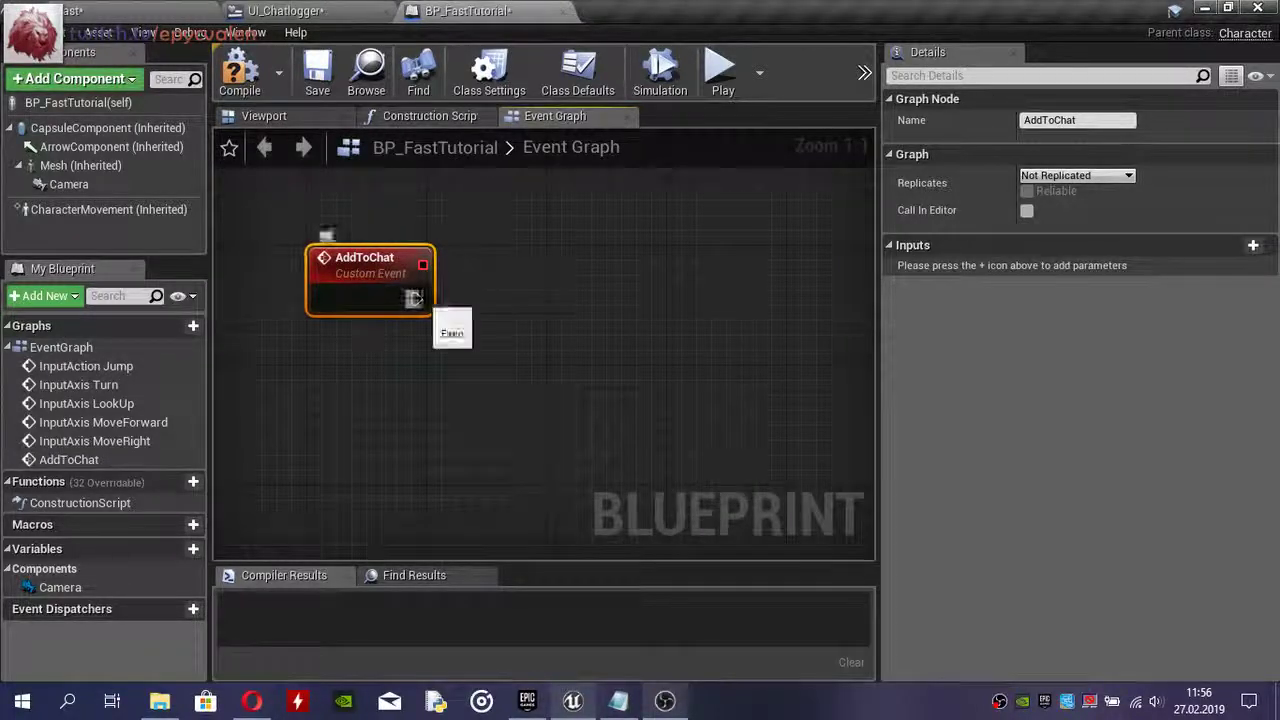
text(create w)
key(Return)
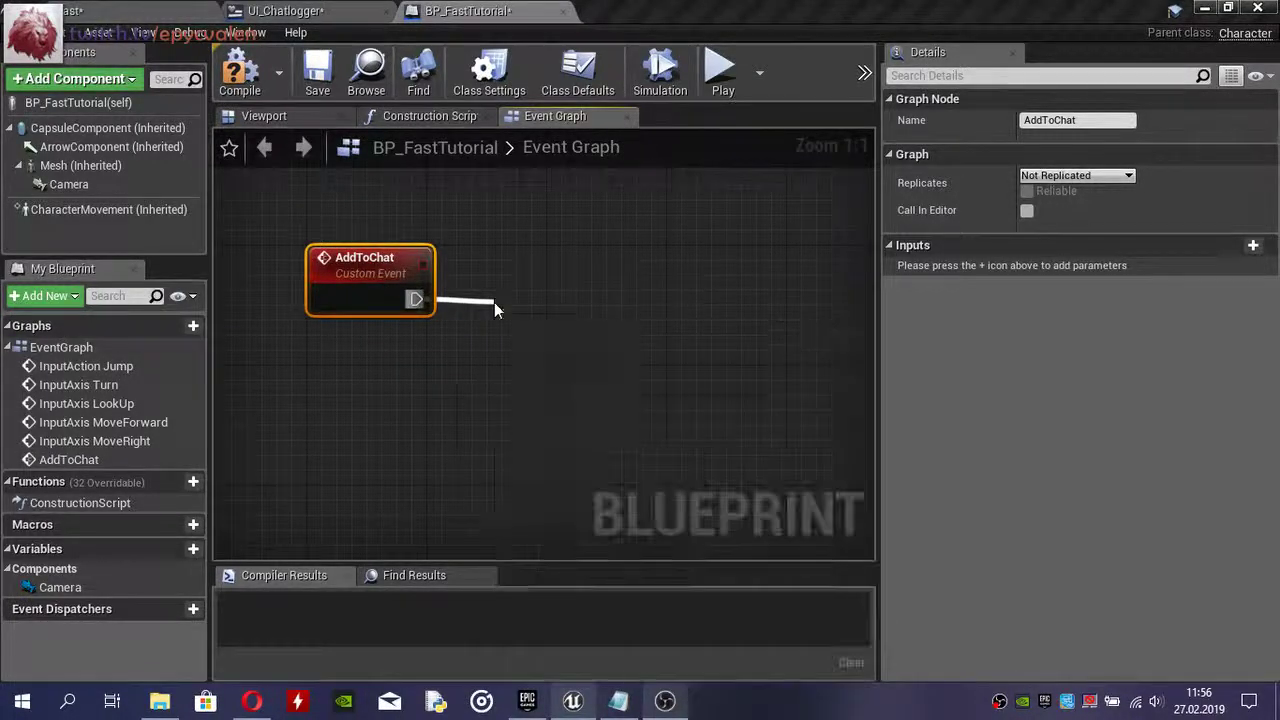
- Set the Create Widget node's class to UI_Chatlogger
drag(512, 329, 557, 284)
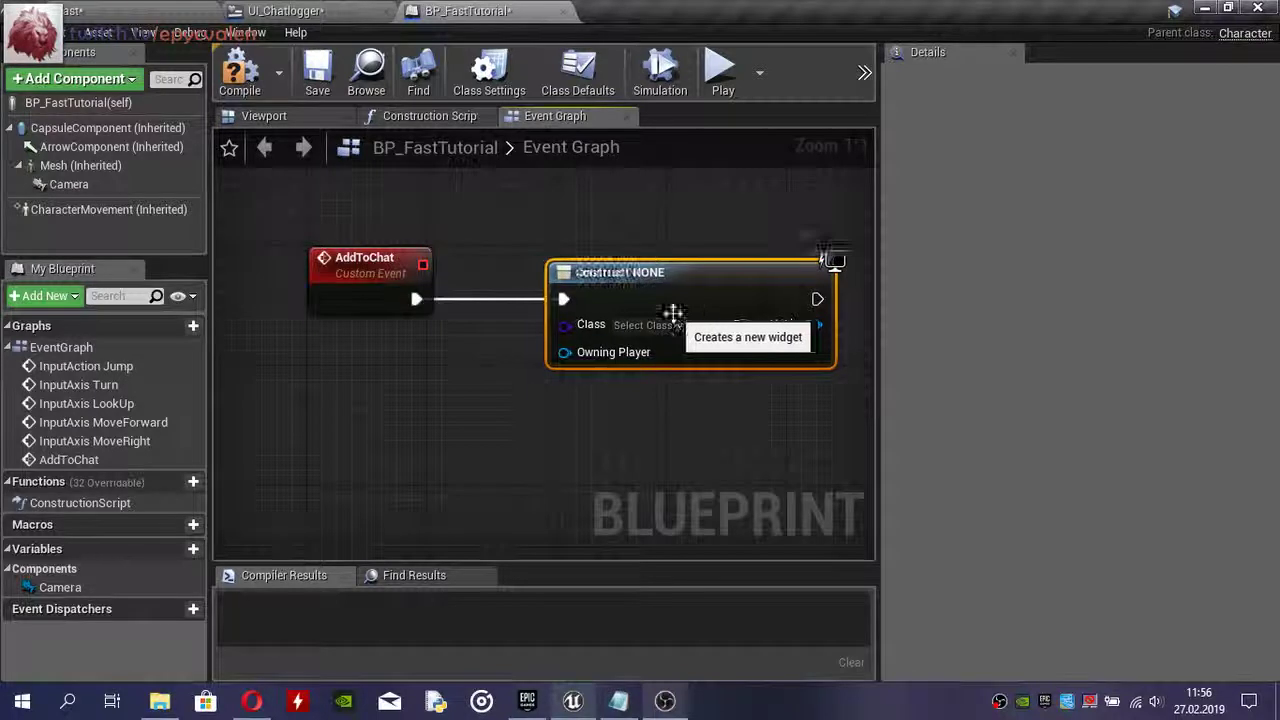
click(661, 327)
text(UI_)
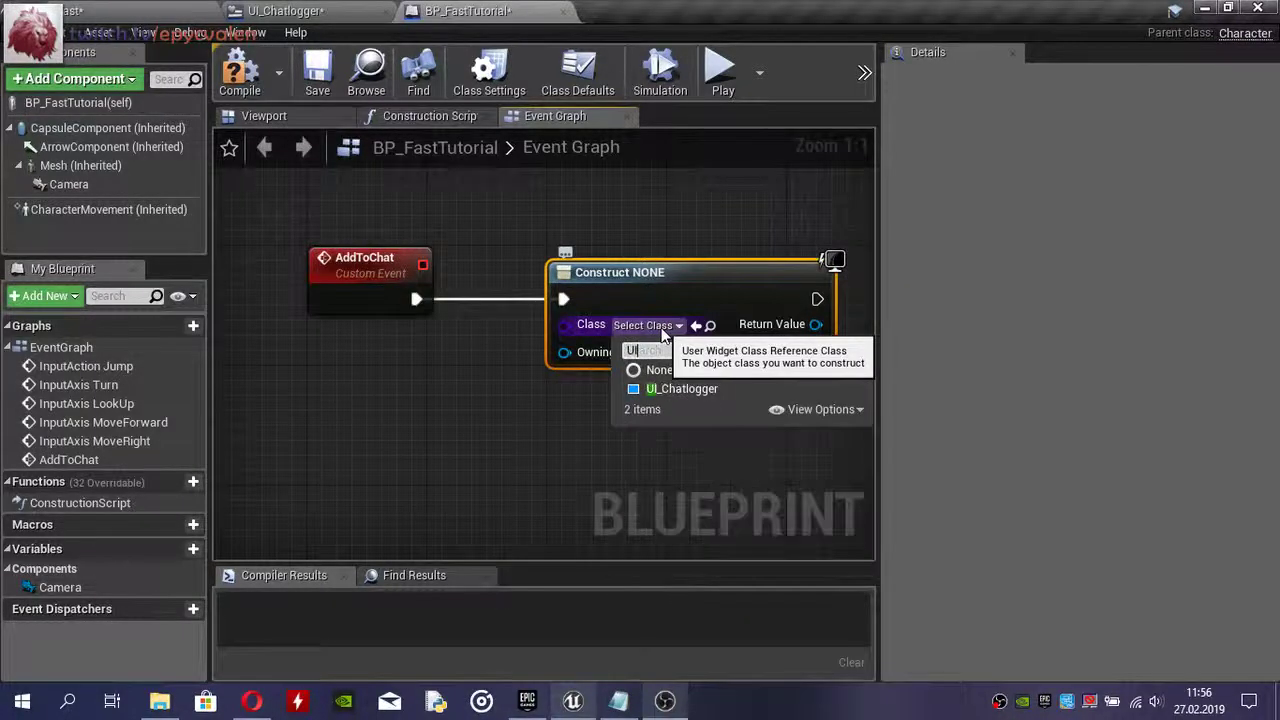
click(693, 400)
right_drag(557, 284, 357, 264)
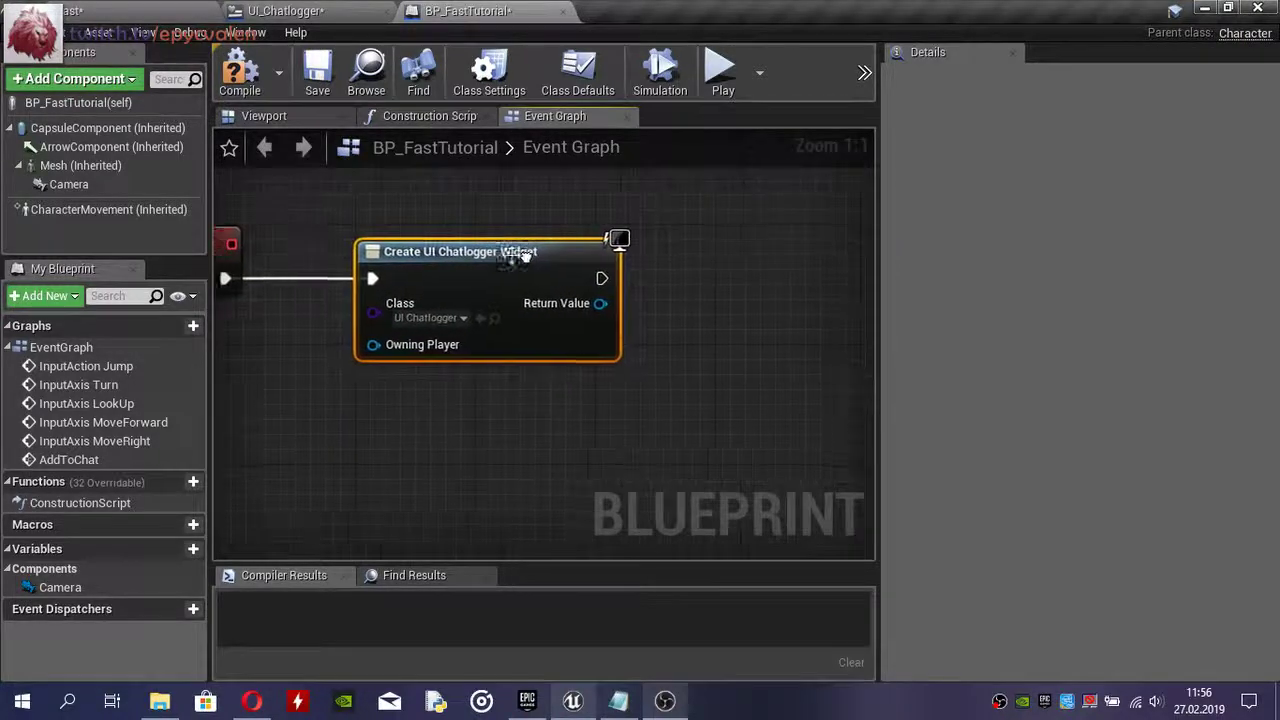
- Promote the widget's Return Value to a new variable named ChatloggerRef
drag(593, 303, 670, 320)
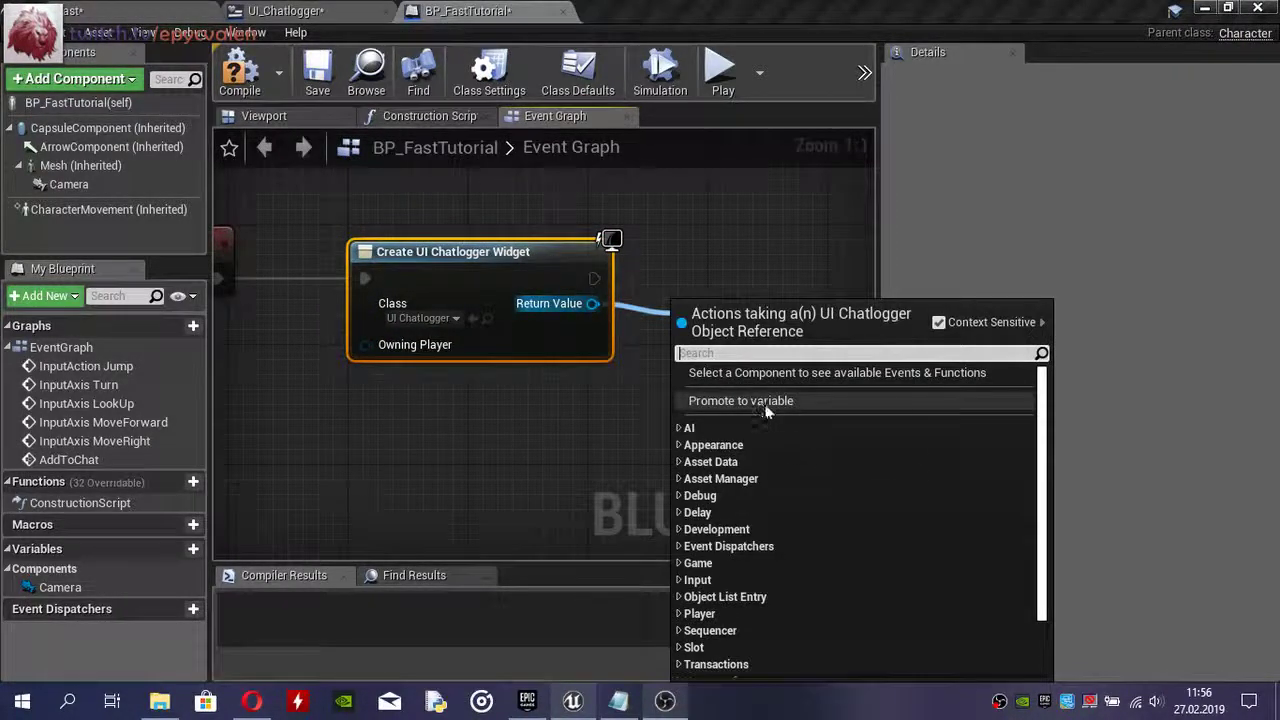
click(762, 401)
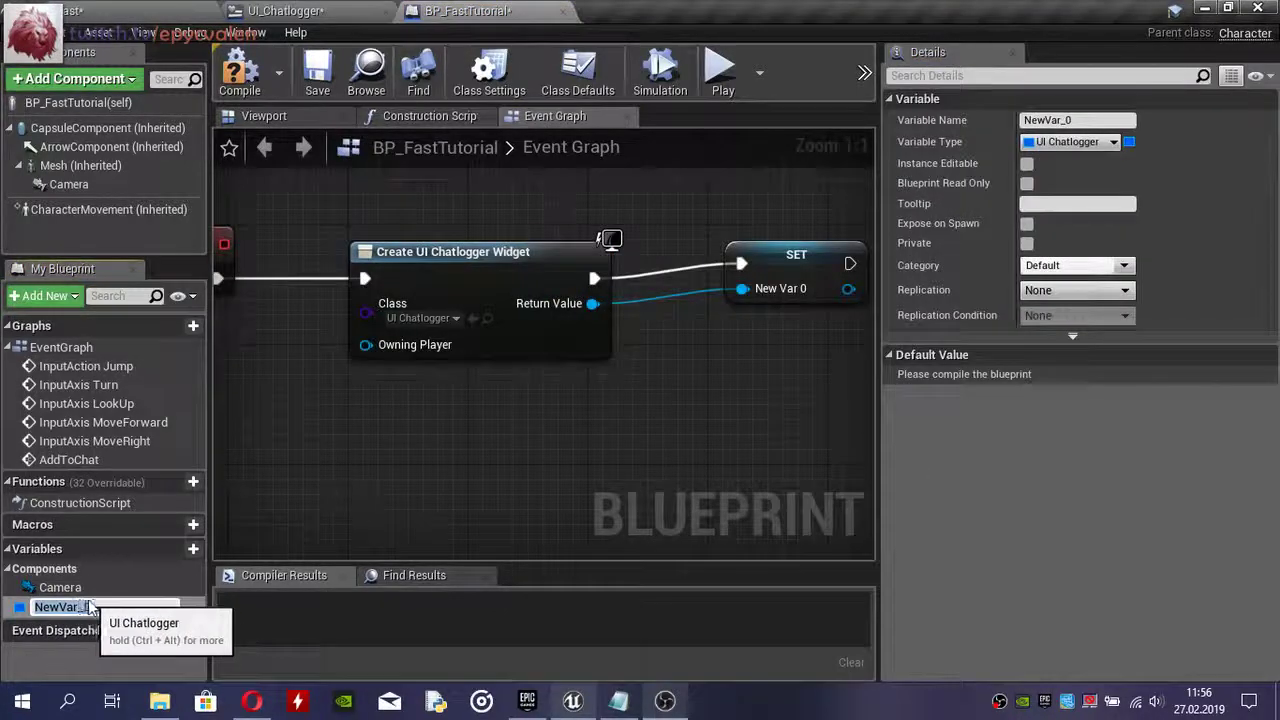
text(Chatlo)
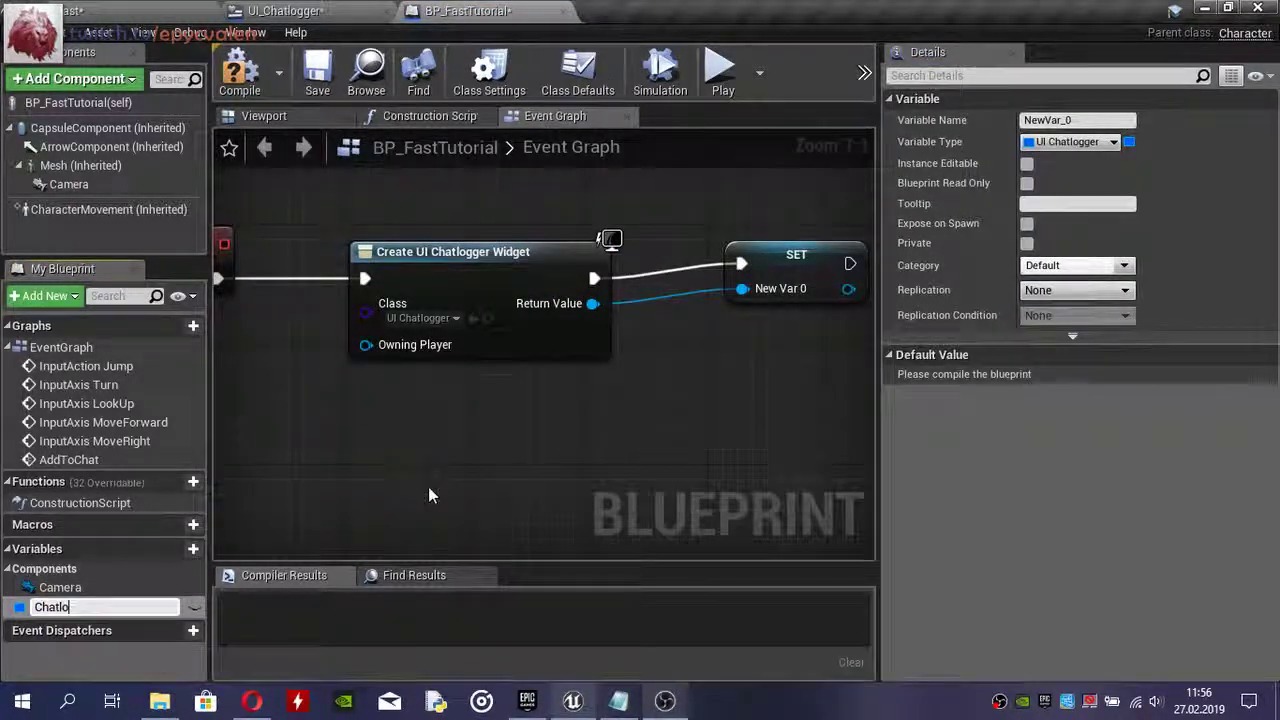
text(ggerRef)
key(Return)
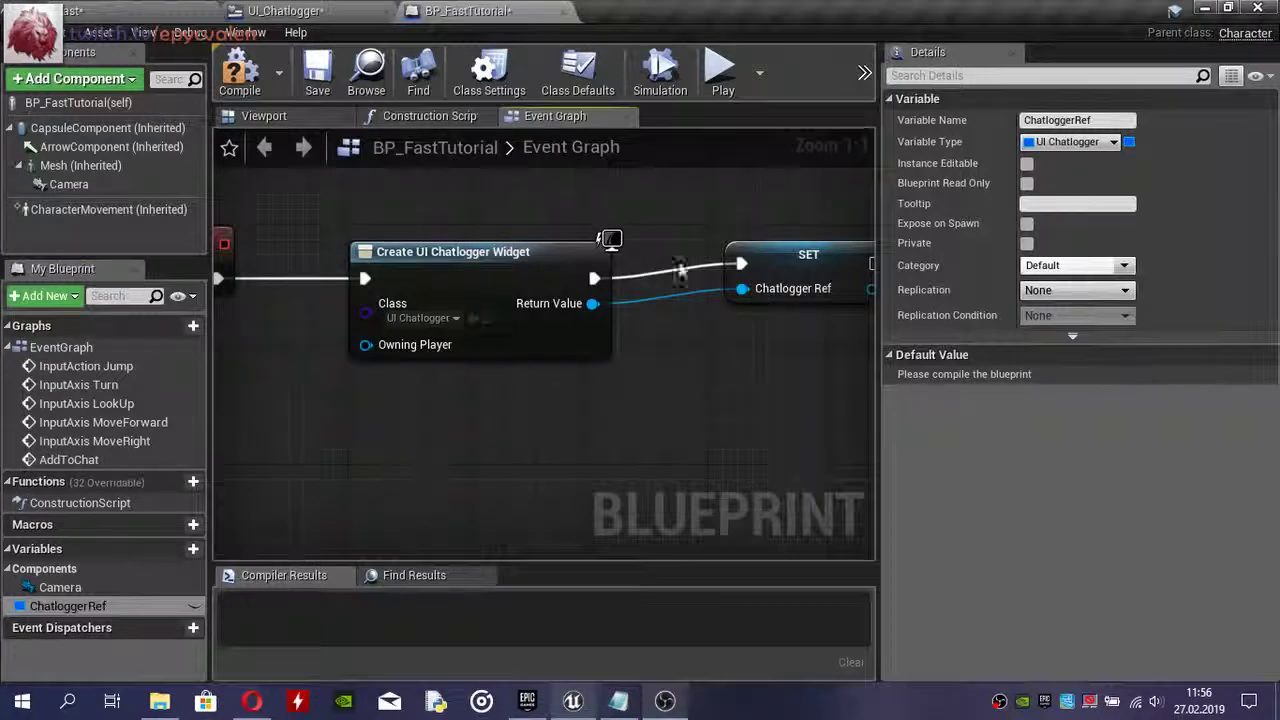
drag(800, 290, 726, 305)
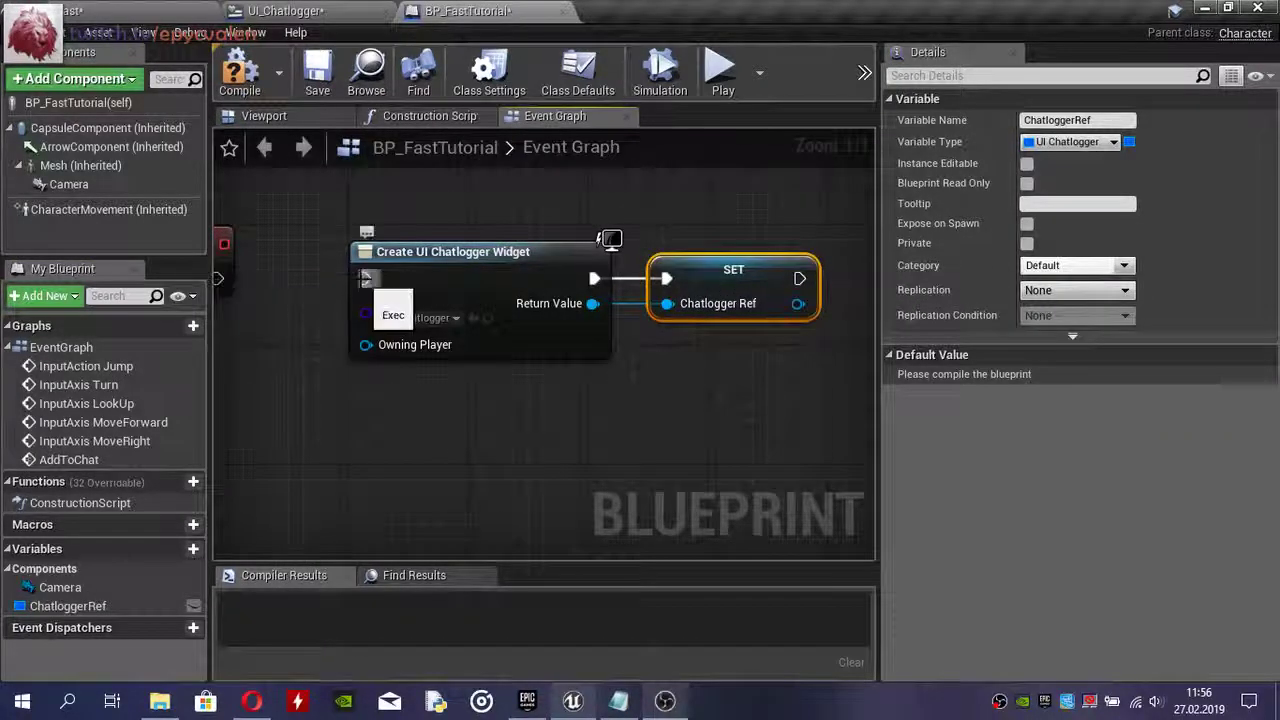
drag(408, 503, 710, 262)
right_drag(545, 406, 870, 545)
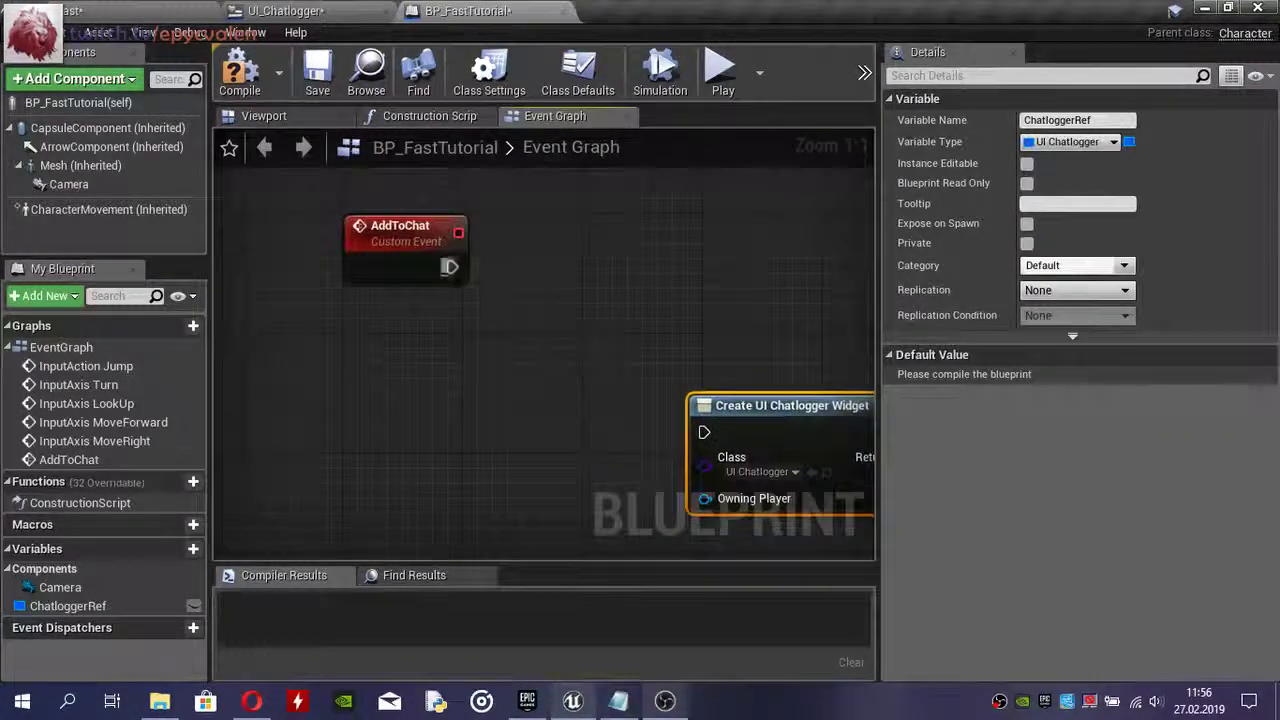
- Add an IsValid check after AddToChat, fed by the ChatloggerRef variable
mouse_move(452, 267)
mouse_down()
mouse_move(549, 270)
mouse_move(583, 242)
mouse_up()
text(isvalid)
key(Return)
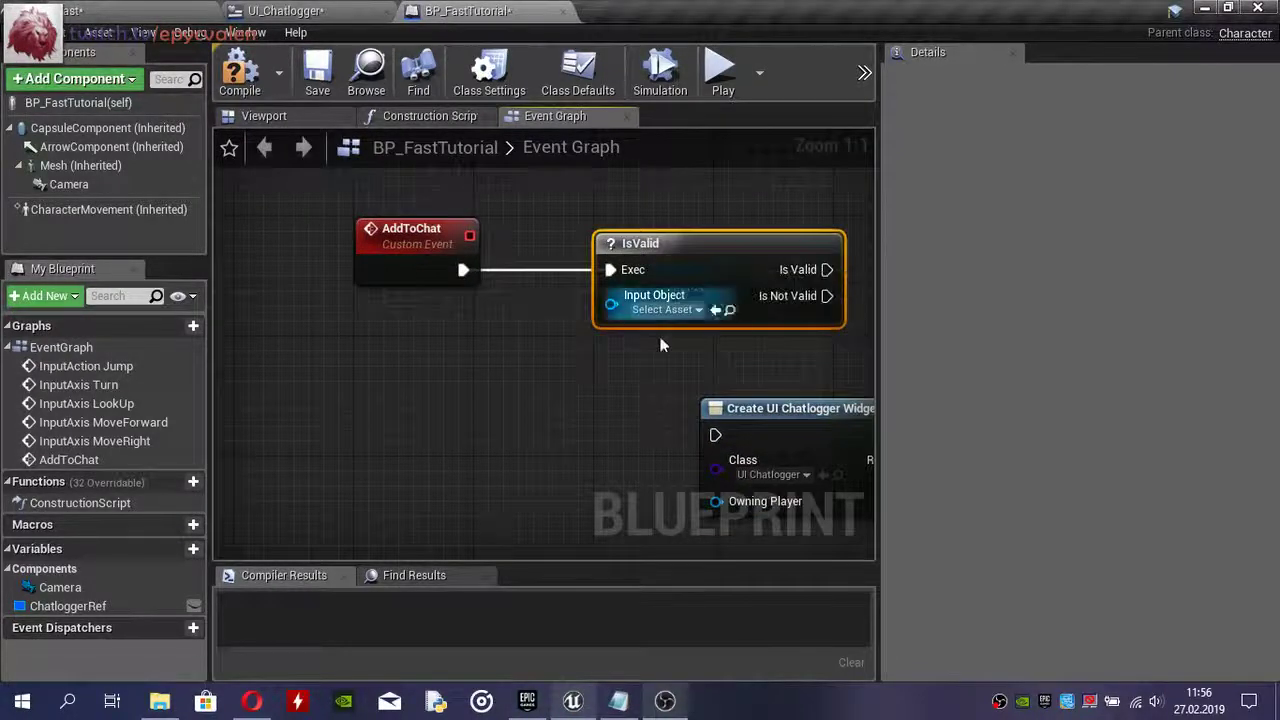
right_drag(630, 397, 601, 367)
drag(68, 606, 555, 278)
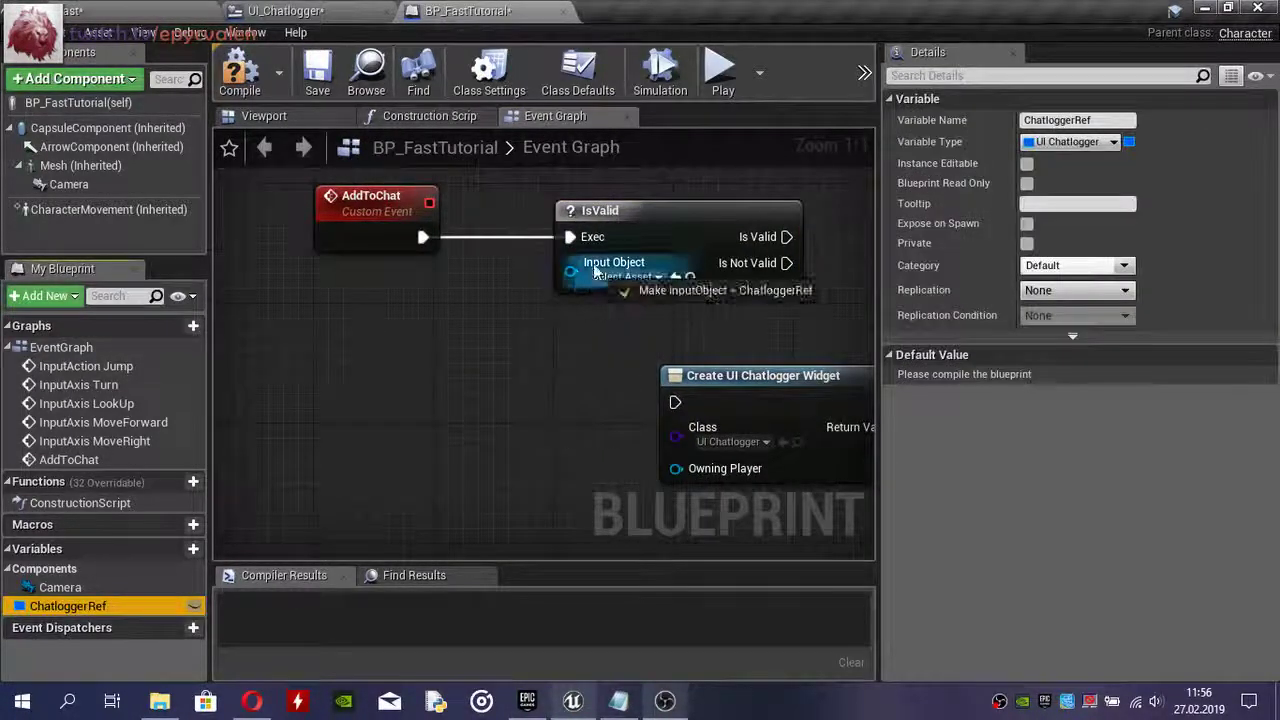
drag(445, 275, 370, 290)
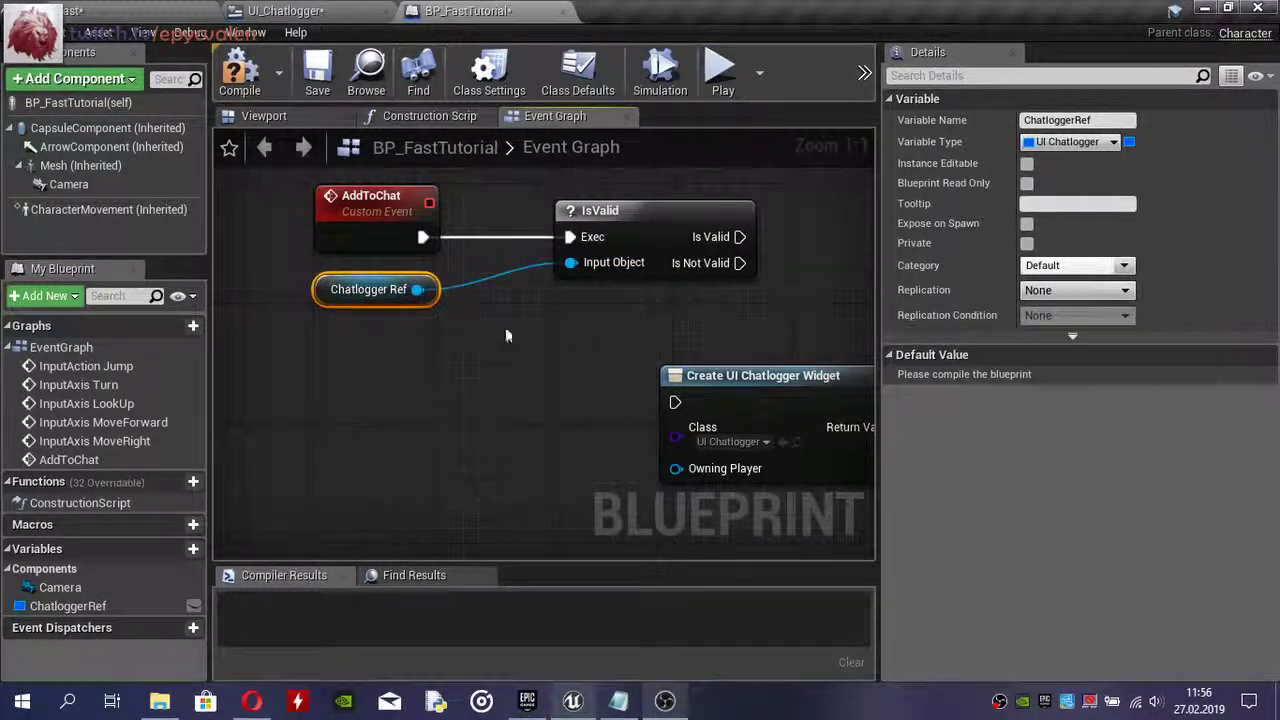
right_drag(872, 252, 807, 310)
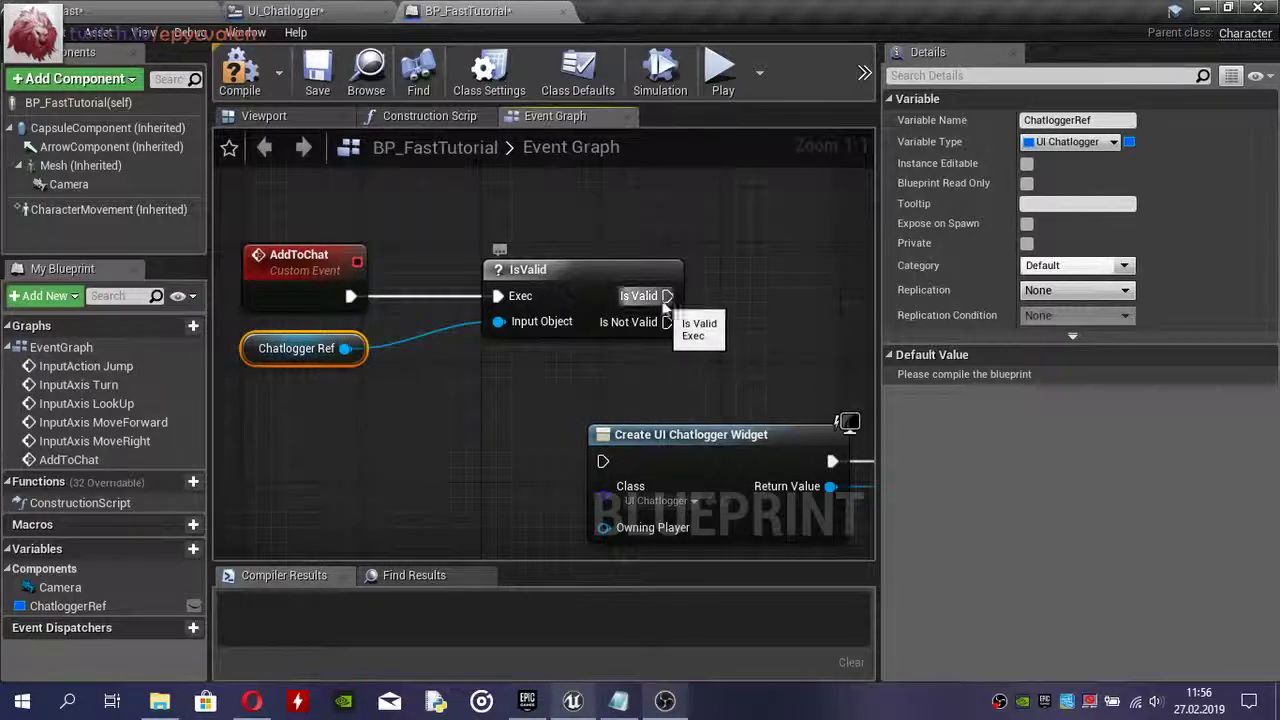
- Wire IsValid's Is Not Valid output to the Create UI Chatlogger Widget node
mouse_move(667, 296)
mouse_down()
mouse_move(768, 258)
mouse_move(667, 296)
mouse_up()
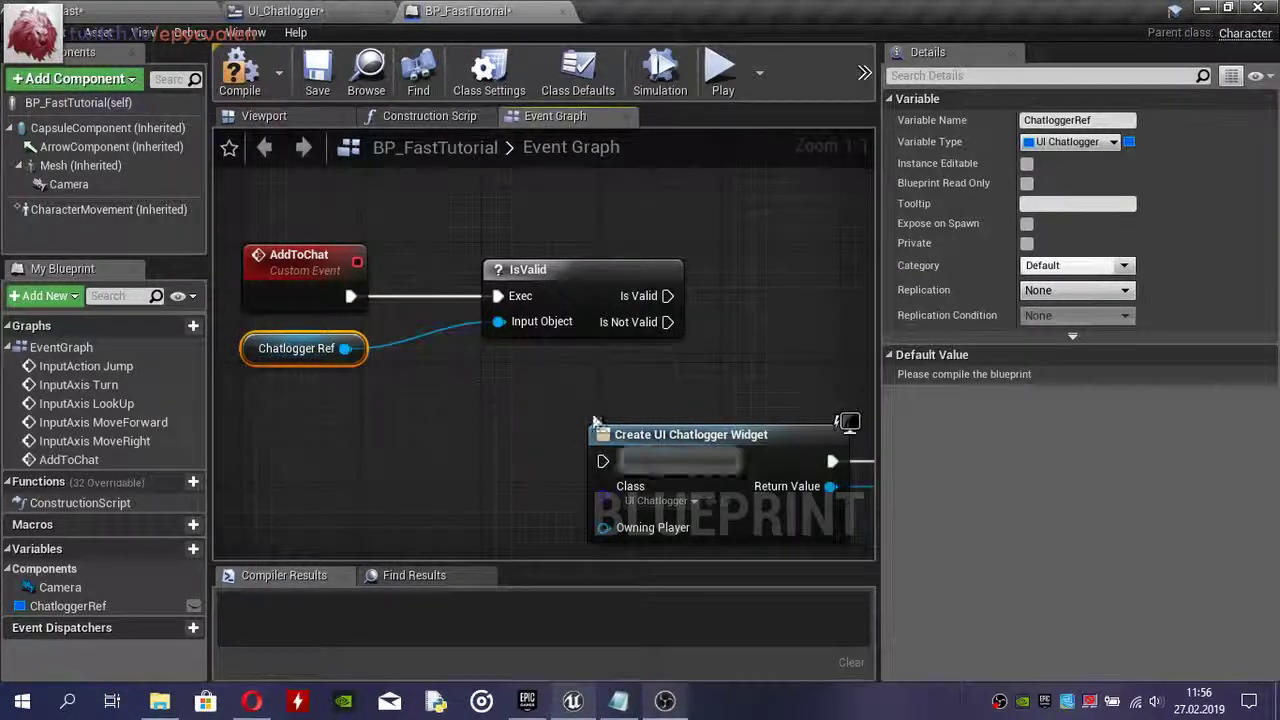
drag(348, 348, 733, 356)
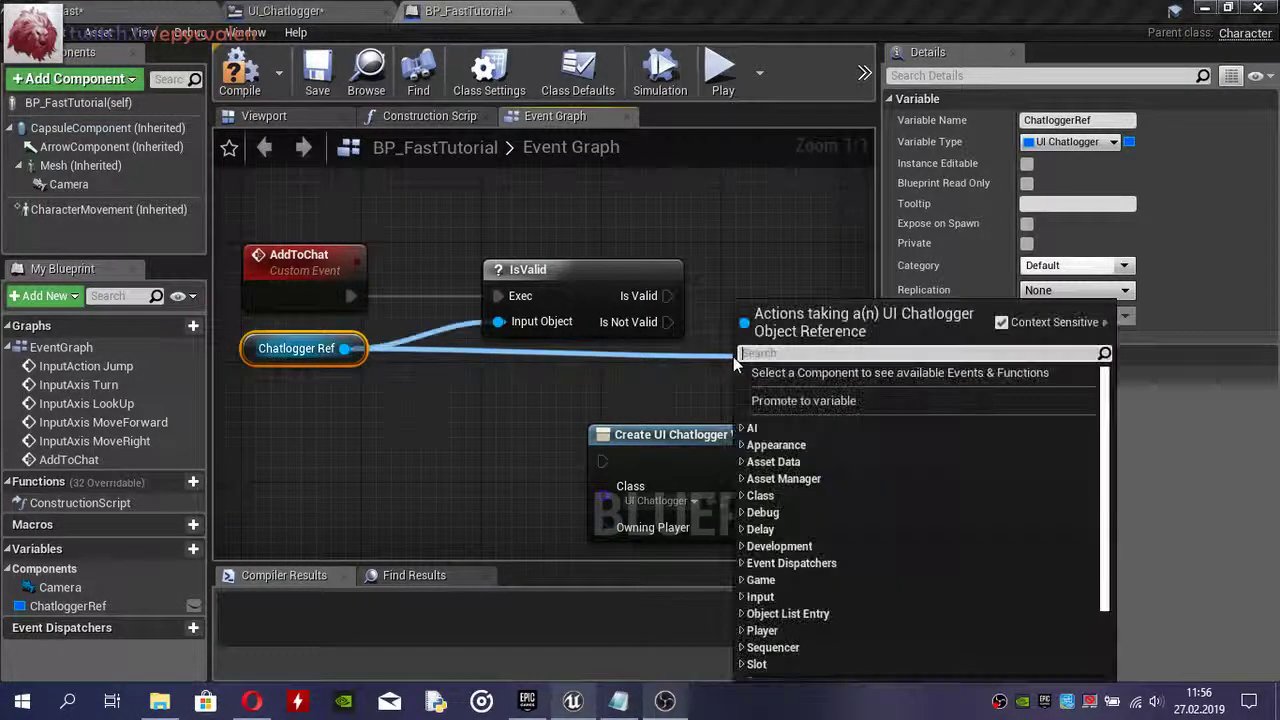
click(718, 218)
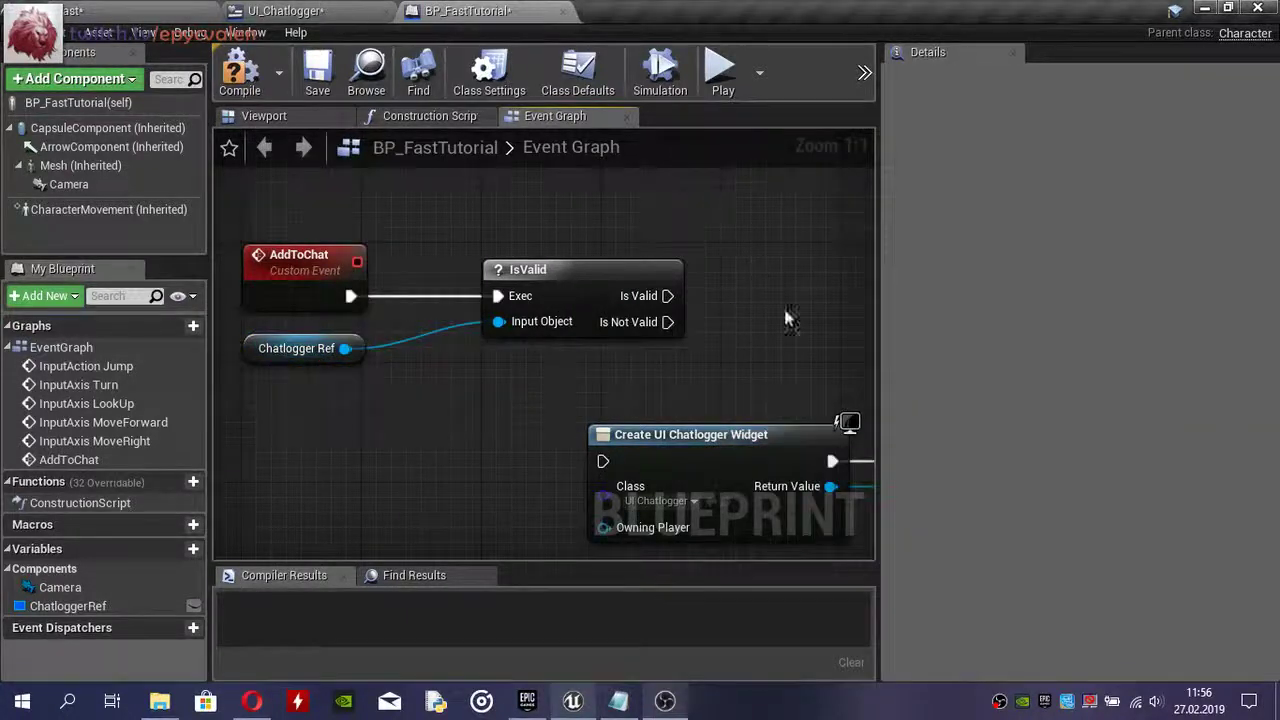
right_drag(798, 352, 484, 275)
mouse_move(434, 230)
mouse_down()
mouse_move(408, 334)
mouse_move(418, 368)
mouse_move(523, 338)
mouse_up()
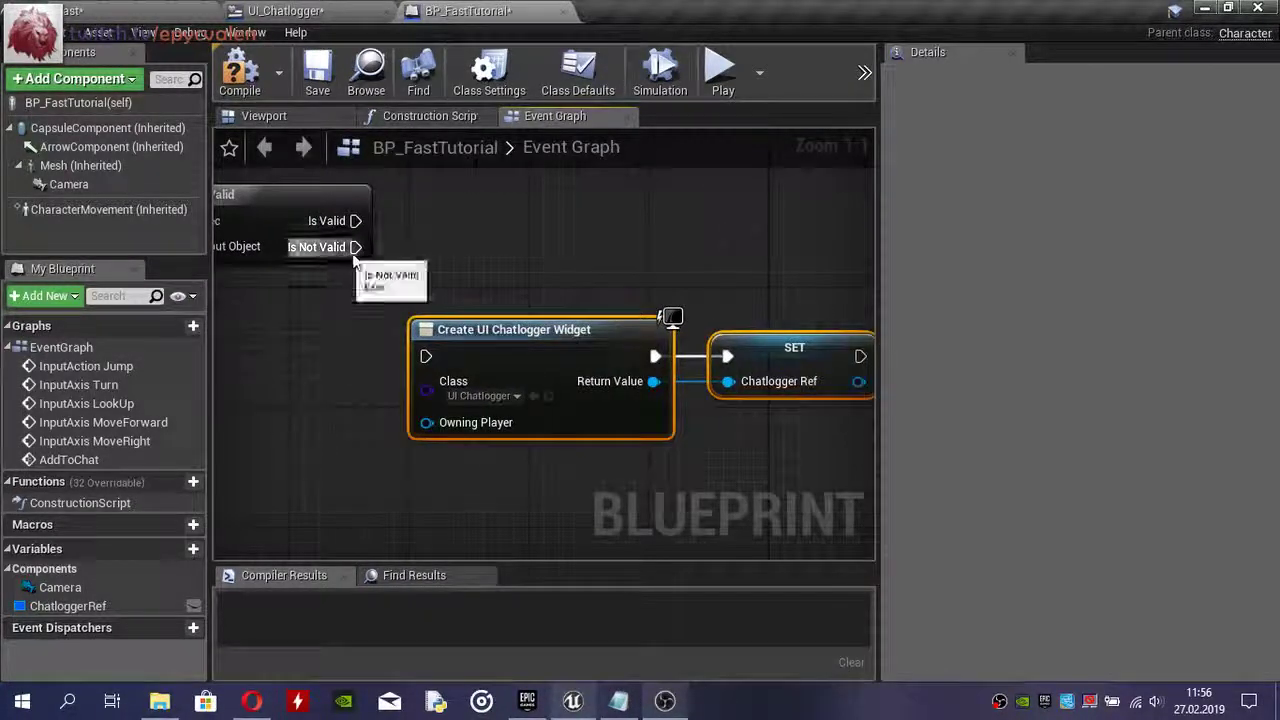
drag(355, 247, 432, 352)
right_drag(432, 352, 252, 333)
- Add an Add to Viewport node after the SET node and compile BP_FastTutorial
drag(676, 362, 739, 371)
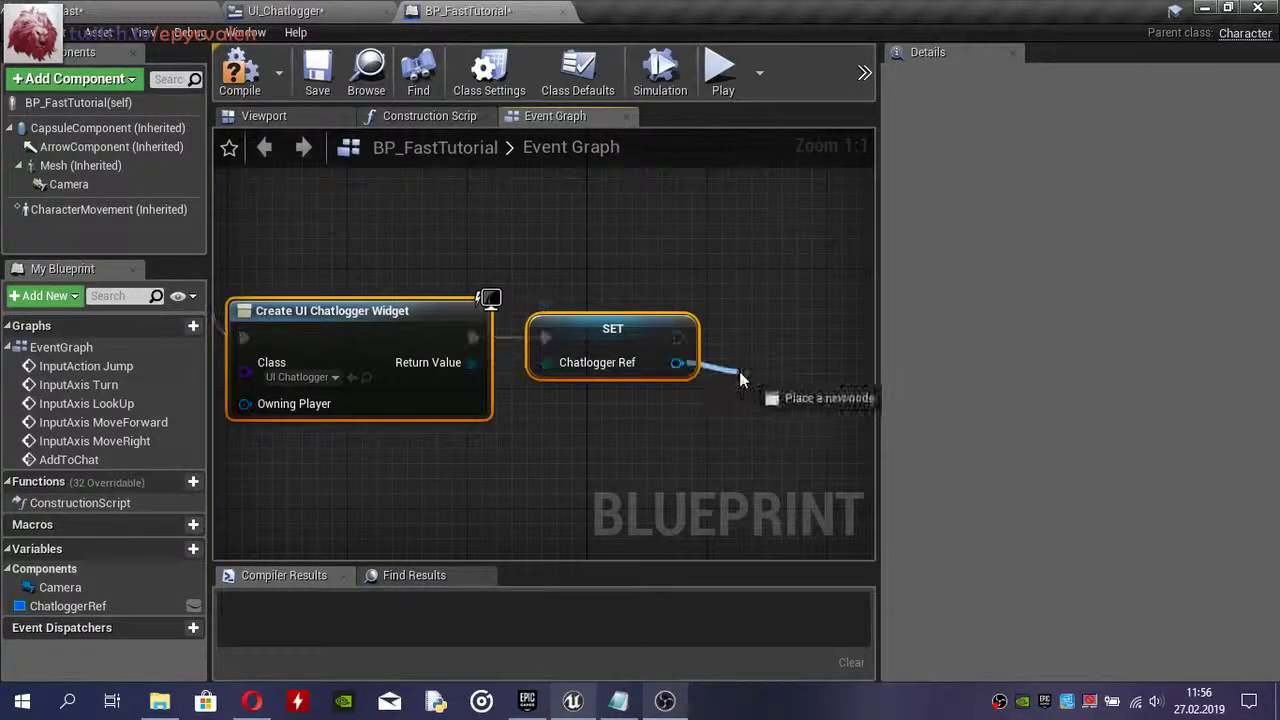
text(add to viewport)
key(Return)
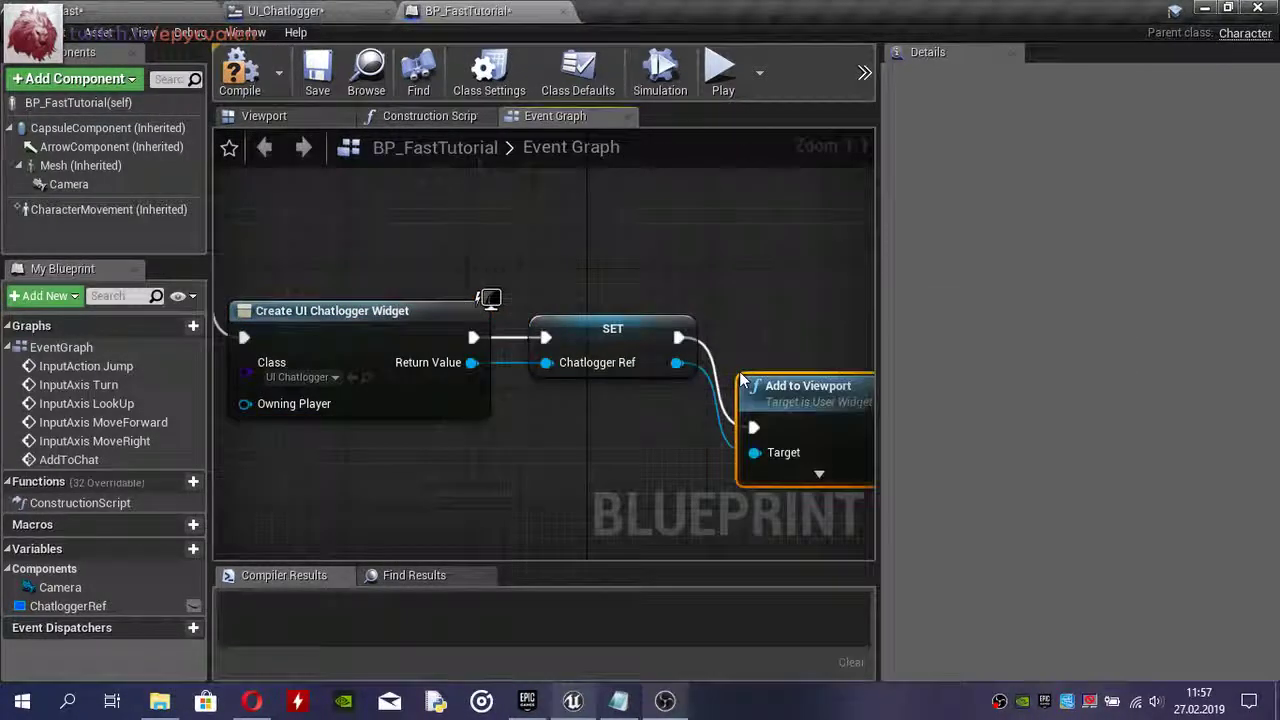
right_drag(393, 248, 684, 286)
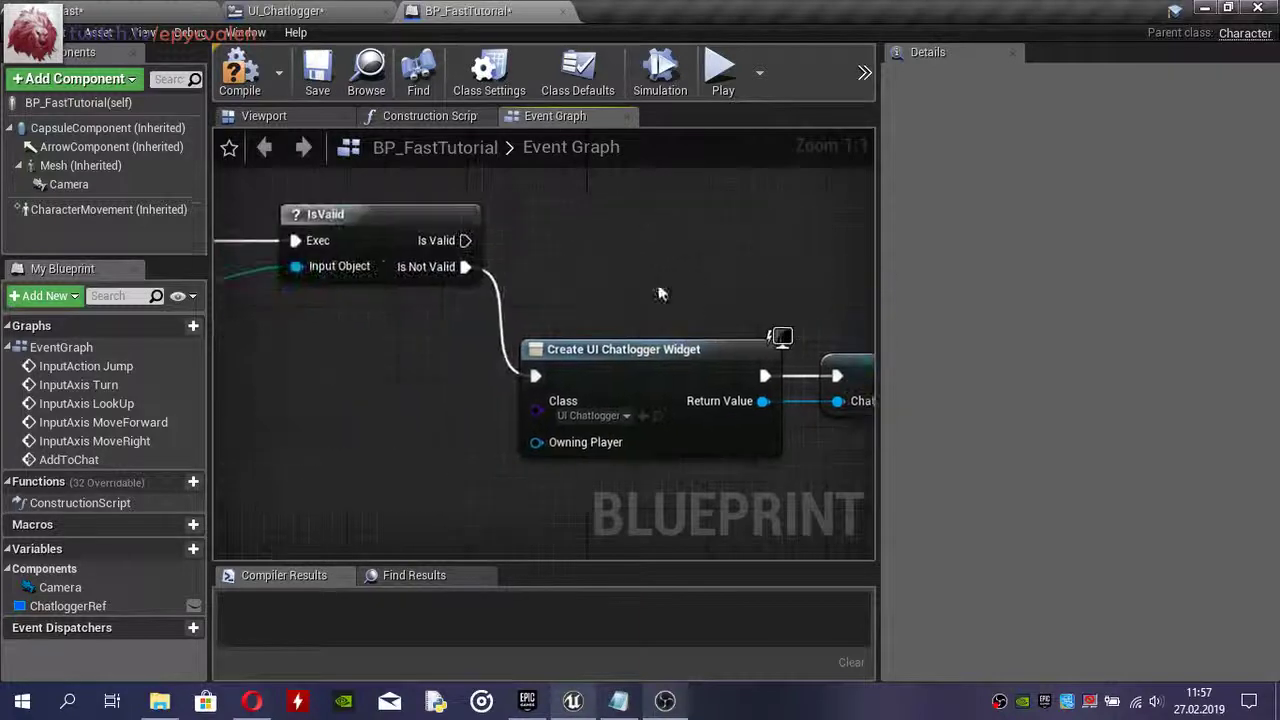
click(240, 78)
click(317, 78)
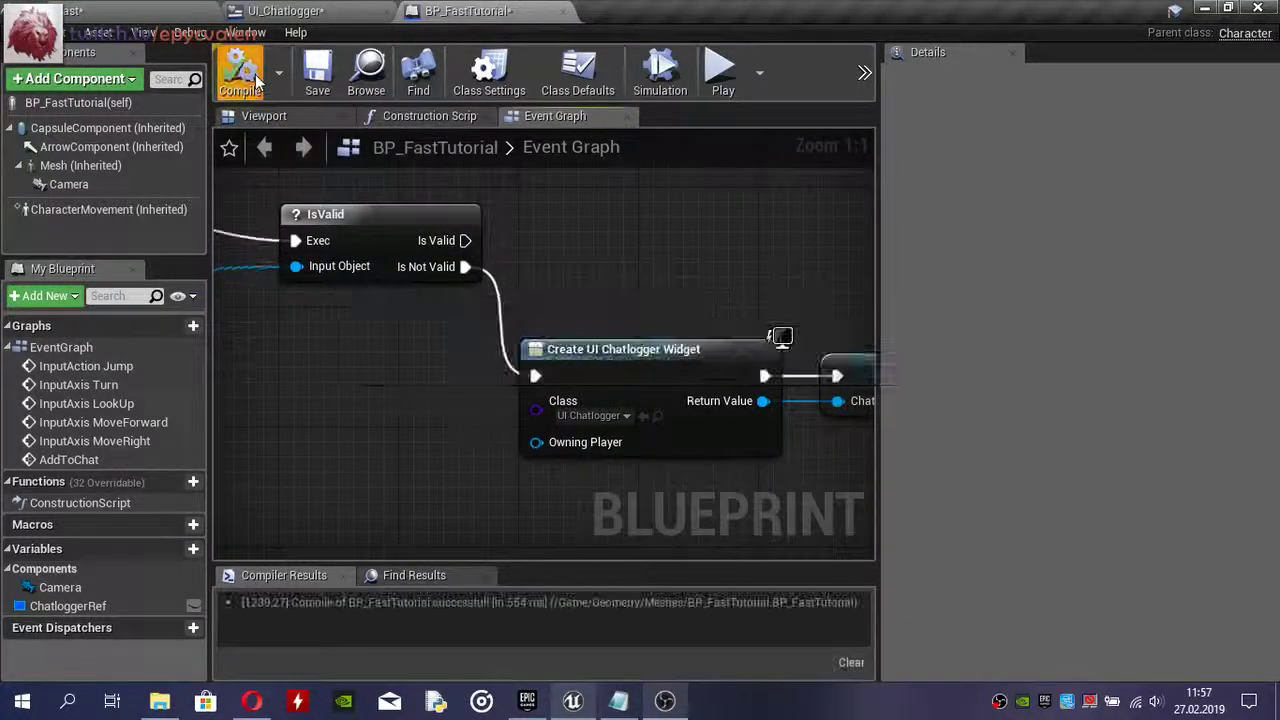
click(285, 11)
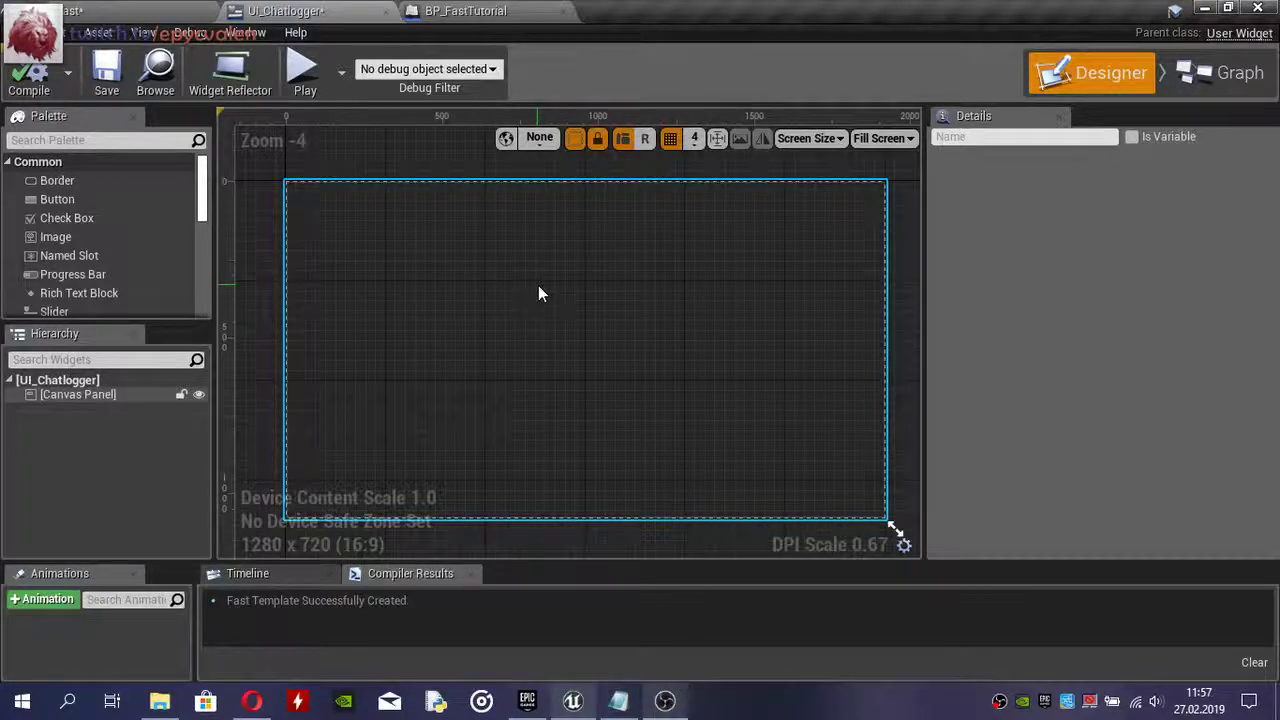
- Delete Event Tick, Event Pre Construct and Is Design Time from UI_Chatlogger's graph, keeping Event Construct
click(1219, 80)
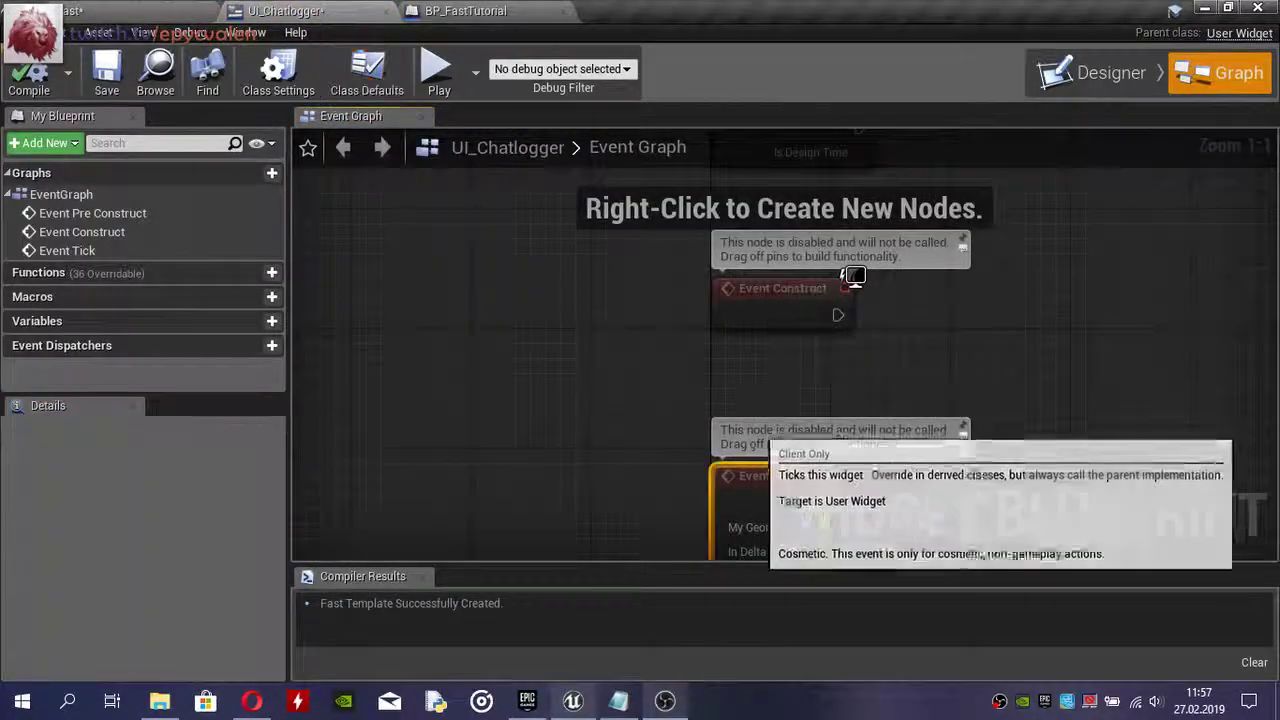
key(Delete)
right_drag(614, 286, 617, 331)
key(Delete)
mouse_move(706, 443)
right_down()
mouse_move(700, 352)
mouse_move(598, 280)
right_up()
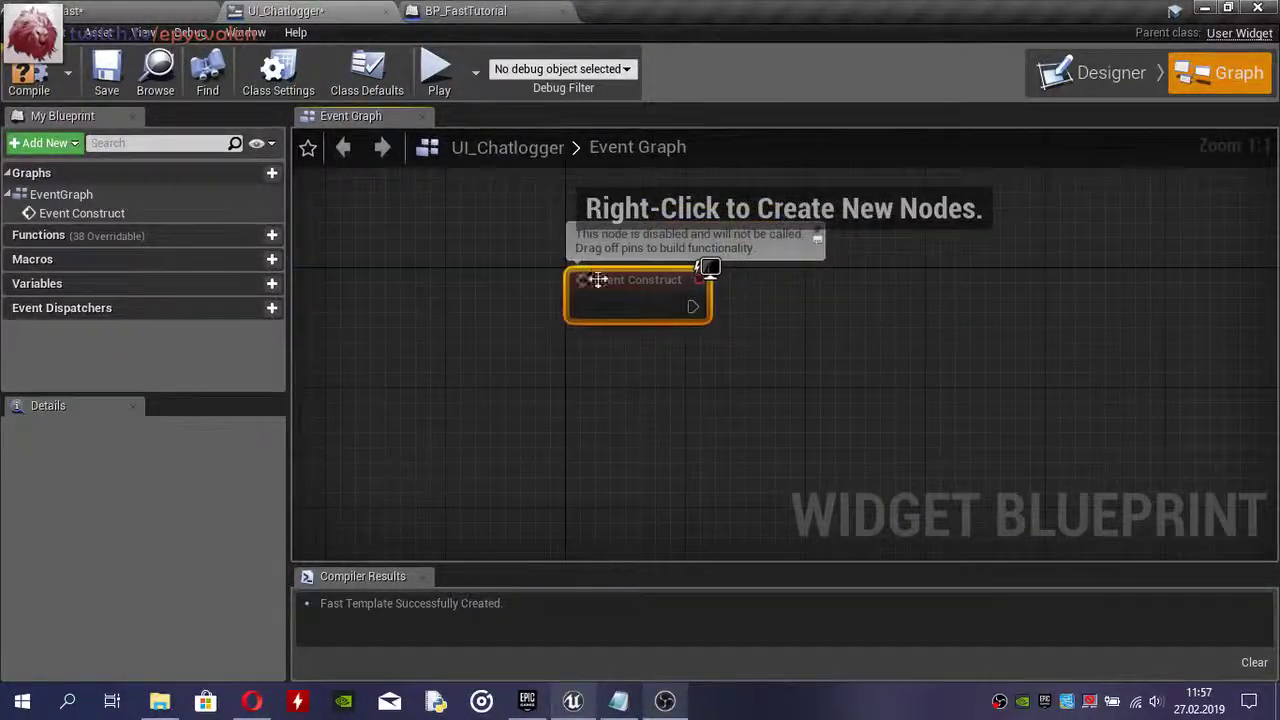
right_click(571, 420)
text(cus)
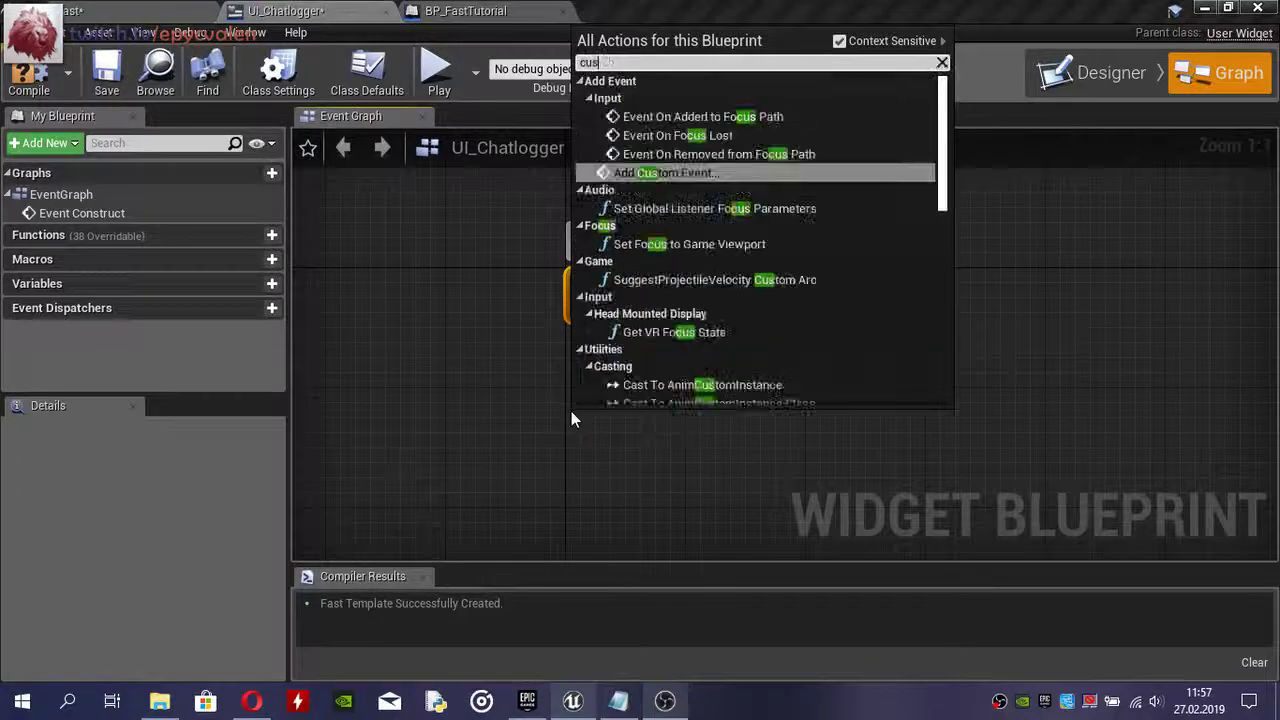
text(tom)
key(Return)
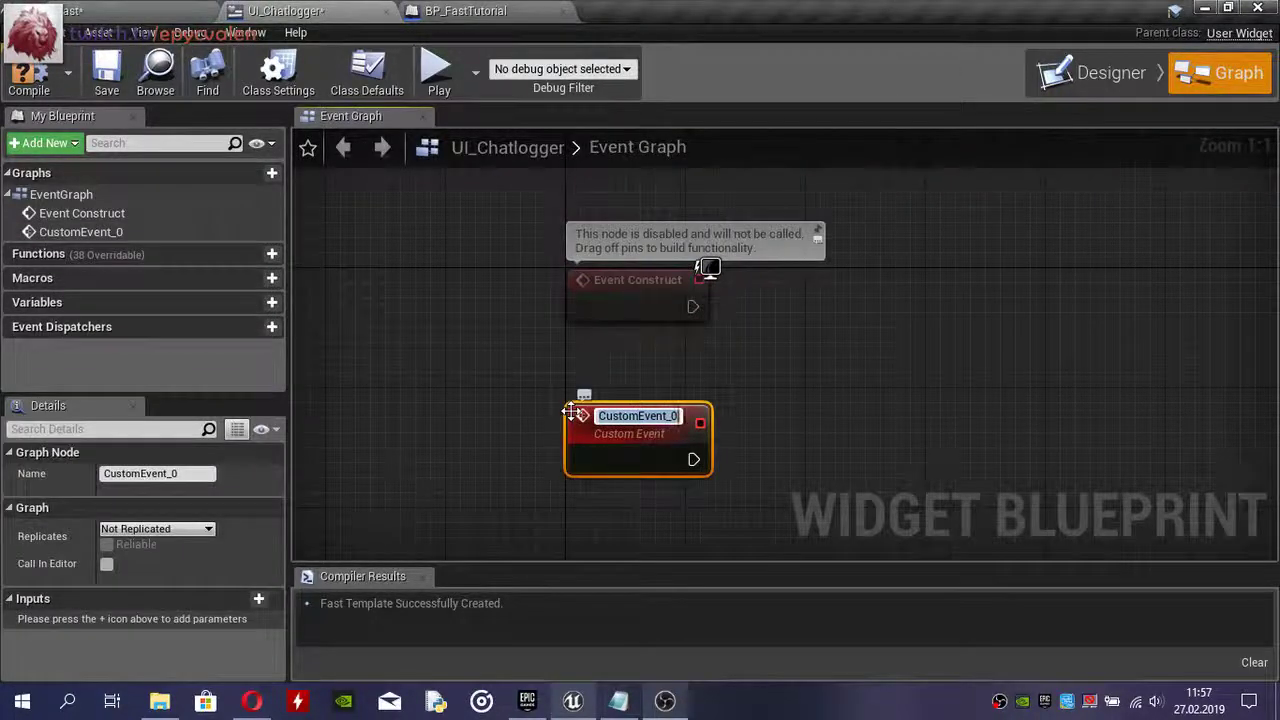
key(Delete)
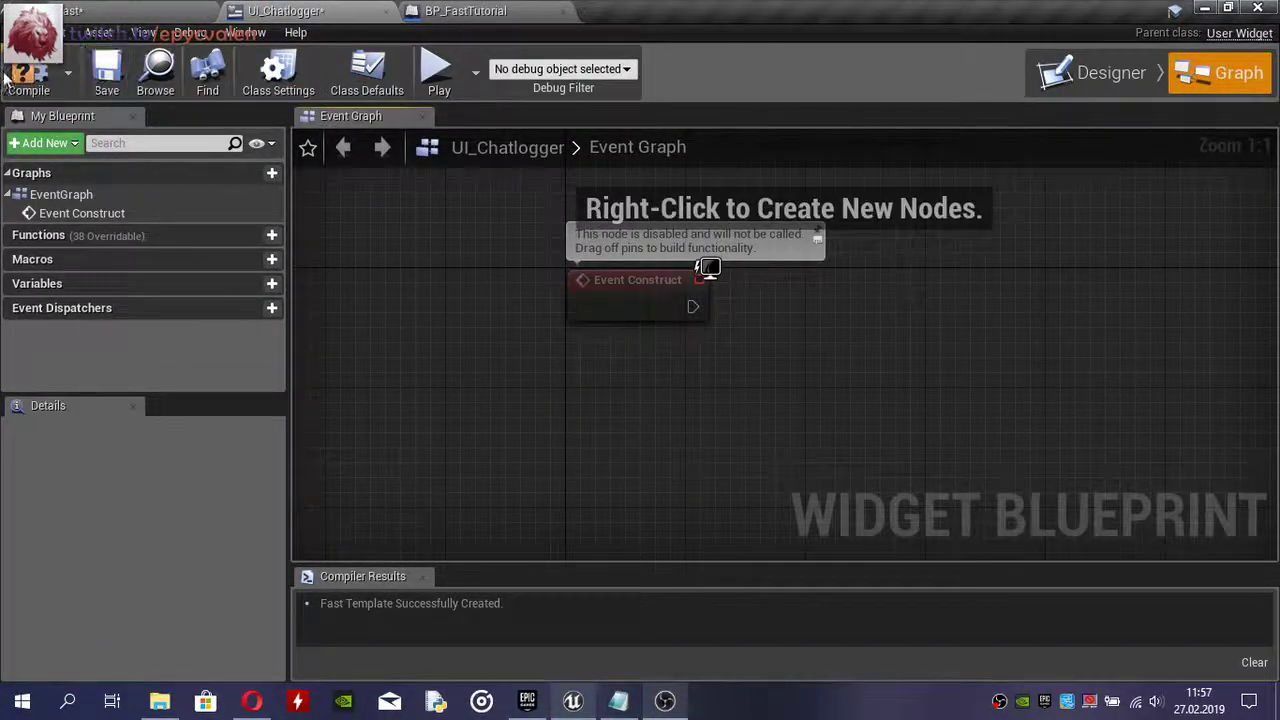
- Compile UI_Chatlogger, then create and open a widget blueprint named Child_ChatSlot in Chatlogger
click(27, 78)
click(70, 11)
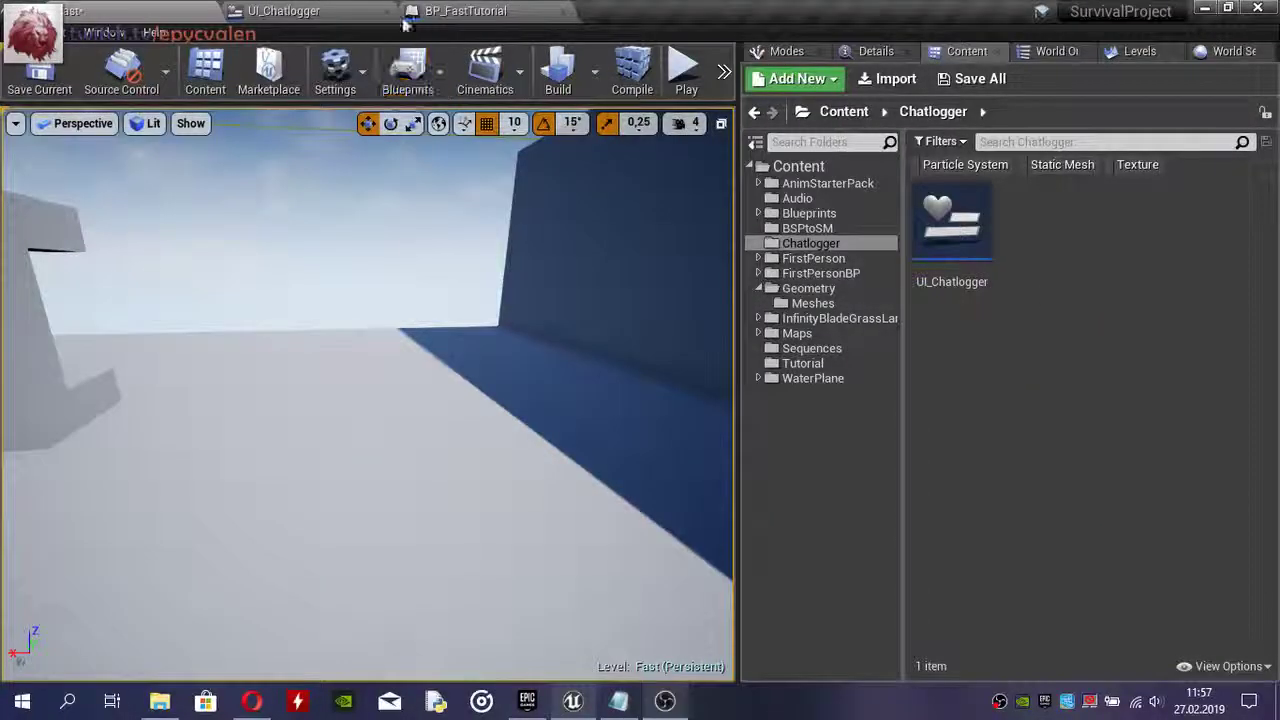
right_click(1041, 251)
scroll(1097, 666, down, 1)
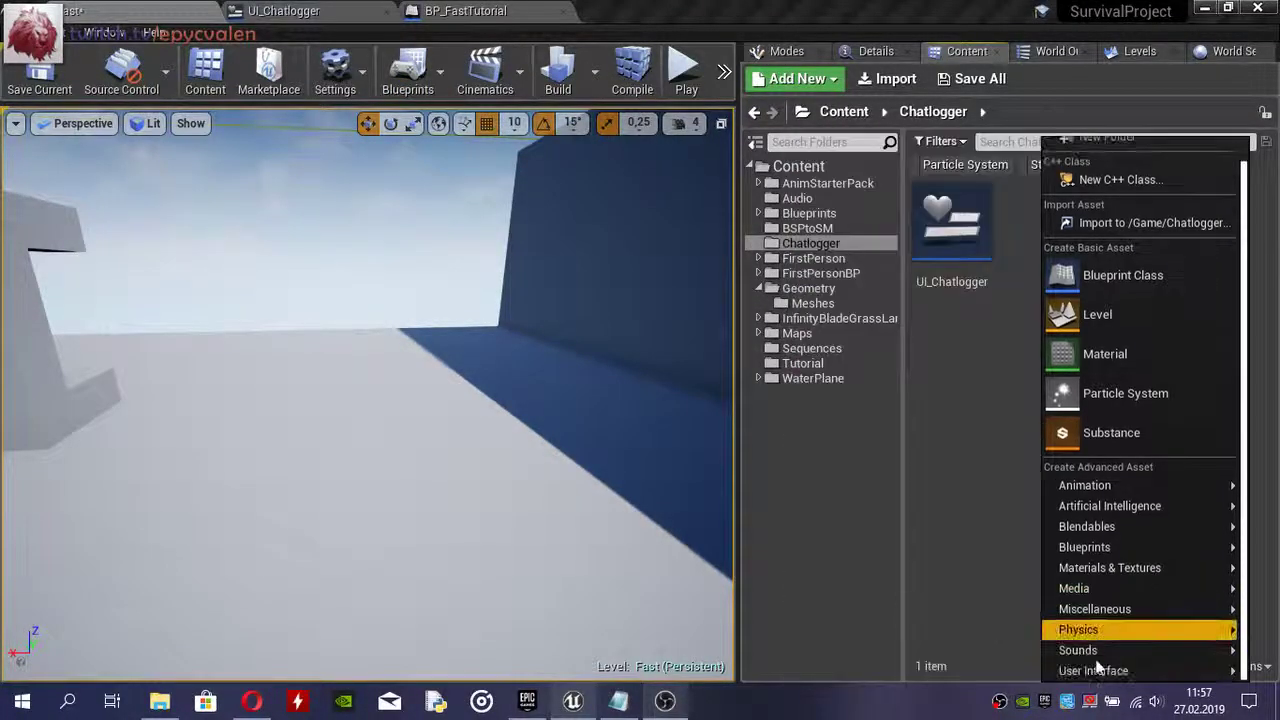
mouse_move(1095, 673)
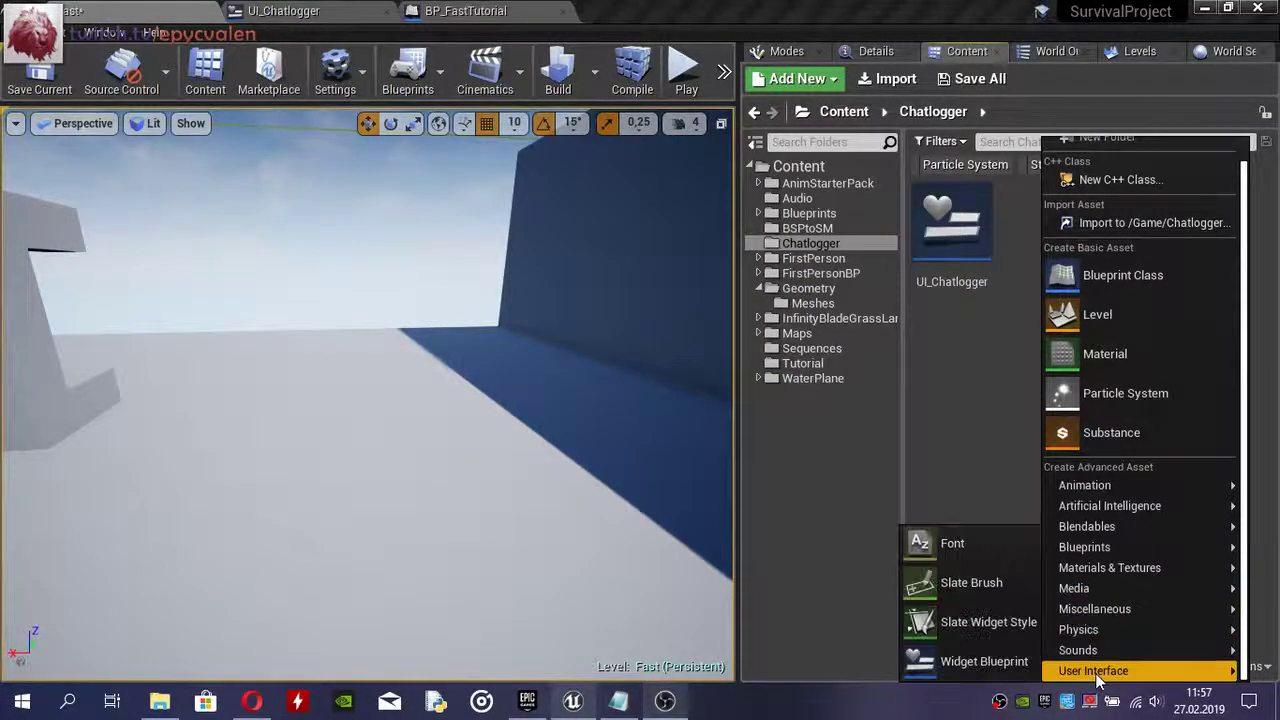
click(999, 660)
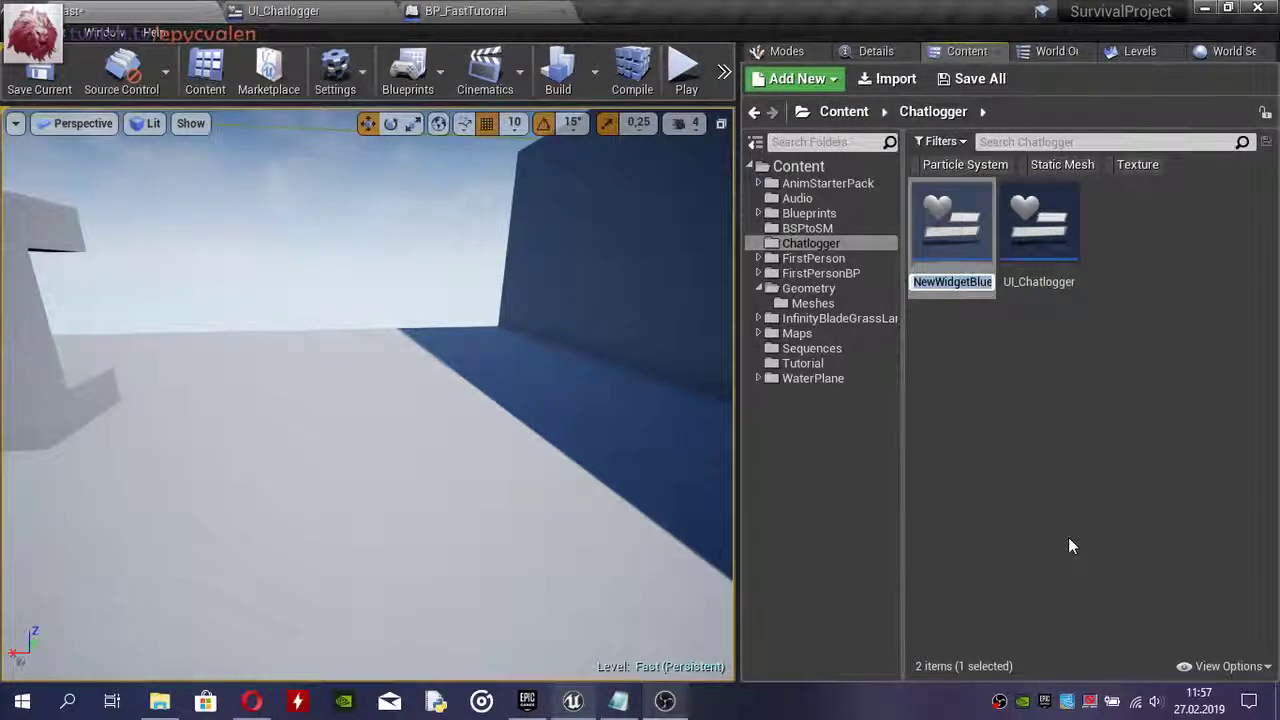
text(Child_)
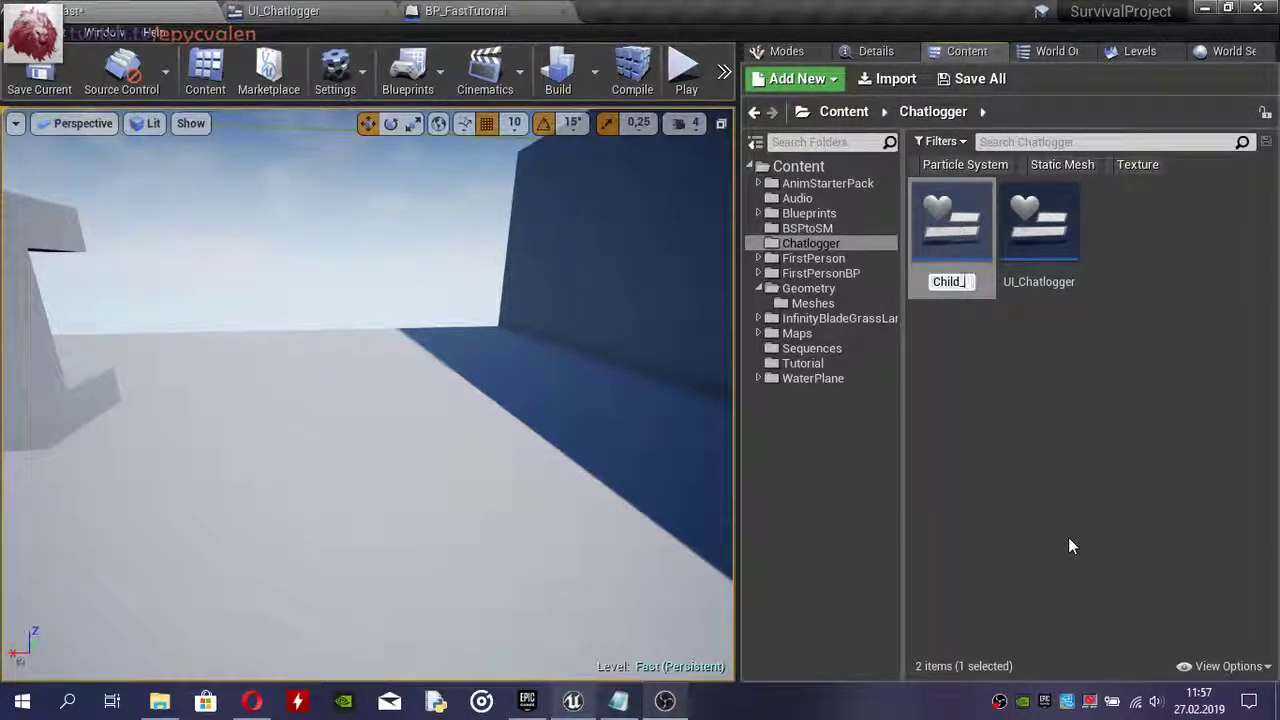
text(ChatSlot)
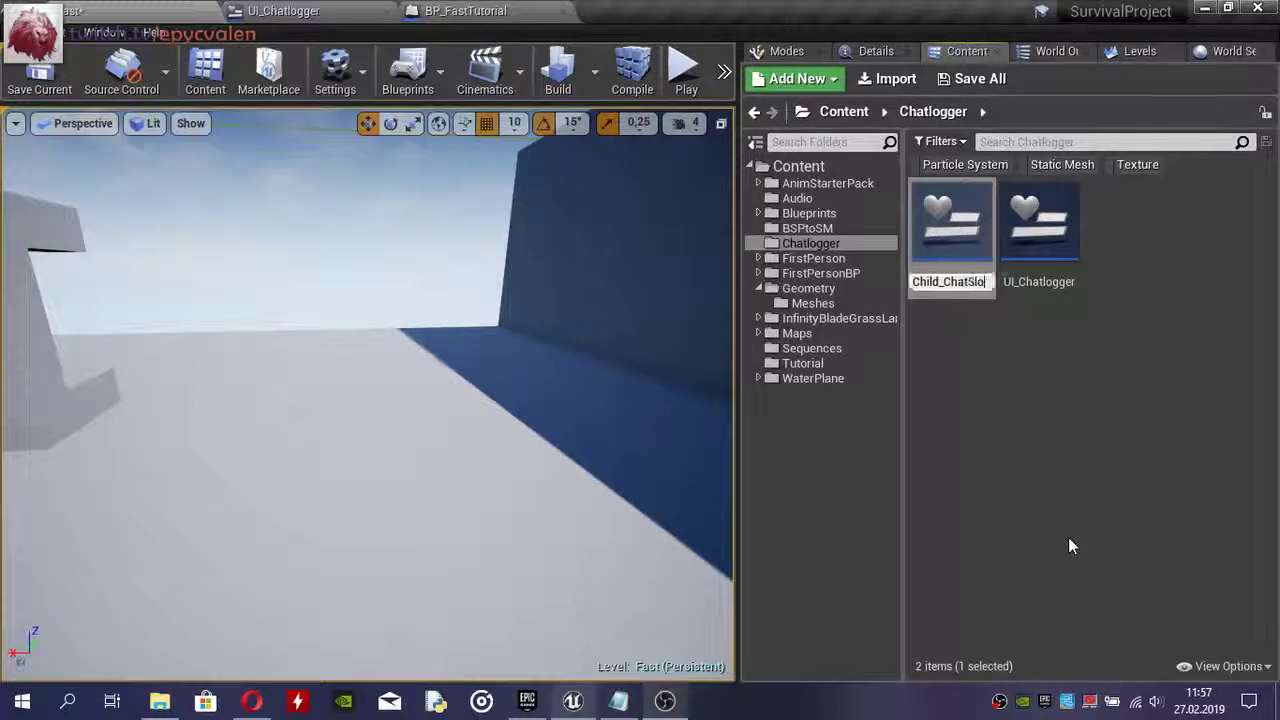
key(Return)
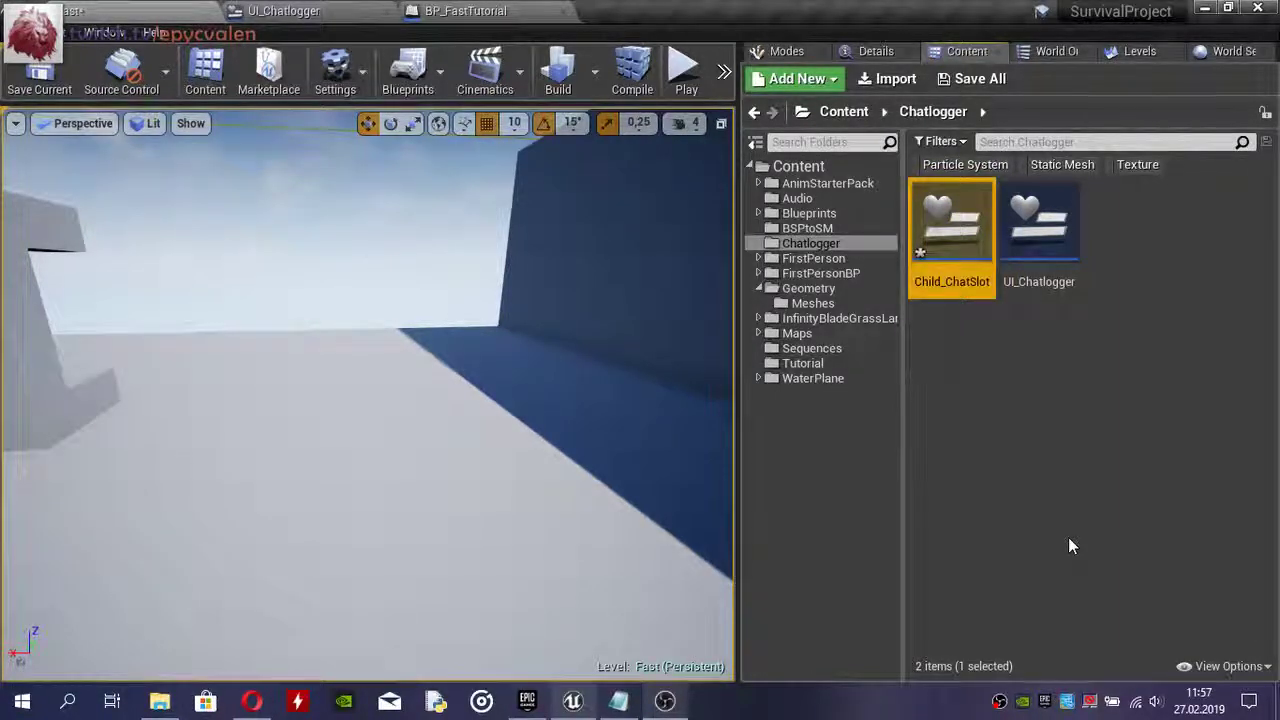
key(Return)
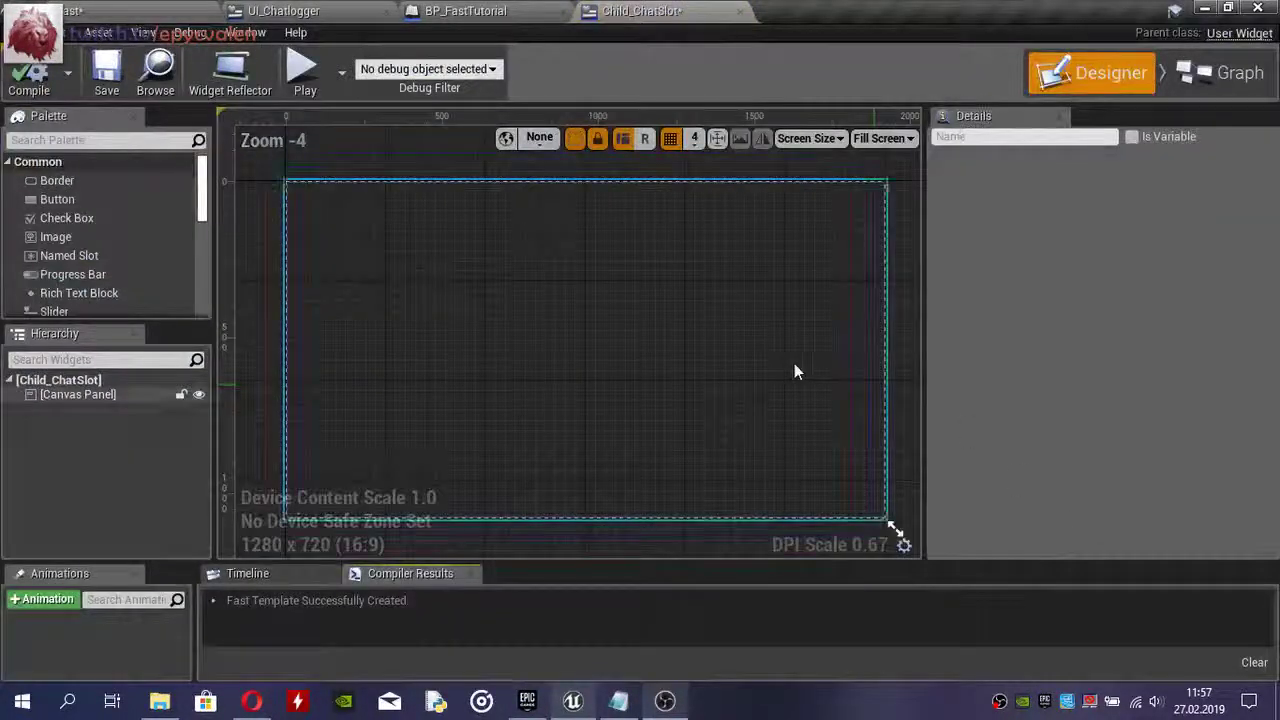
- Remove Child_ChatSlot's Canvas Panel and switch the preview sizing to Desired
click(87, 399)
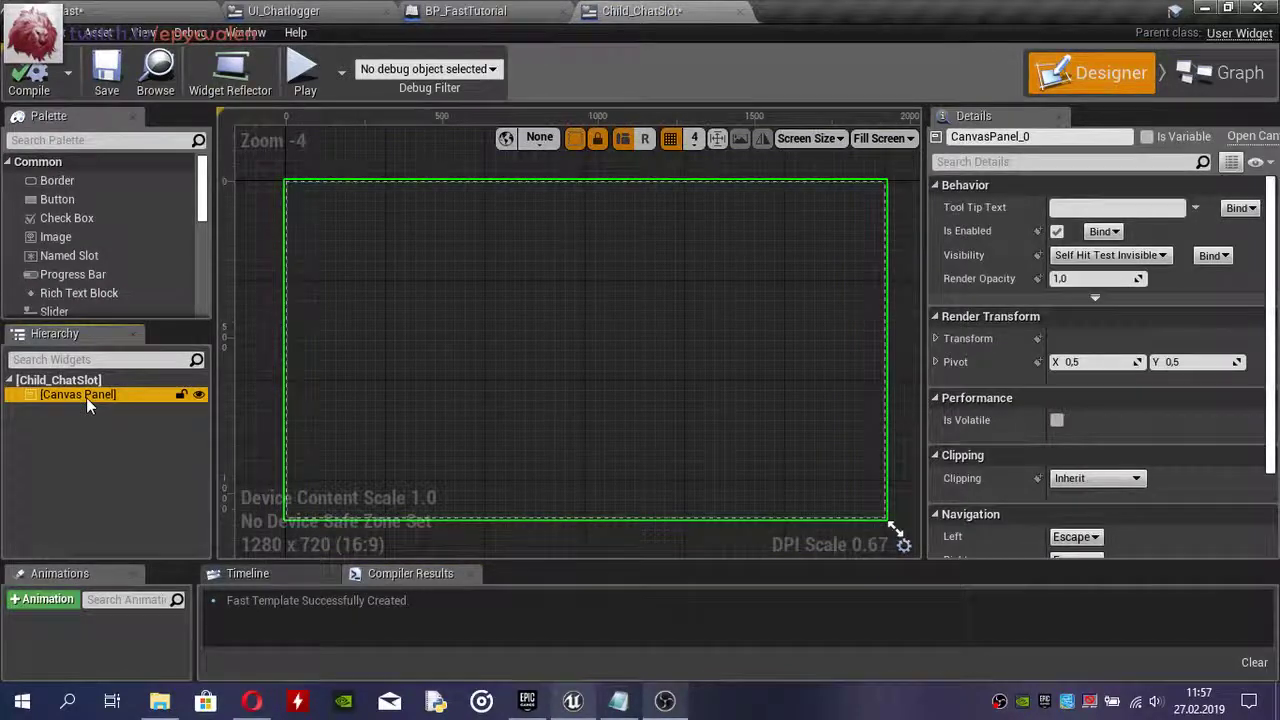
key(Delete)
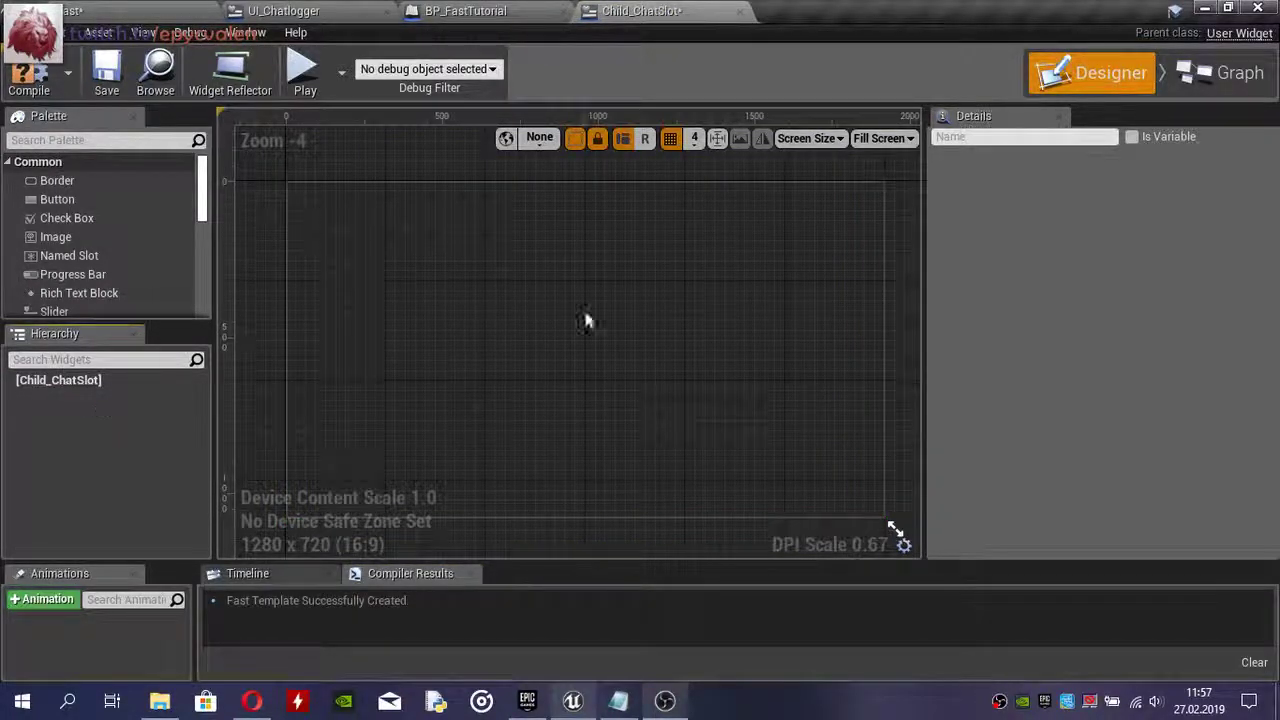
click(904, 141)
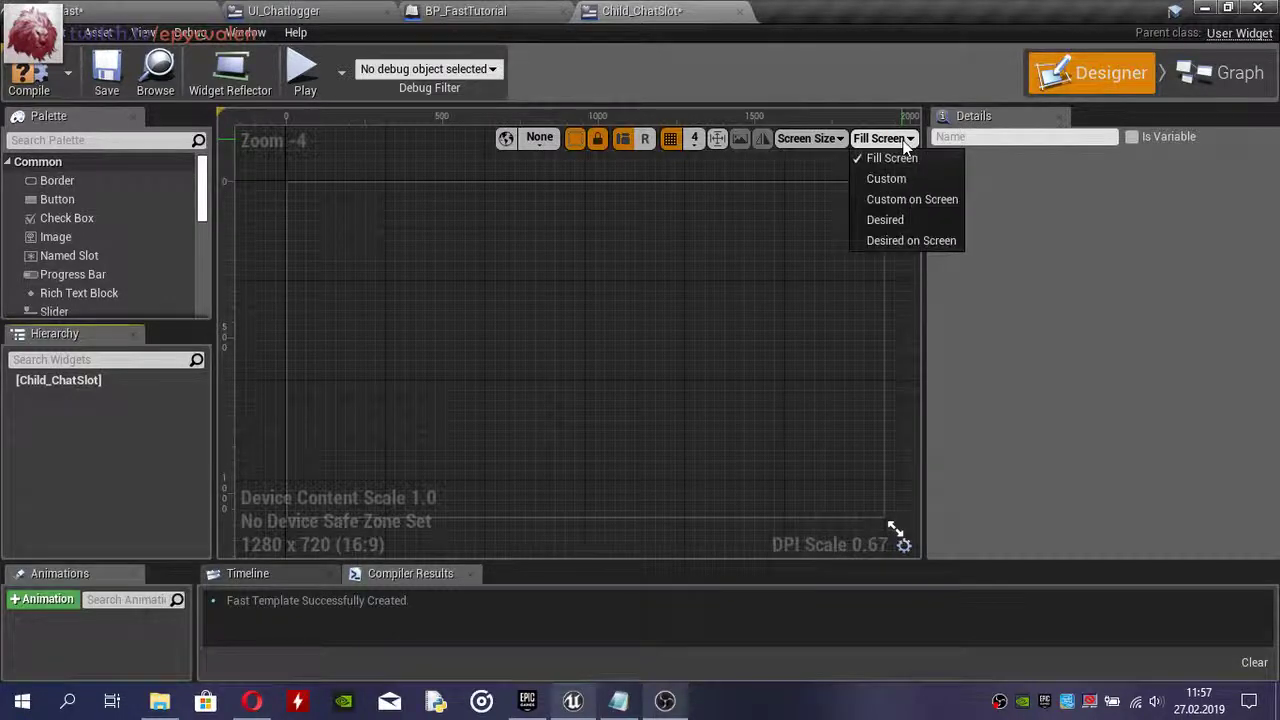
click(912, 200)
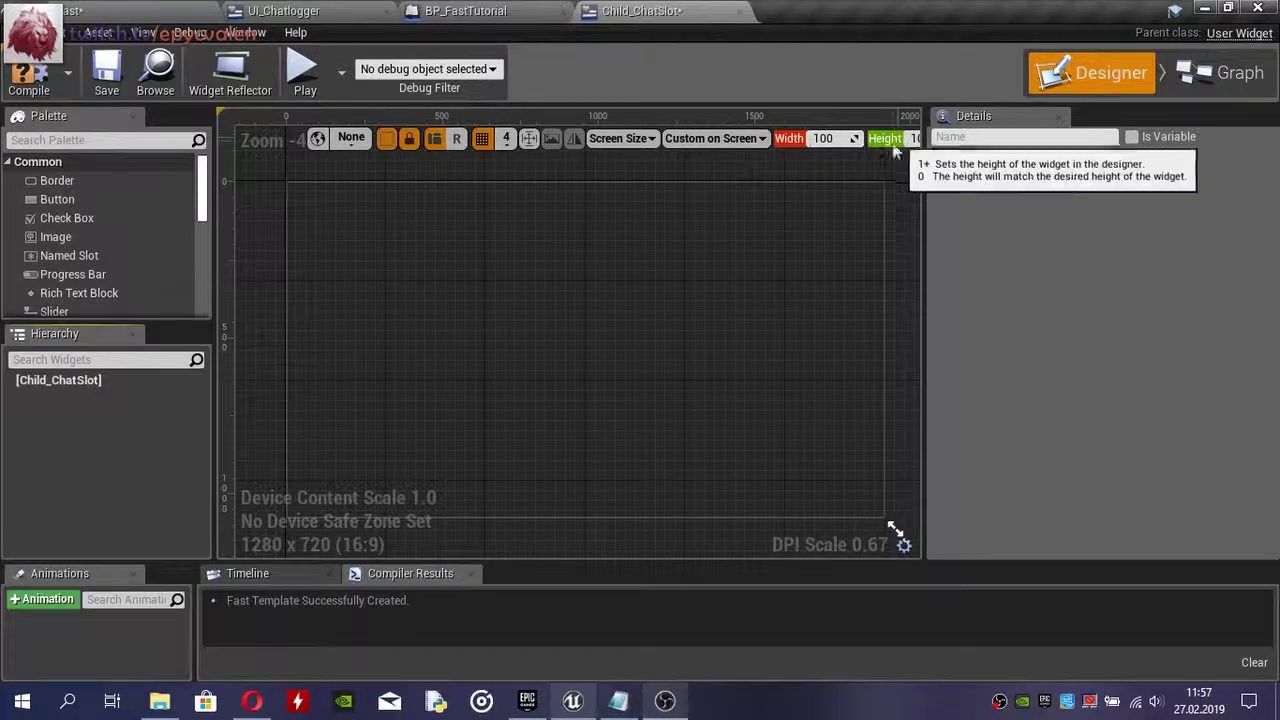
click(743, 148)
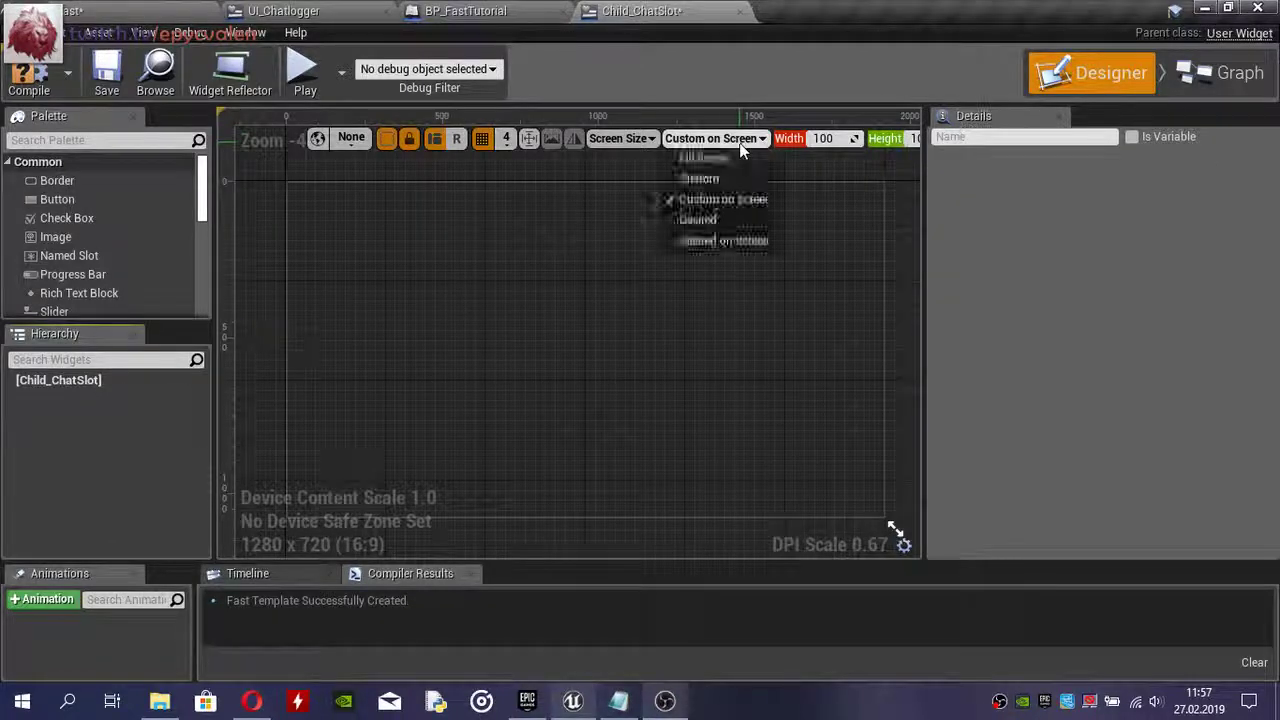
click(744, 219)
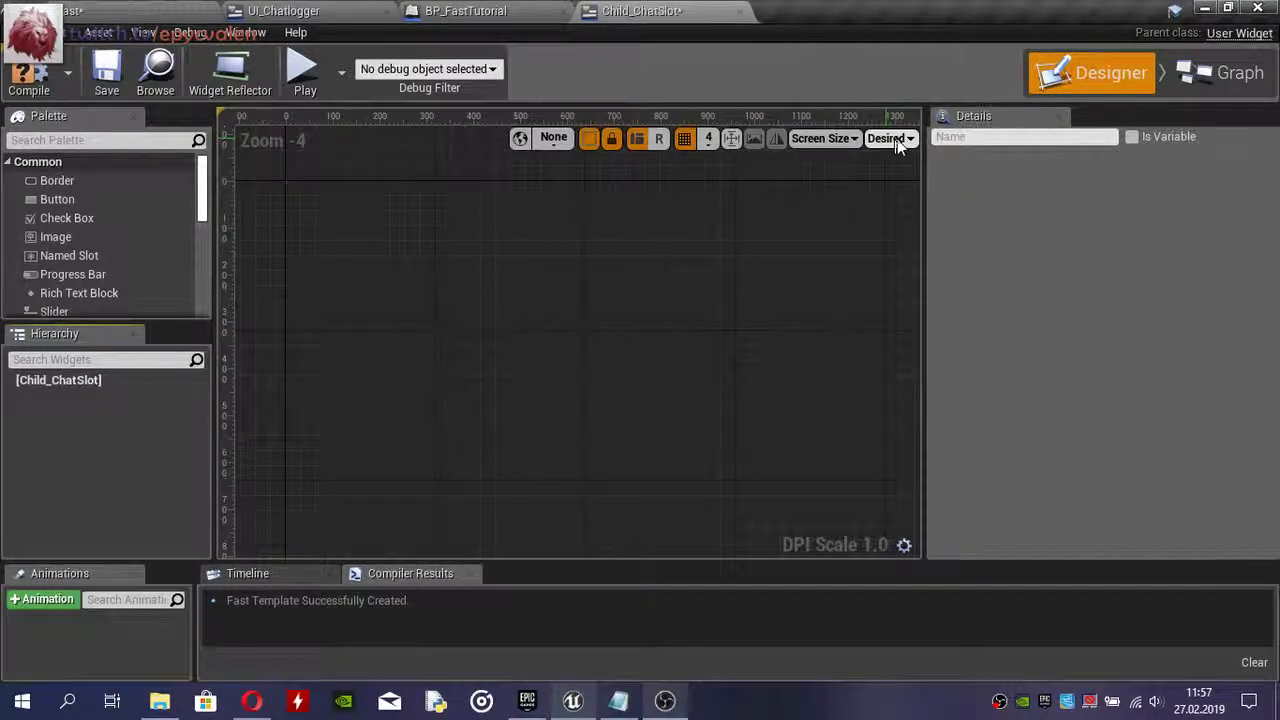
click(91, 381)
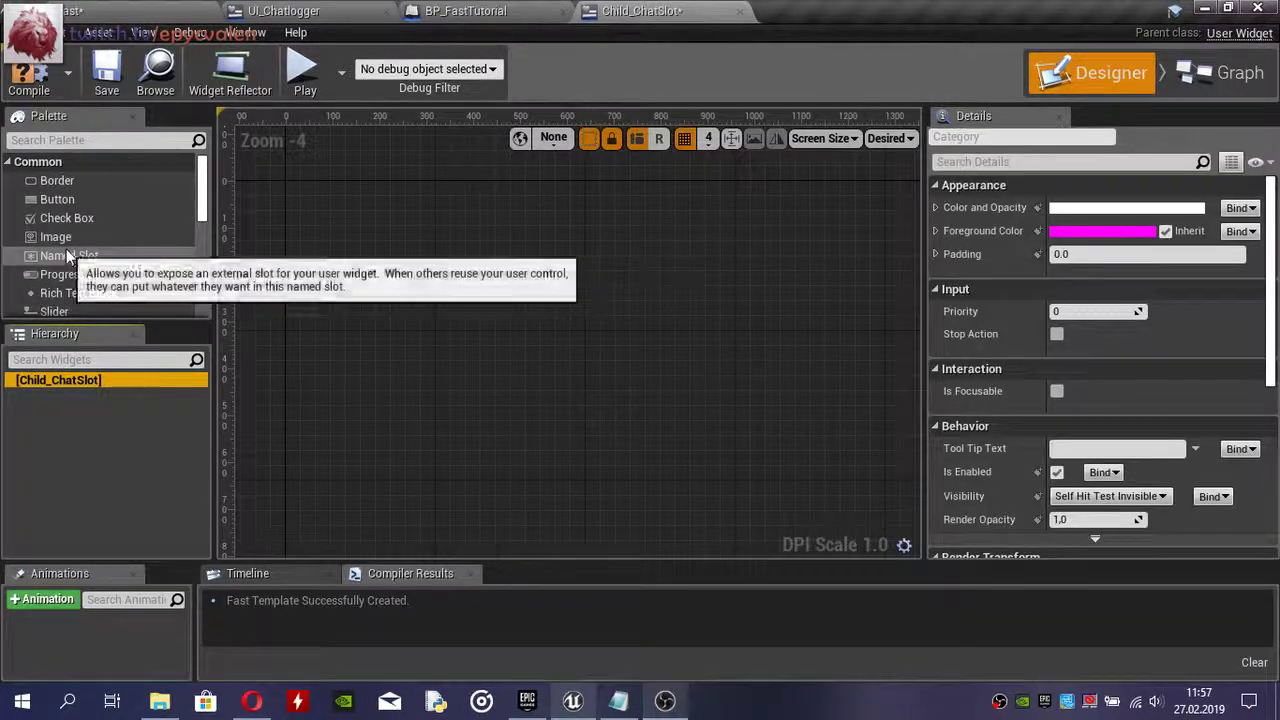
scroll(101, 241, down, 1)
scroll(101, 241, down, 1)
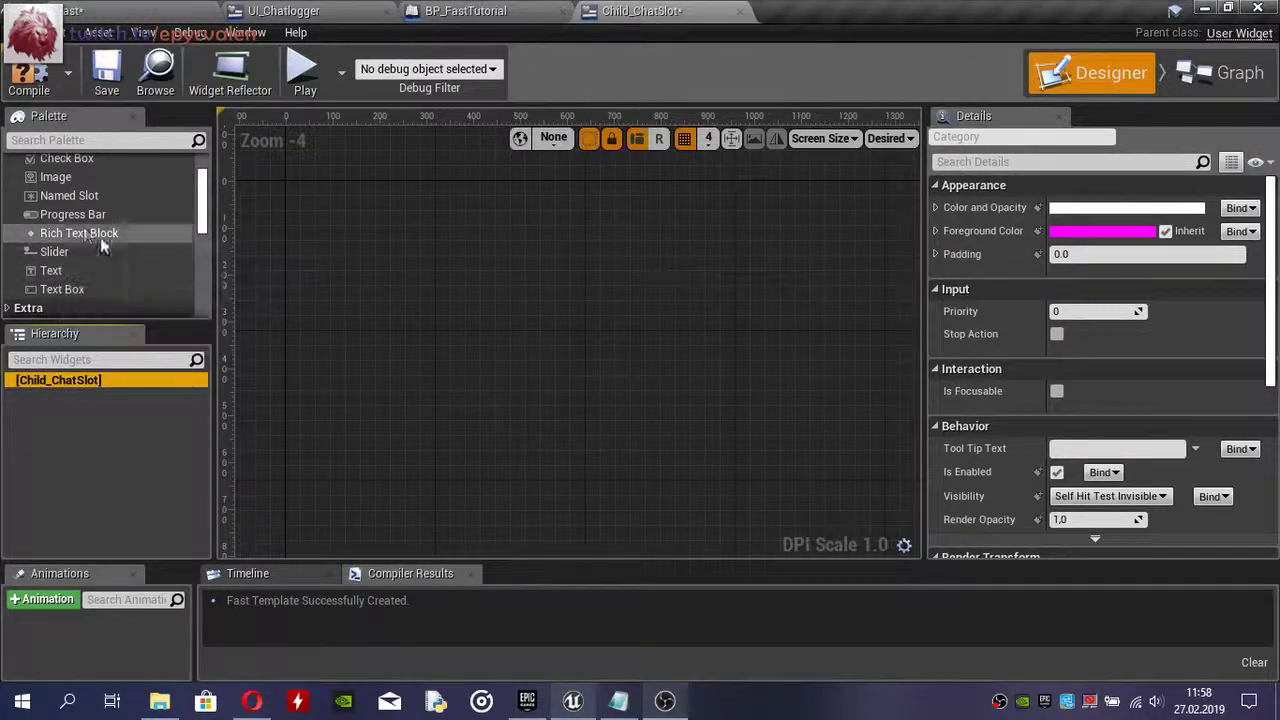
- Add a Rich Text Block to Child_ChatSlot and compile it
drag(80, 233, 91, 381)
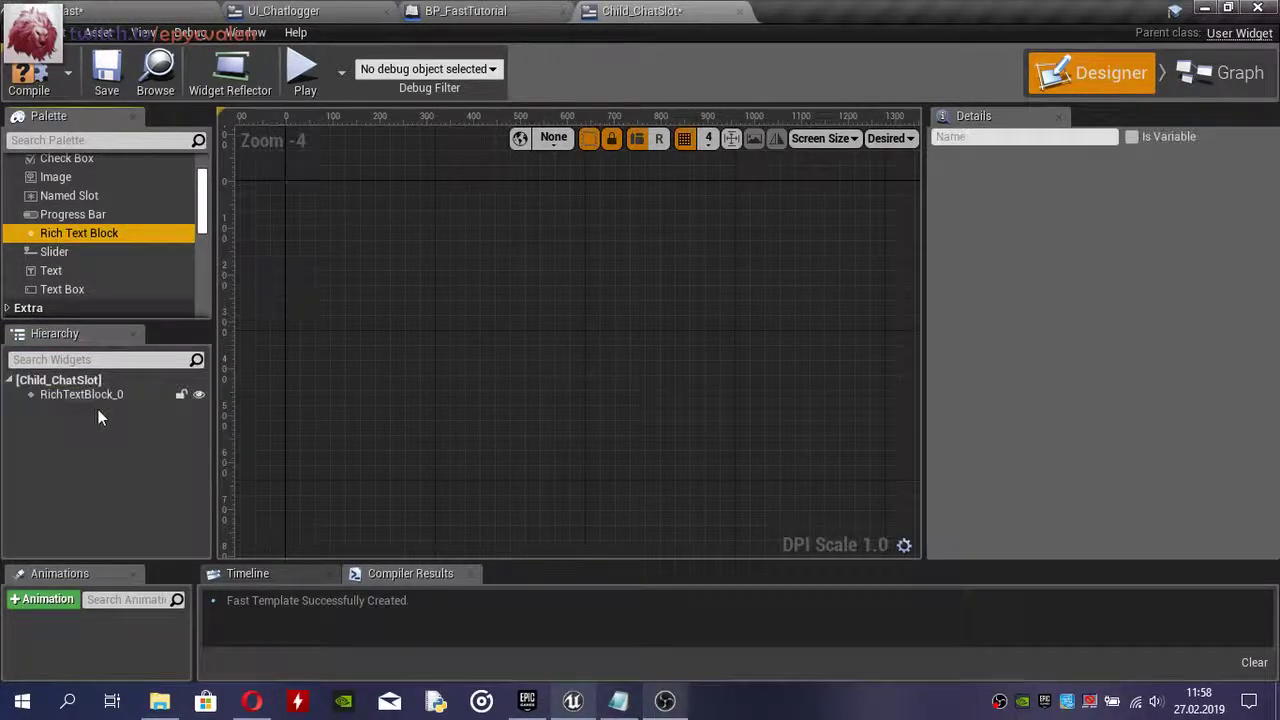
click(90, 394)
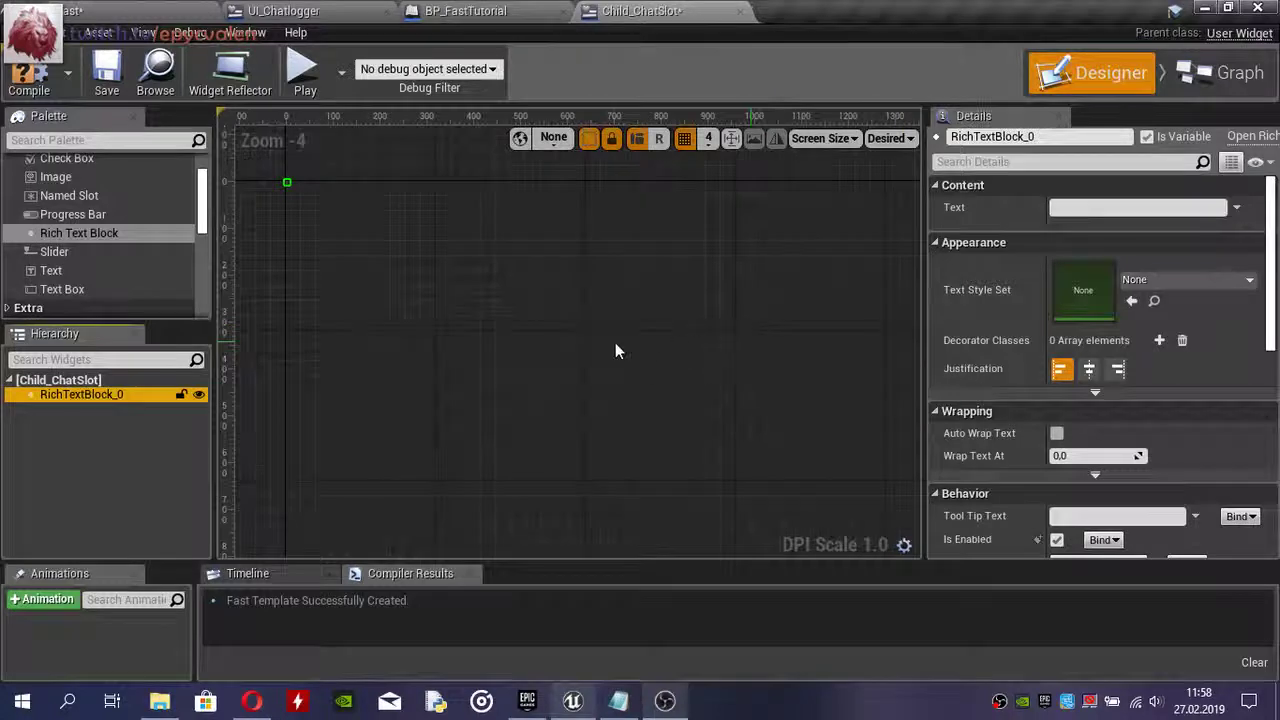
right_drag(410, 233, 537, 381)
click(20, 78)
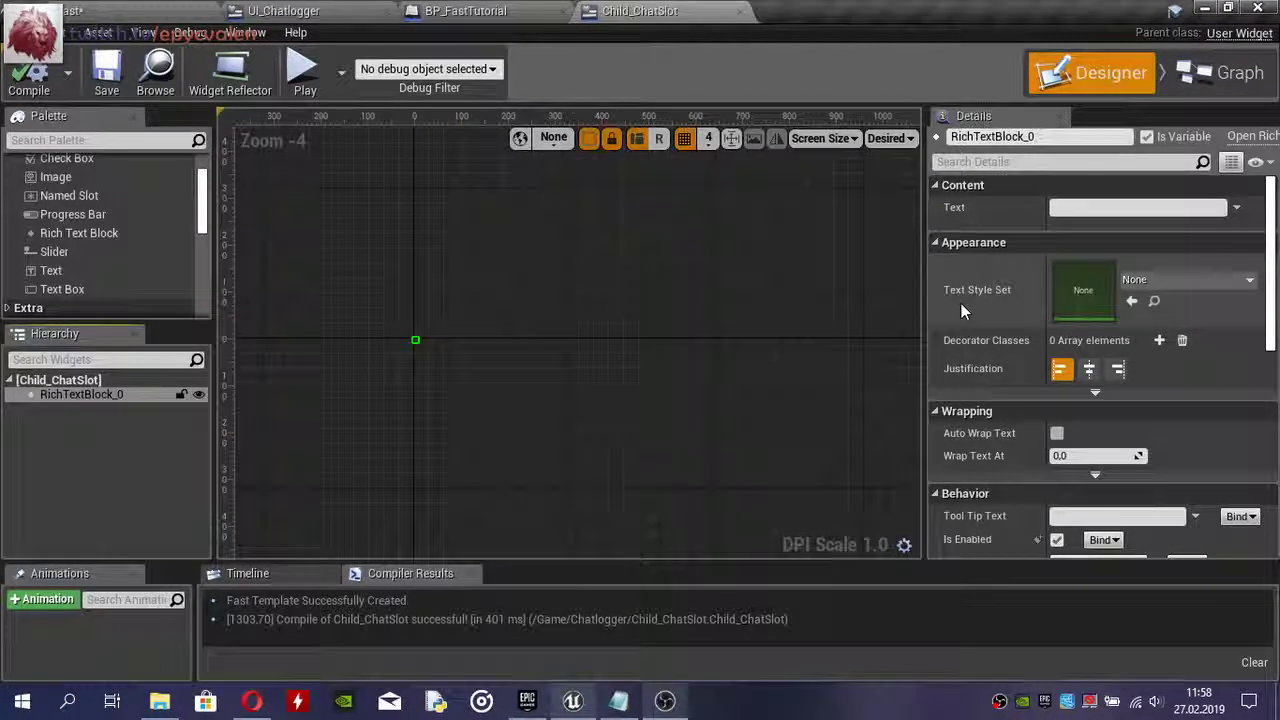
- Test the rich text block with sample text, clear it, and recompile Child_ChatSlot
click(1086, 206)
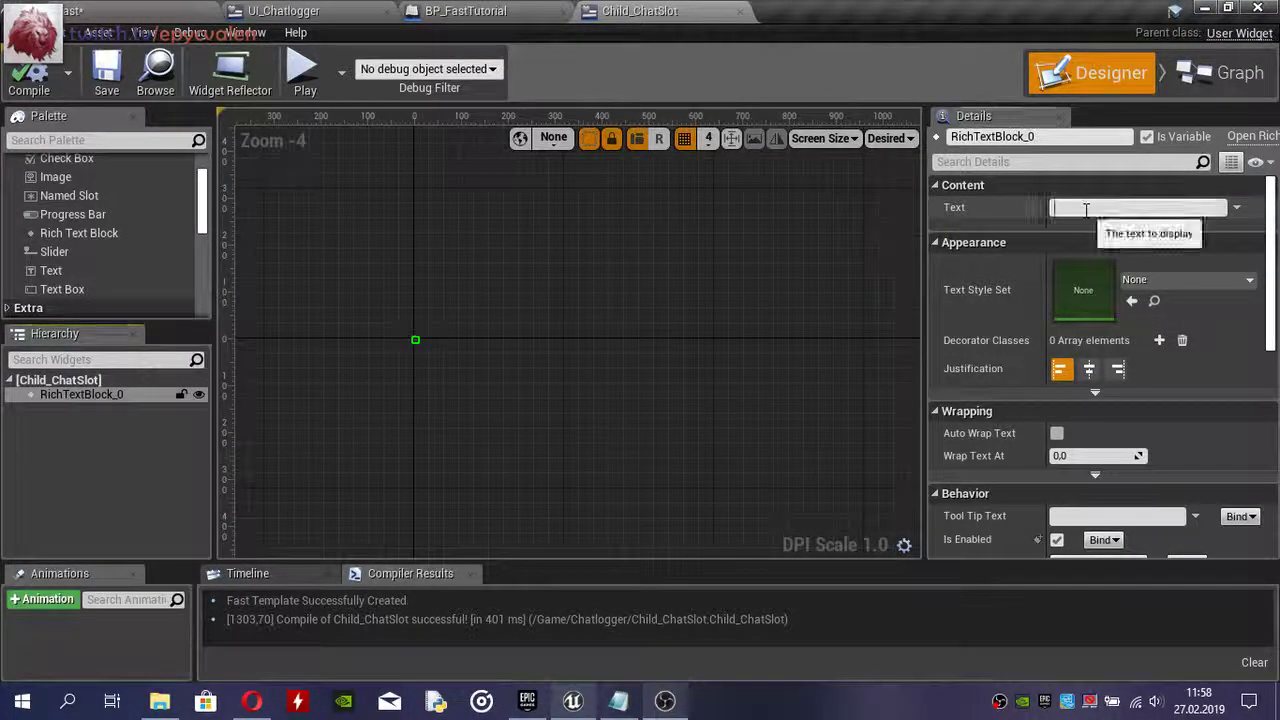
text(asvdfasdvf)
key(Return)
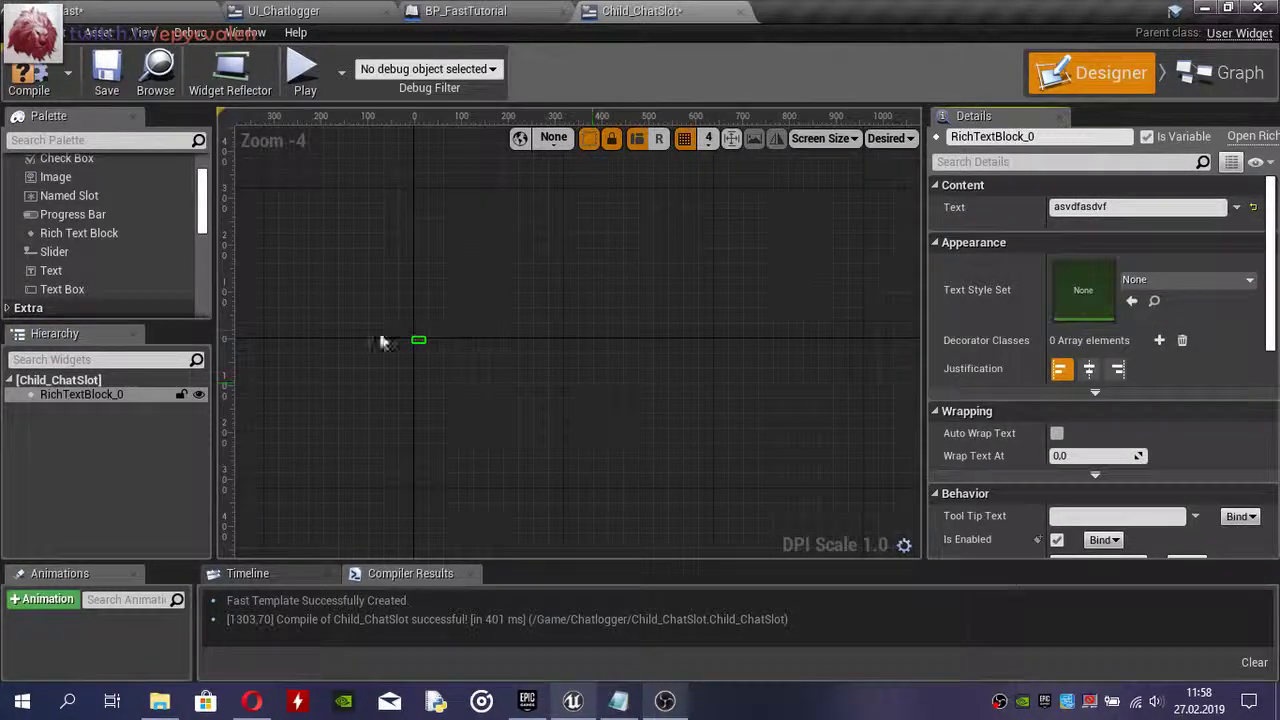
scroll(378, 340, up, 5)
scroll(494, 440, down, 5)
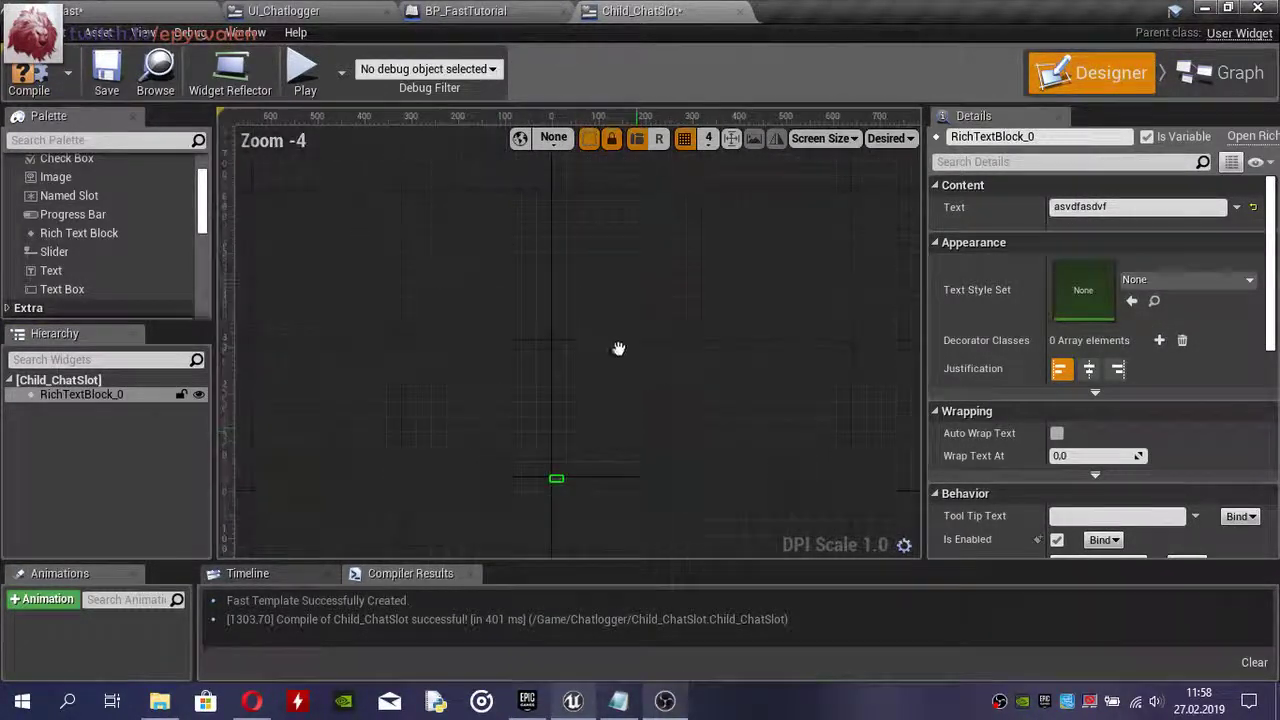
right_drag(617, 349, 603, 269)
click(1138, 209)
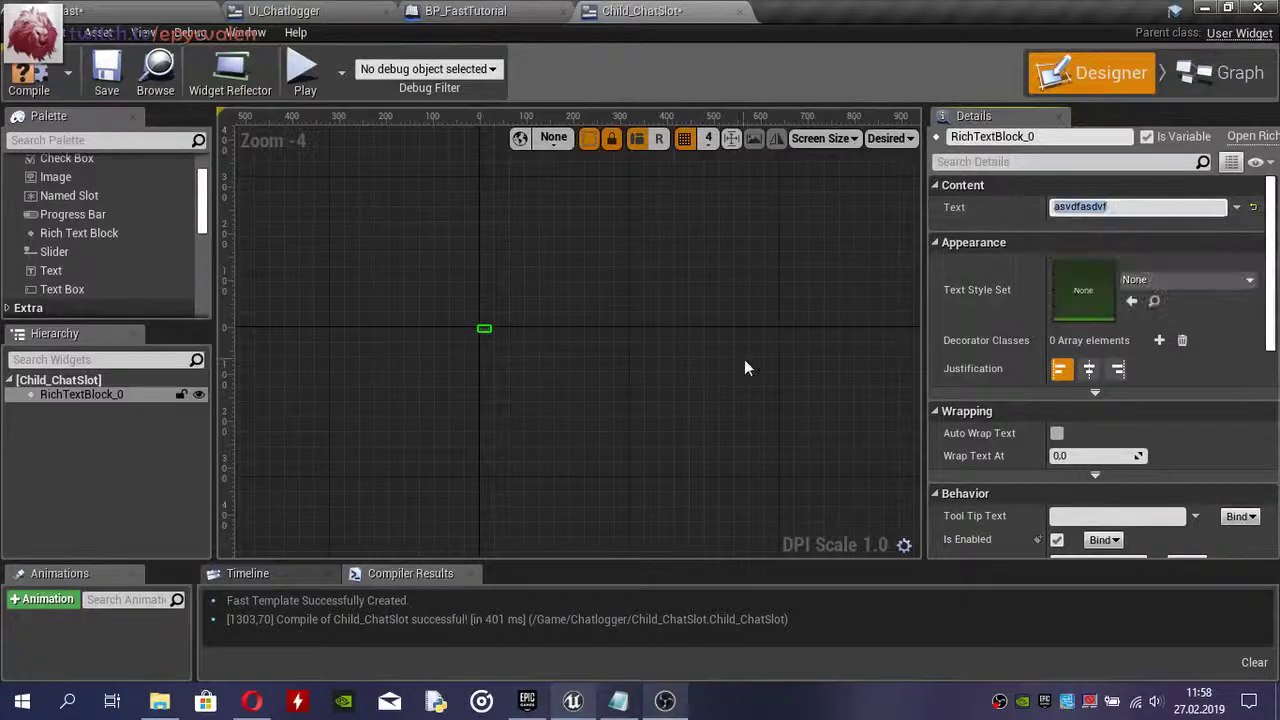
key(BackSpace)
click(18, 70)
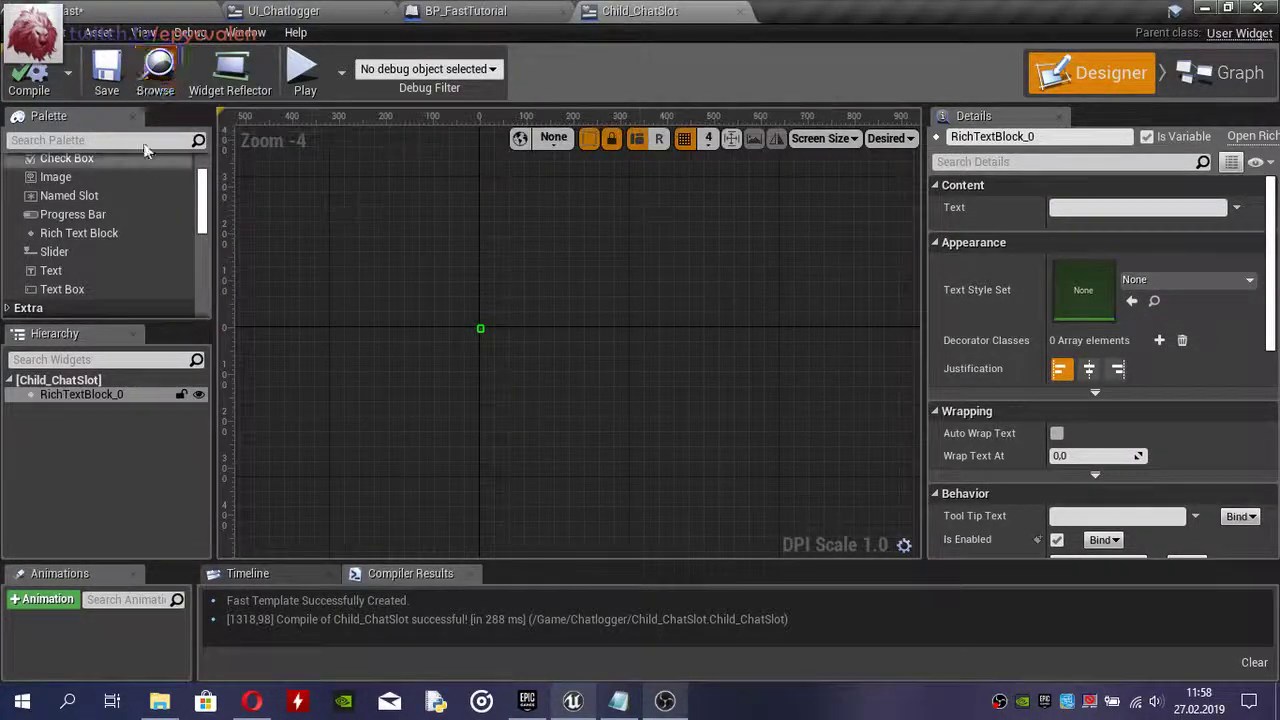
click(155, 80)
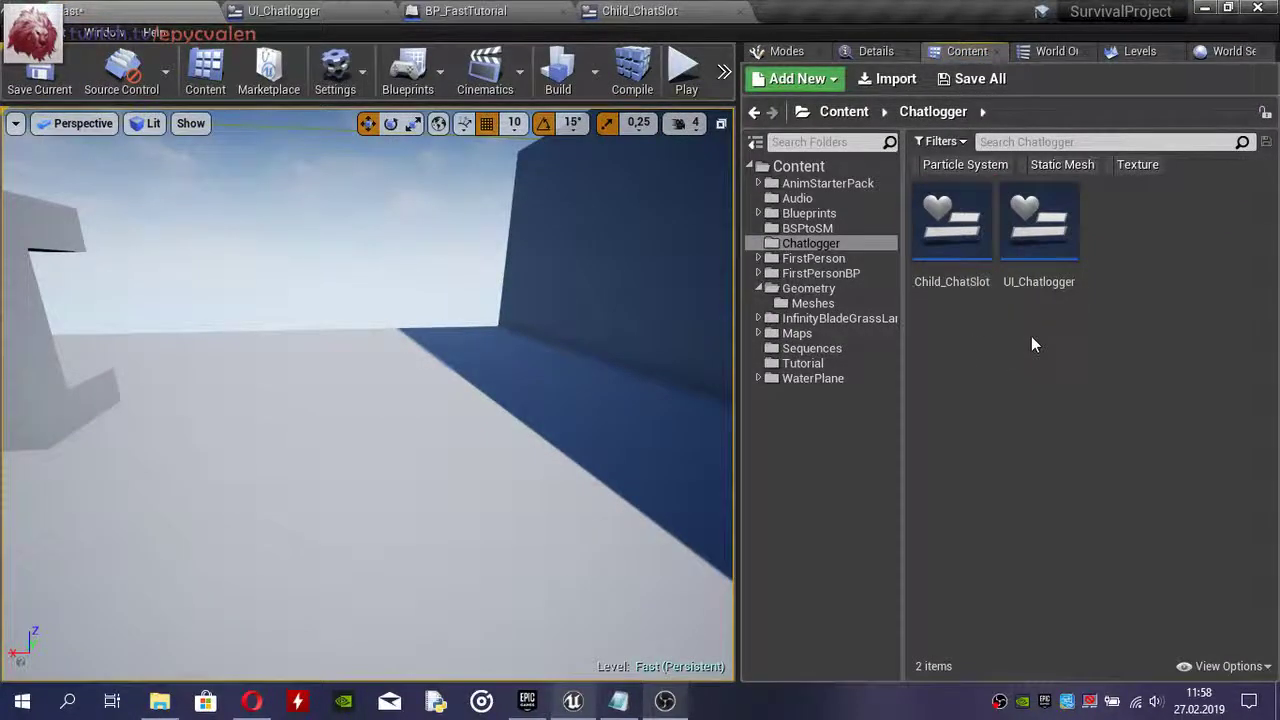
- Create a new Data Table in Chatlogger using the Rich Text Style Row structure
right_click(1032, 340)
mouse_move(1055, 636)
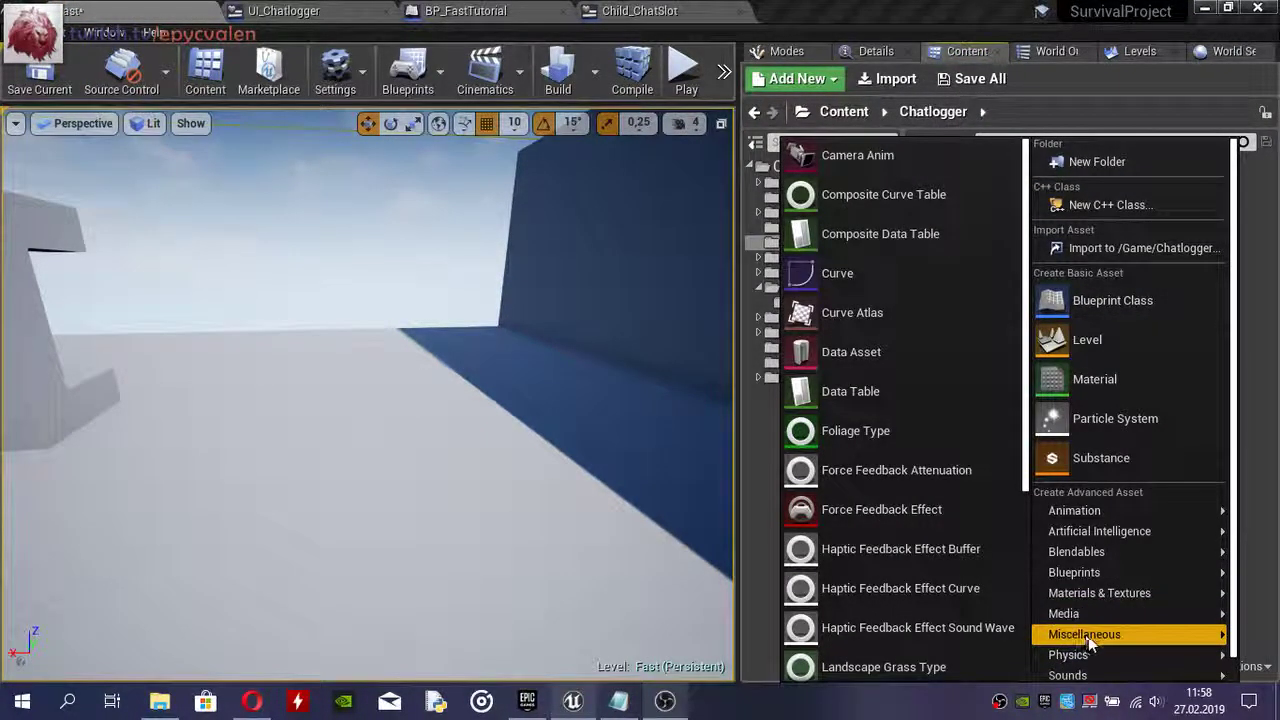
click(928, 391)
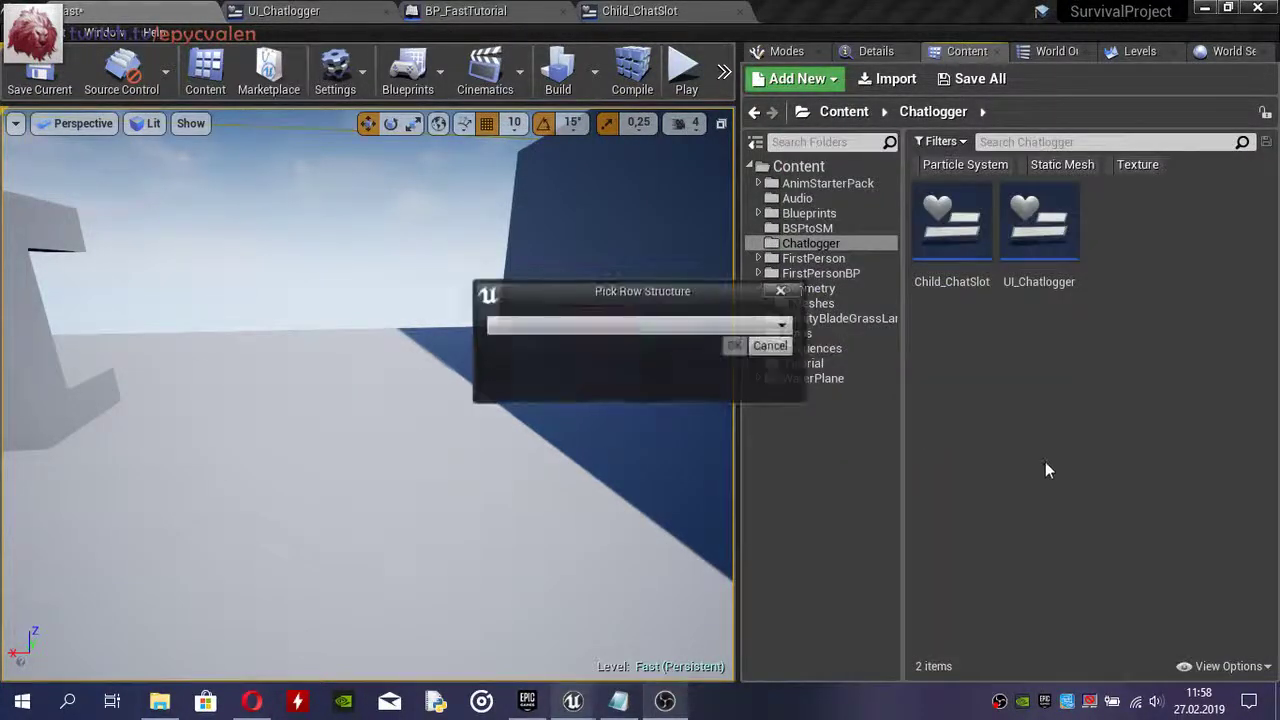
click(784, 326)
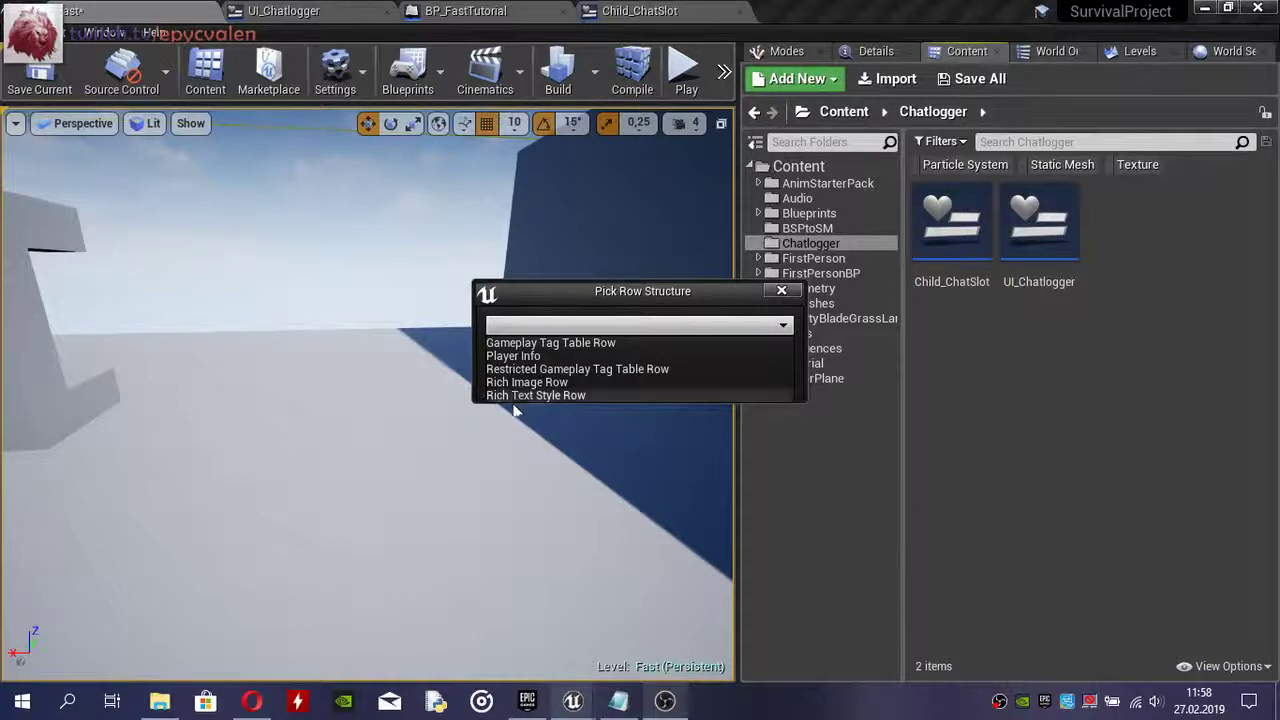
click(565, 396)
click(733, 345)
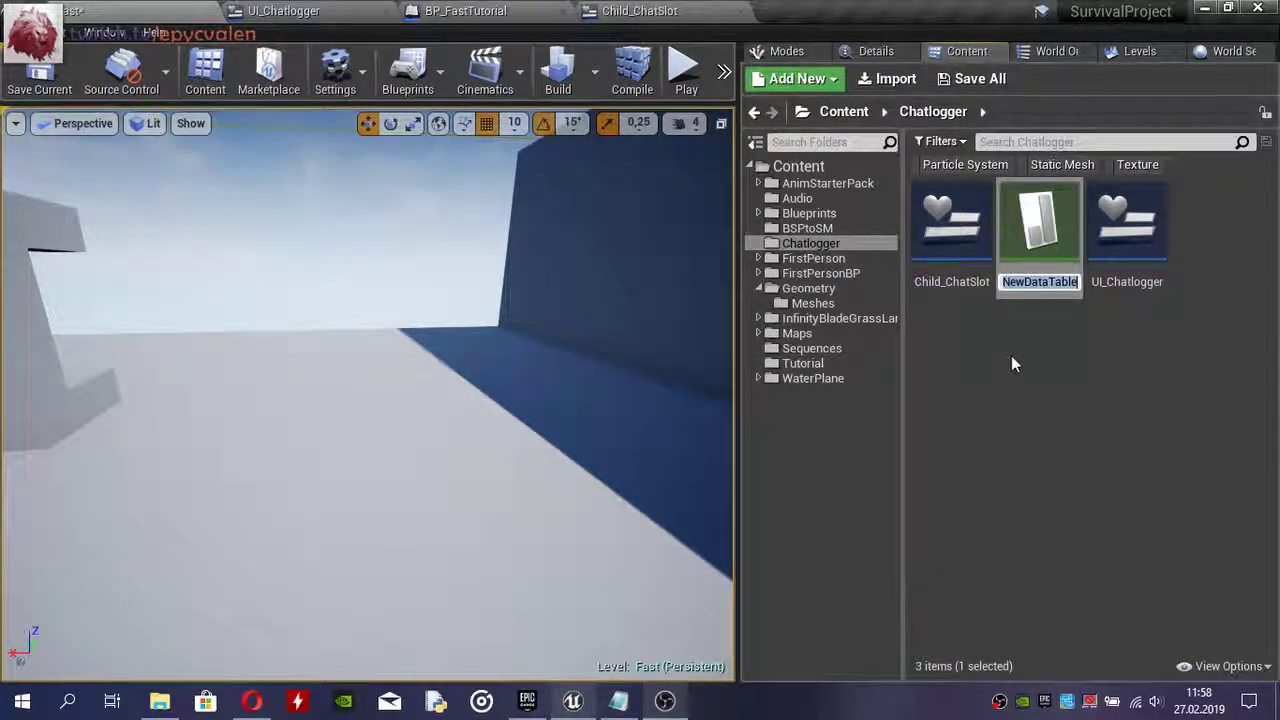
- Name the new table ChatloggerDT and open it in the table editor
text(Chatlo)
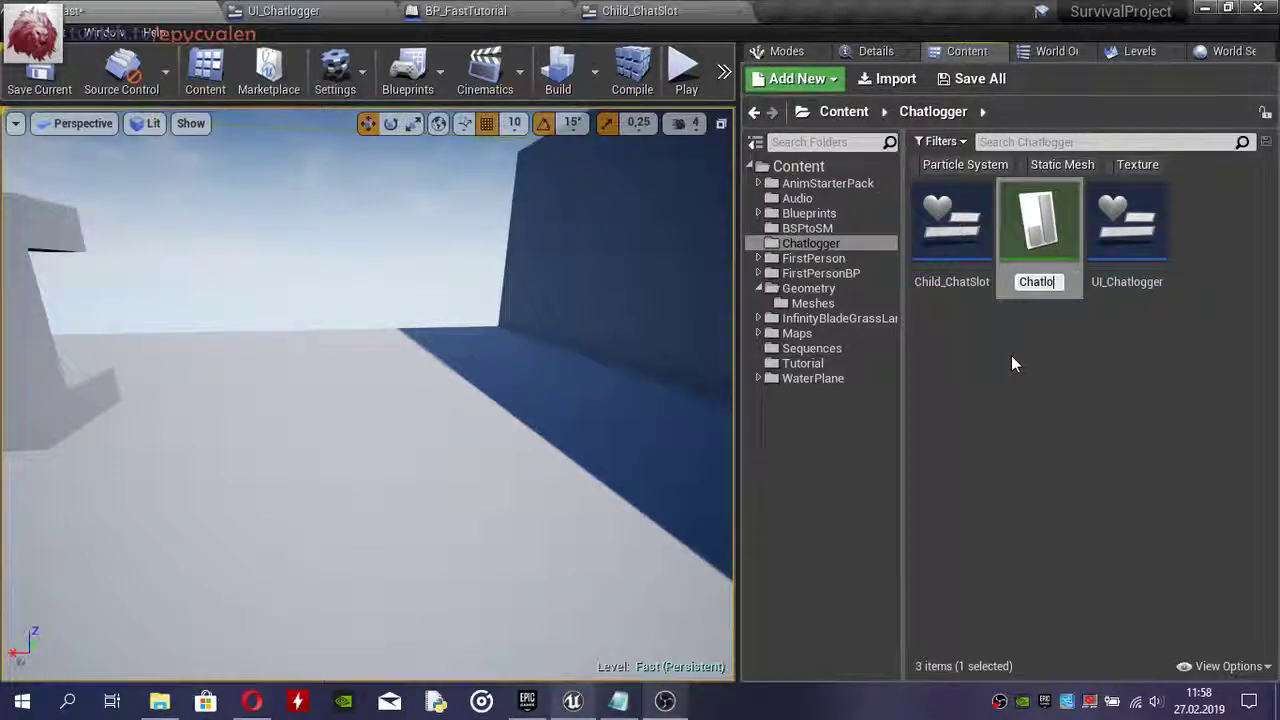
text(ggerD)
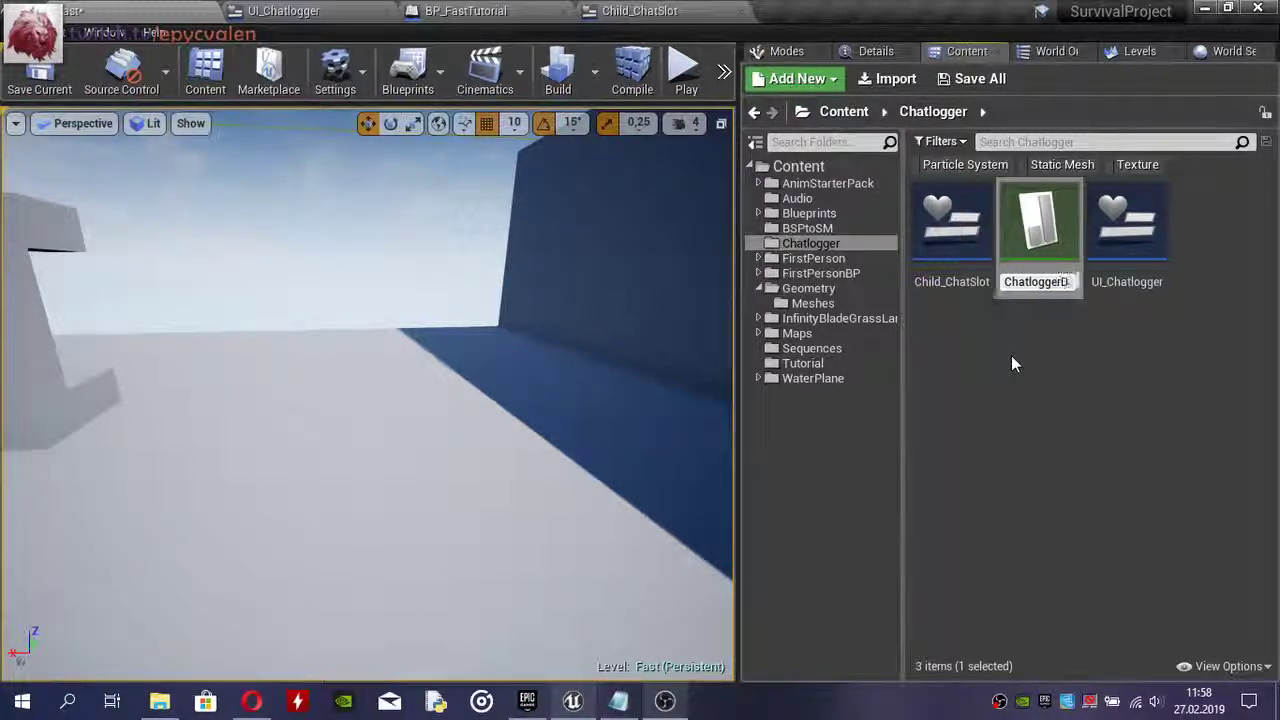
text(T)
key(Return)
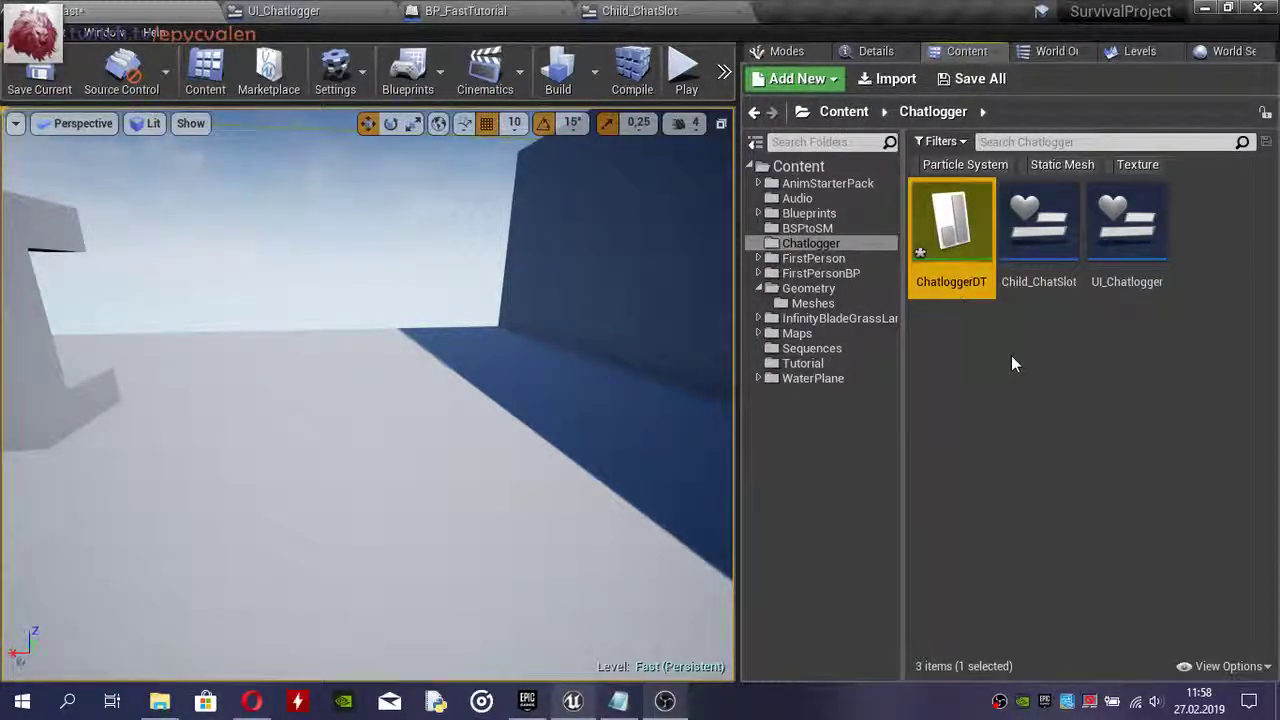
key(Return)
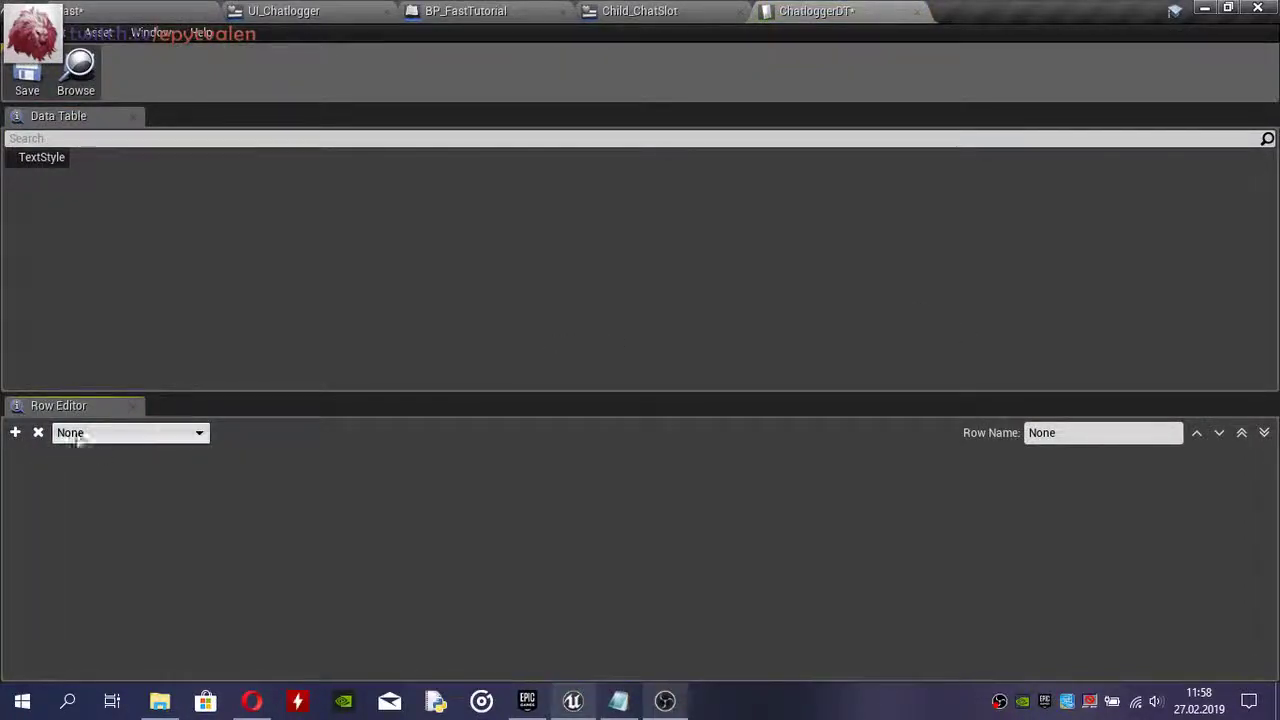
- Add a row to ChatloggerDT and name it Default
click(16, 433)
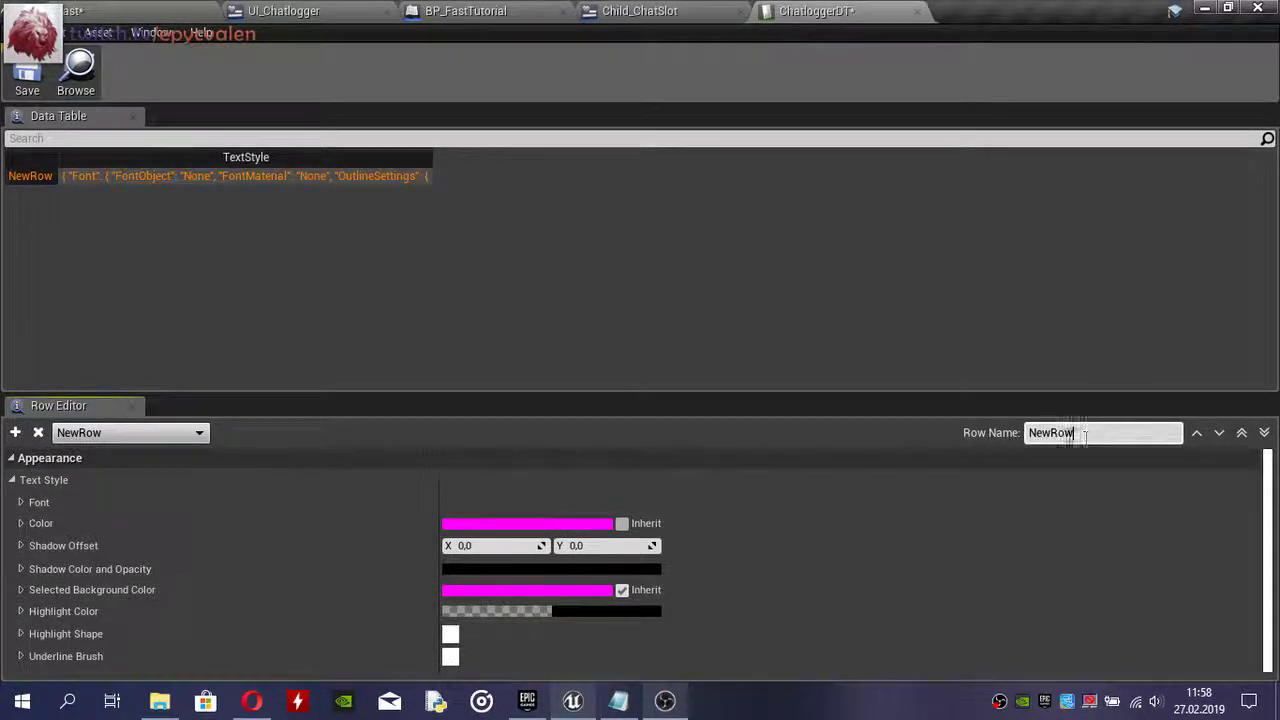
key(ctrl+a)
text(Defau)
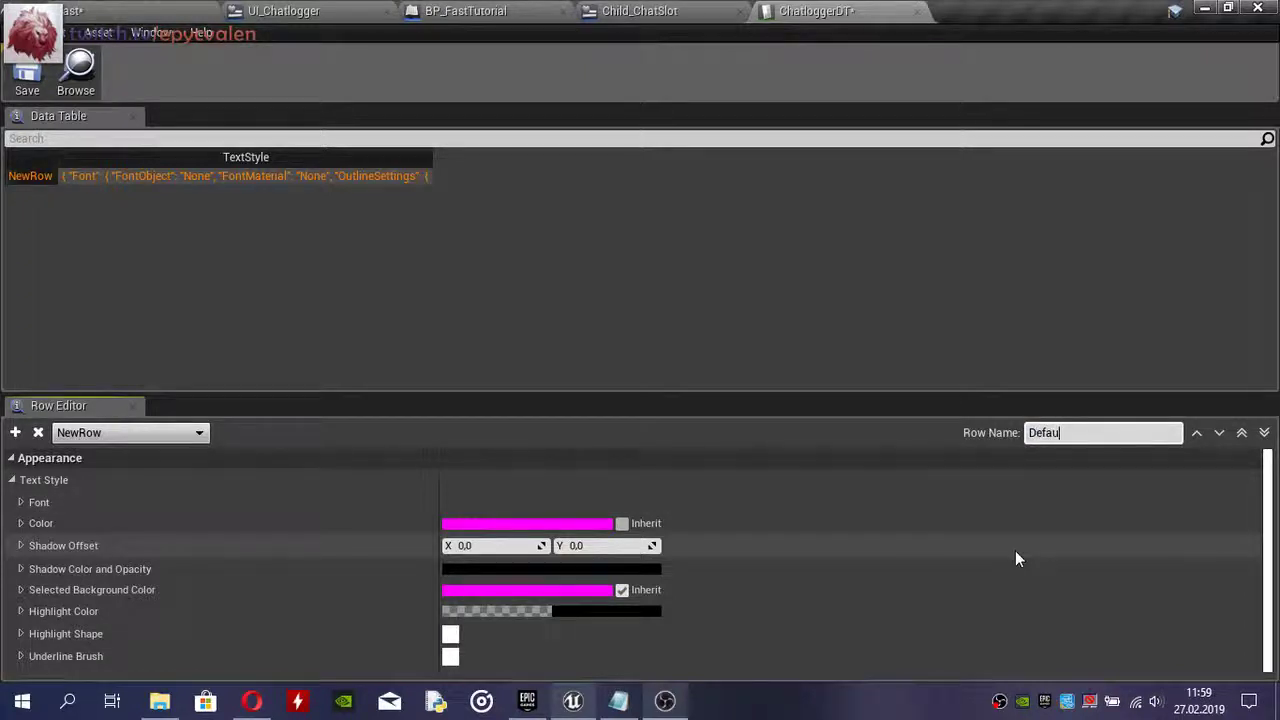
text(lt)
key(Return)
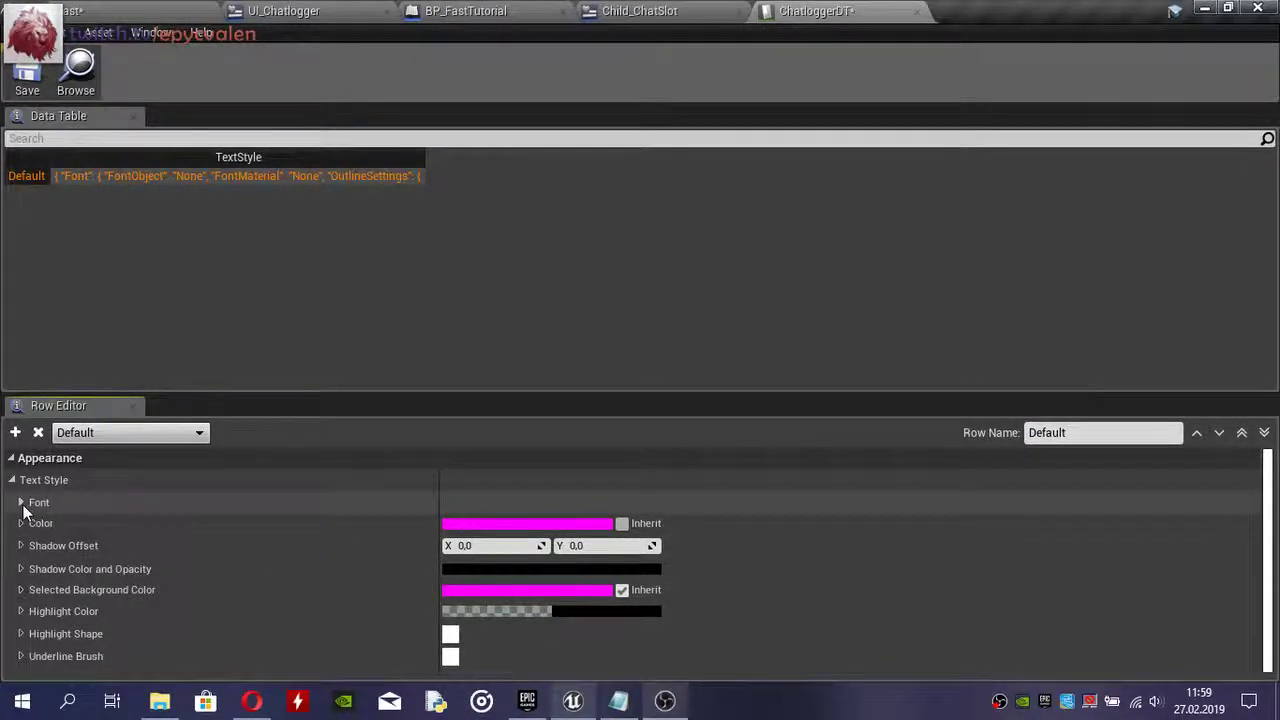
- Set the Default row's font family to the engine's Roboto font
click(22, 505)
click(475, 529)
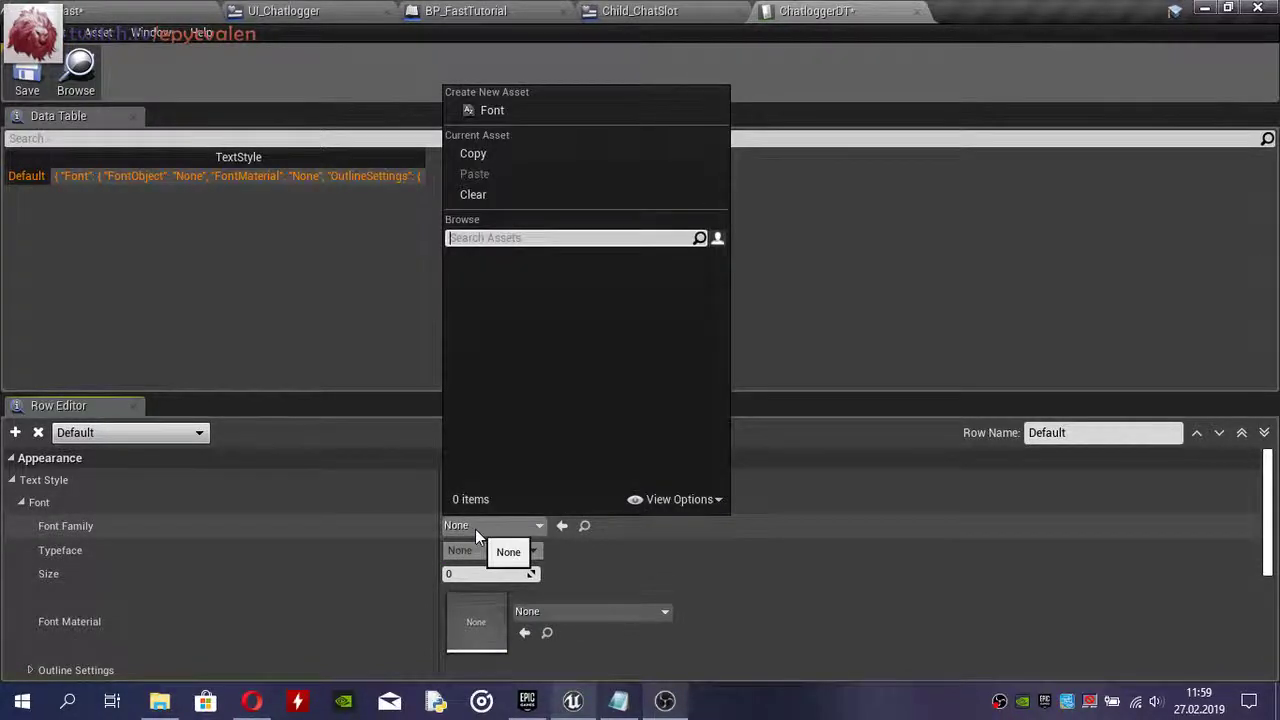
click(697, 502)
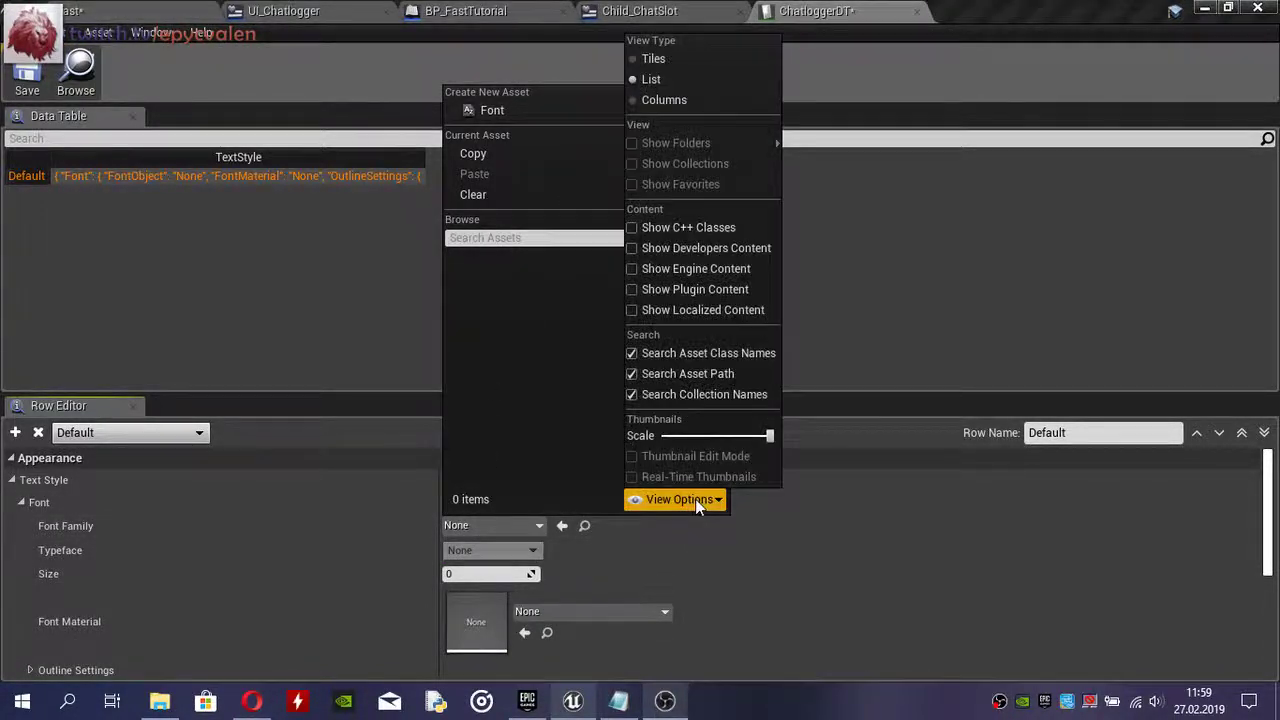
click(632, 269)
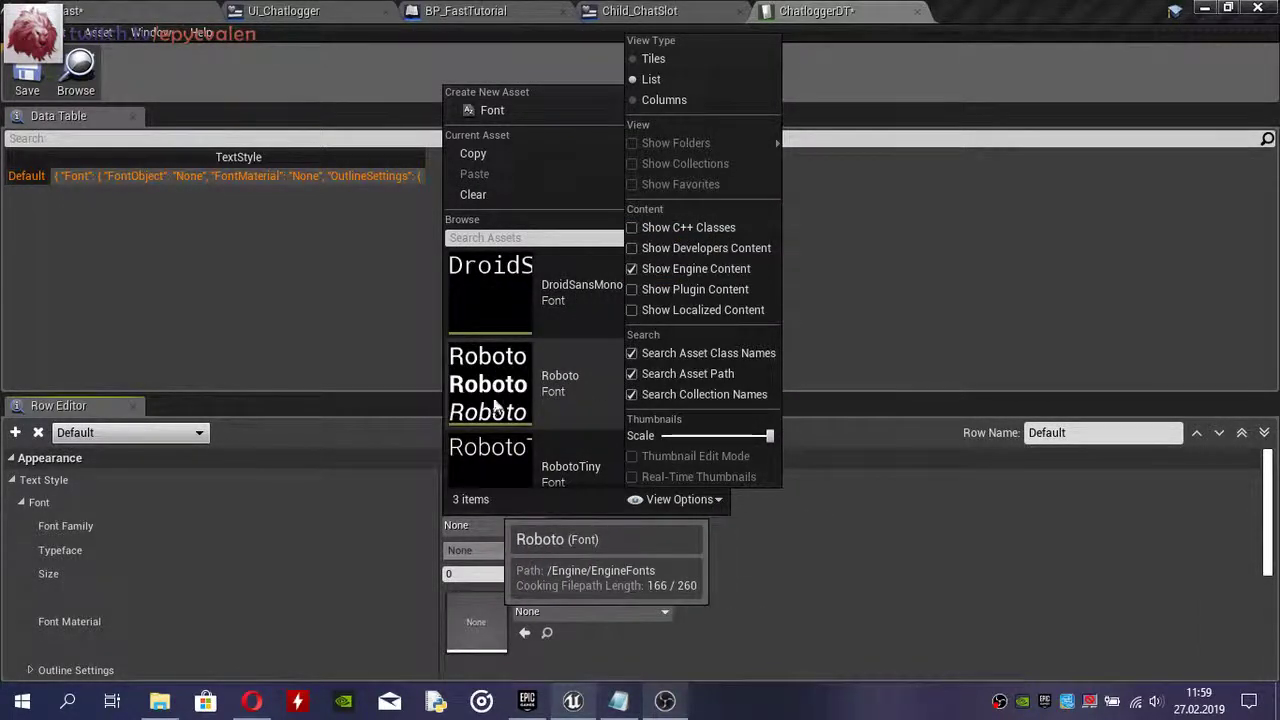
click(560, 387)
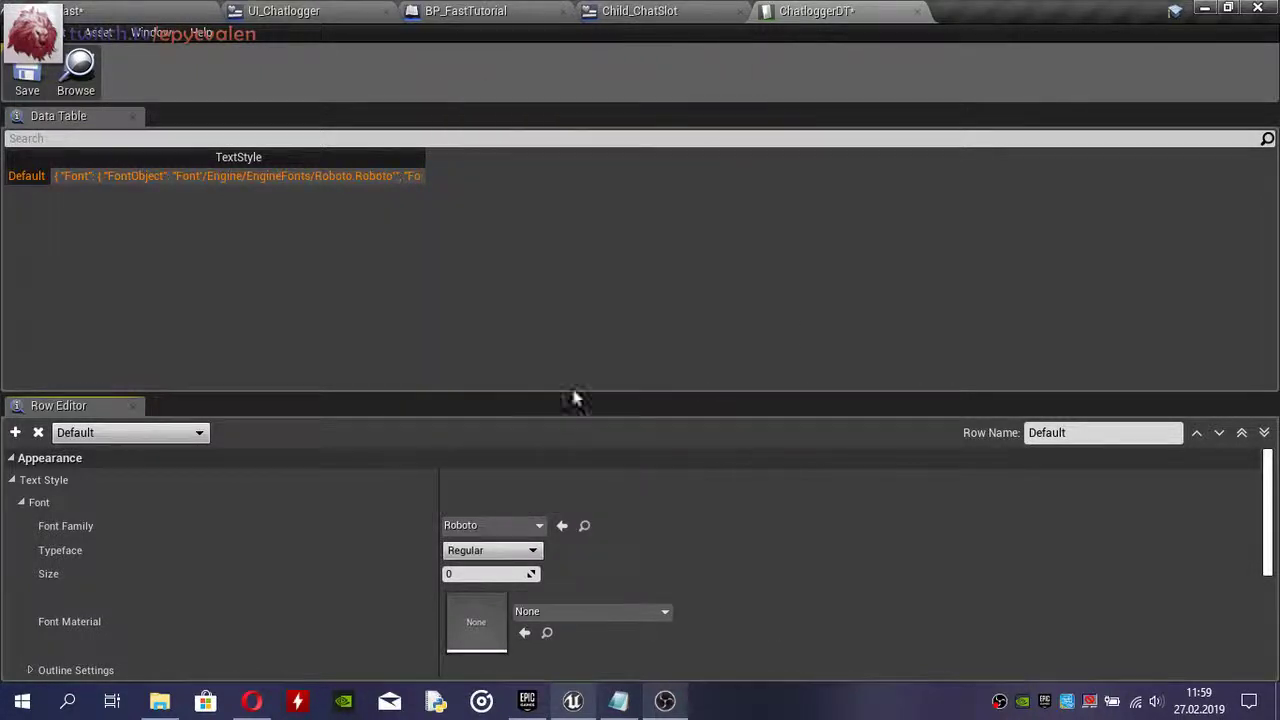
click(528, 526)
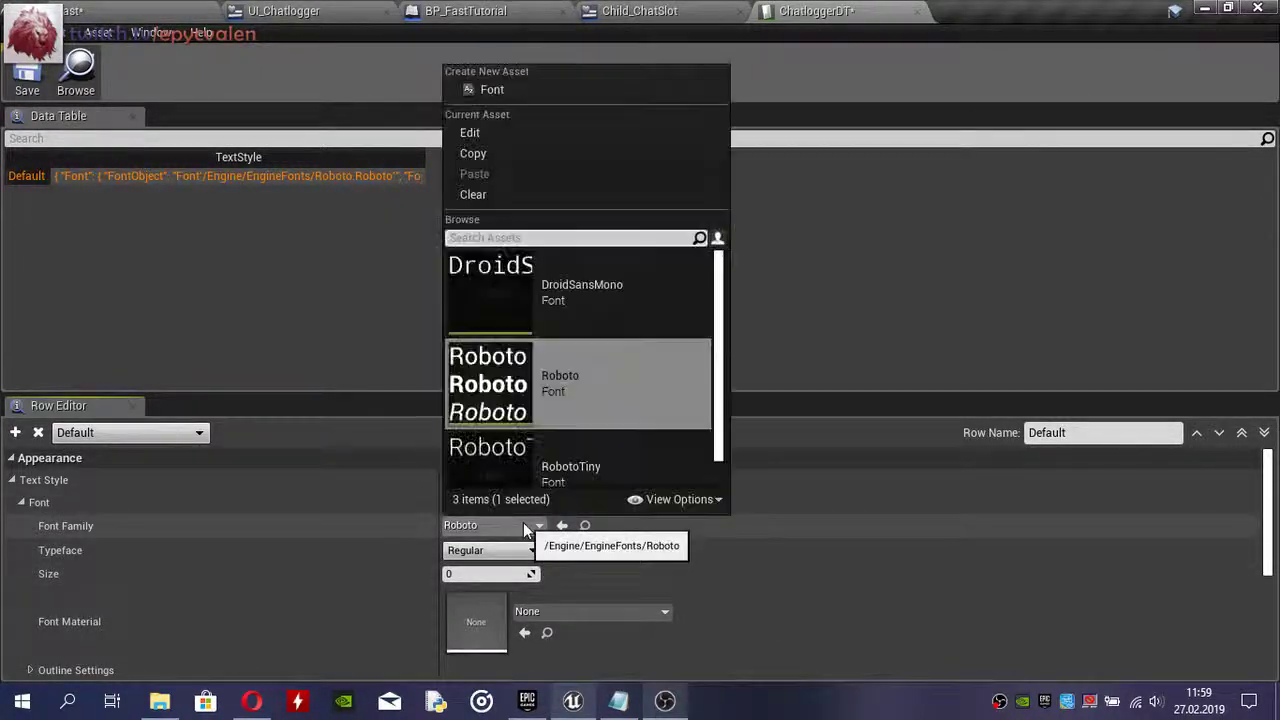
click(676, 499)
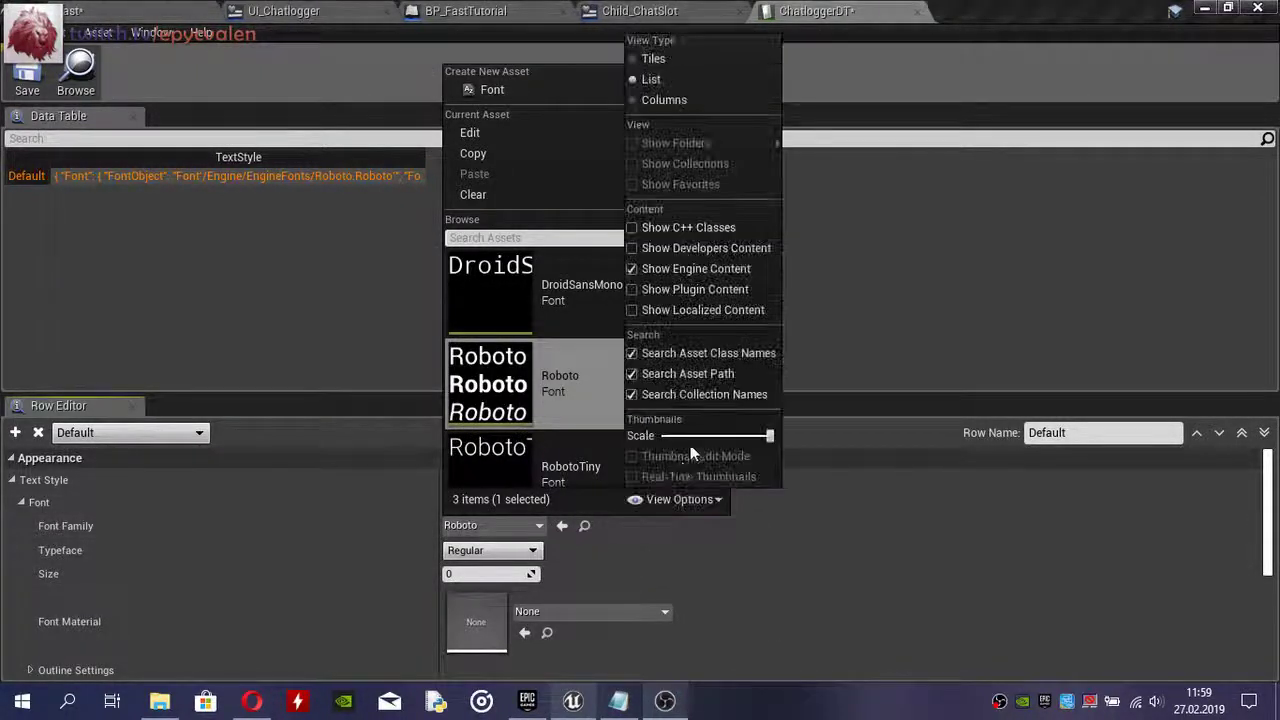
click(632, 268)
click(168, 572)
- Make the Default row's text colour nearly white and collapse the Text Style section
scroll(166, 572, down, 1)
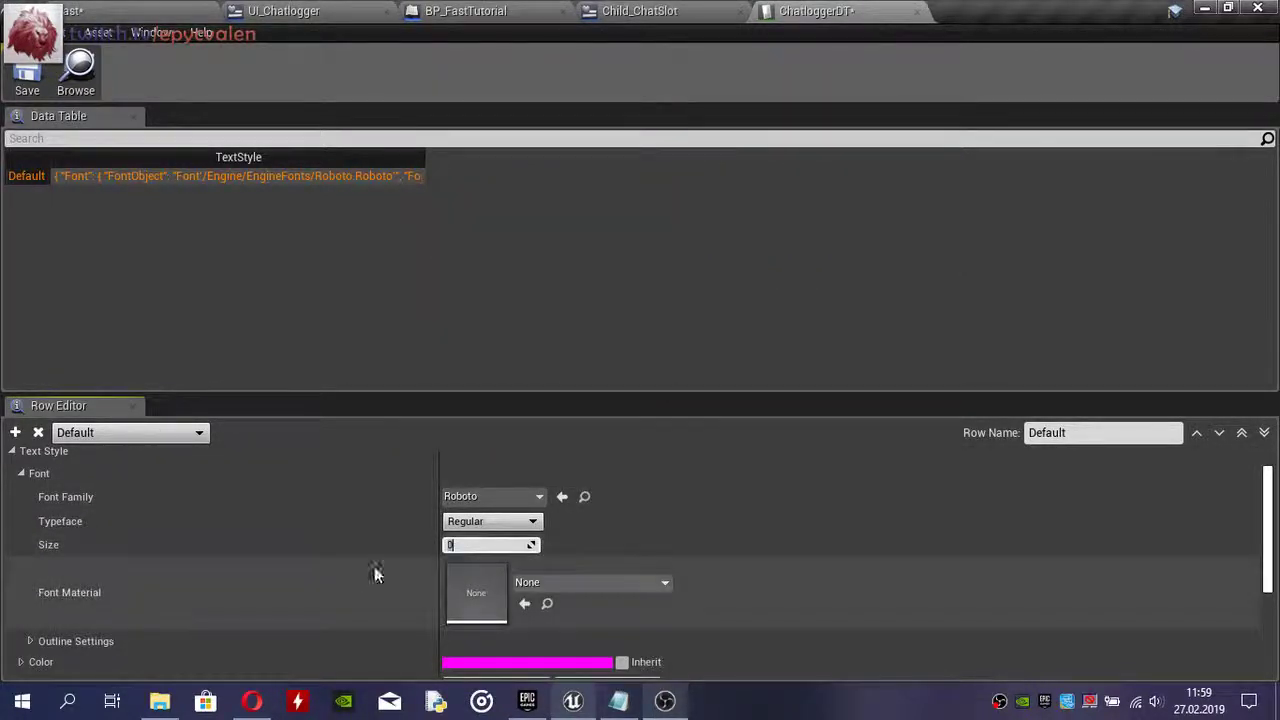
scroll(260, 561, down, 2)
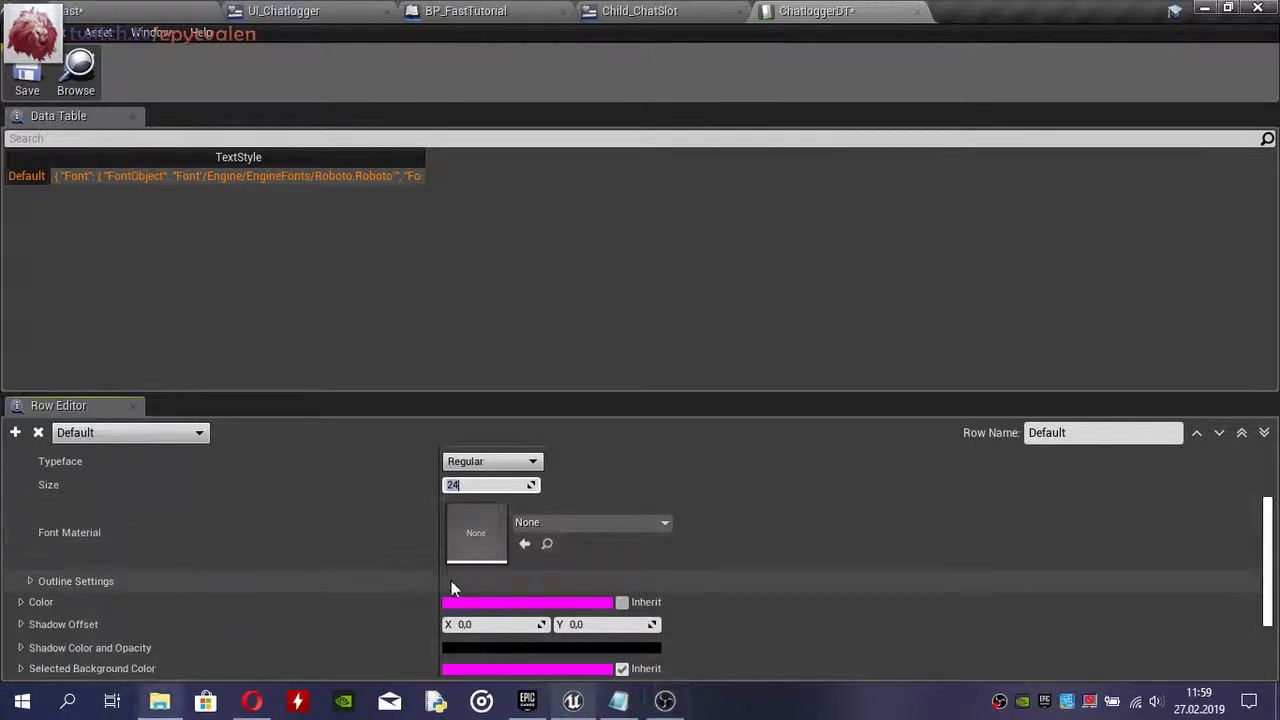
scroll(42, 497, up, 3)
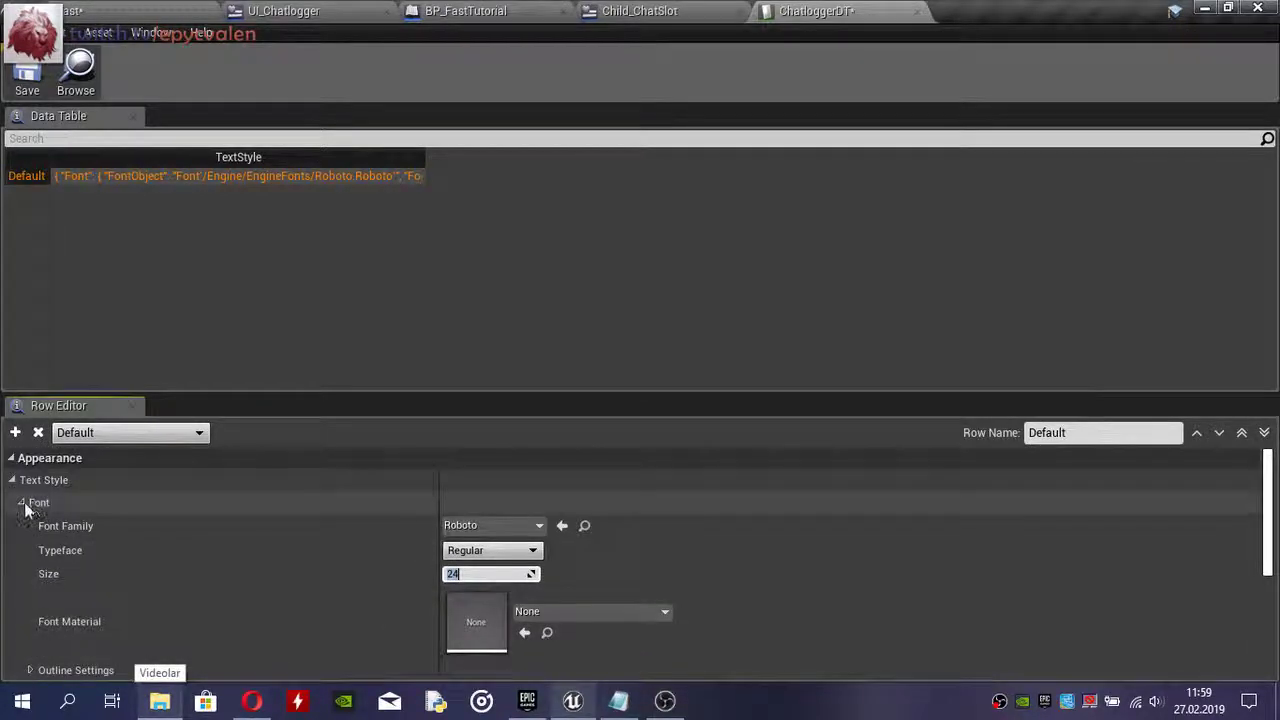
click(22, 502)
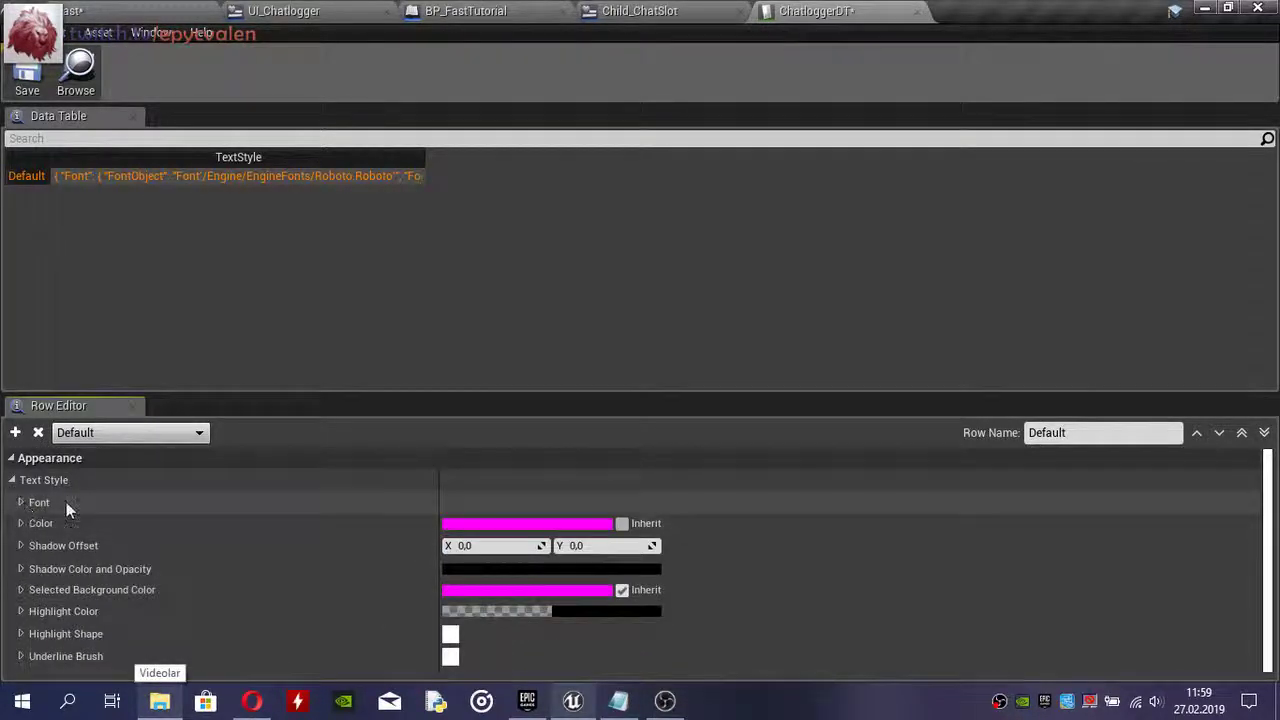
click(497, 522)
drag(741, 252, 743, 463)
click(786, 636)
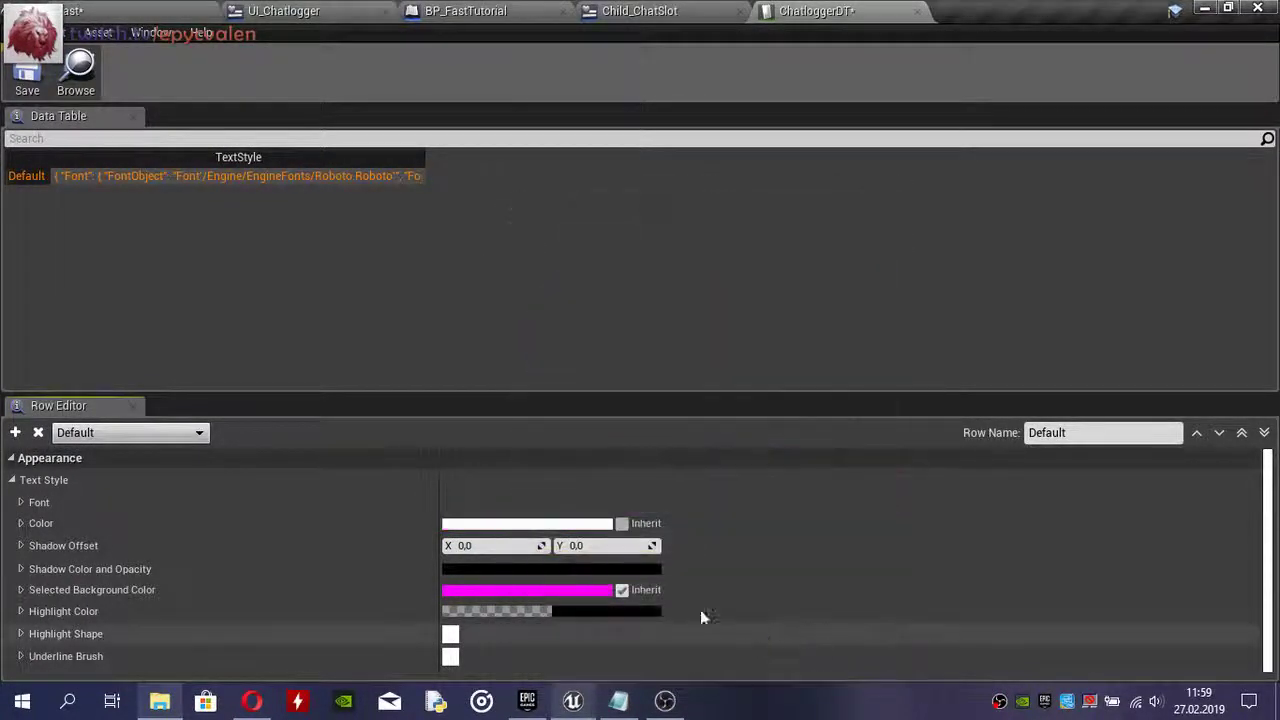
click(11, 482)
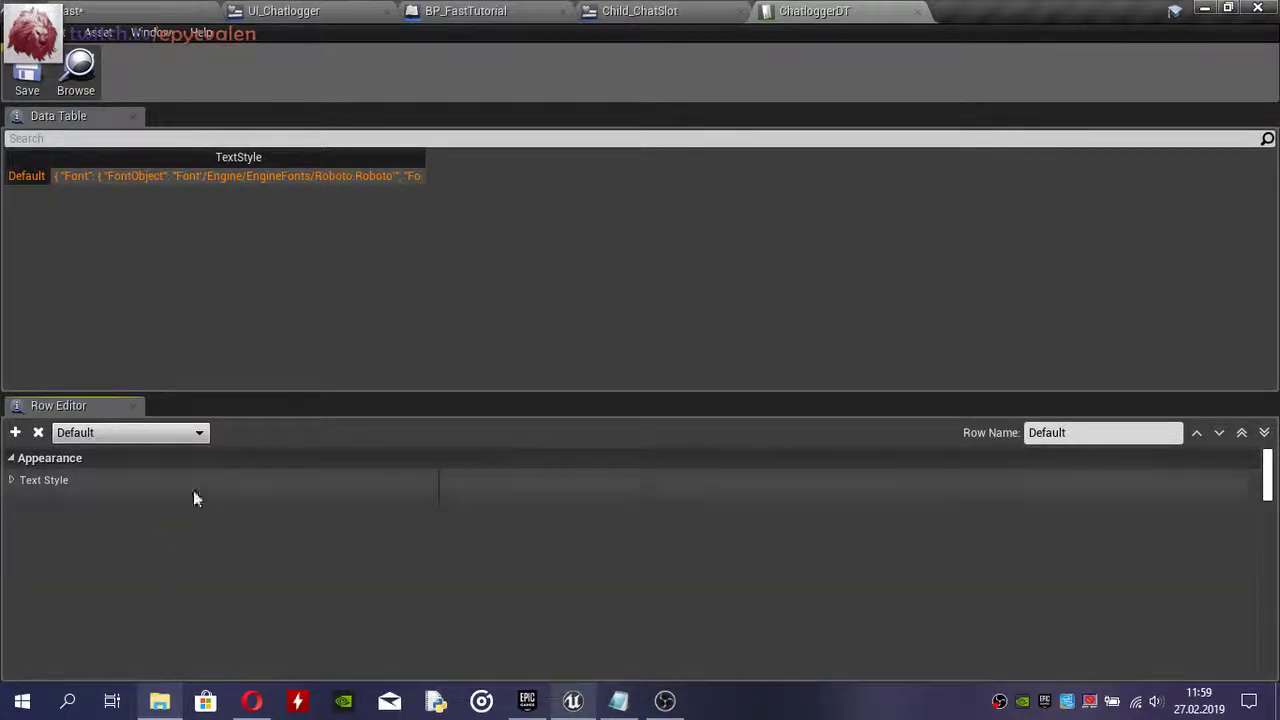
- Add a GreenText row and paste the Default row's text style into it
right_click(55, 480)
click(104, 554)
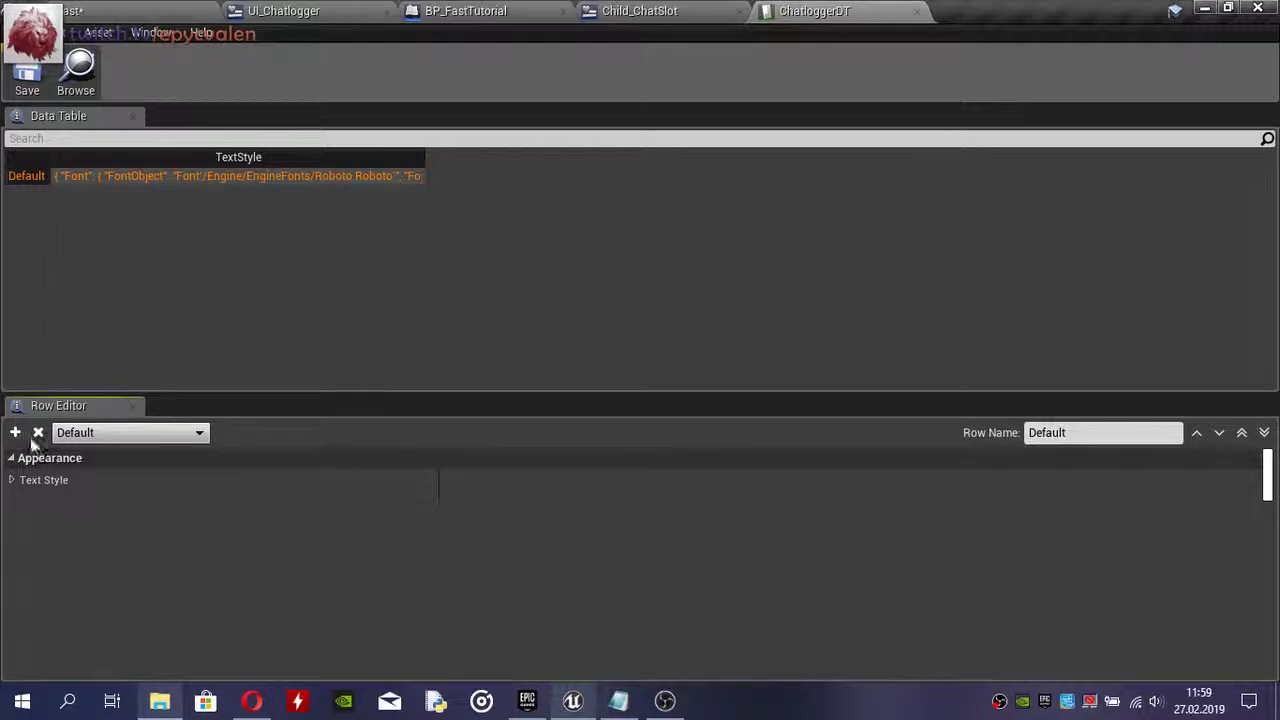
click(16, 434)
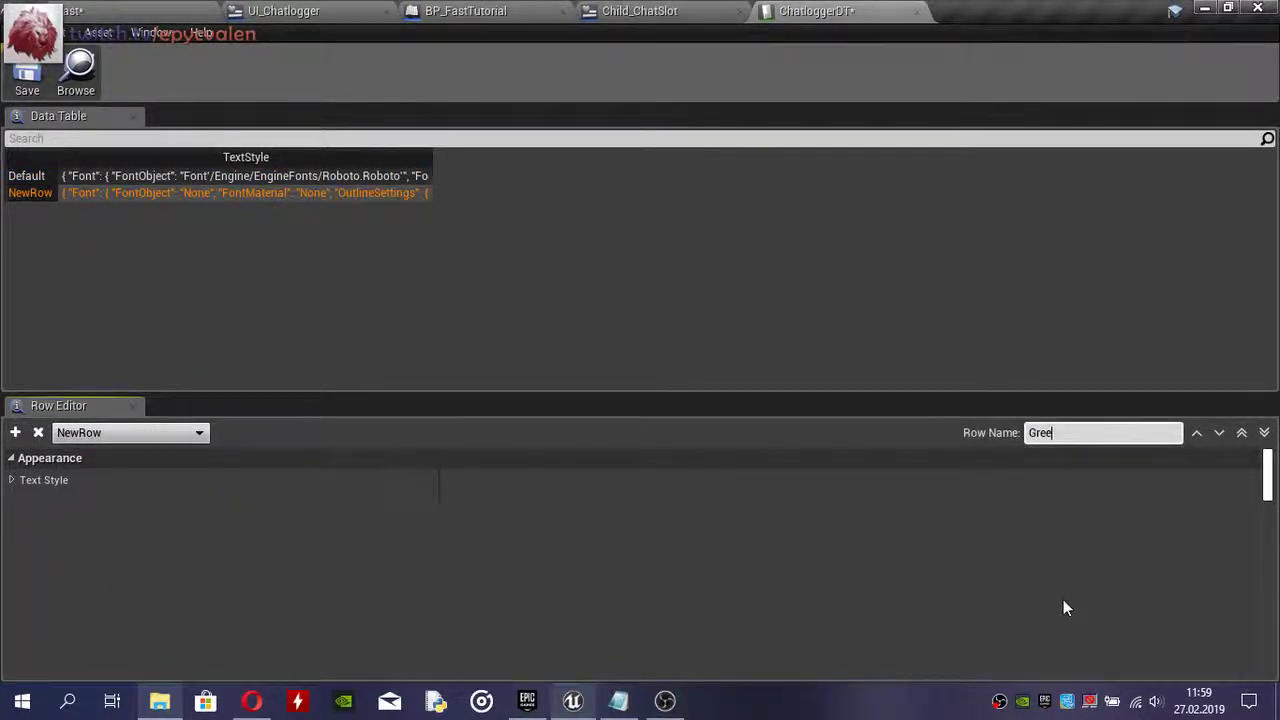
text(GreenText)
key(Return)
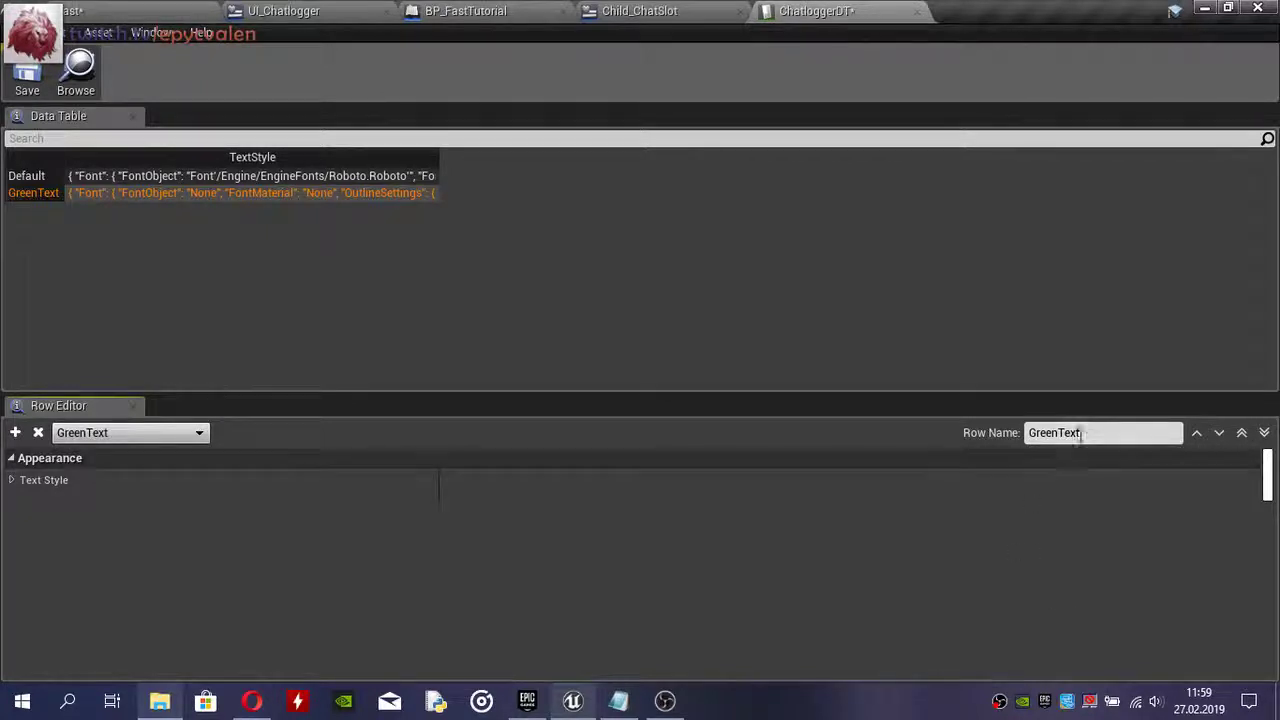
right_click(51, 481)
click(60, 576)
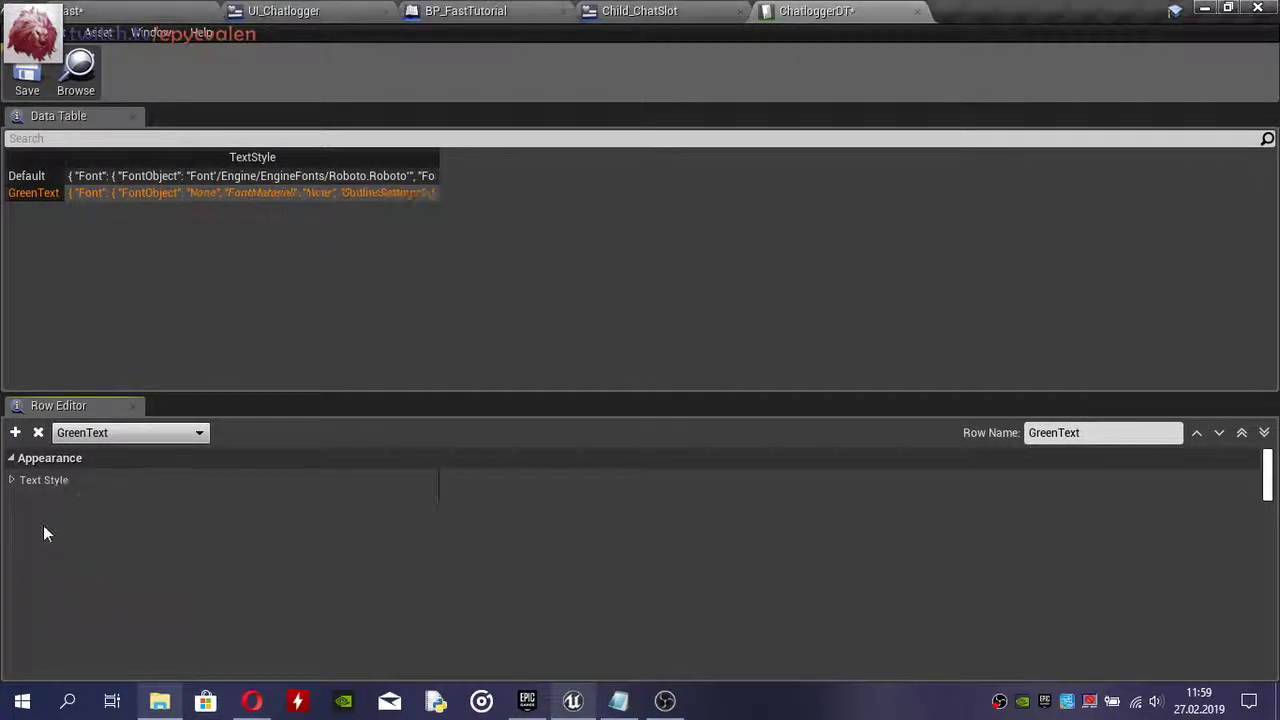
- Set GreenText's text colour to bright green and save ChatloggerDT
click(13, 480)
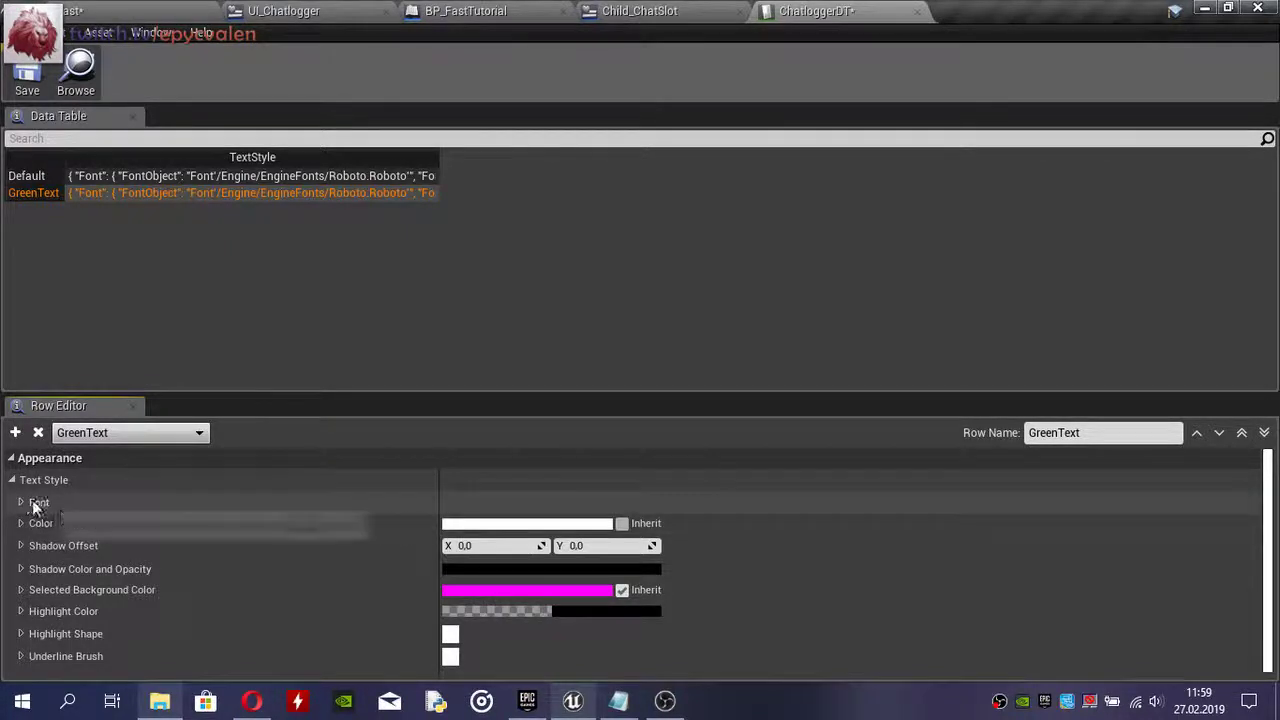
click(21, 502)
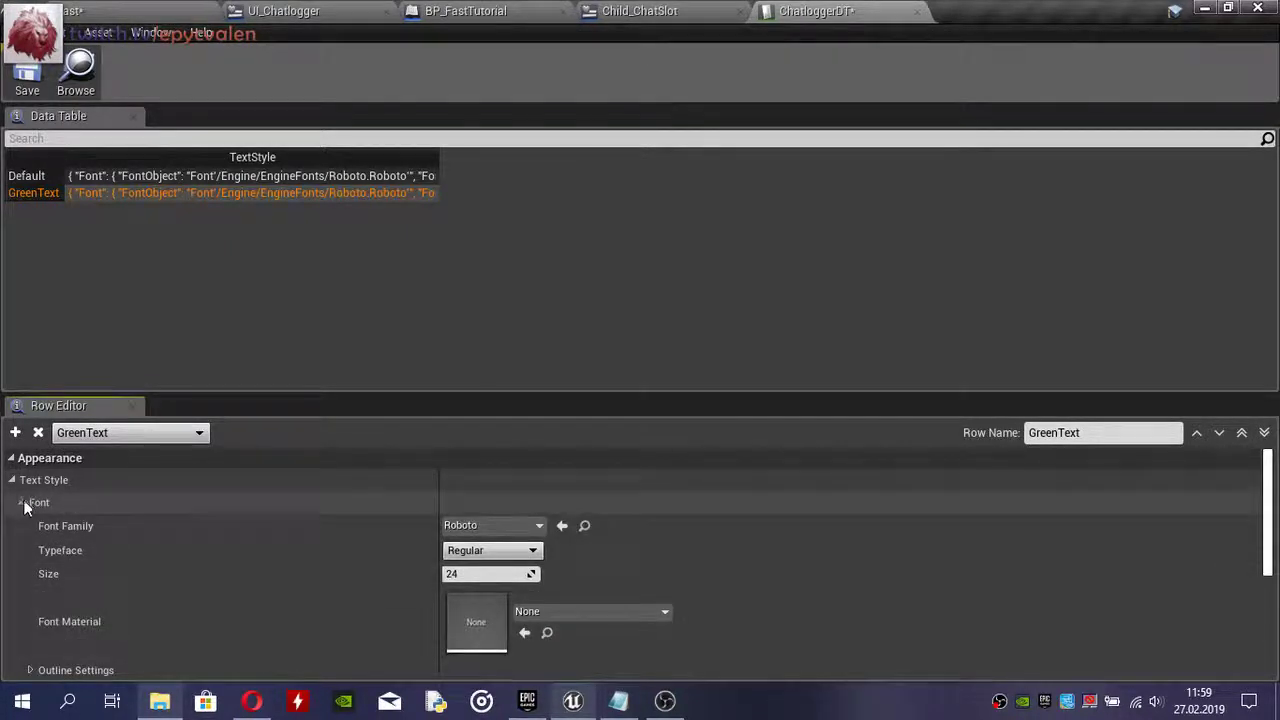
click(21, 502)
click(463, 525)
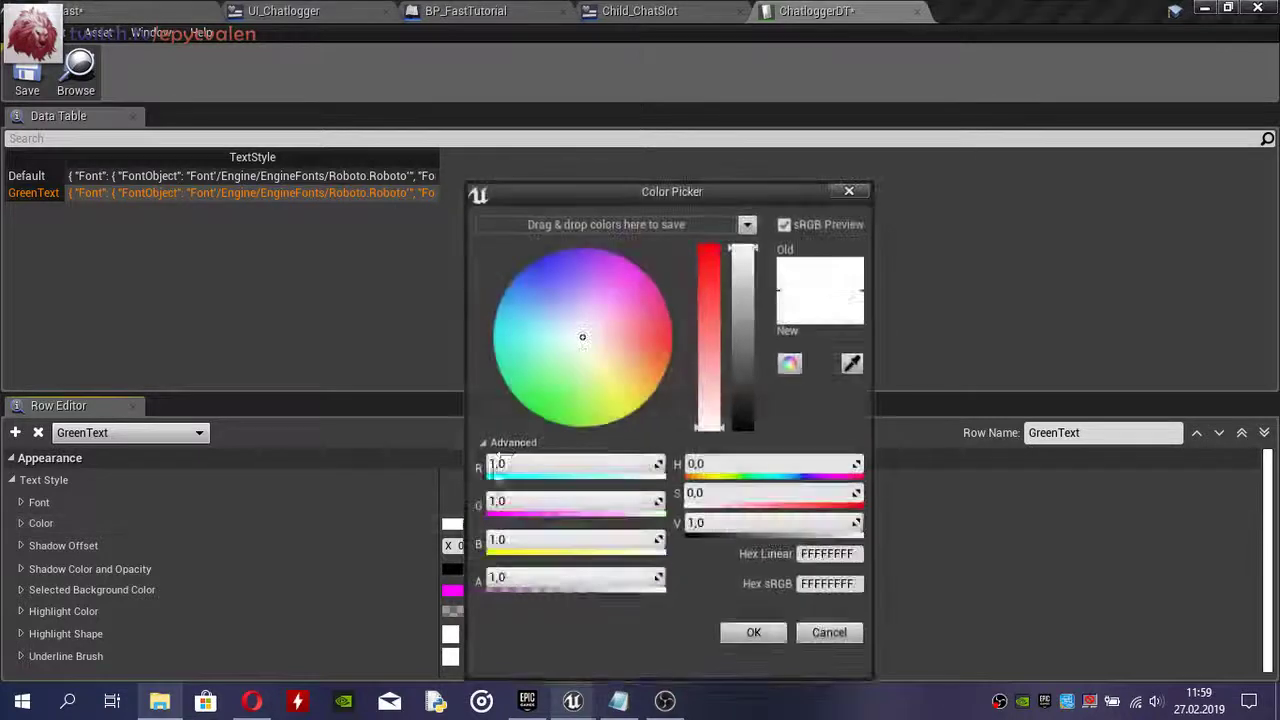
click(527, 410)
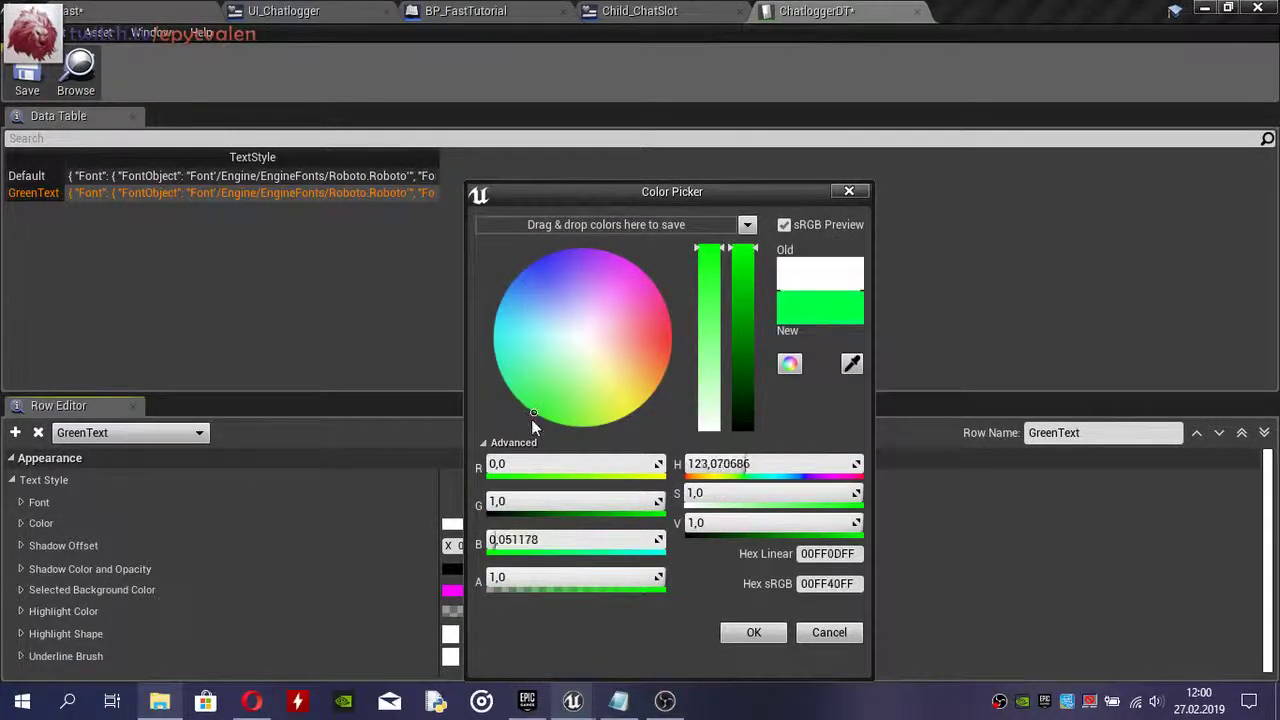
click(753, 632)
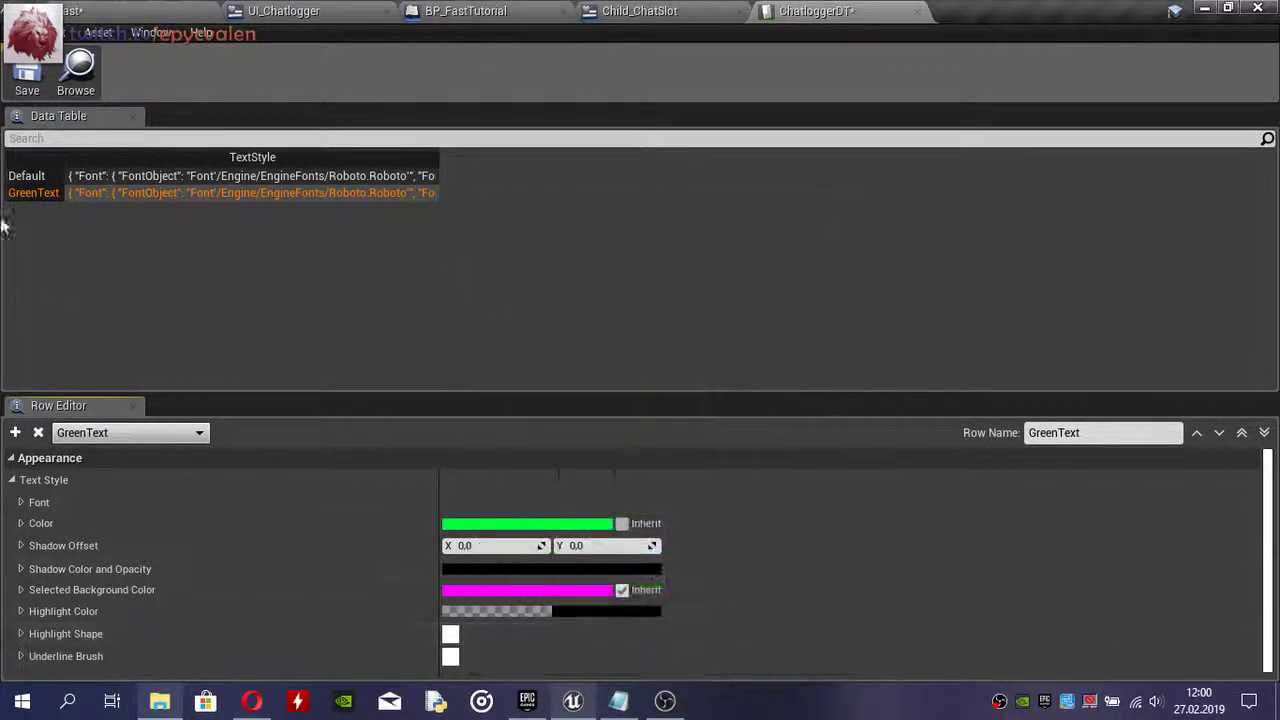
click(27, 78)
- Set Child_ChatSlot's rich text Text Style Set to ChatloggerDT and compile
click(653, 12)
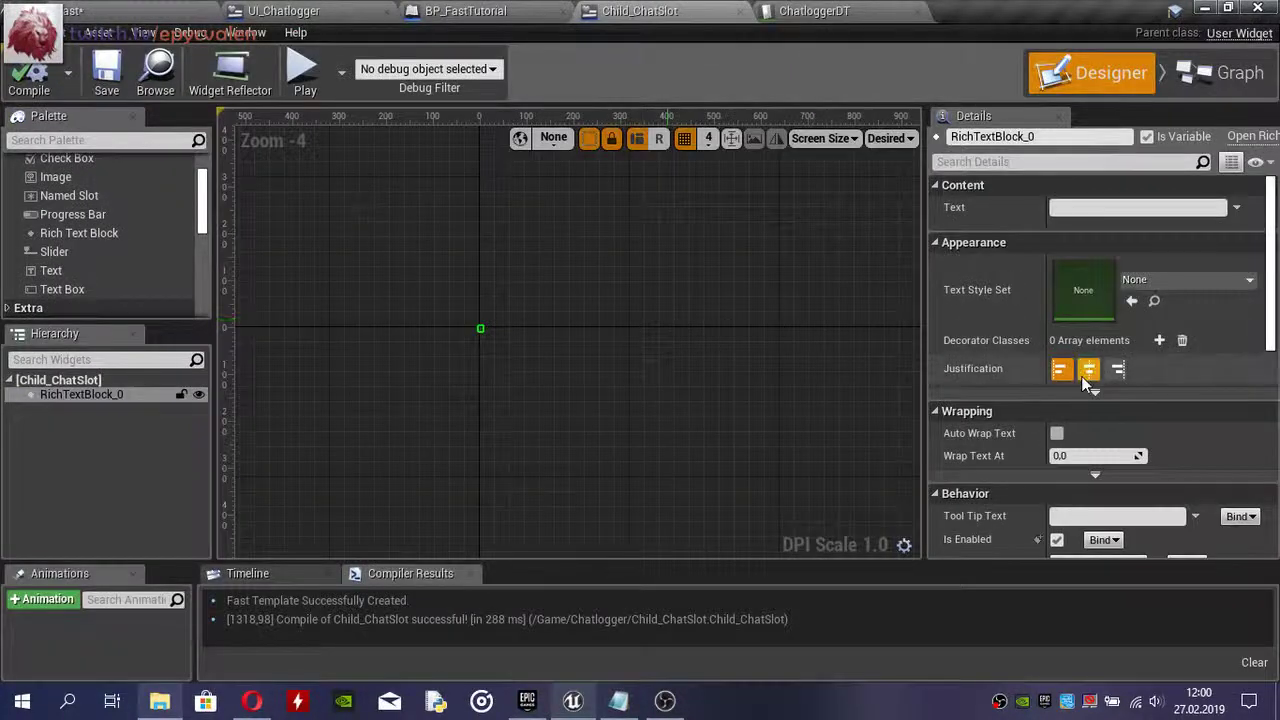
click(1175, 281)
click(1155, 456)
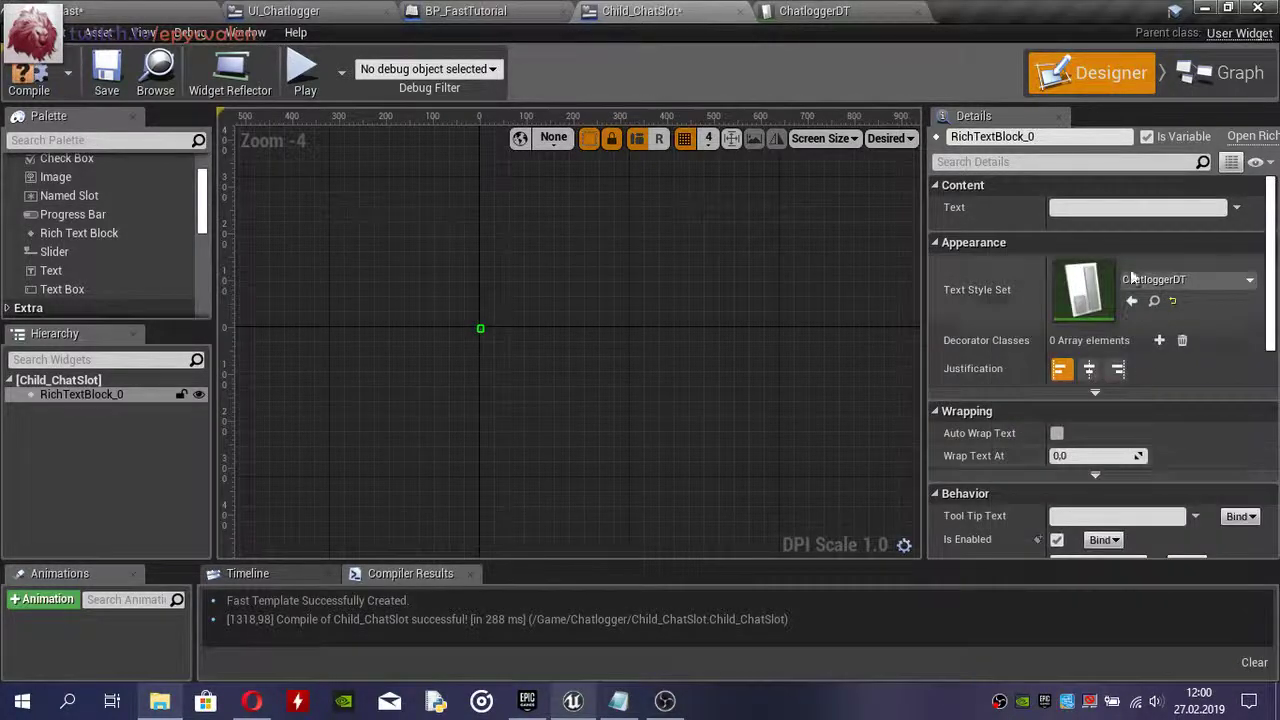
click(29, 78)
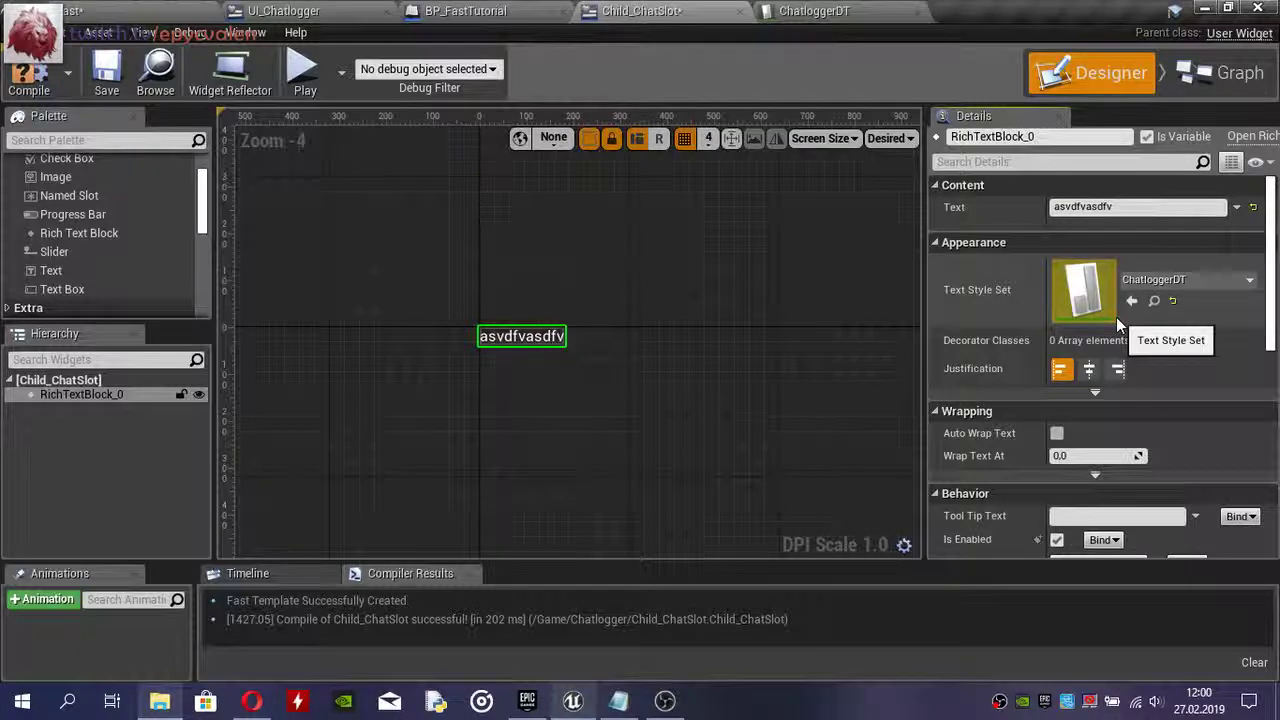
- Replace the rich text with "Merhaba bu bir YEŞİL yazıdır."
click(1156, 209)
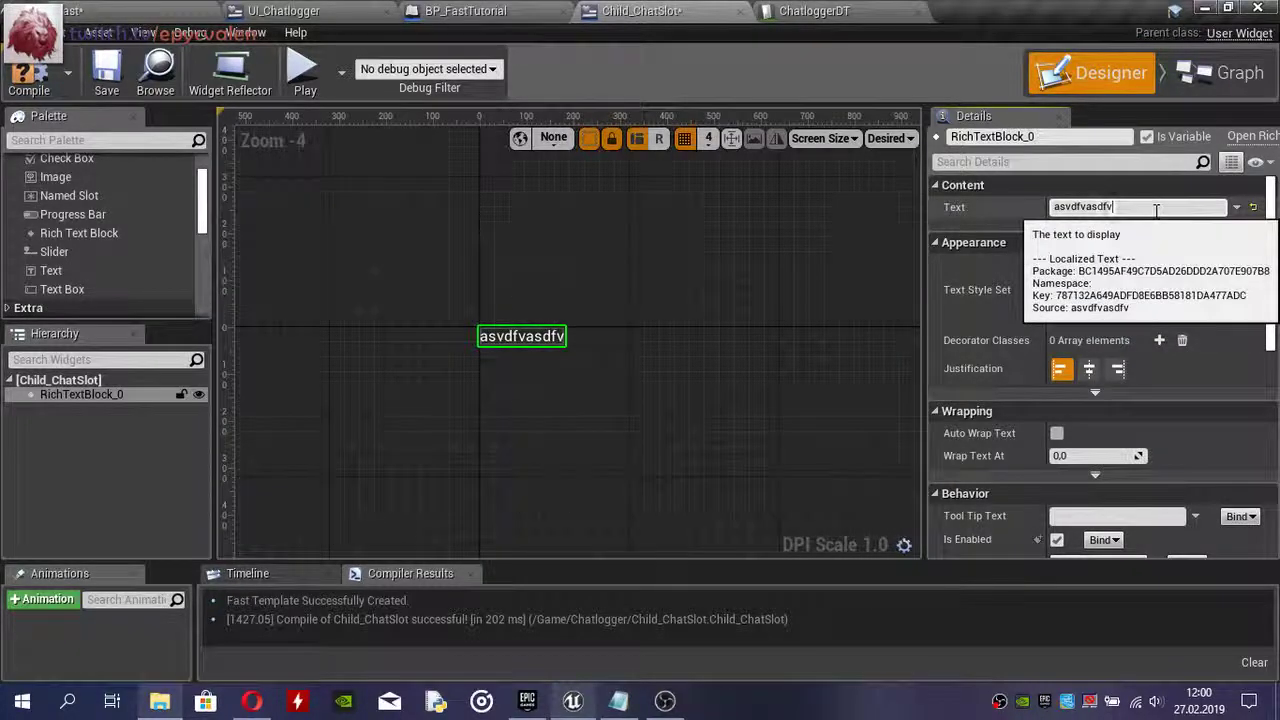
key(ctrl+a)
text(erhaba)
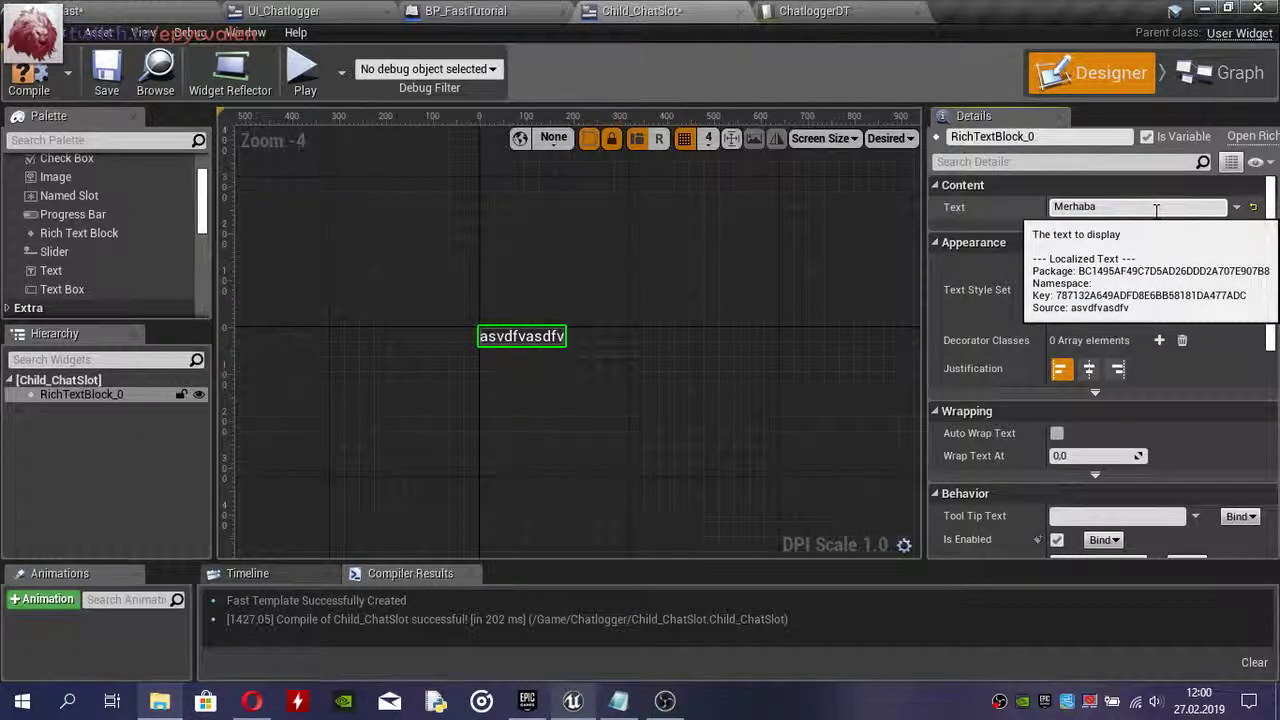
text( bu bir YEŞİ)
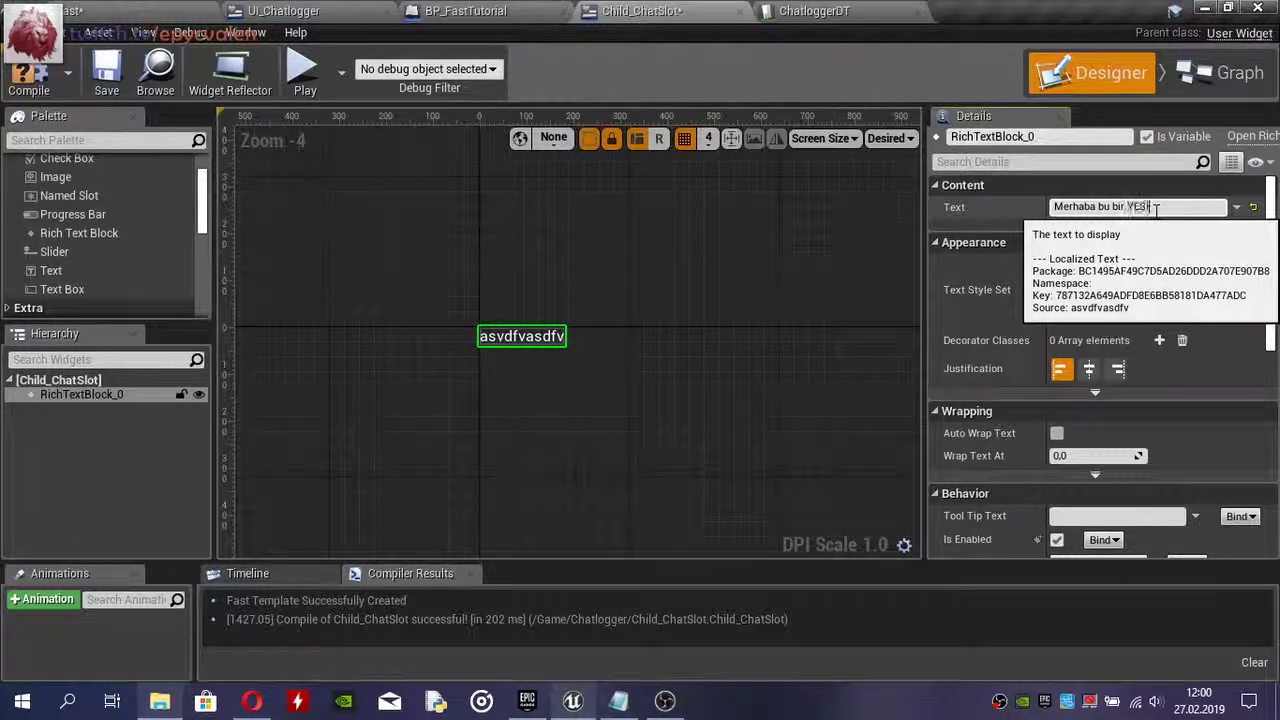
text(L yazıdır.)
key(Return)
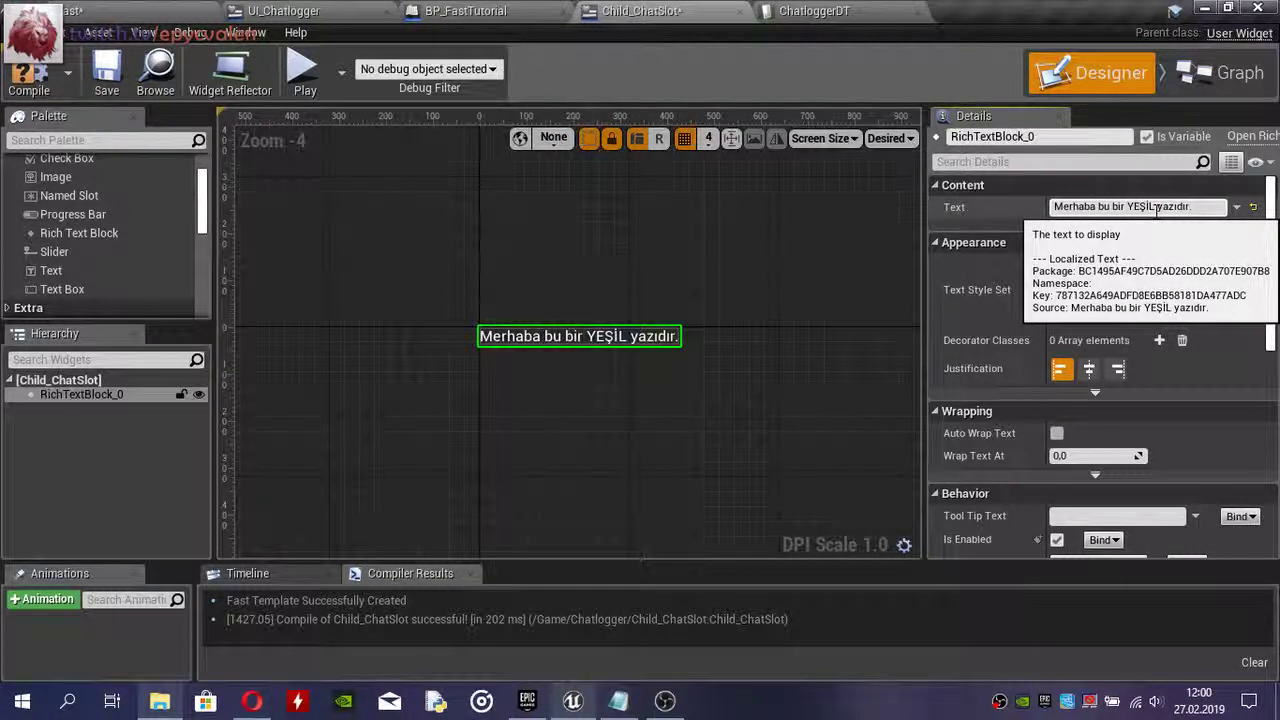
- Wrap YEŞİL in <GreenText> and </> tags in the rich text, then compile
scroll(585, 373, up, 4)
right_drag(586, 378, 620, 342)
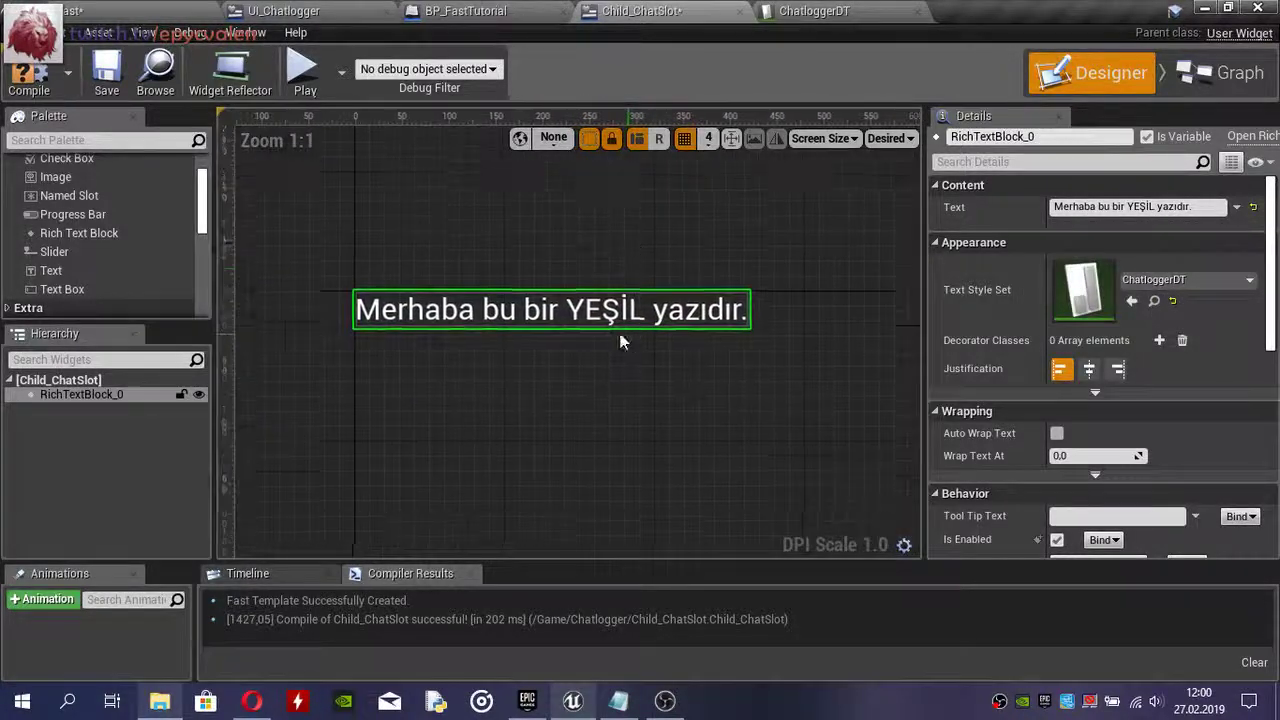
scroll(620, 342, up, 1)
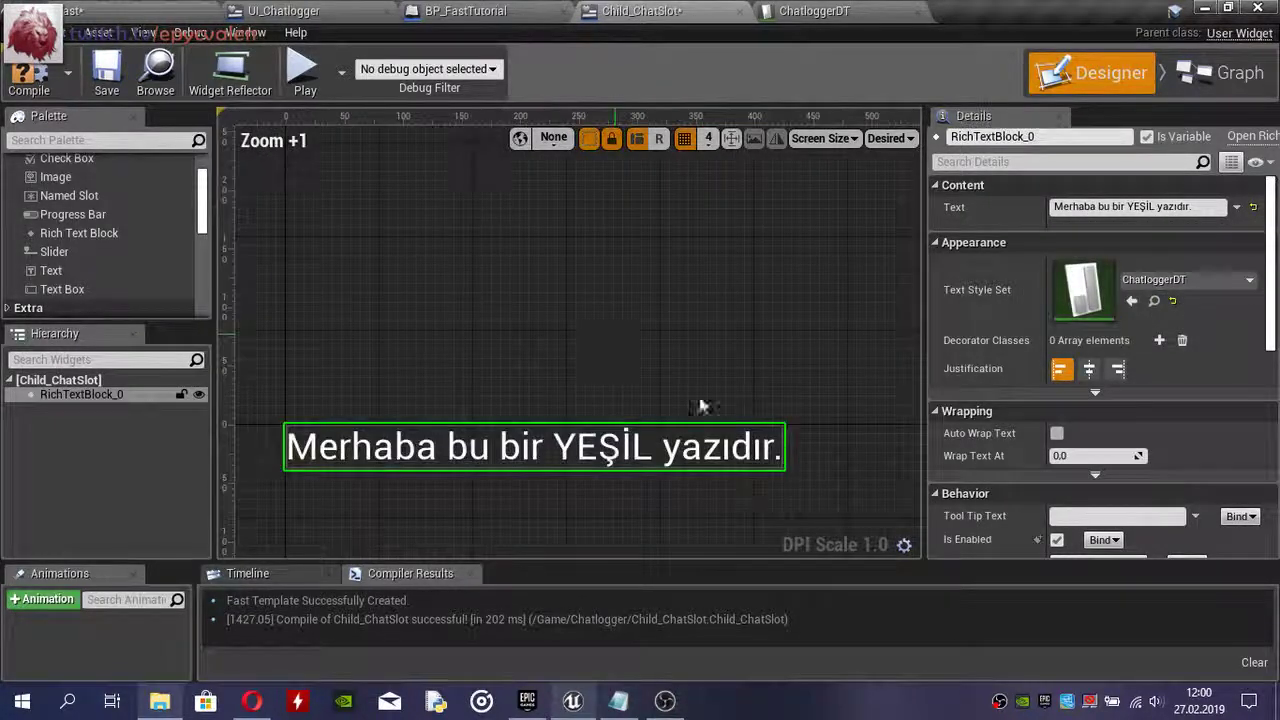
click(1121, 207)
text(<)
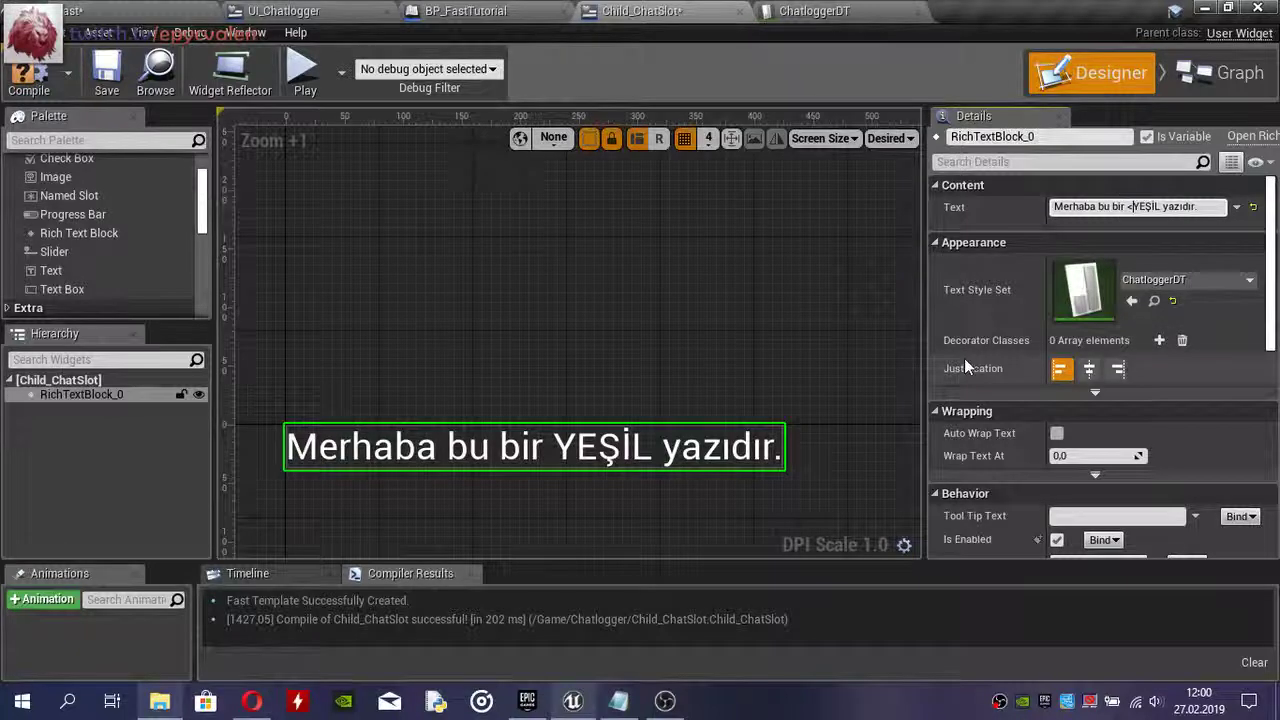
text(GreenT>)
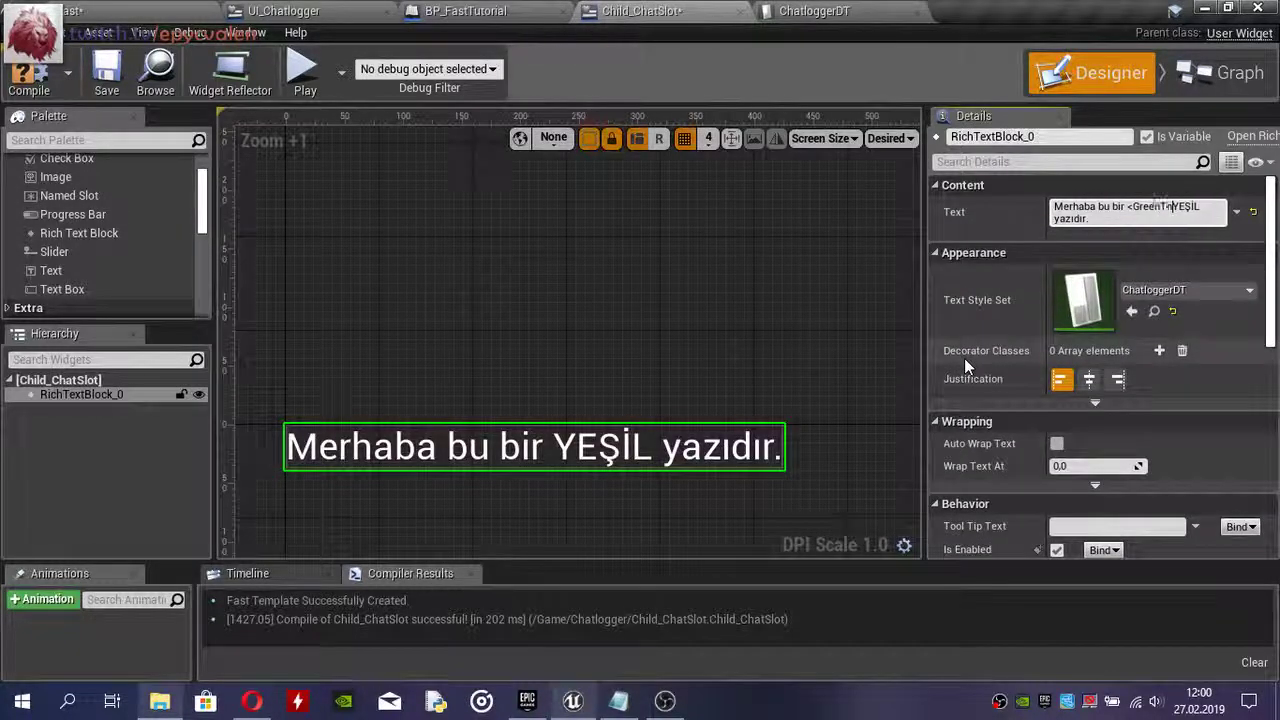
text(ext>)
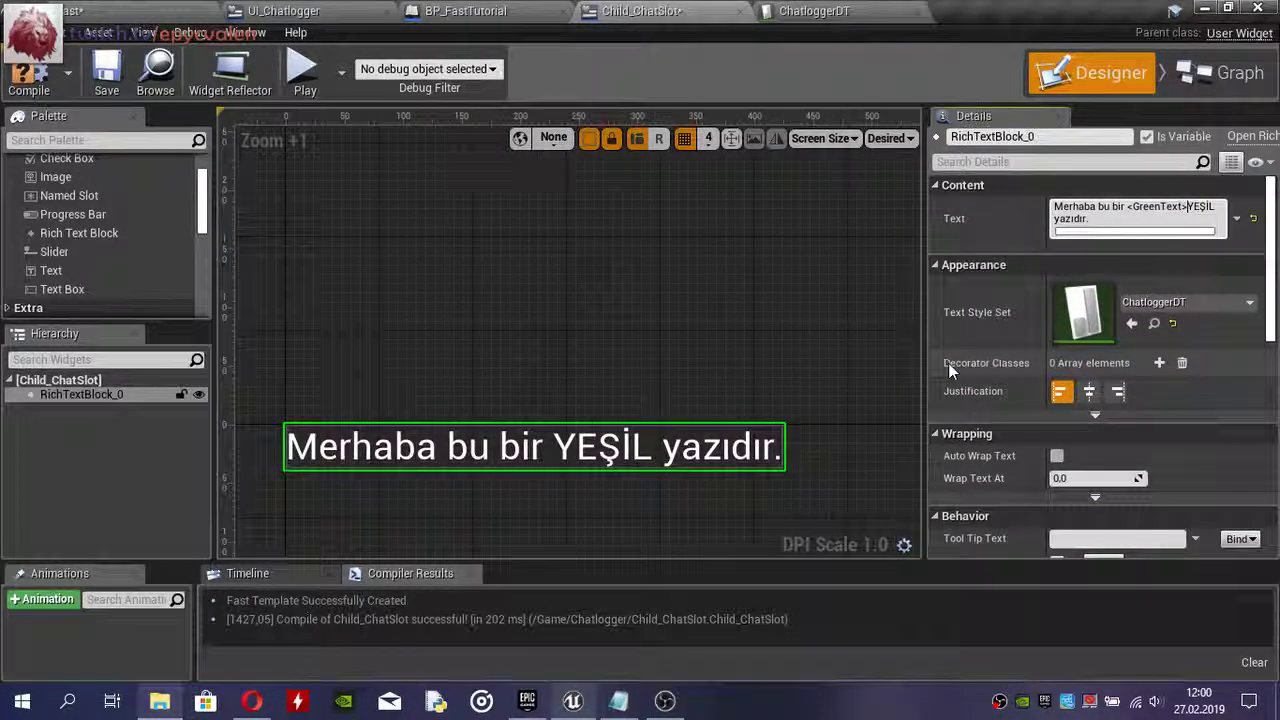
key(Right)
key(Right)
key(Right)
key(Right)
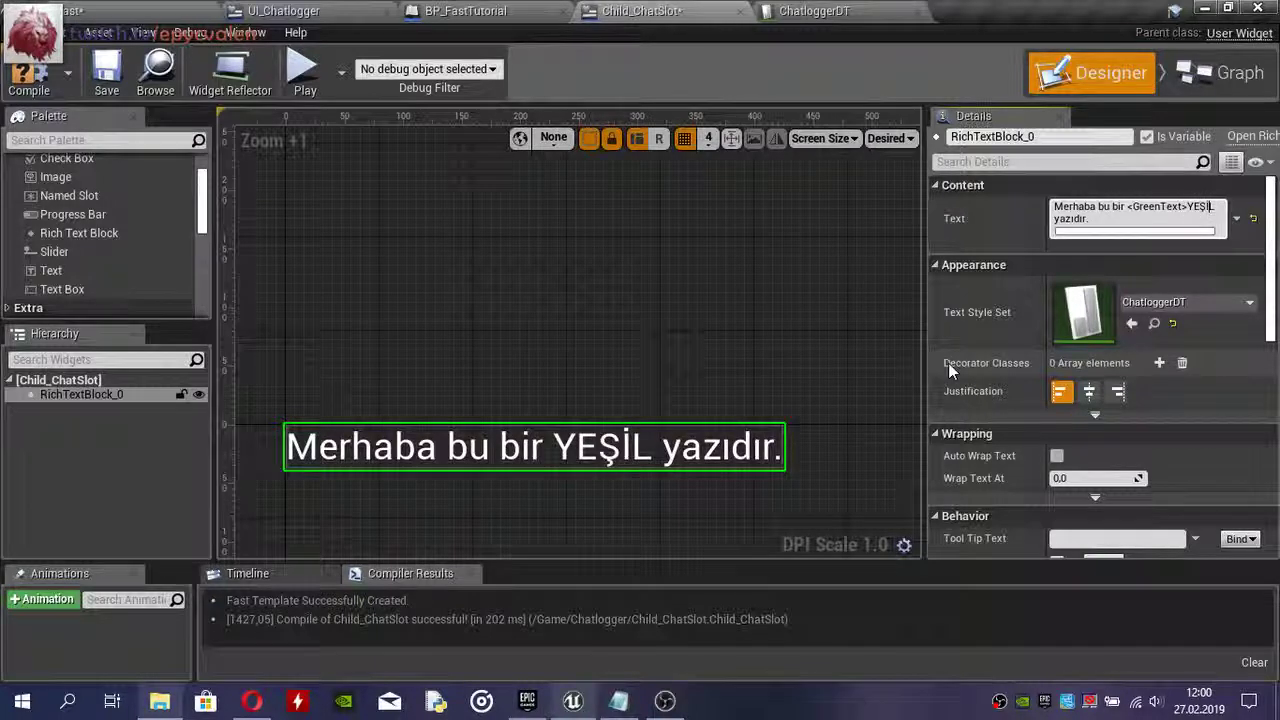
text(<)
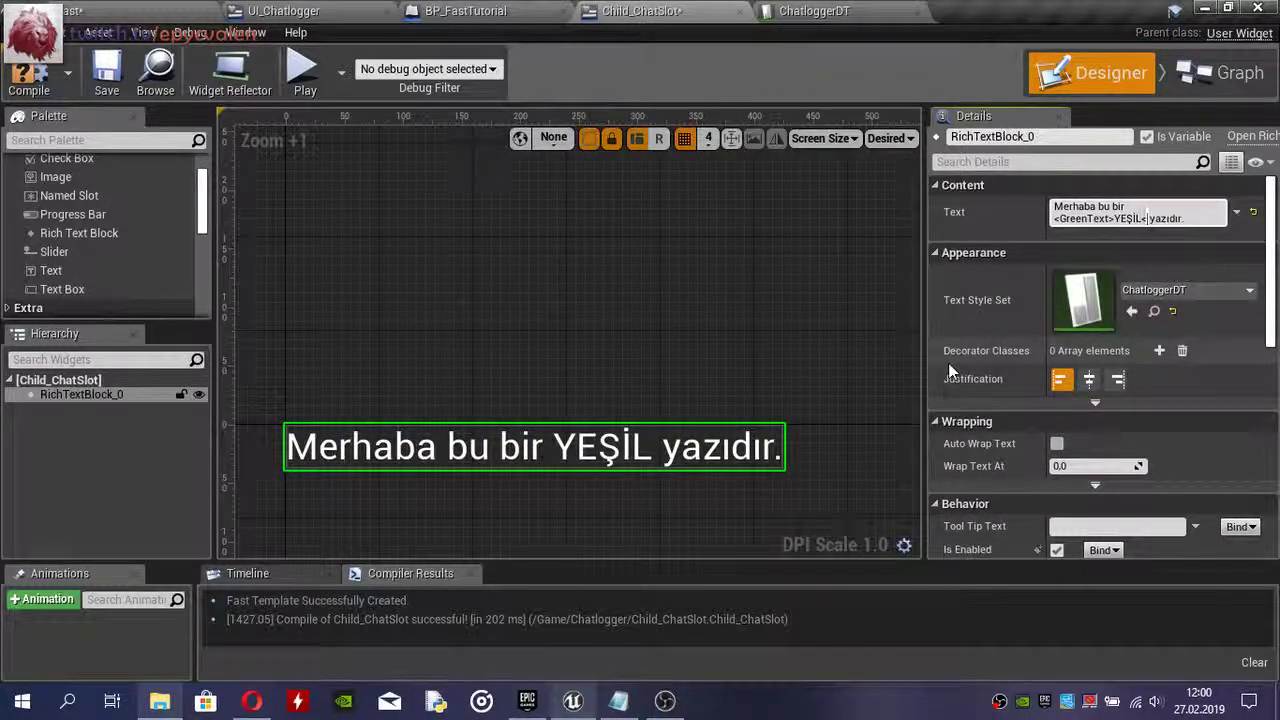
text(/>)
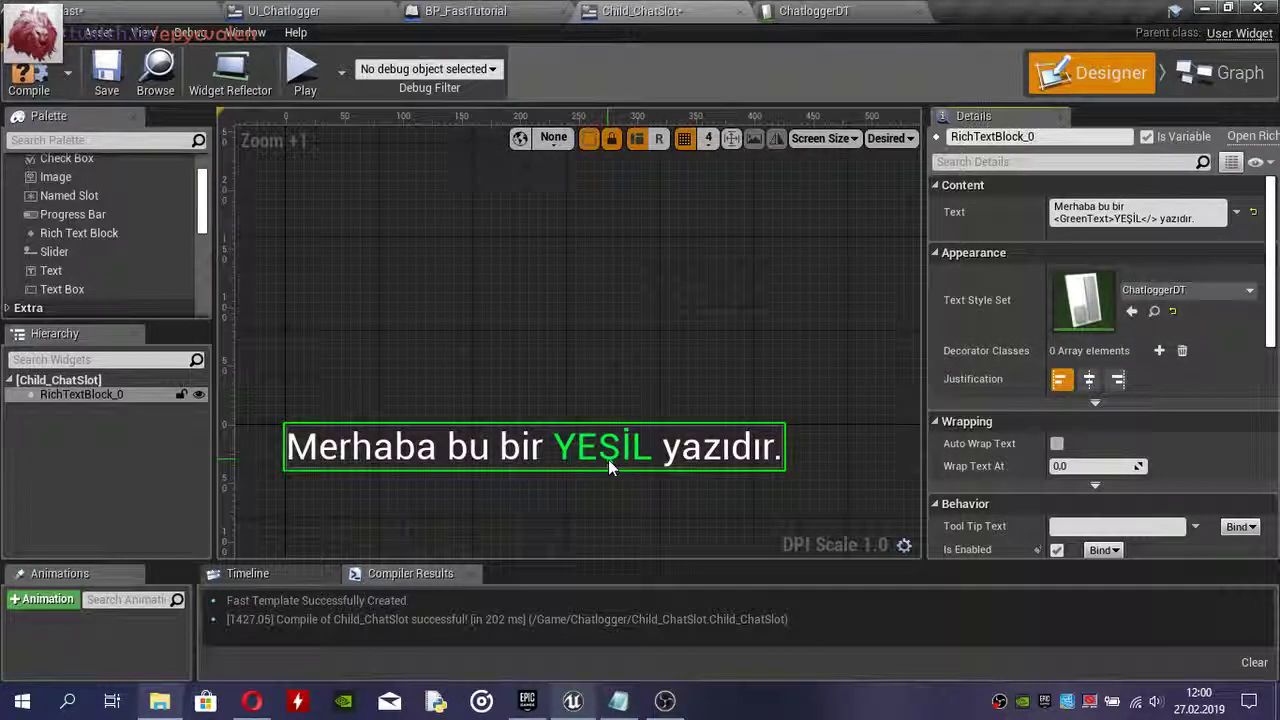
click(29, 75)
- Compare the ChatloggerDT table with Child_ChatSlot's green word, then select the rich text field
click(812, 11)
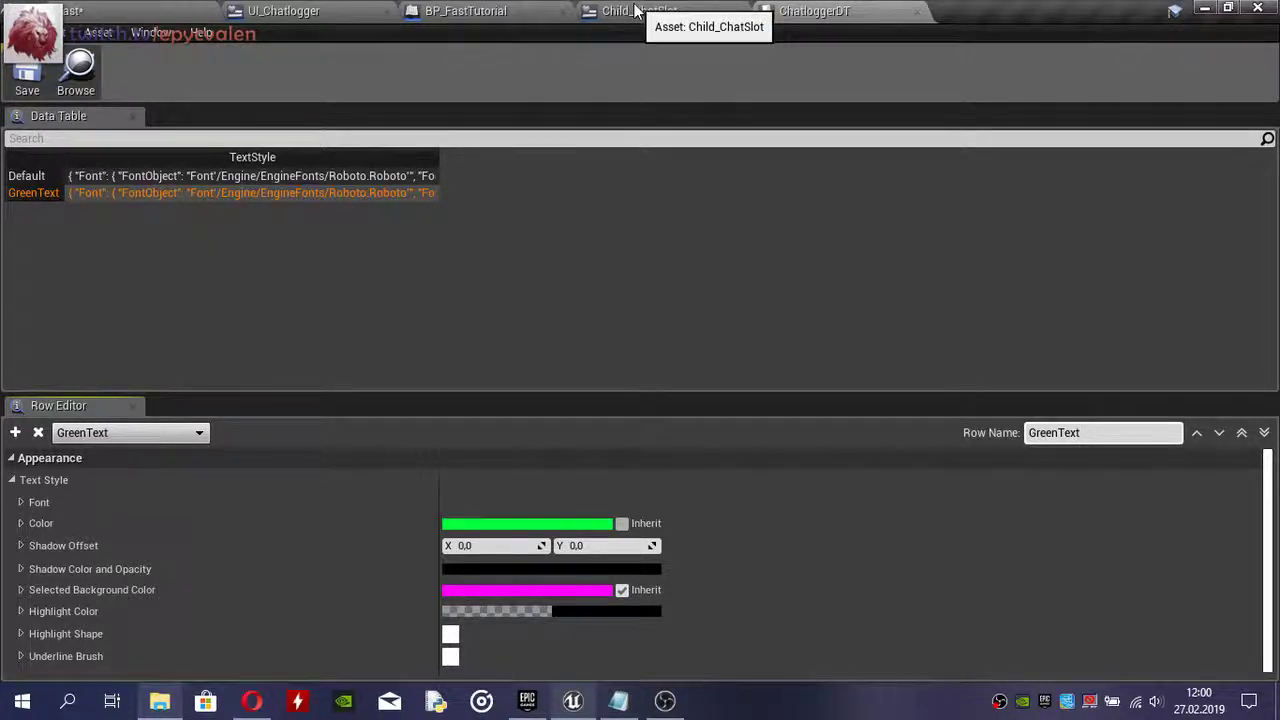
click(1092, 428)
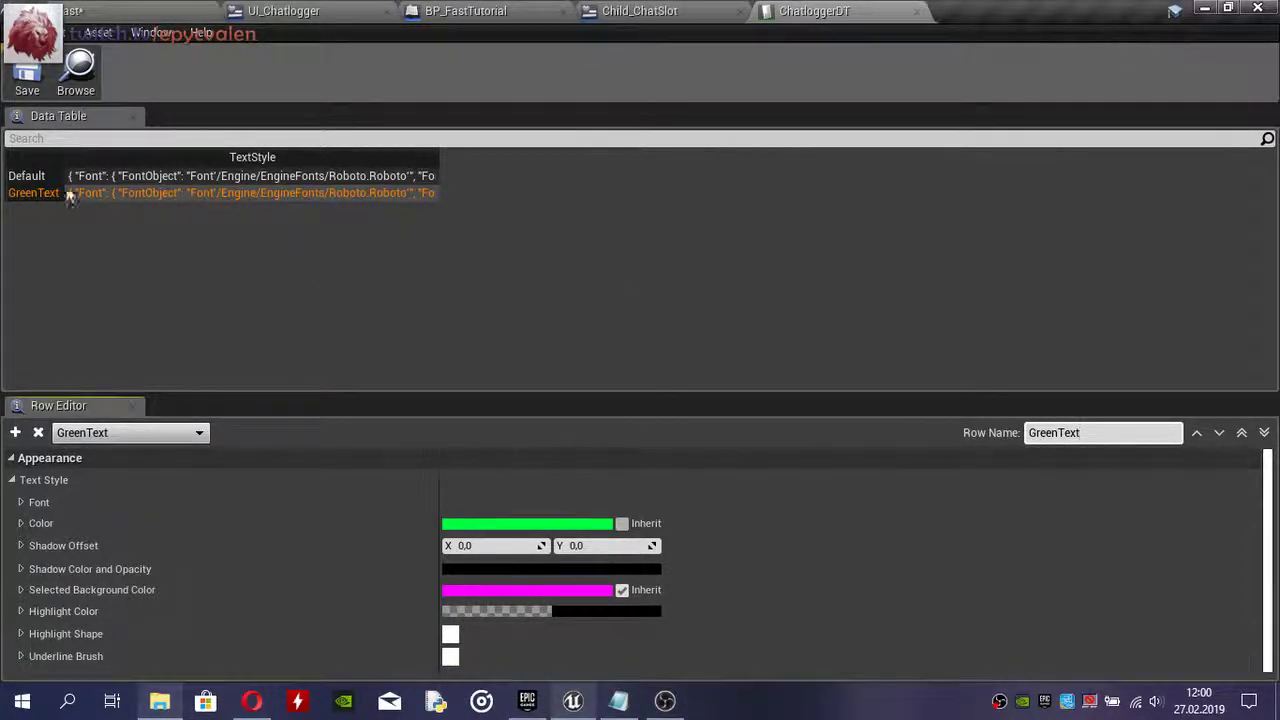
click(712, 8)
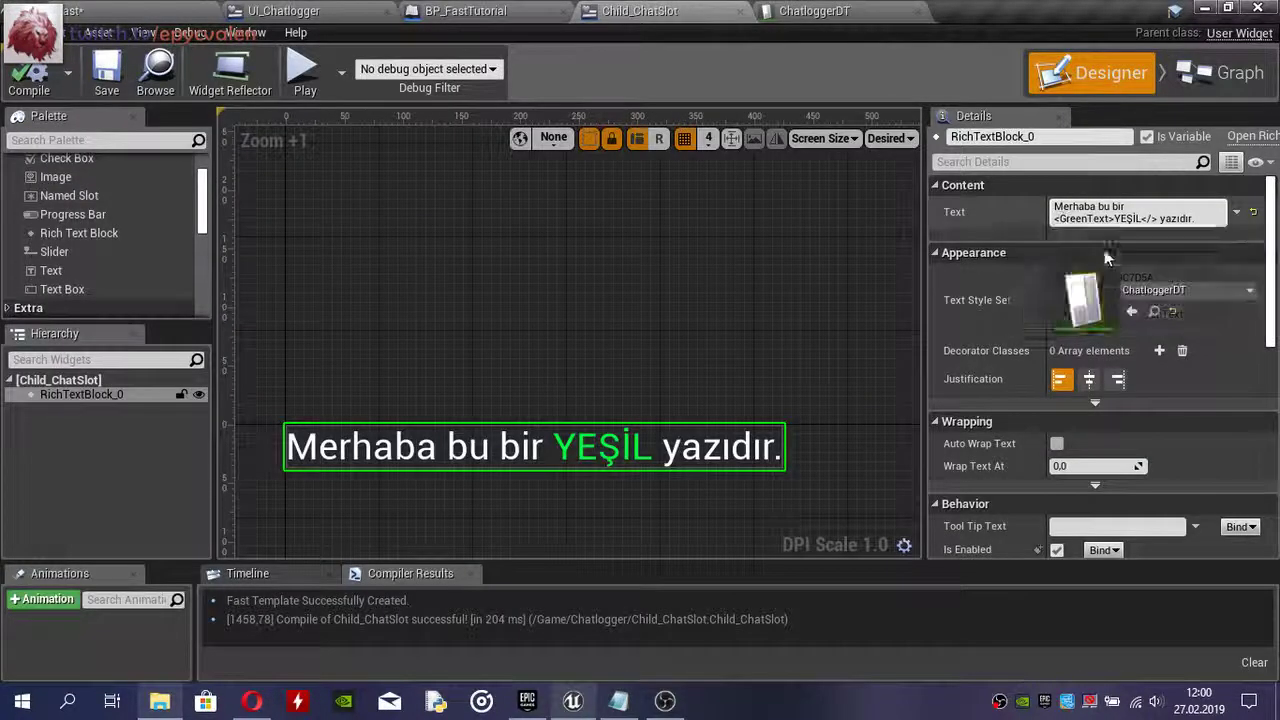
click(812, 11)
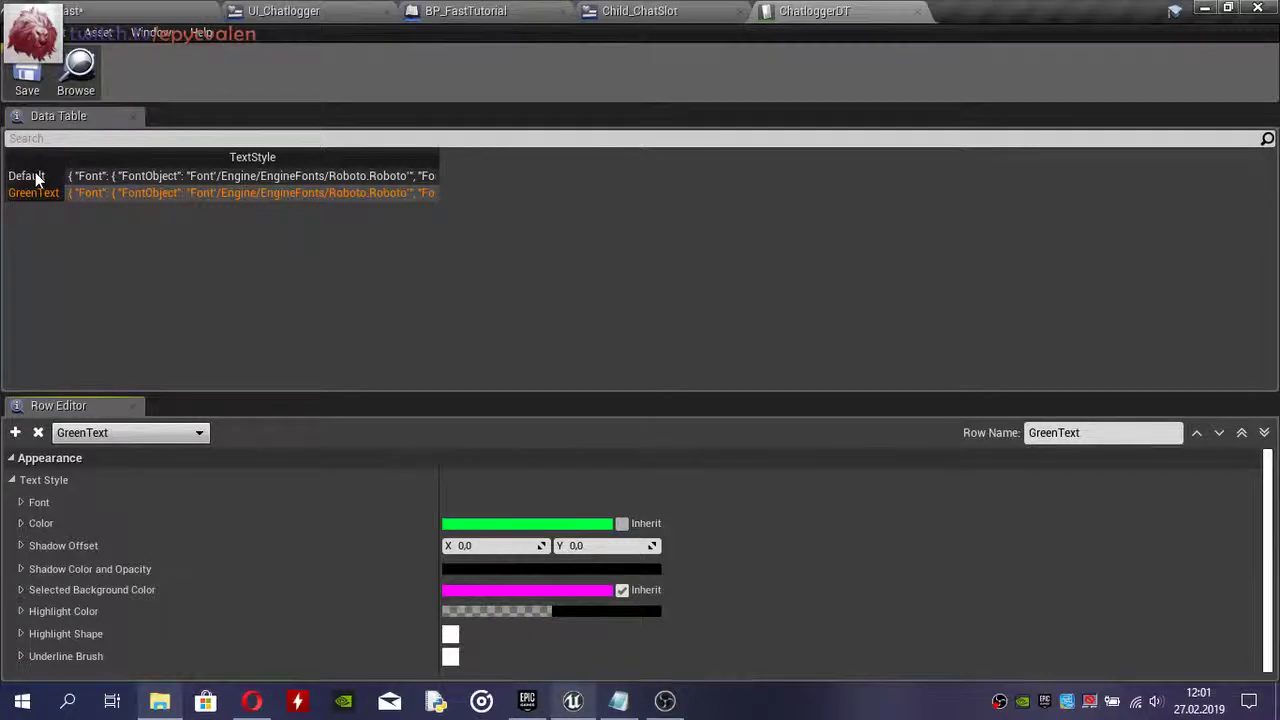
click(650, 11)
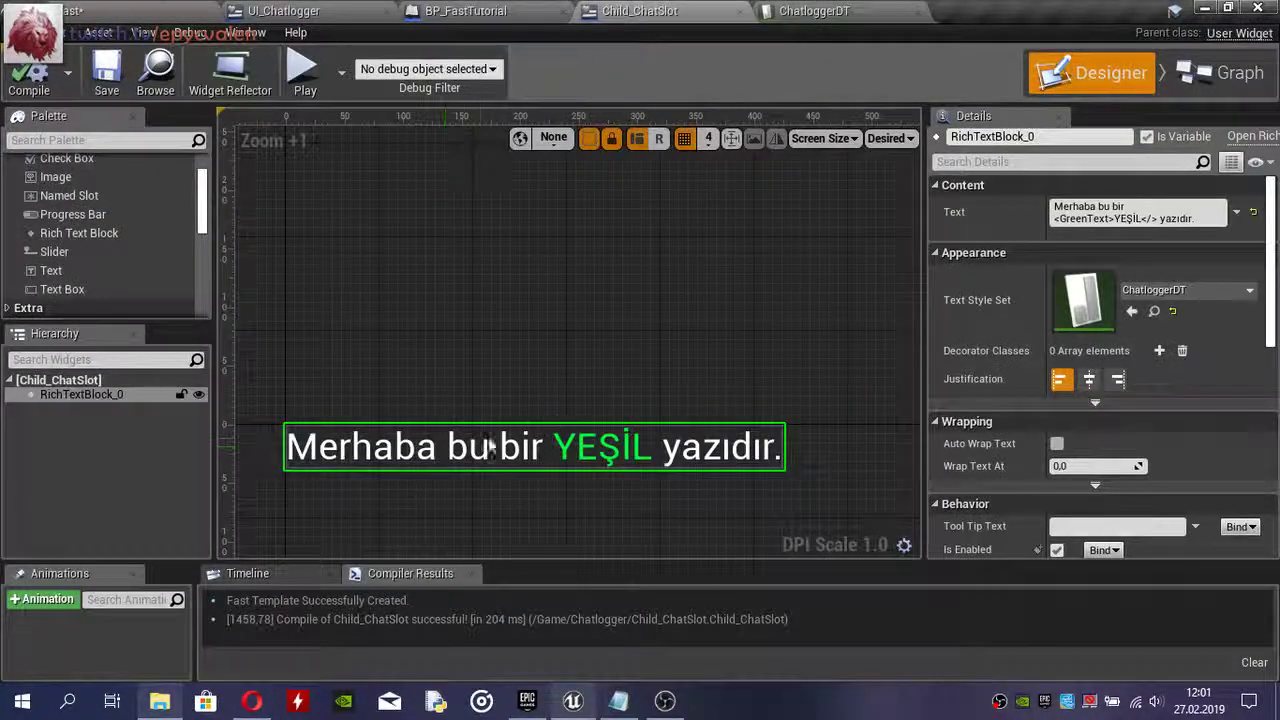
click(818, 10)
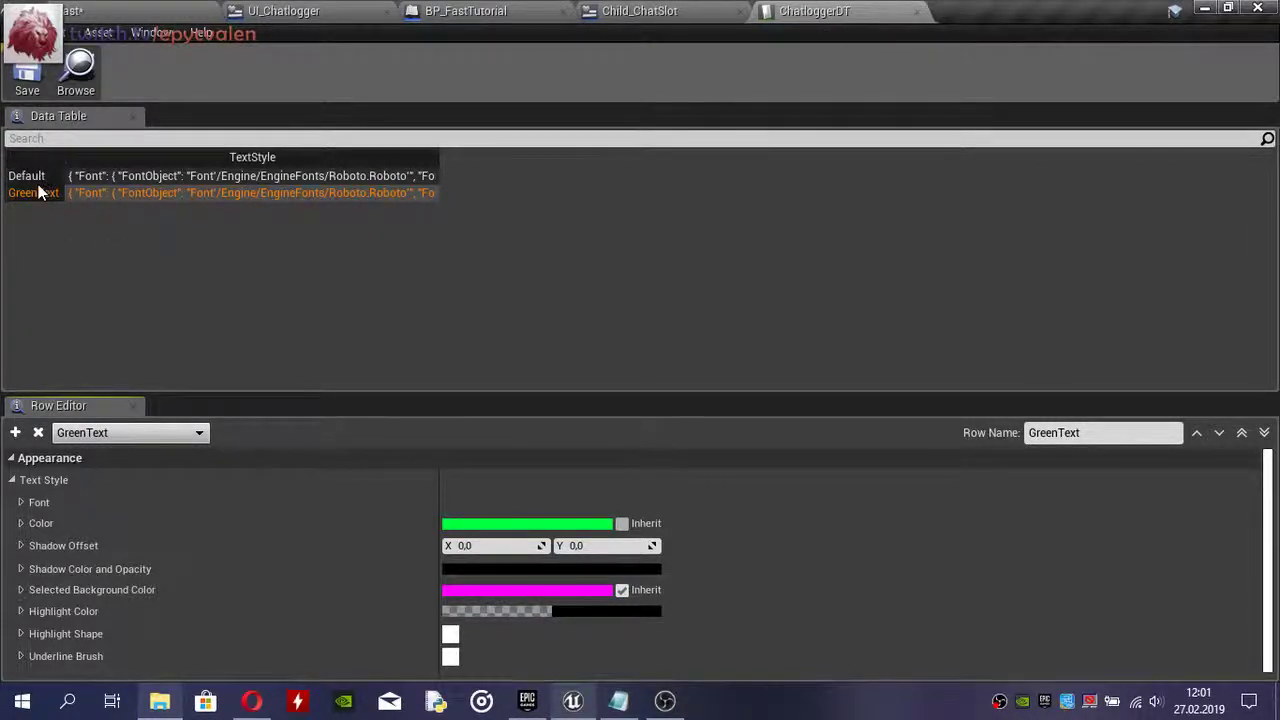
click(652, 10)
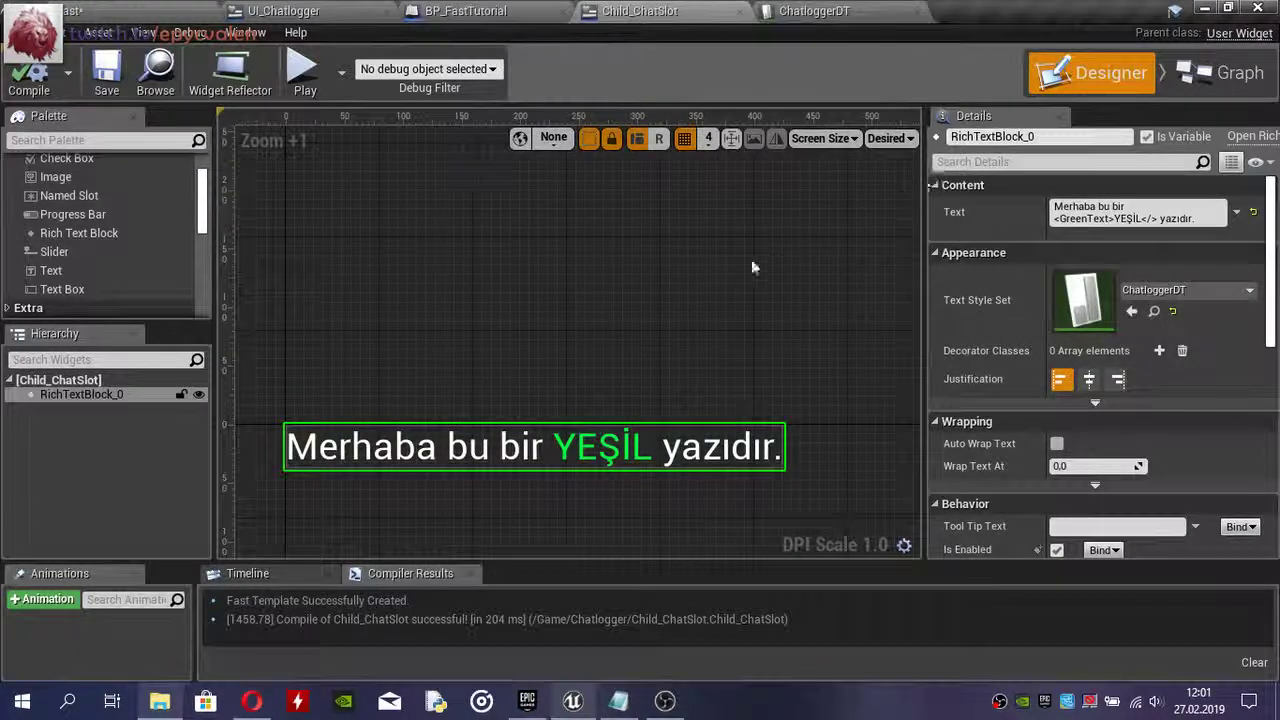
click(1140, 214)
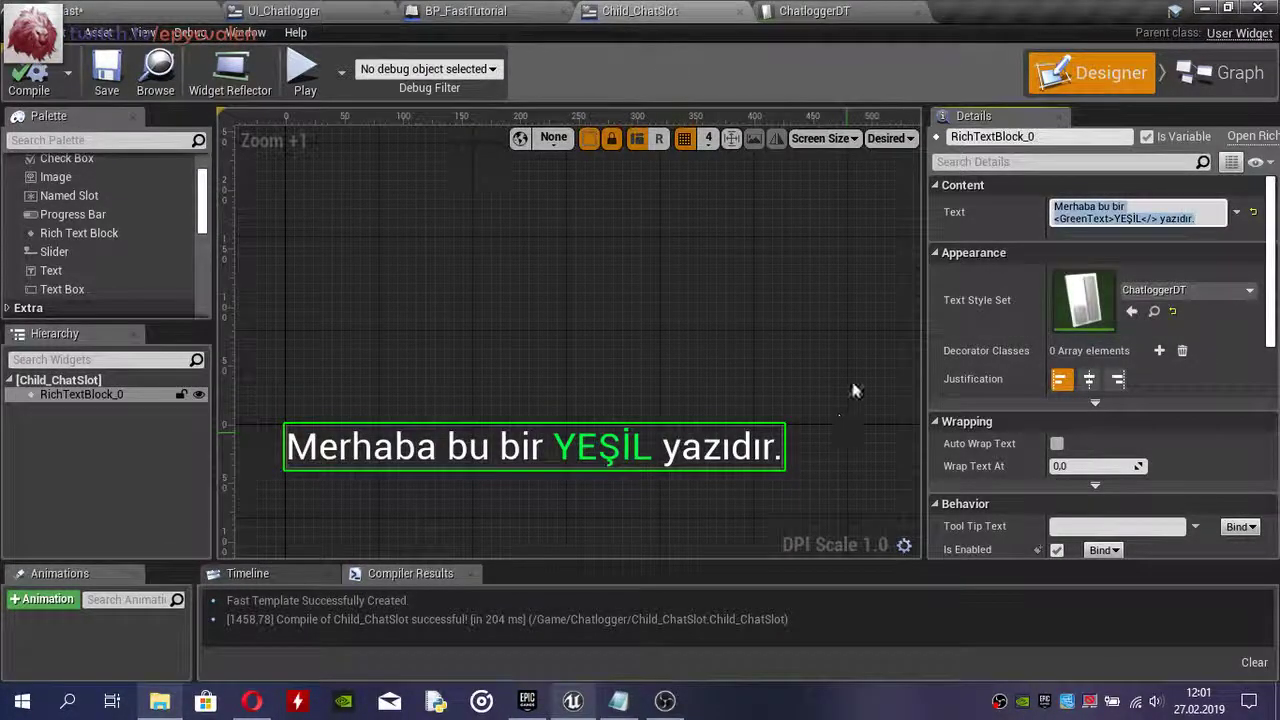
- Empty the rich text, delete the default Event Graph nodes, and compile Child_ChatSlot
key(BackSpace)
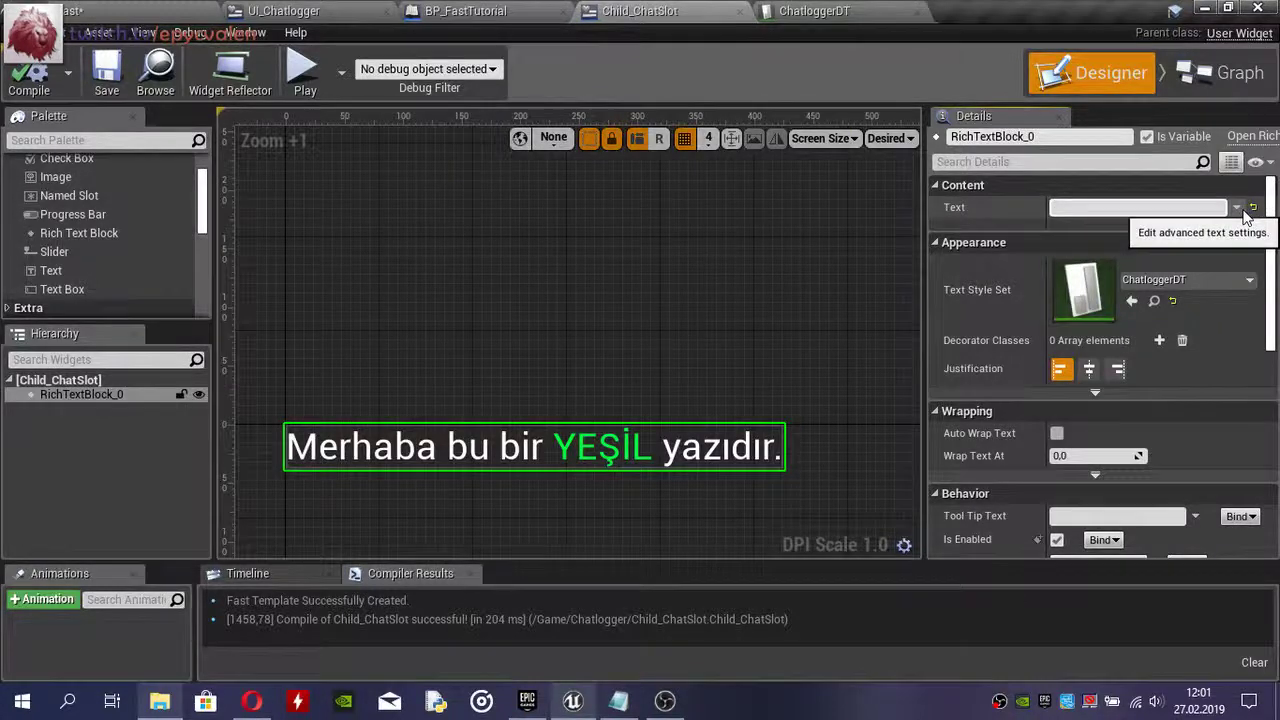
click(1237, 207)
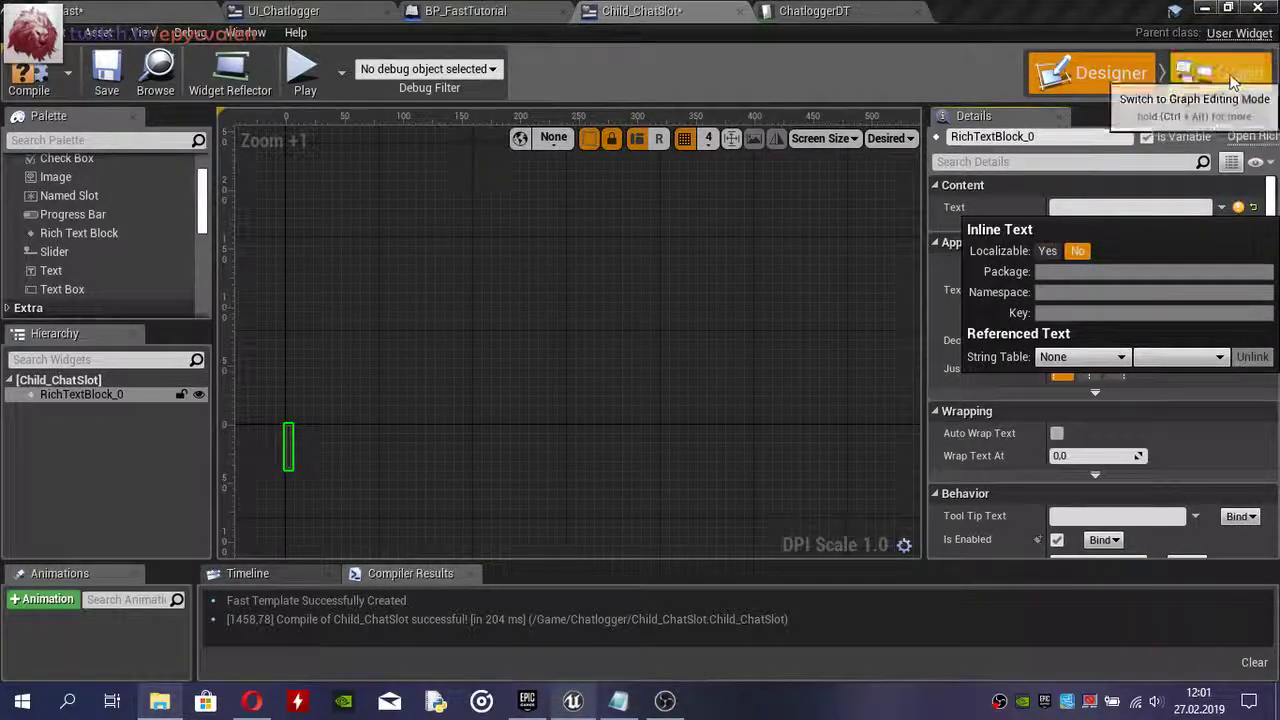
click(1225, 73)
mouse_move(933, 555)
mouse_down()
mouse_move(727, 432)
mouse_move(743, 251)
mouse_up()
key(Delete)
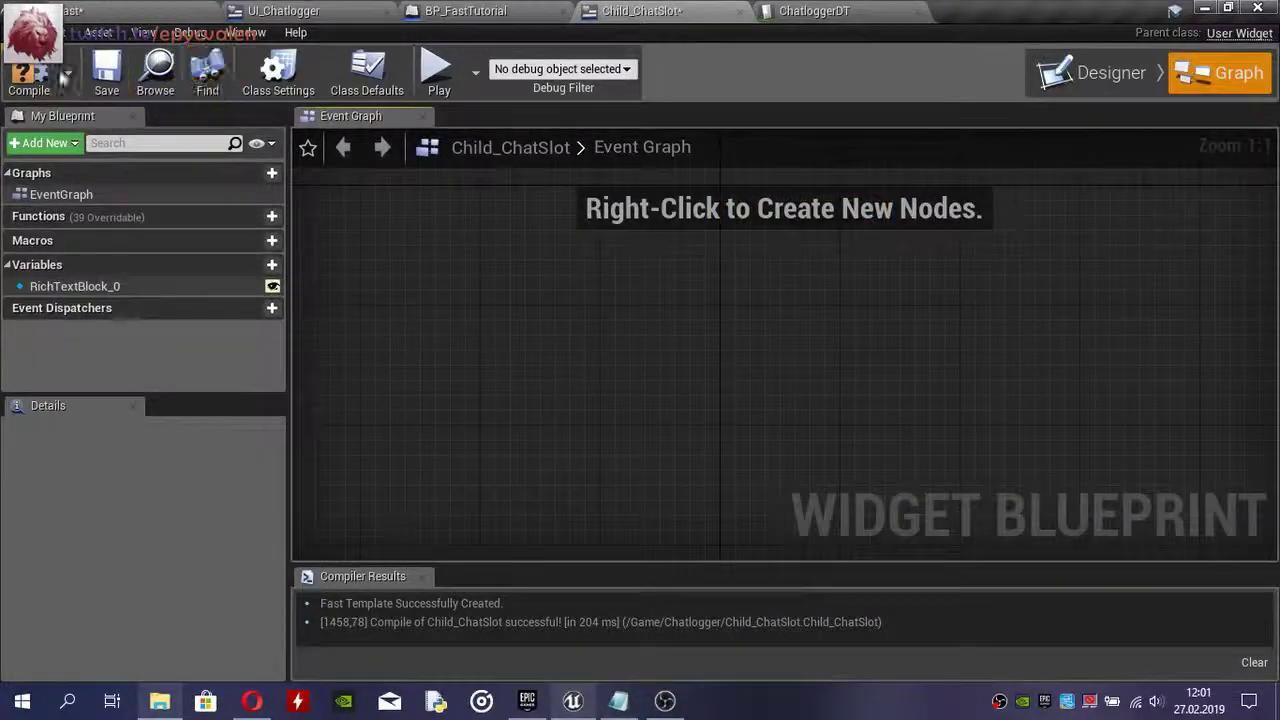
click(16, 80)
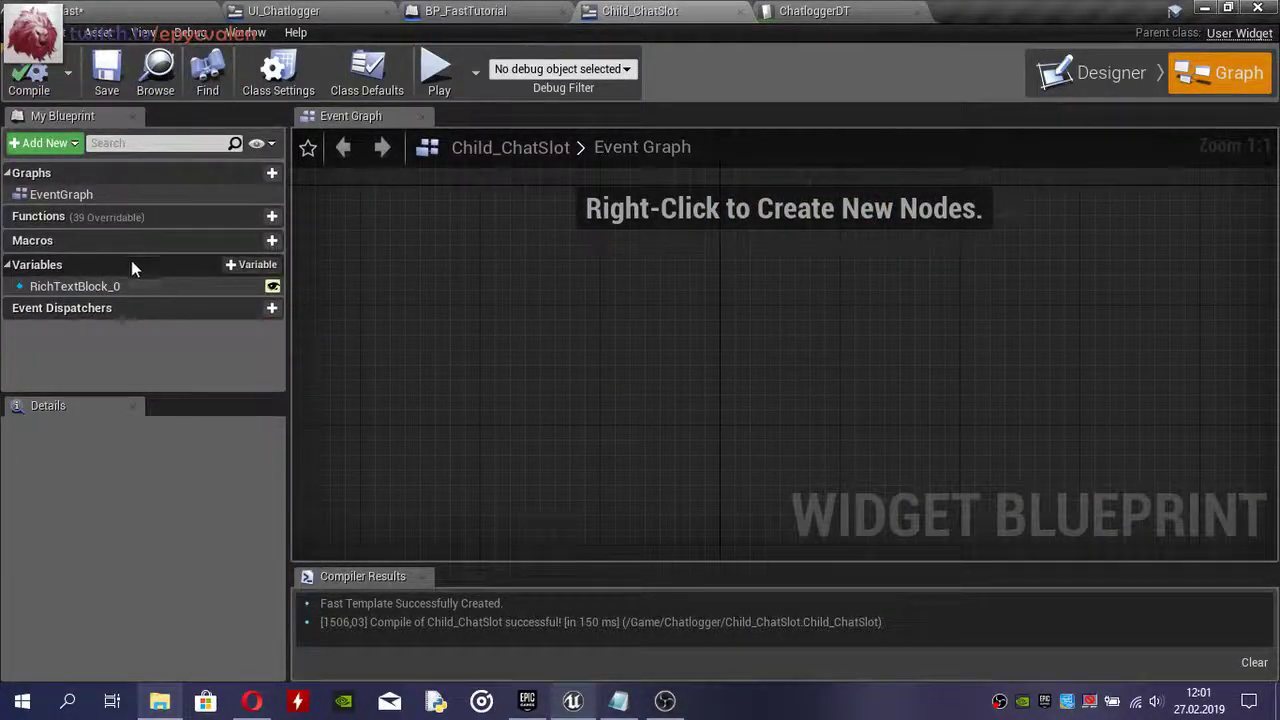
- Add a NormalText Text variable, instance editable and exposed on spawn, and compile
click(266, 266)
text(NormalText)
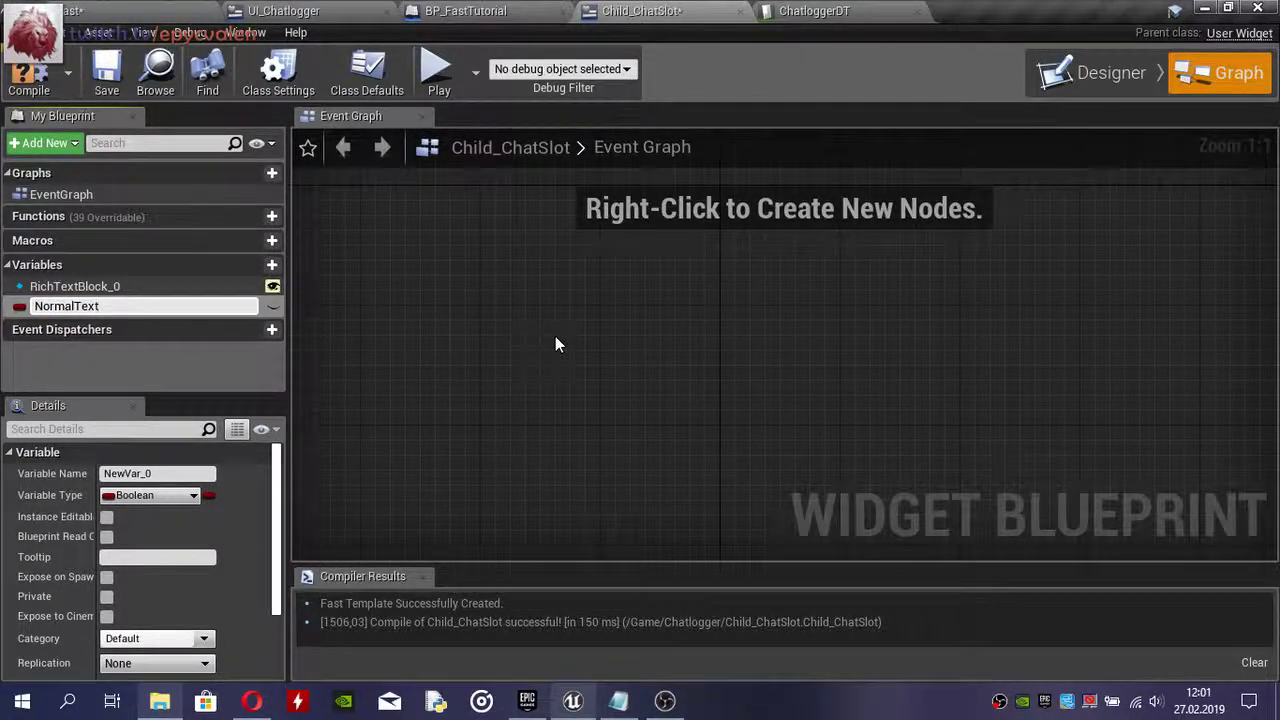
key(Return)
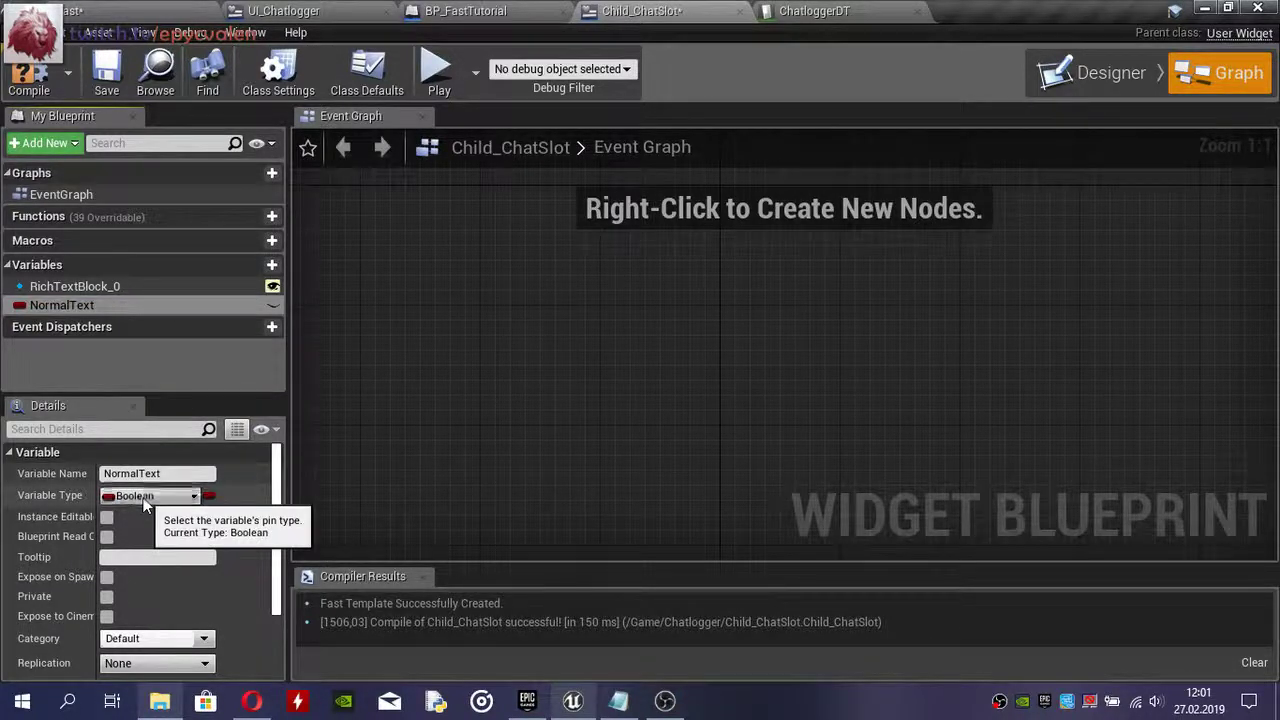
click(150, 495)
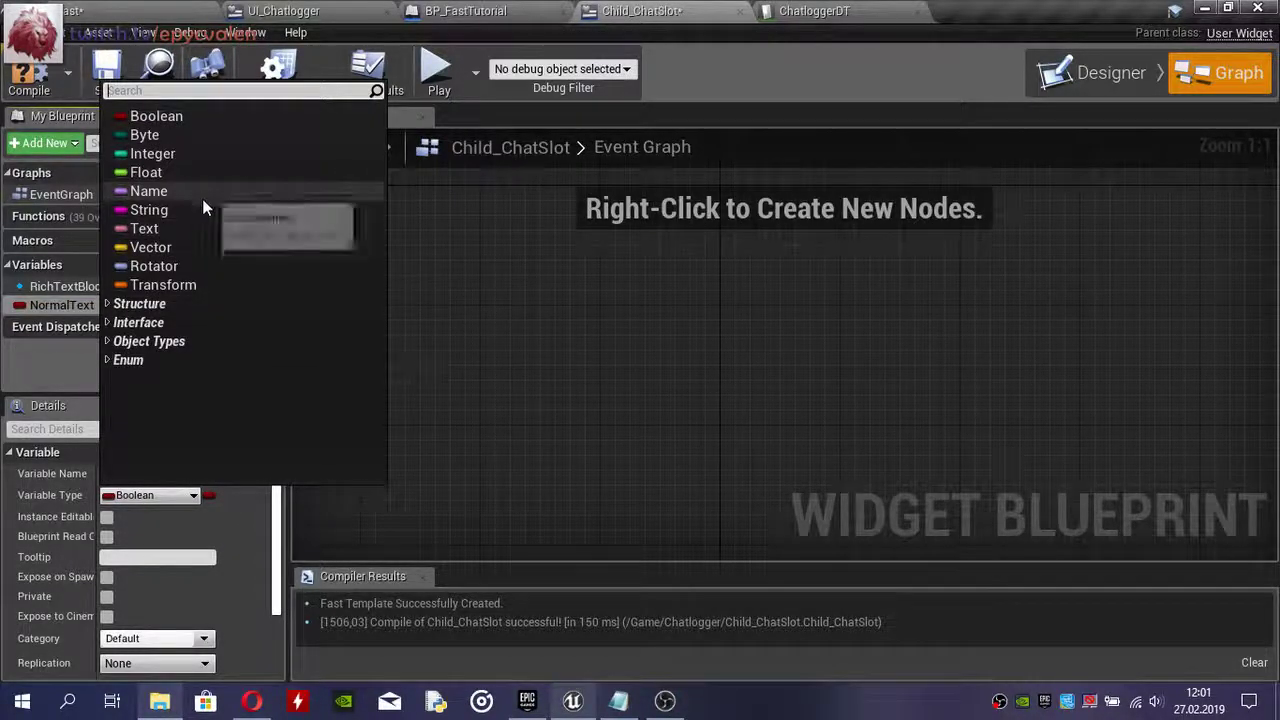
click(208, 228)
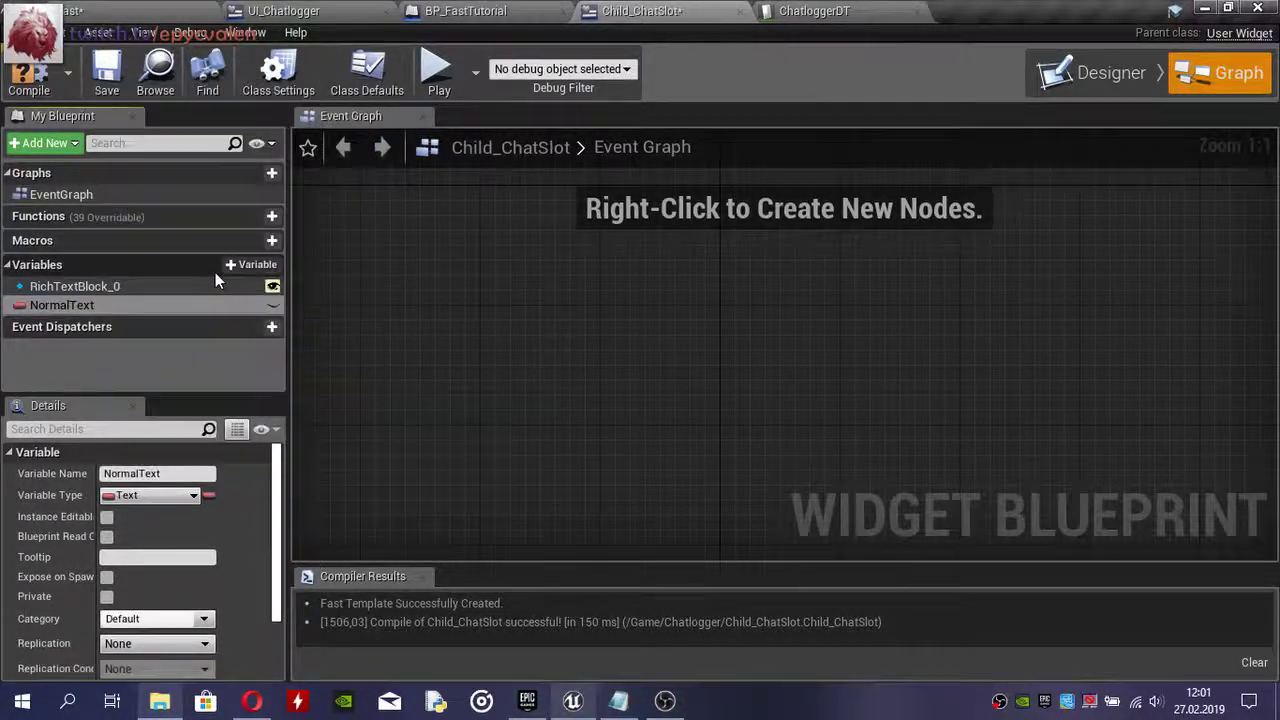
click(106, 517)
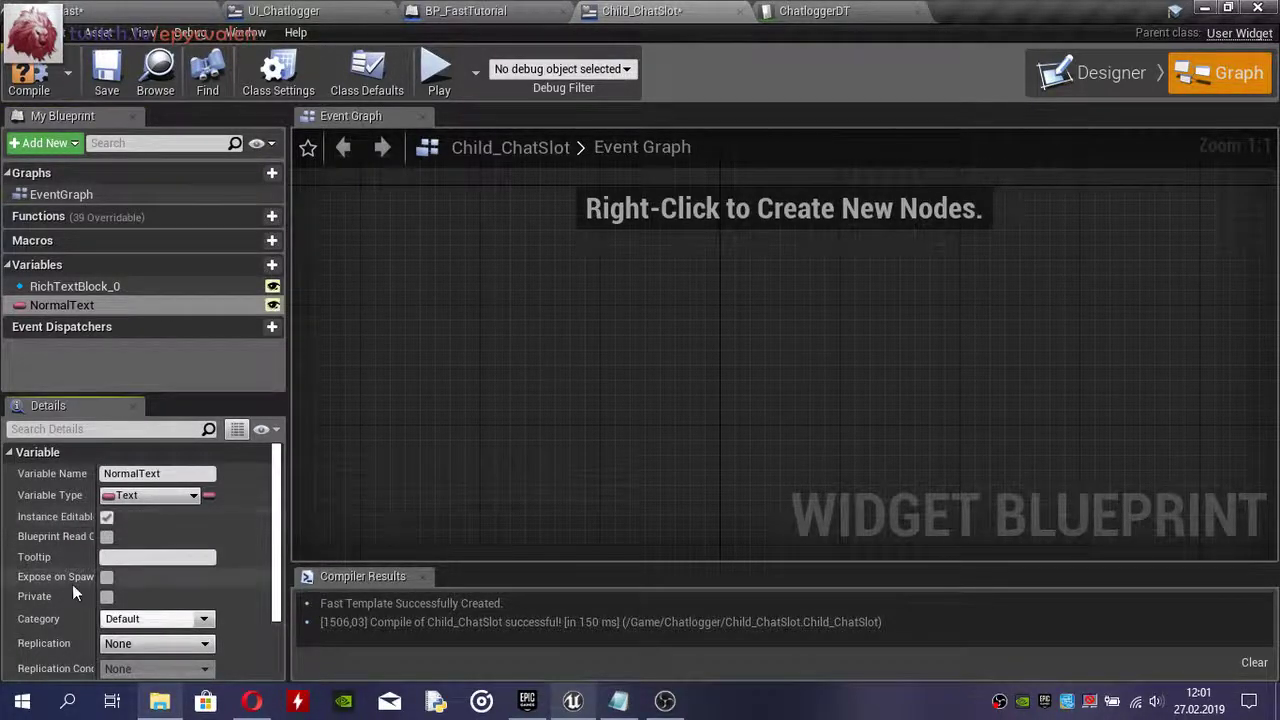
click(107, 577)
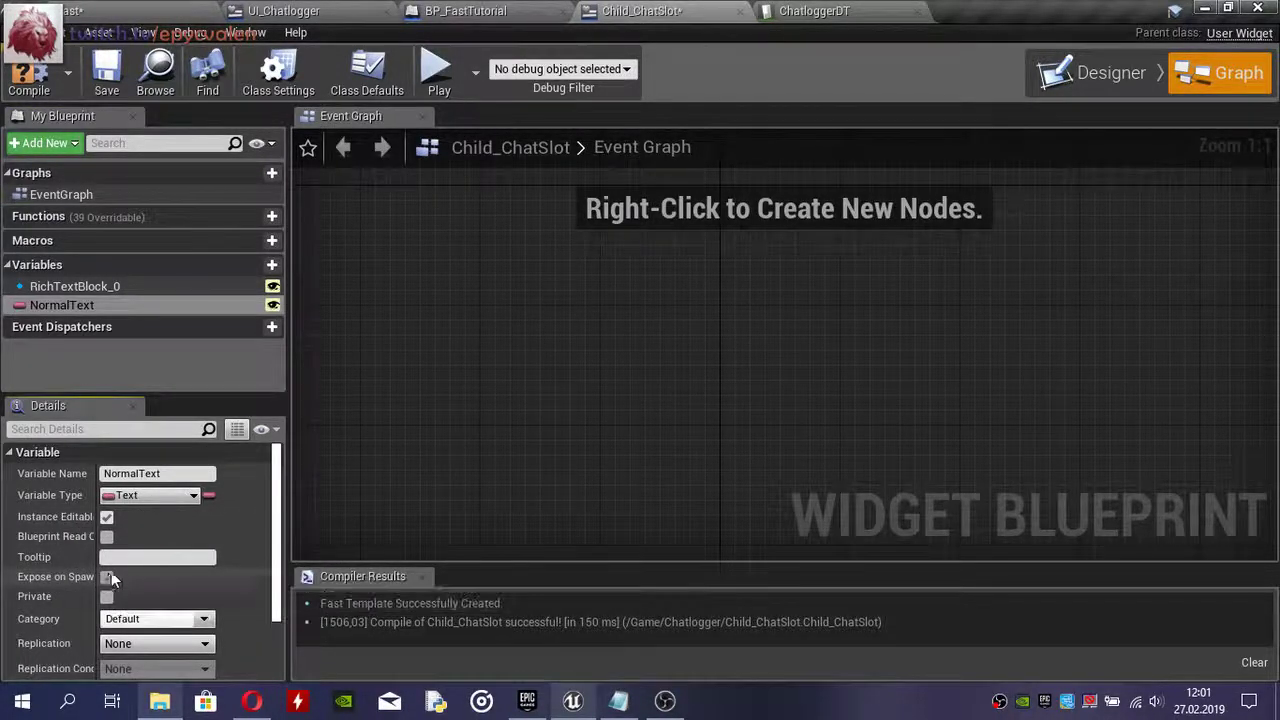
click(45, 84)
- In the Designer, select RichTextBlock_0 and check its advanced text settings
click(1126, 86)
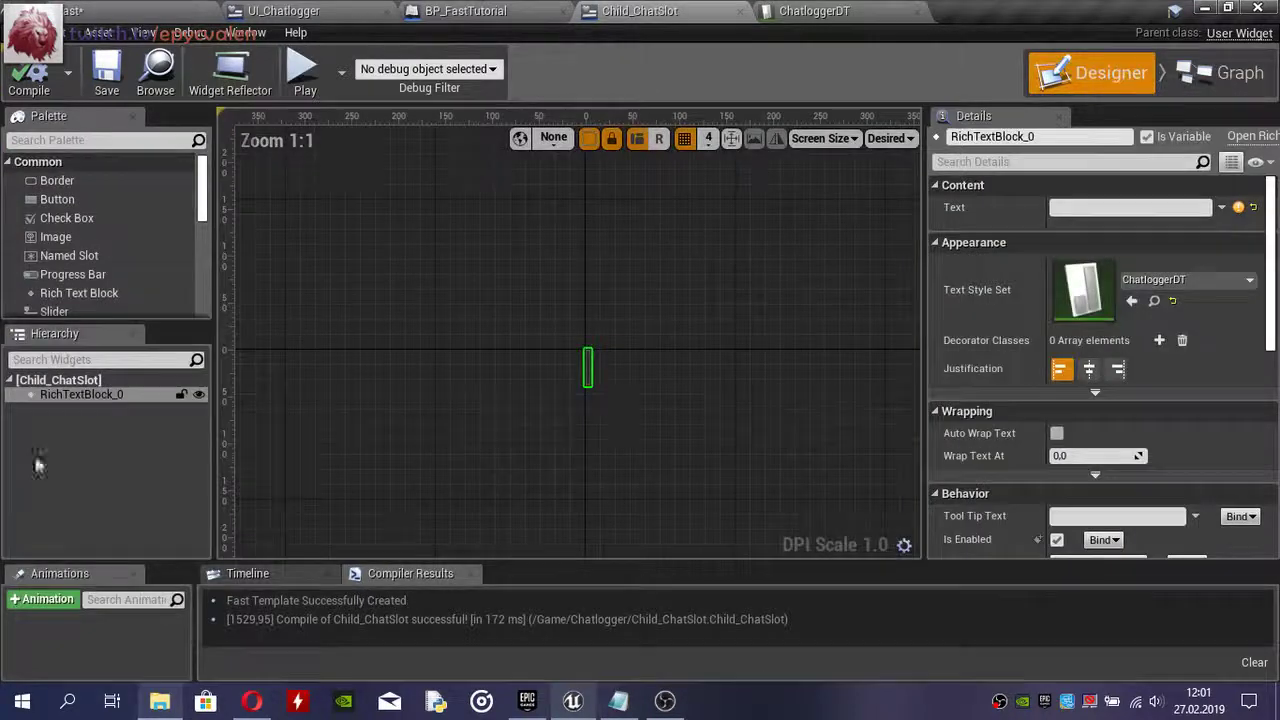
click(80, 396)
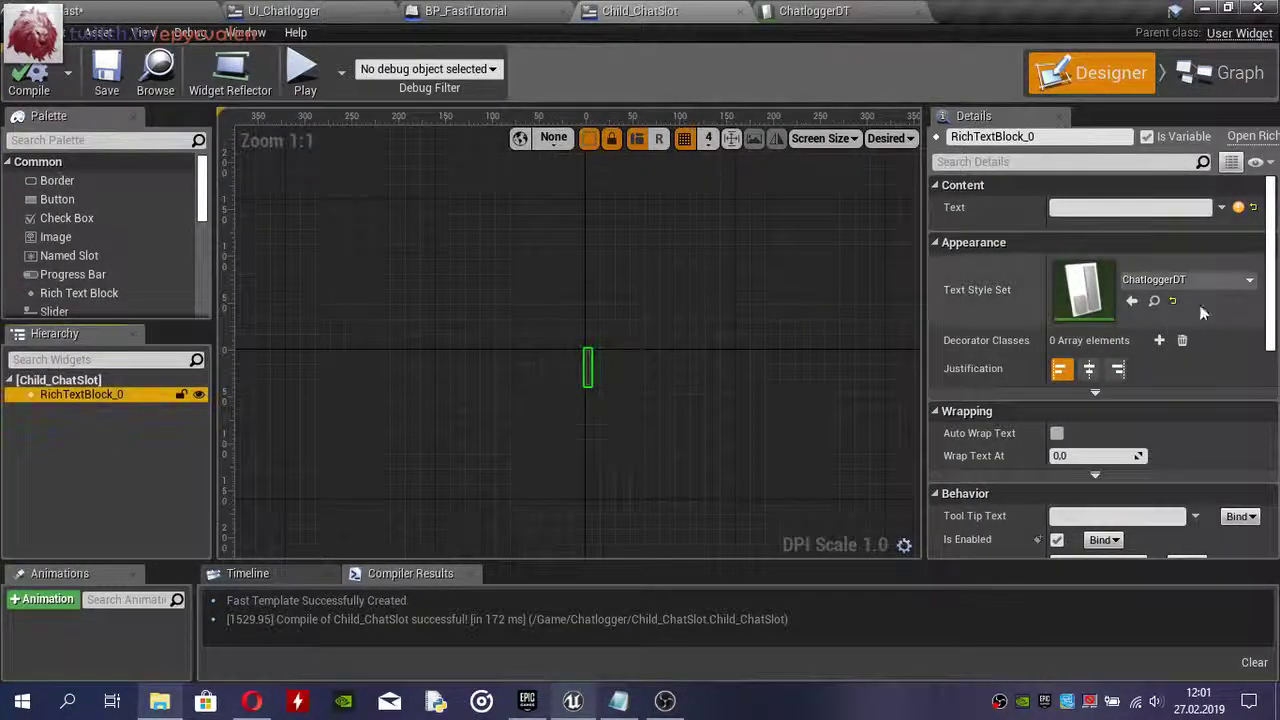
click(1221, 207)
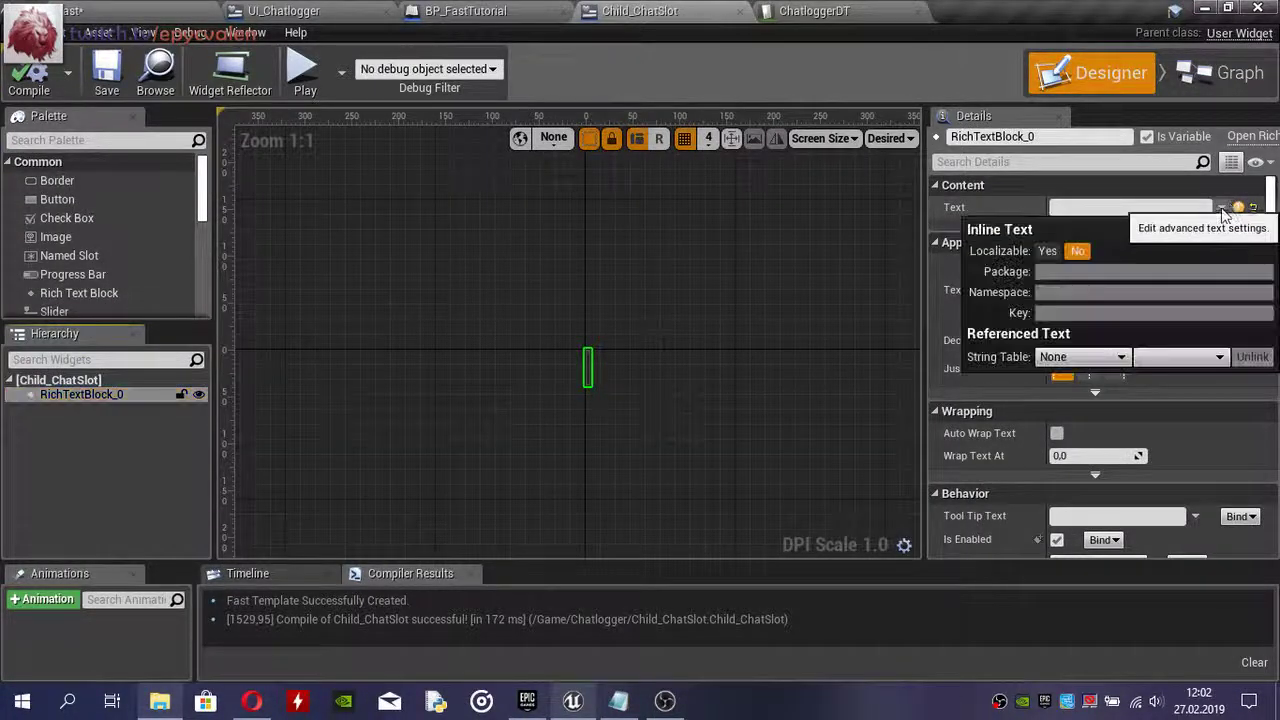
click(1220, 208)
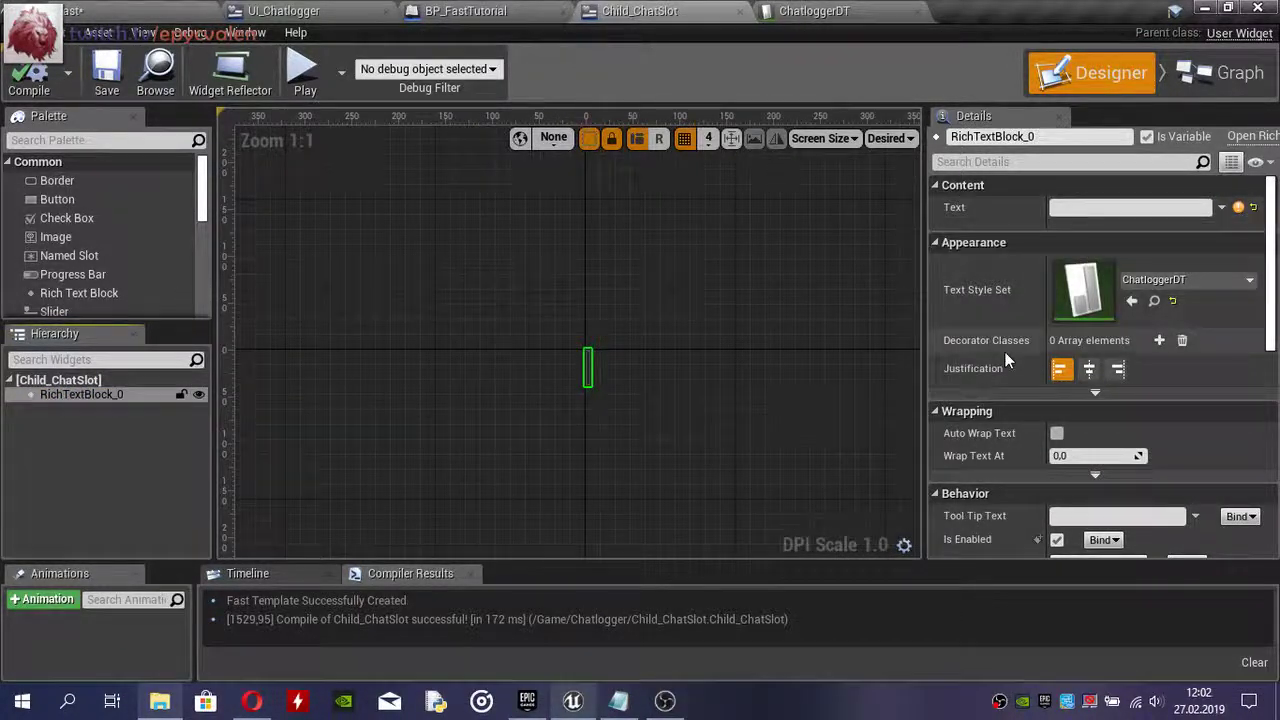
- Place an Event Construct node in Child_ChatSlot's event graph
click(1212, 76)
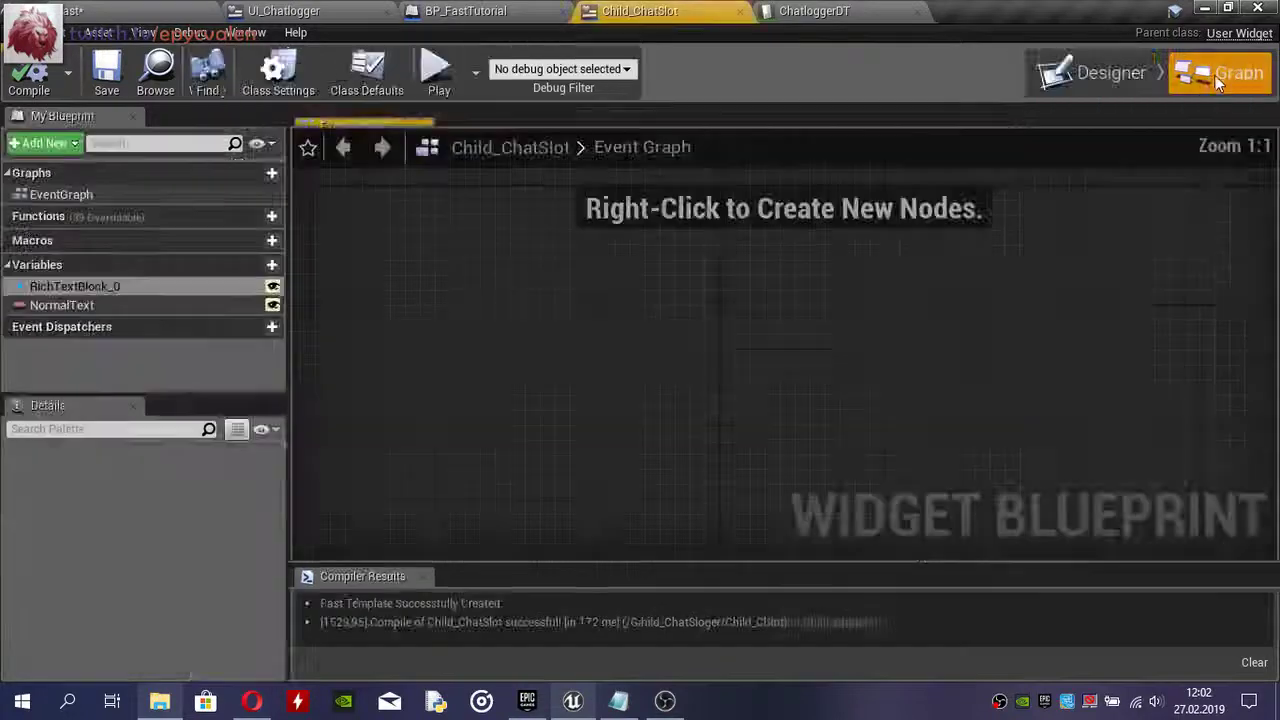
right_click(437, 255)
text(event co)
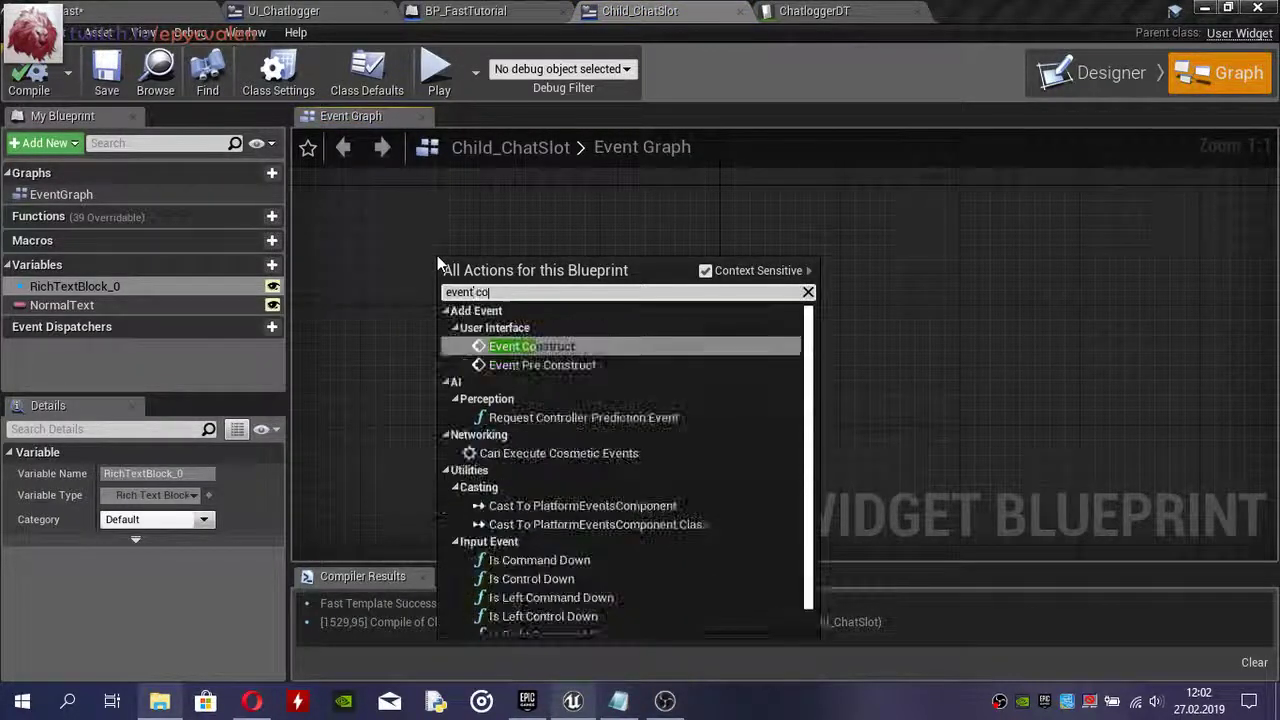
text(nstruct)
key(Return)
drag(580, 259, 703, 363)
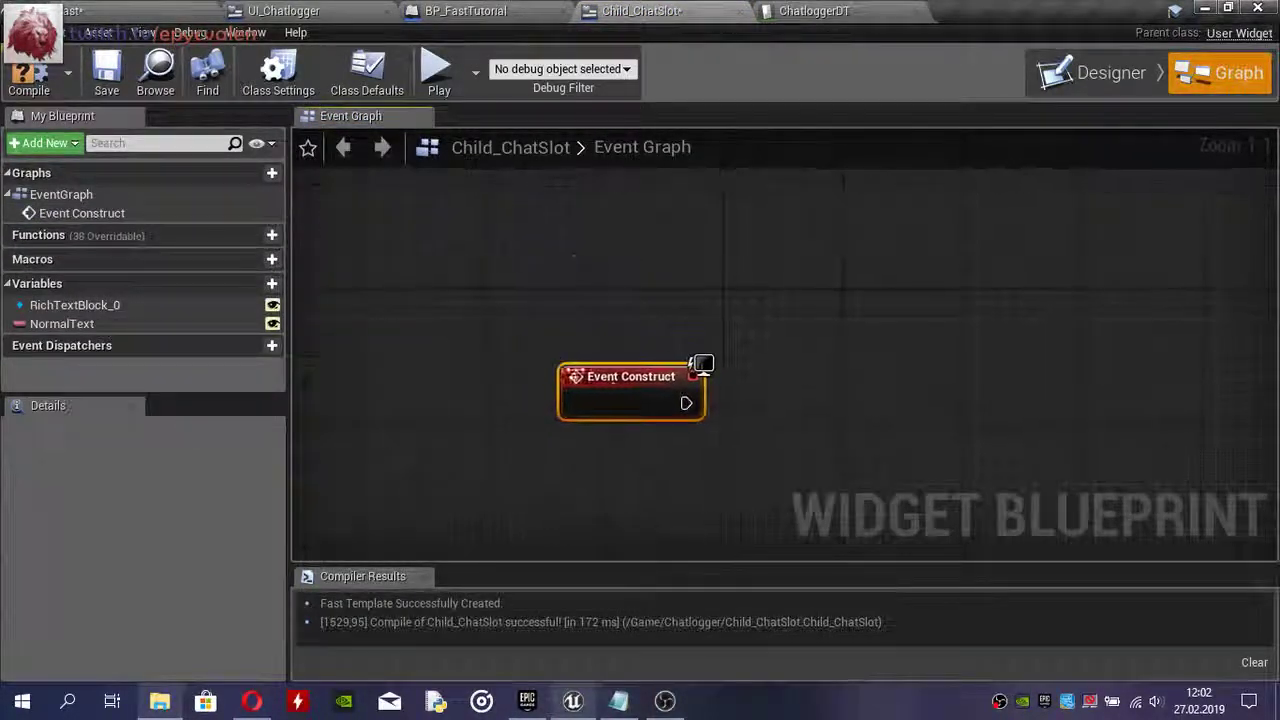
drag(620, 400, 545, 325)
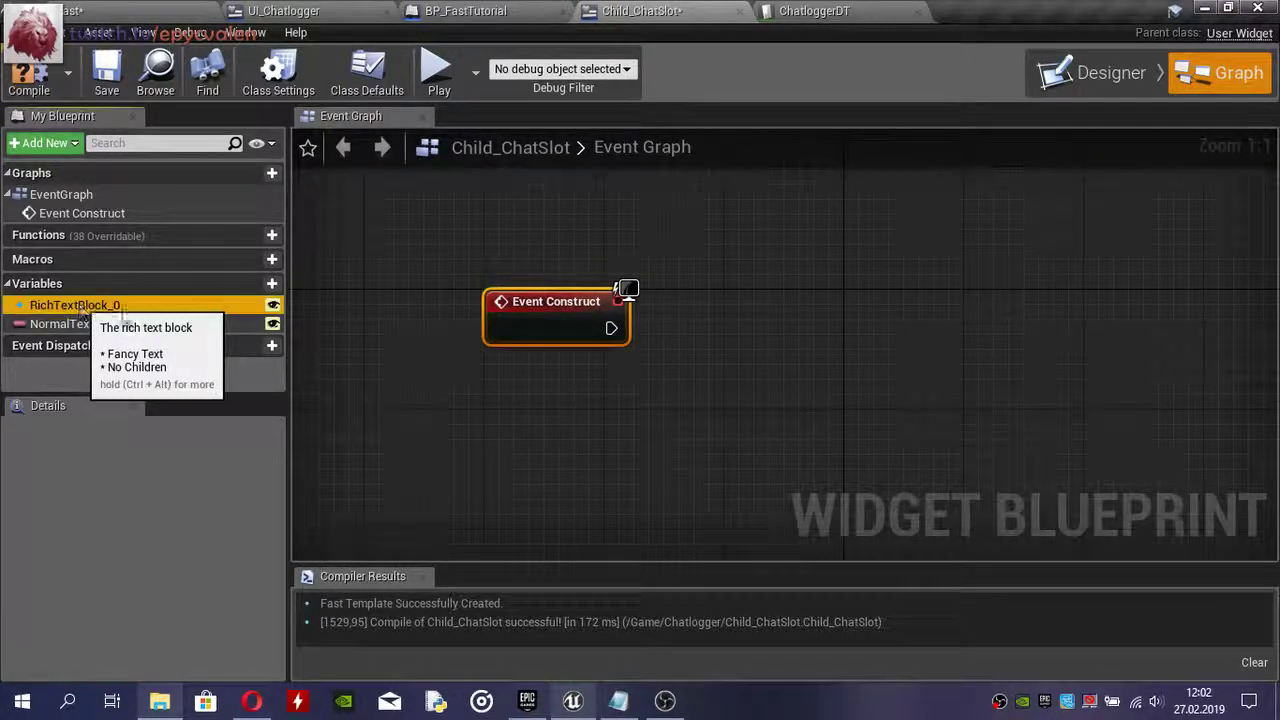
- Have Event Construct call Set Text on RichTextBlock_0 with NormalText as In Text, and compile
drag(89, 304, 481, 390)
click(531, 408)
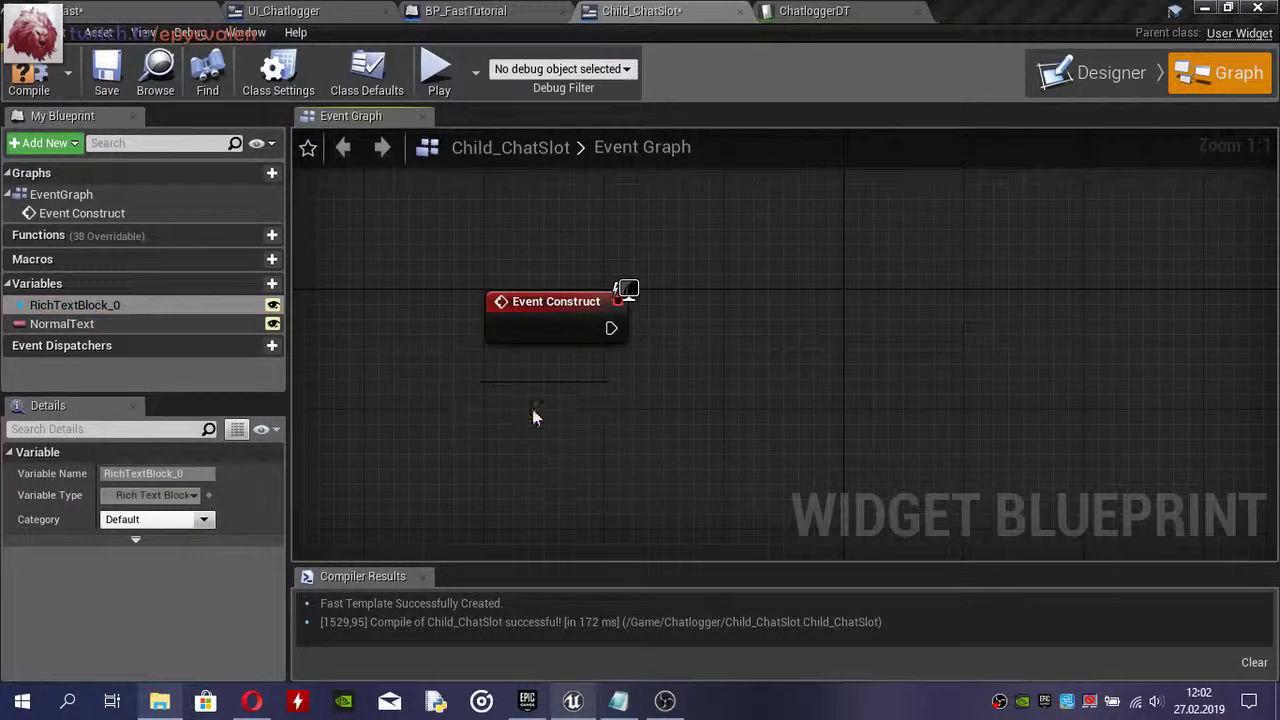
mouse_move(598, 395)
mouse_down()
mouse_move(727, 362)
mouse_move(808, 303)
mouse_up()
text(set text)
key(Return)
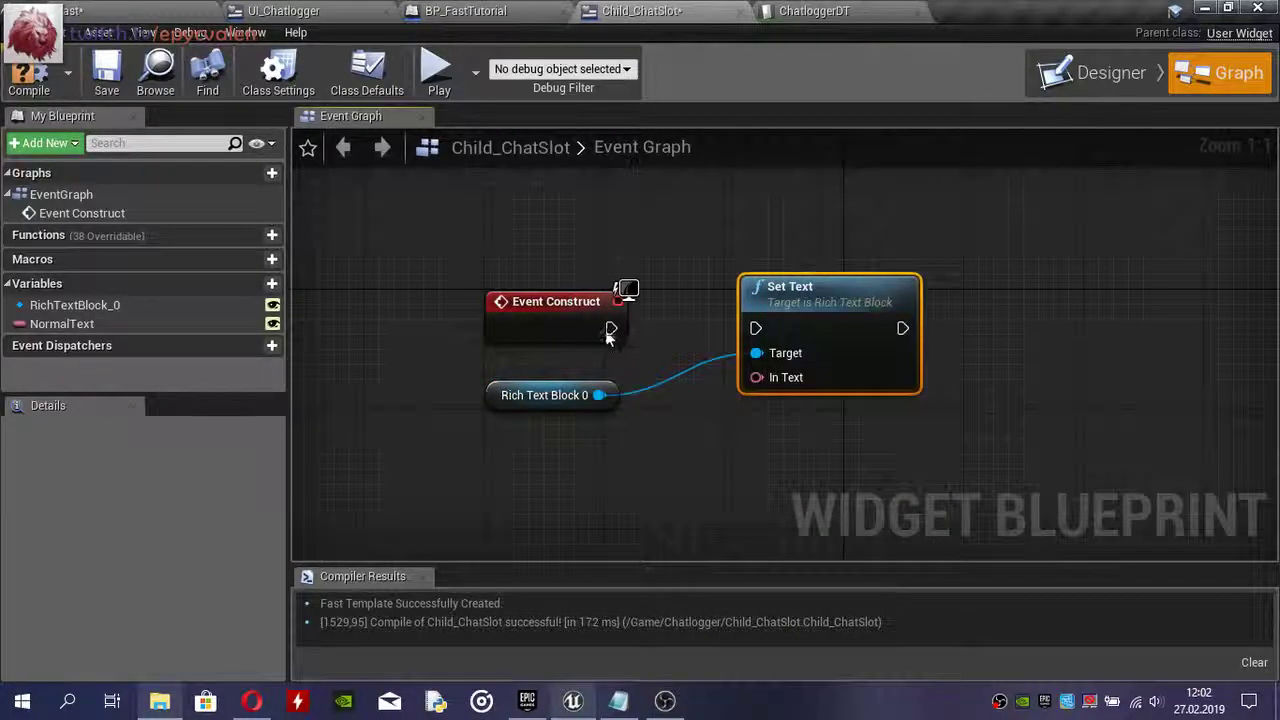
drag(611, 329, 776, 328)
drag(62, 324, 770, 378)
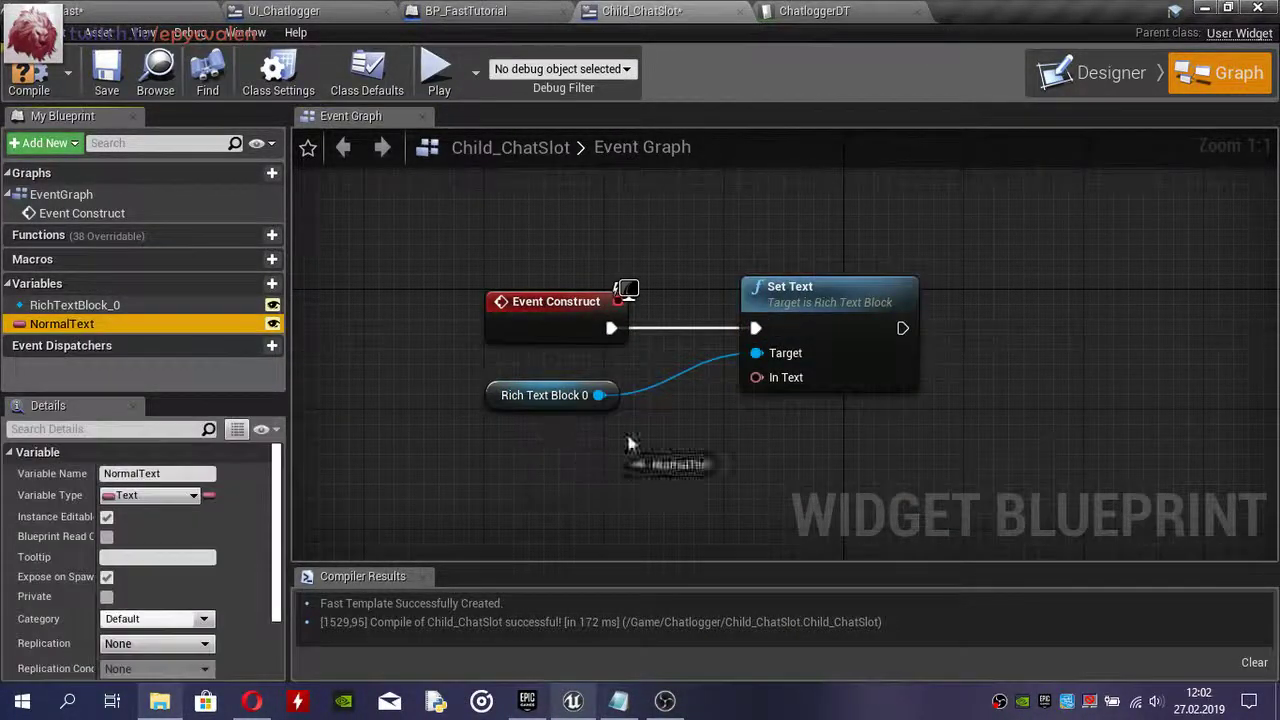
drag(615, 366, 540, 441)
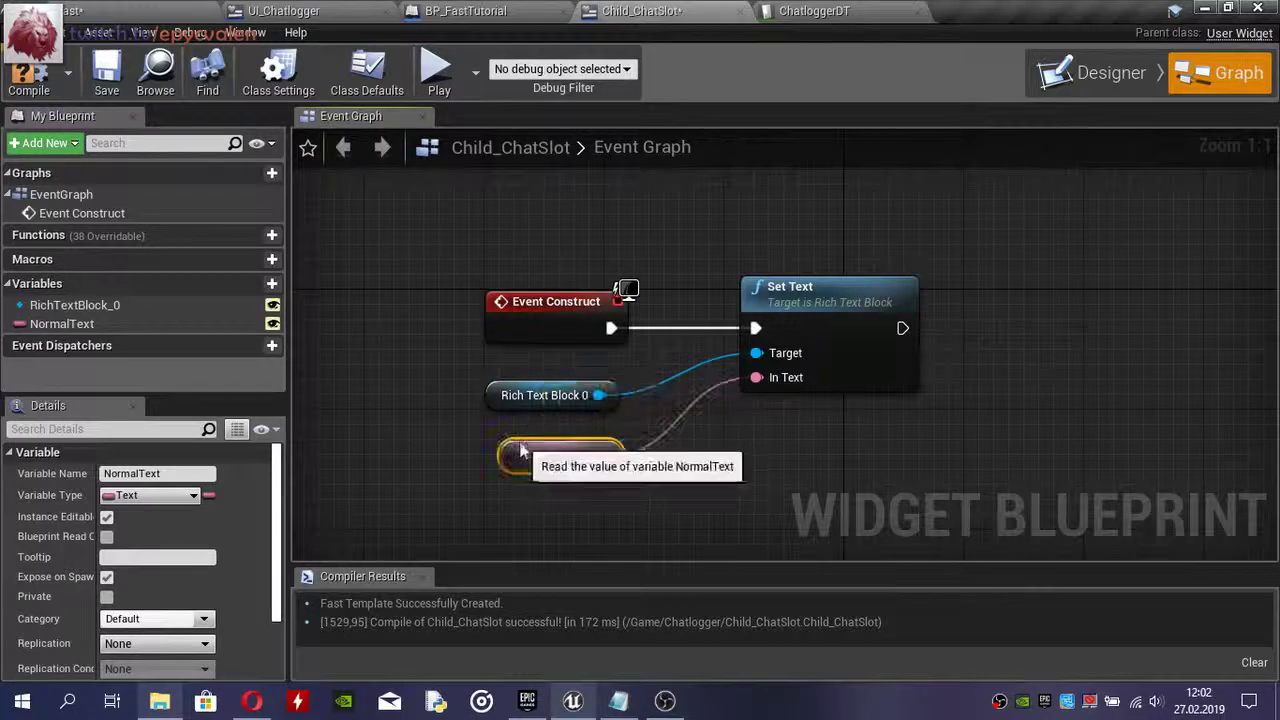
click(29, 78)
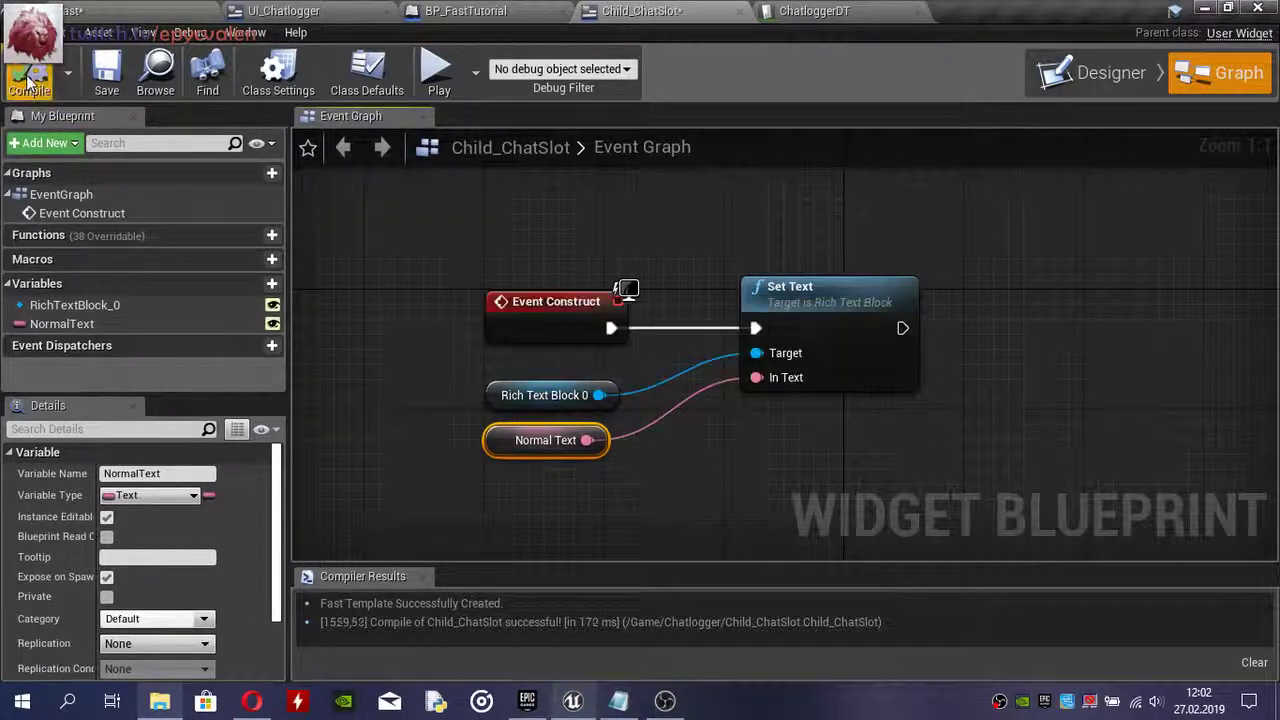
click(463, 253)
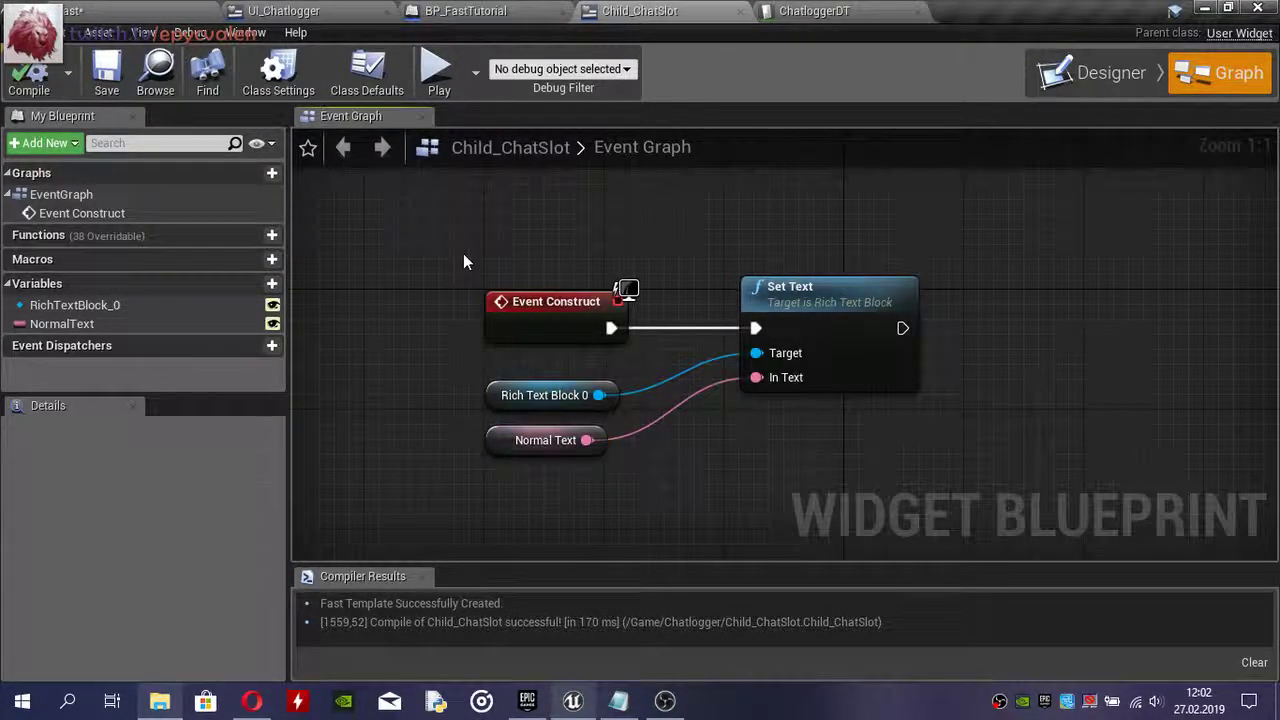
- Check the rich text's advanced settings in the Designer, then return to the graph
click(1100, 72)
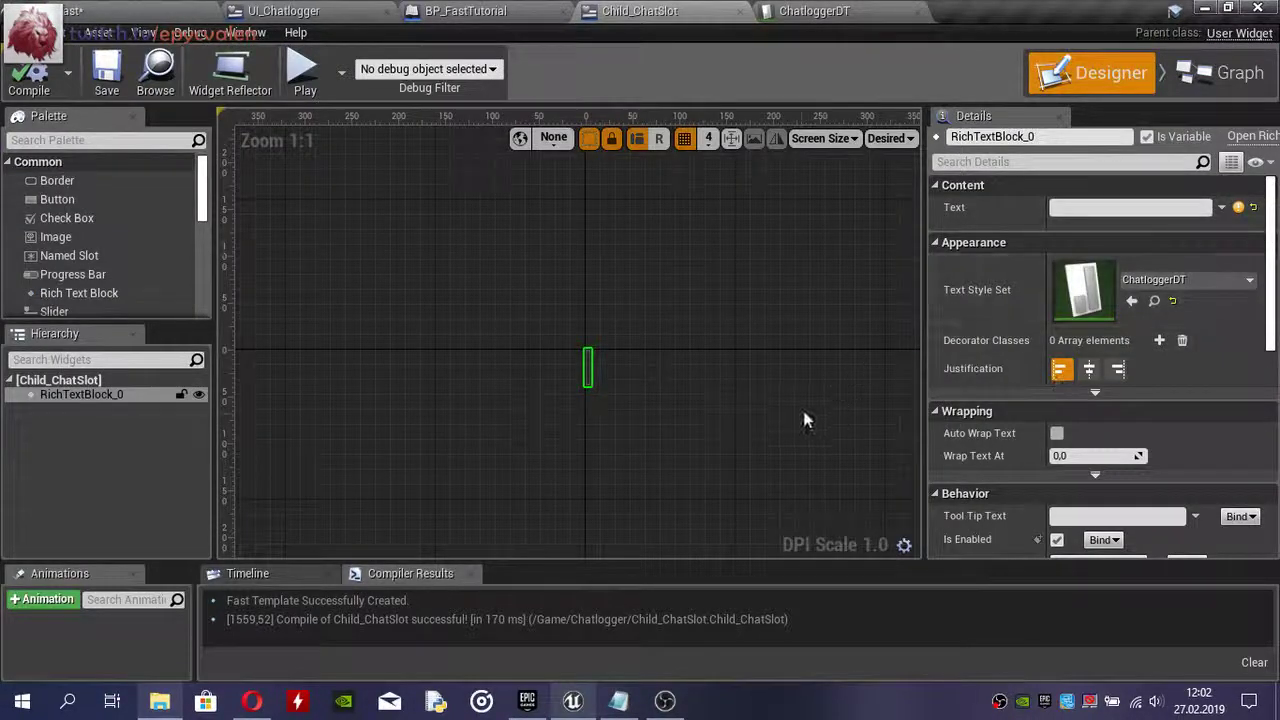
click(1221, 207)
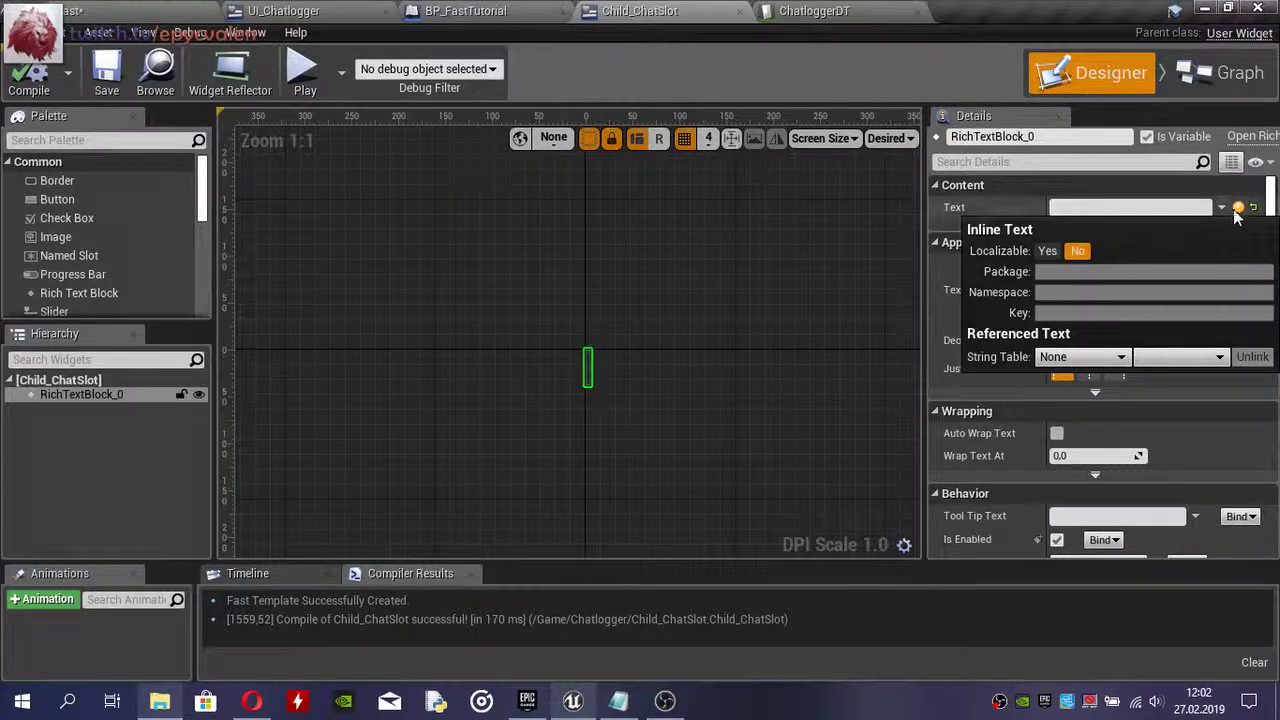
click(1238, 207)
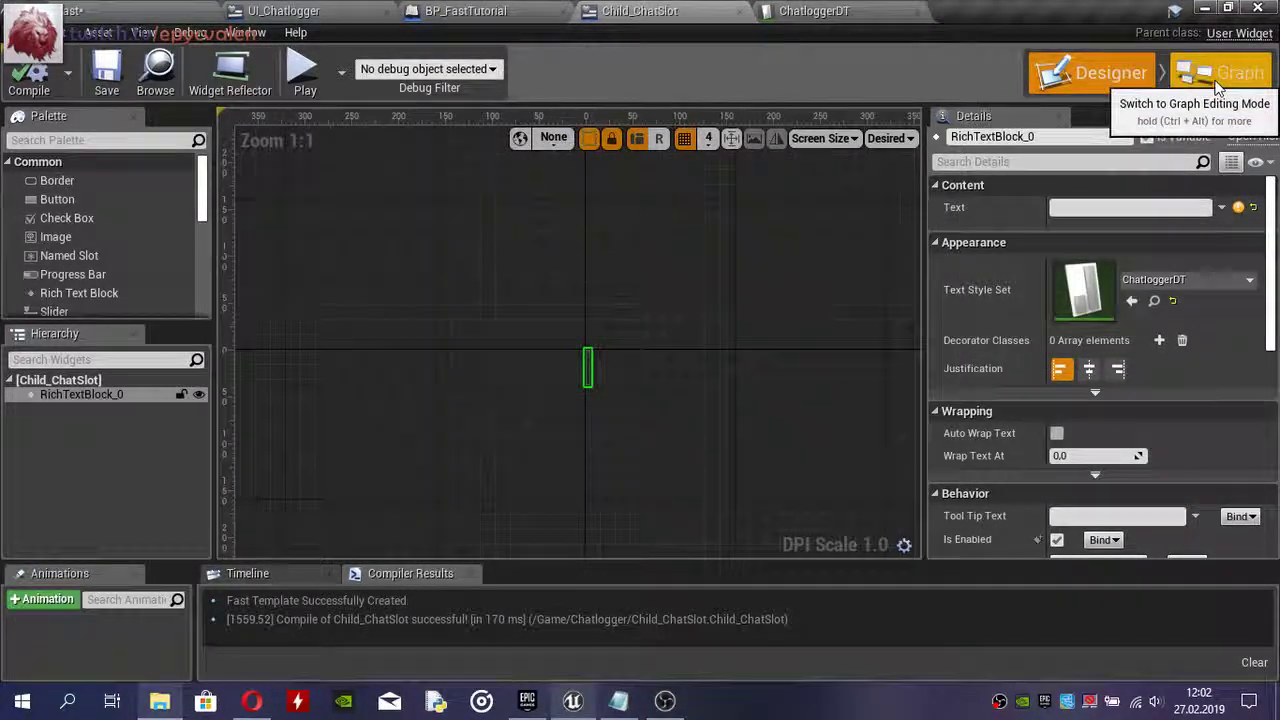
click(1216, 86)
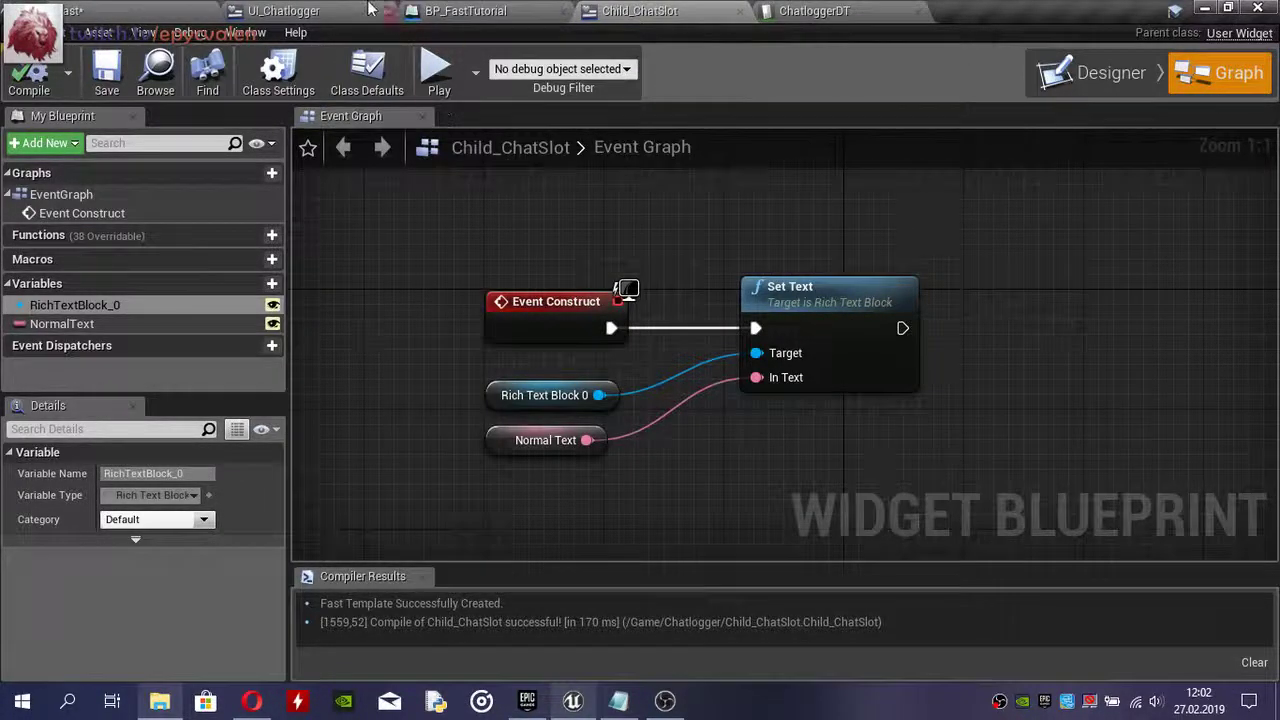
- Add a custom event named AddText to UI_Chatlogger's event graph
click(330, 12)
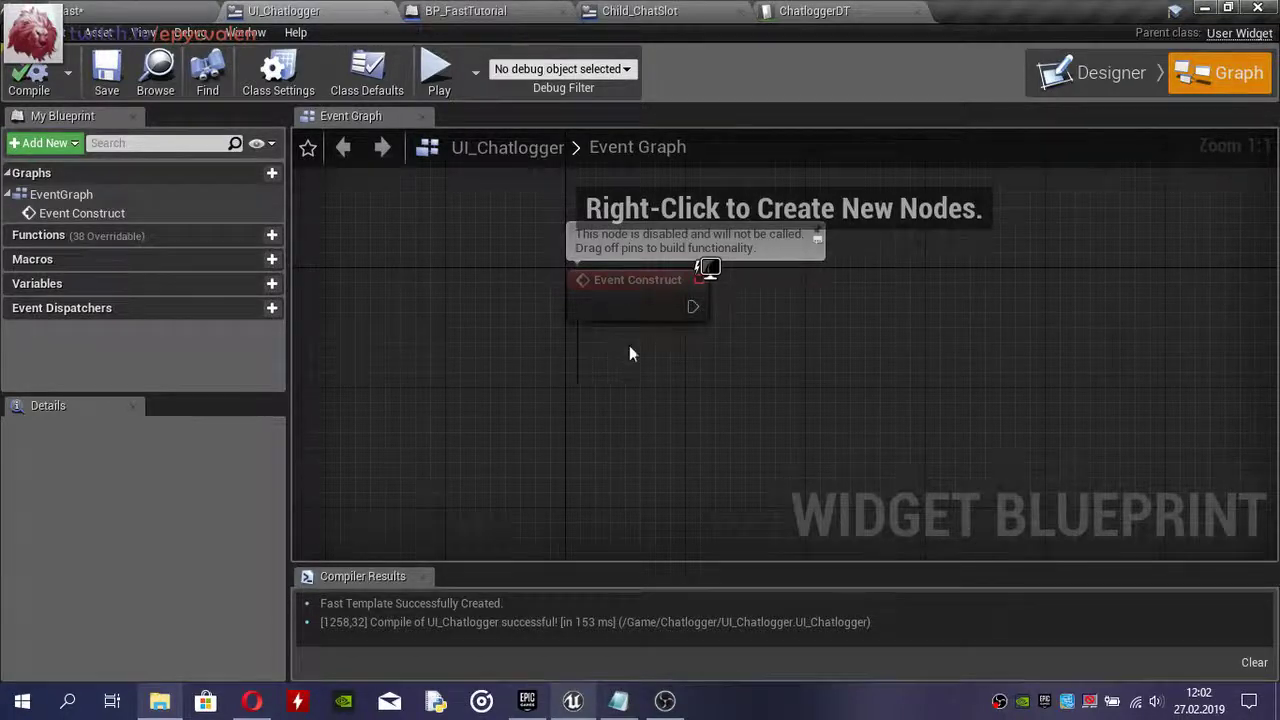
right_click(577, 397)
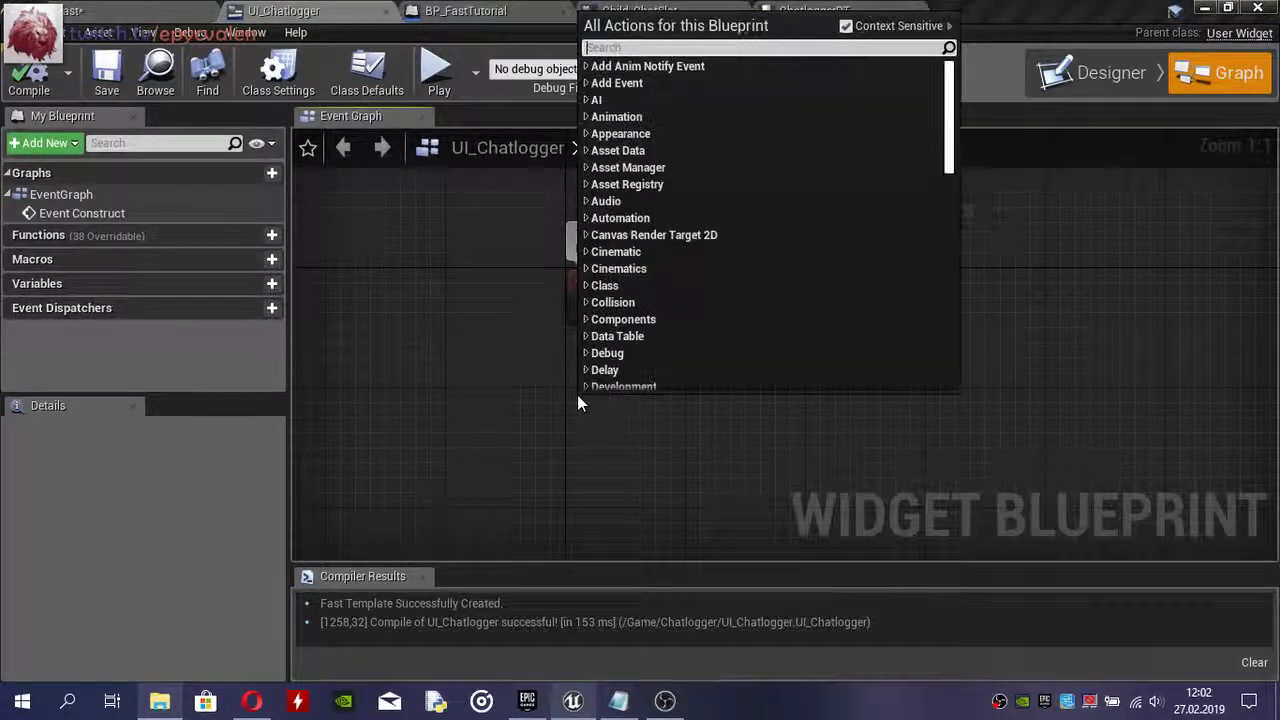
text(custom)
key(Return)
text(Ad)
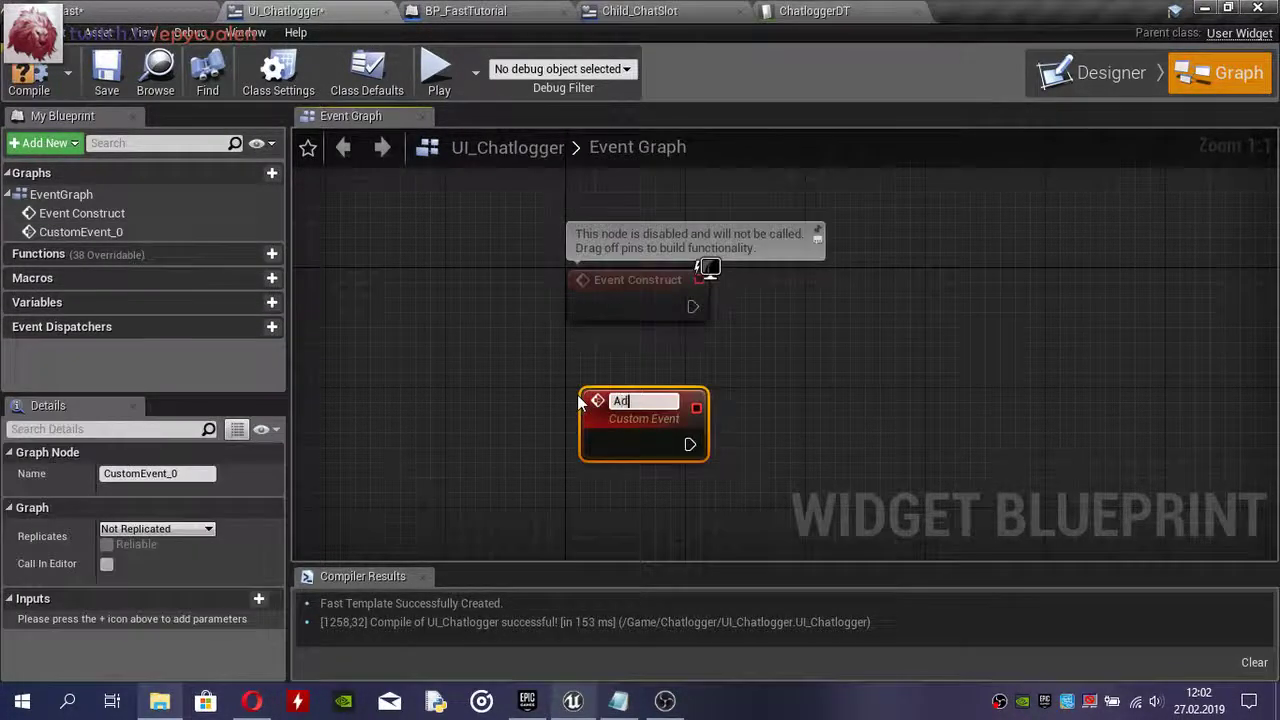
text(dText)
key(Return)
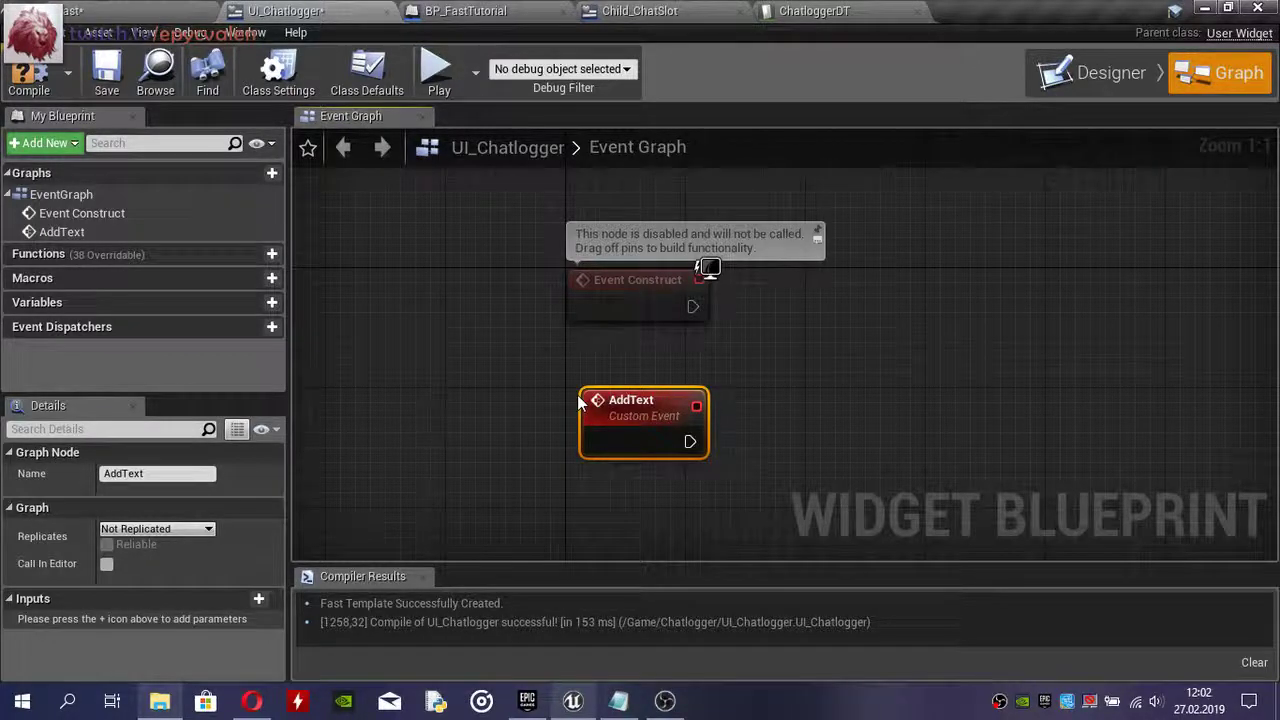
- Search for Create Widget from AddText's execution pin, cancel, and go to the Designer
mouse_move(649, 416)
right_down()
mouse_move(588, 398)
mouse_move(559, 325)
right_up()
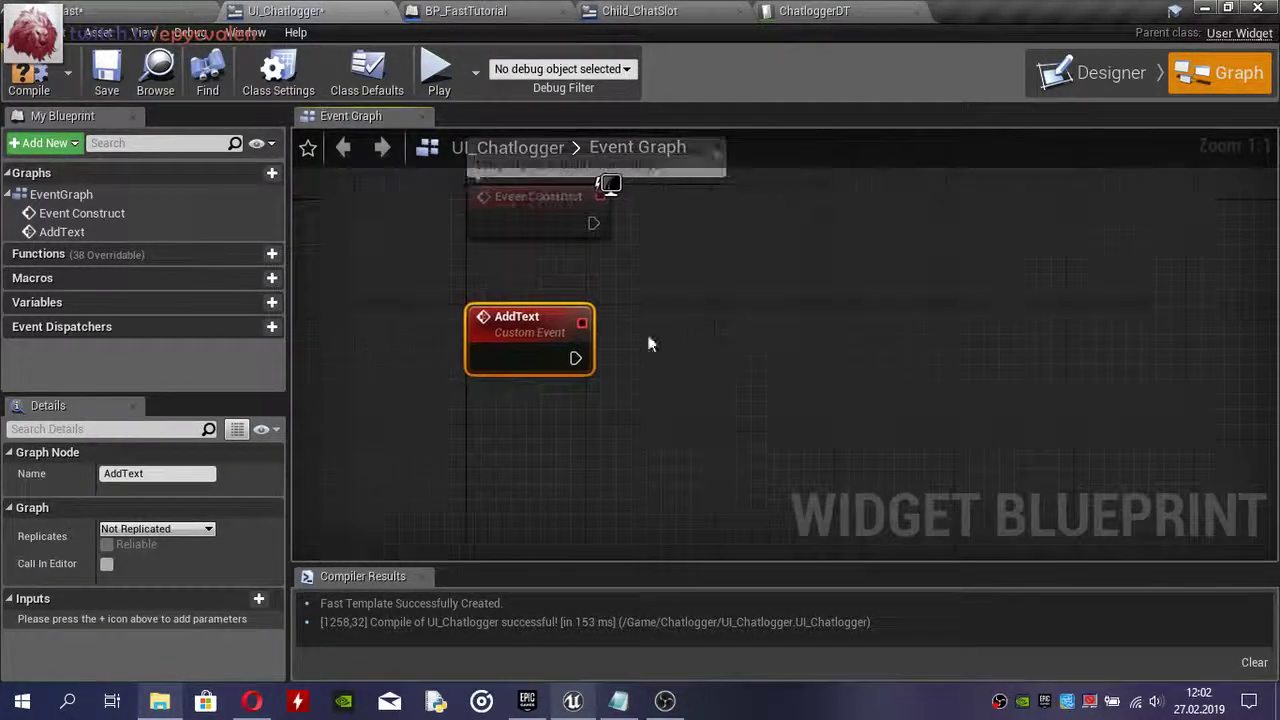
drag(578, 360, 681, 370)
text(create wid)
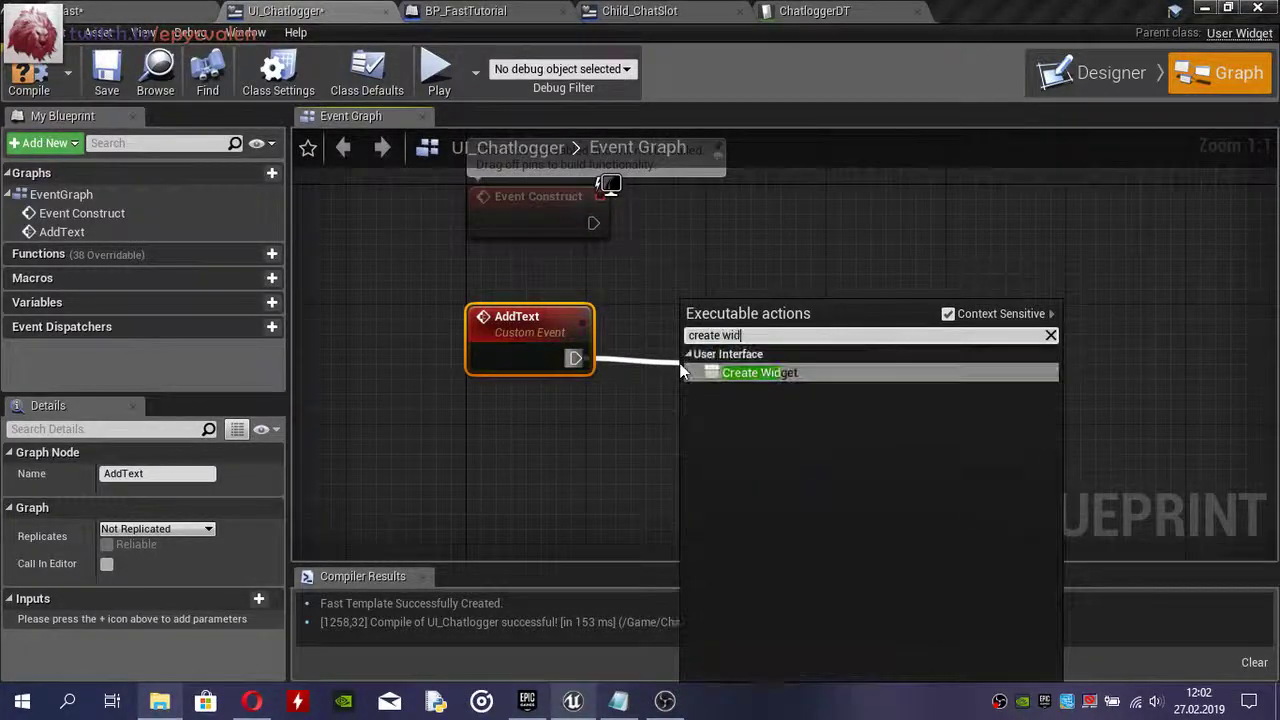
click(699, 284)
click(1105, 73)
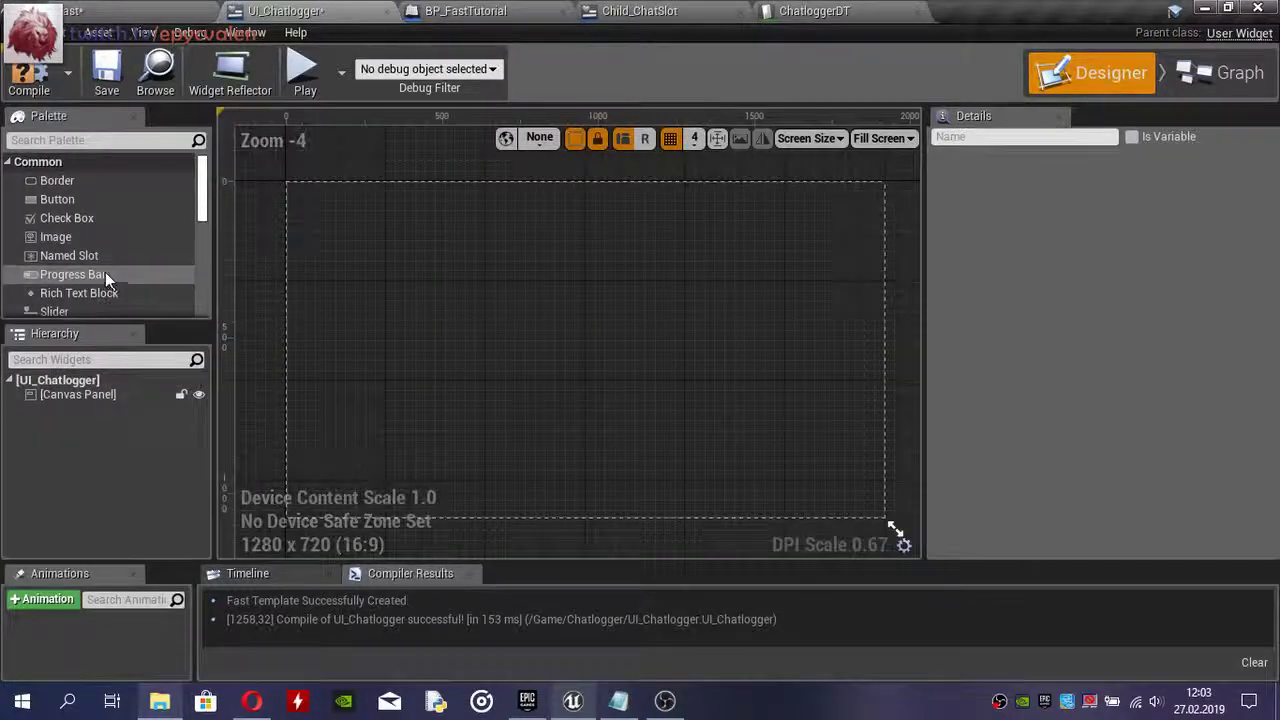
- Add a Scroll Box to the Canvas Panel and wrap it in a Size Box
scroll(105, 272, down, 5)
scroll(83, 257, down, 3)
scroll(47, 177, down, 2)
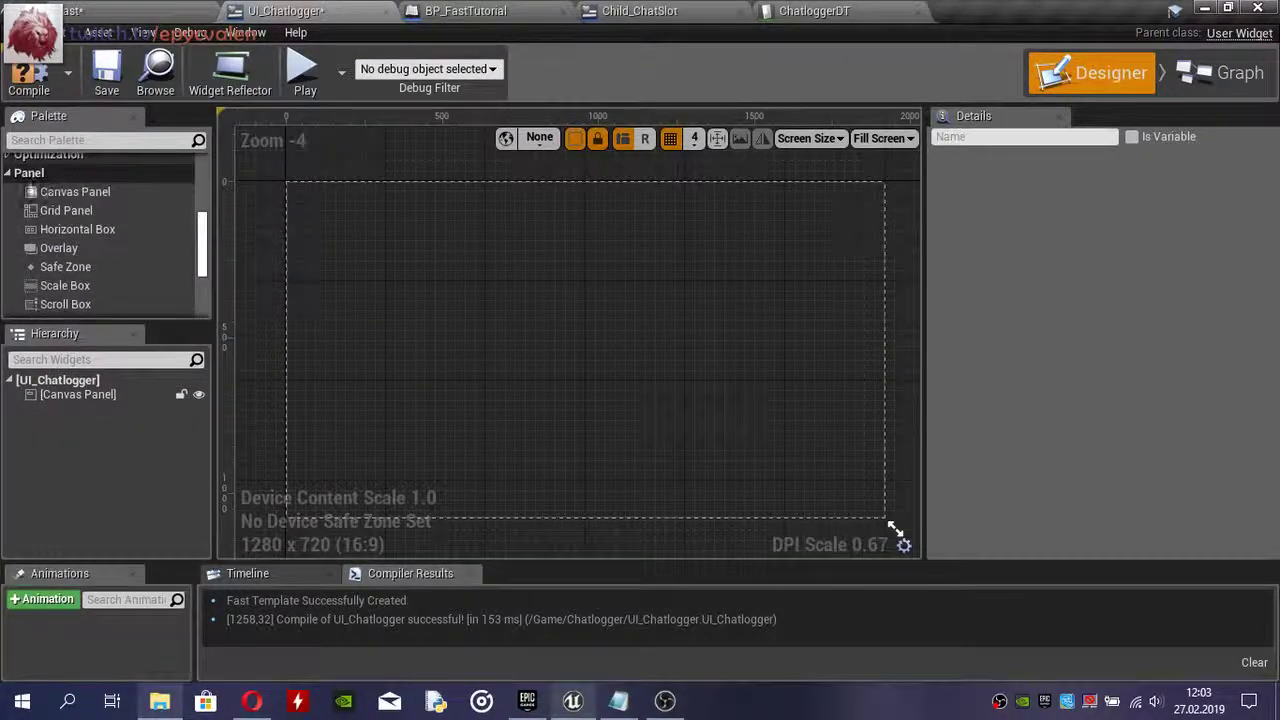
scroll(60, 268, down, 1)
mouse_move(65, 274)
mouse_down()
mouse_move(101, 427)
mouse_move(84, 398)
mouse_up()
right_click(90, 408)
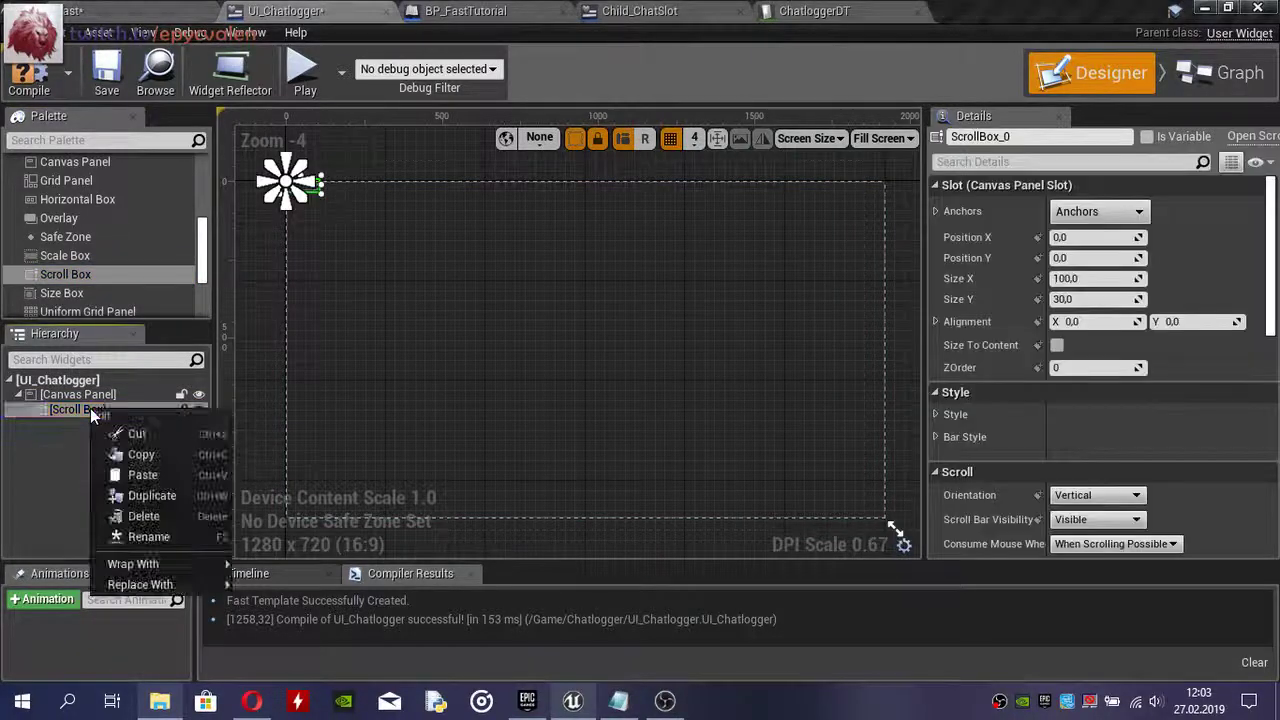
mouse_move(164, 564)
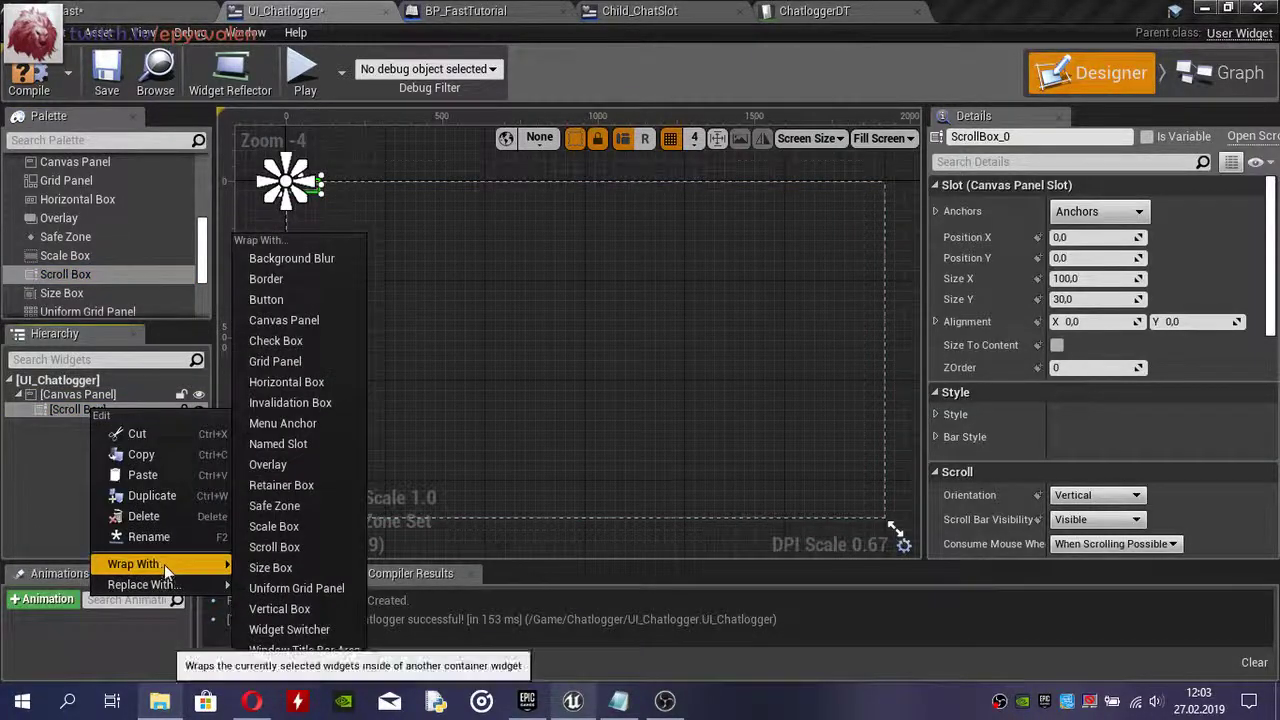
click(332, 568)
- Enable the Size Box's width and height overrides, with the height override at 256
click(114, 410)
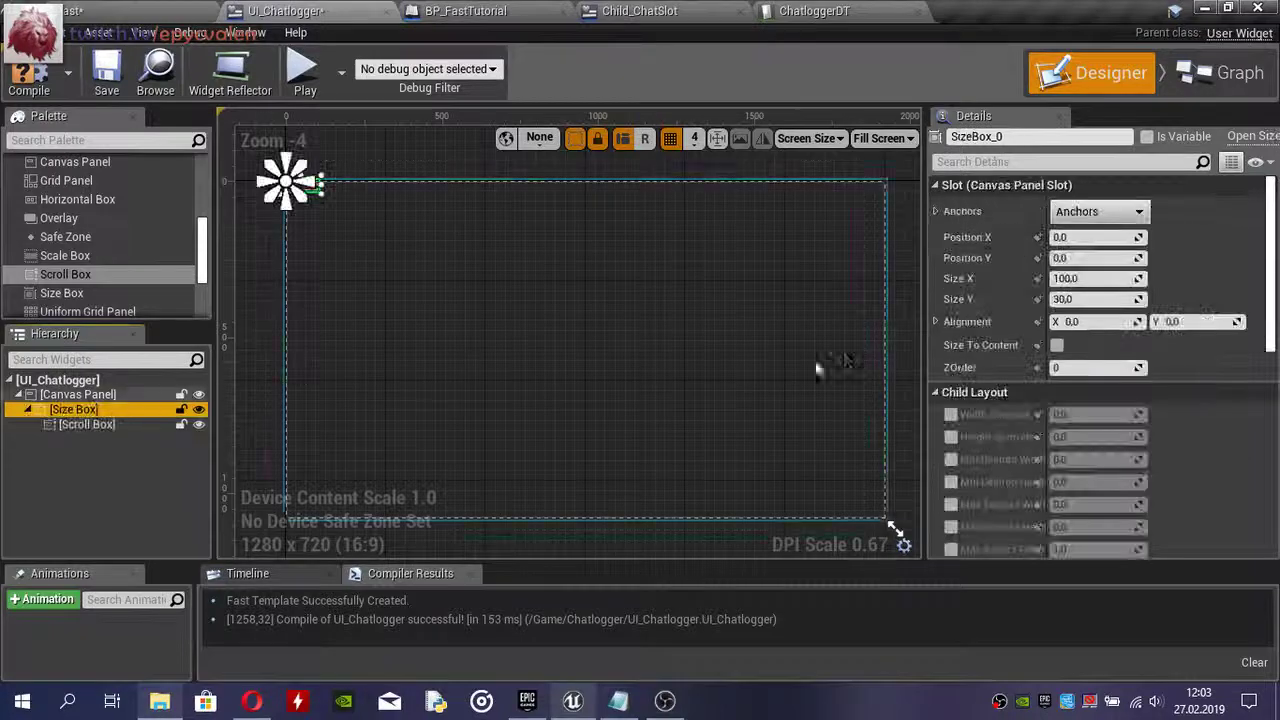
click(951, 414)
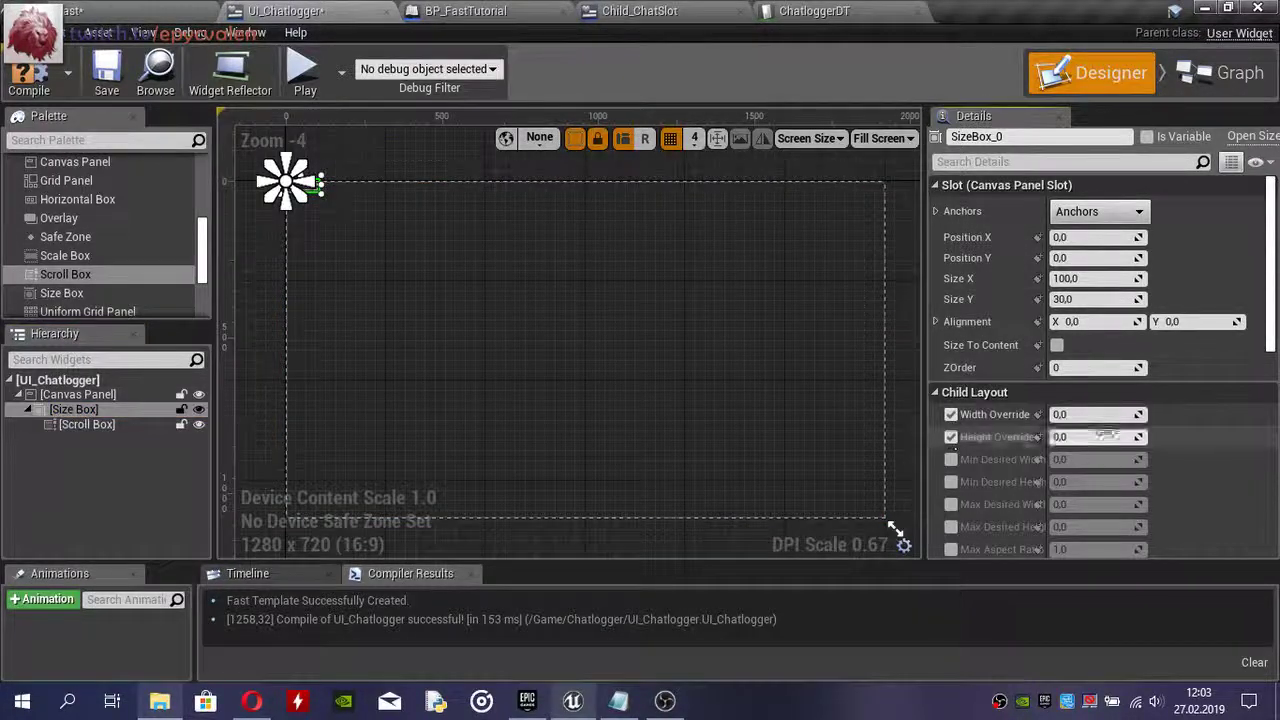
click(951, 437)
click(1088, 437)
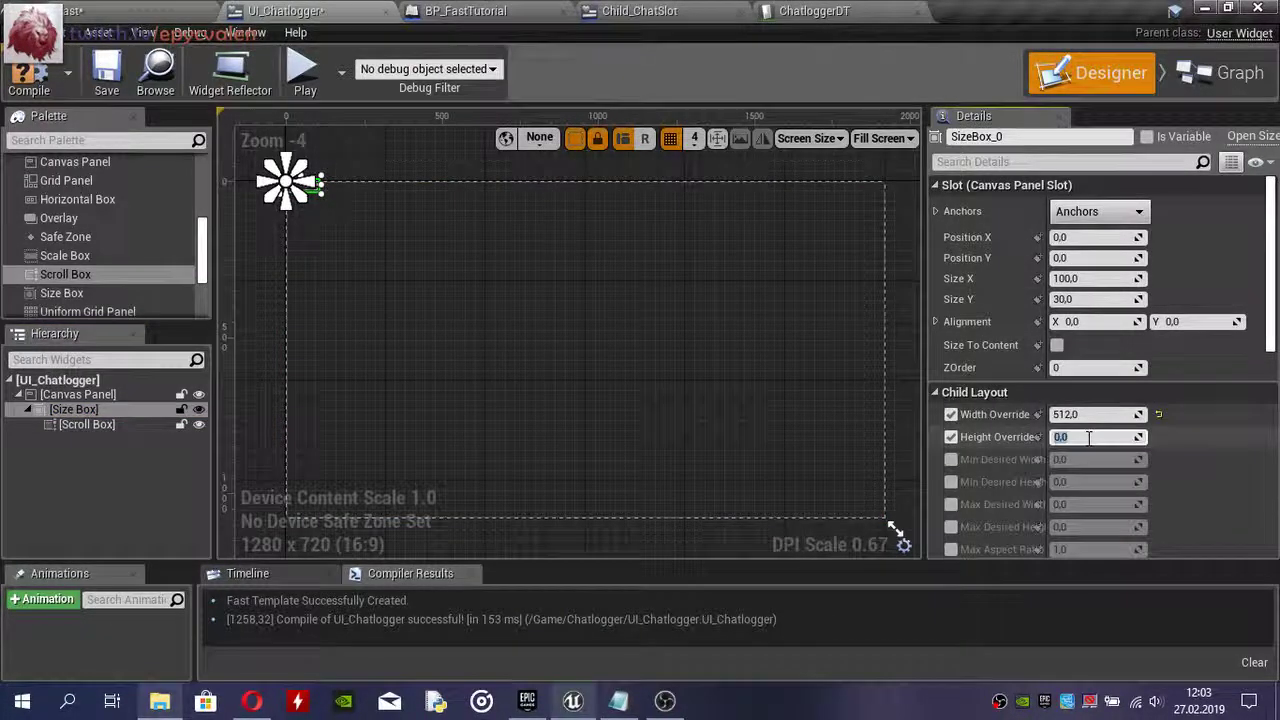
text(256)
key(Return)
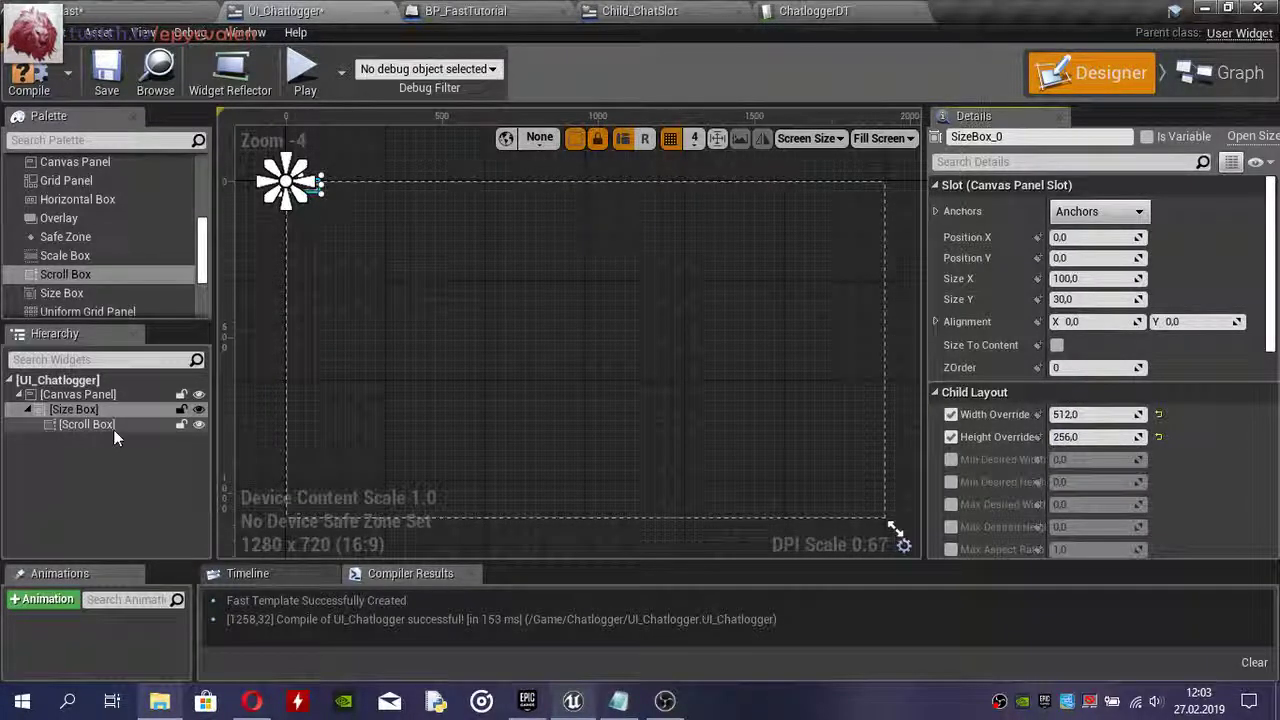
click(1096, 281)
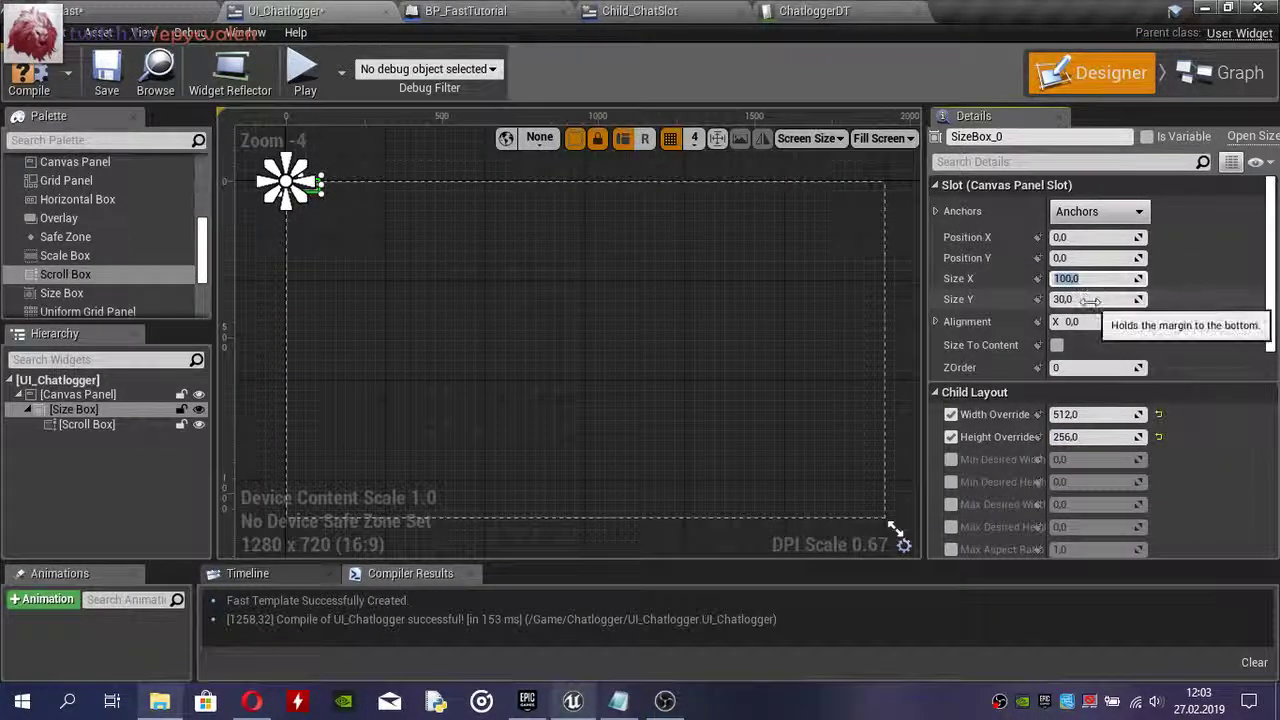
- Set the Size Box's Size X to 512 and Size Y to 256
text(512)
click(1090, 301)
text(256)
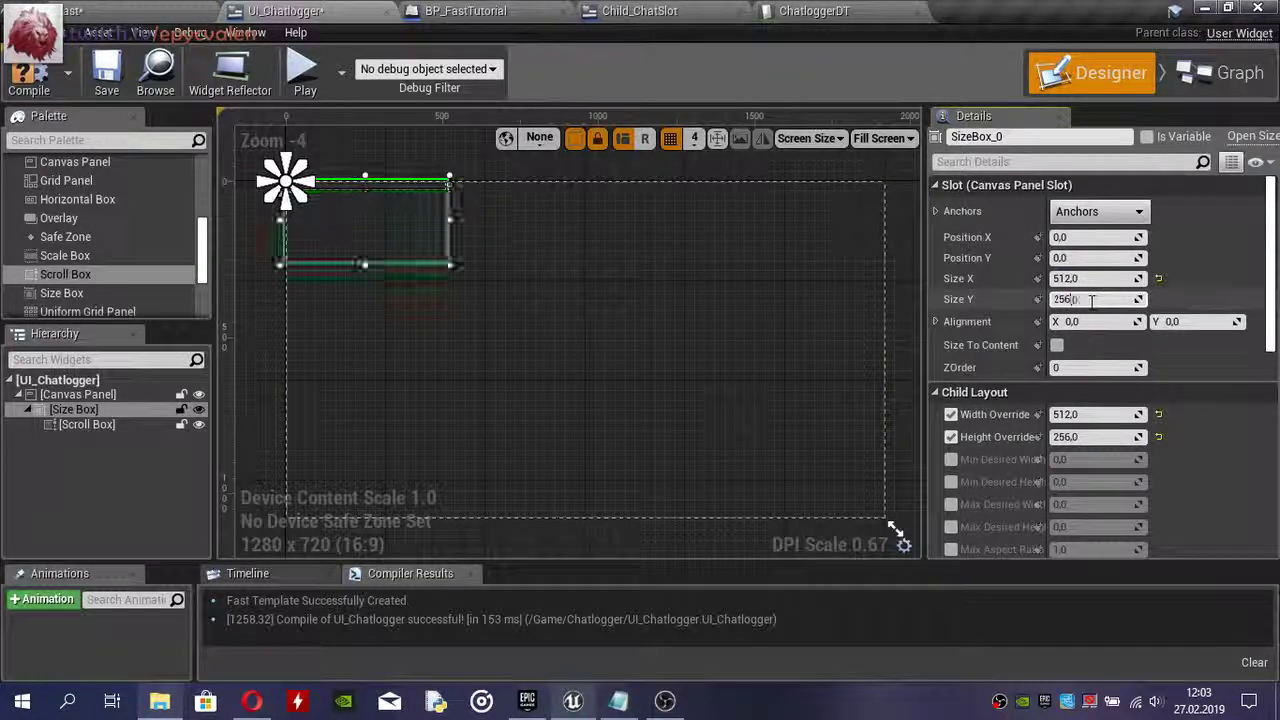
key(Return)
- Anchor the Size Box to the bottom-left corner
click(105, 424)
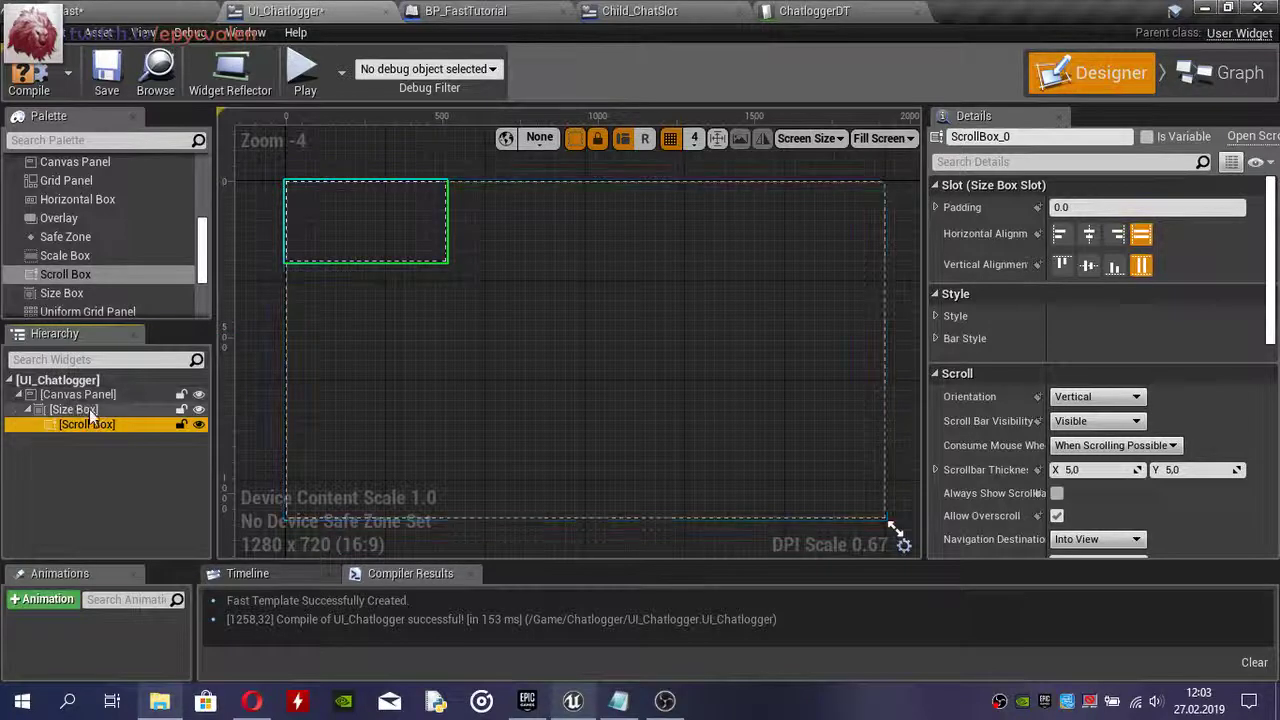
click(89, 409)
click(1099, 211)
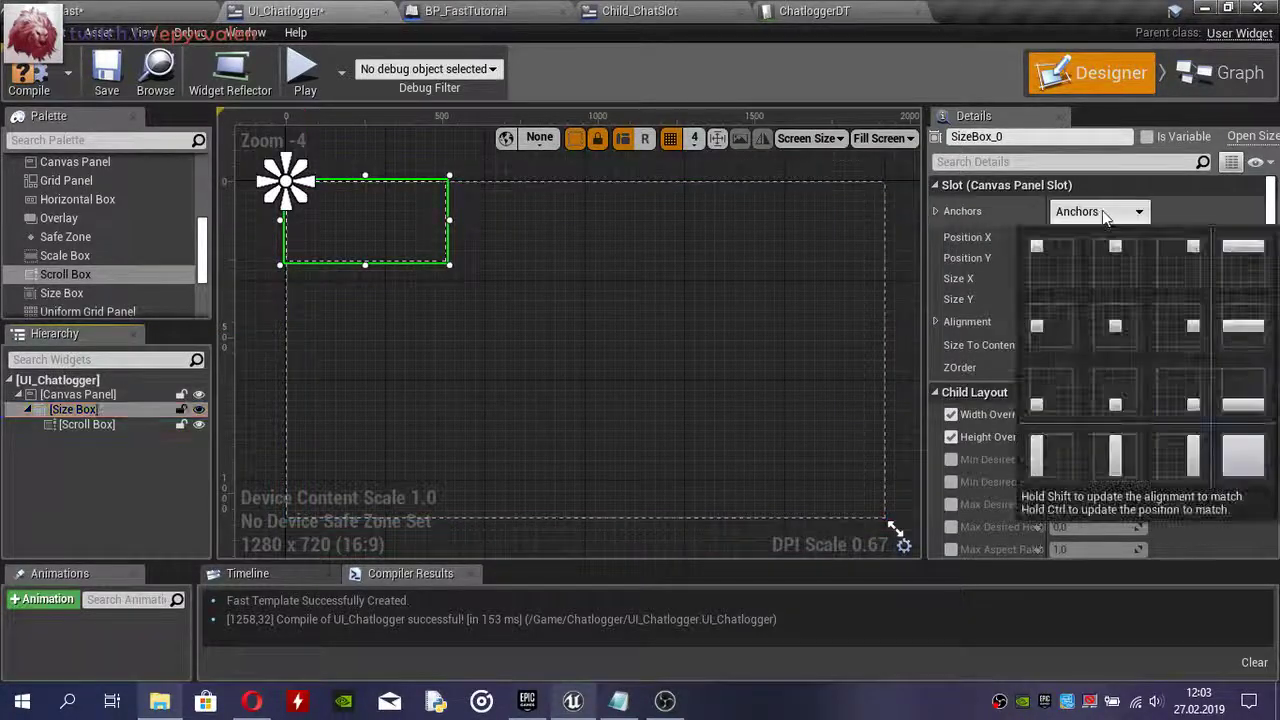
click(1057, 350)
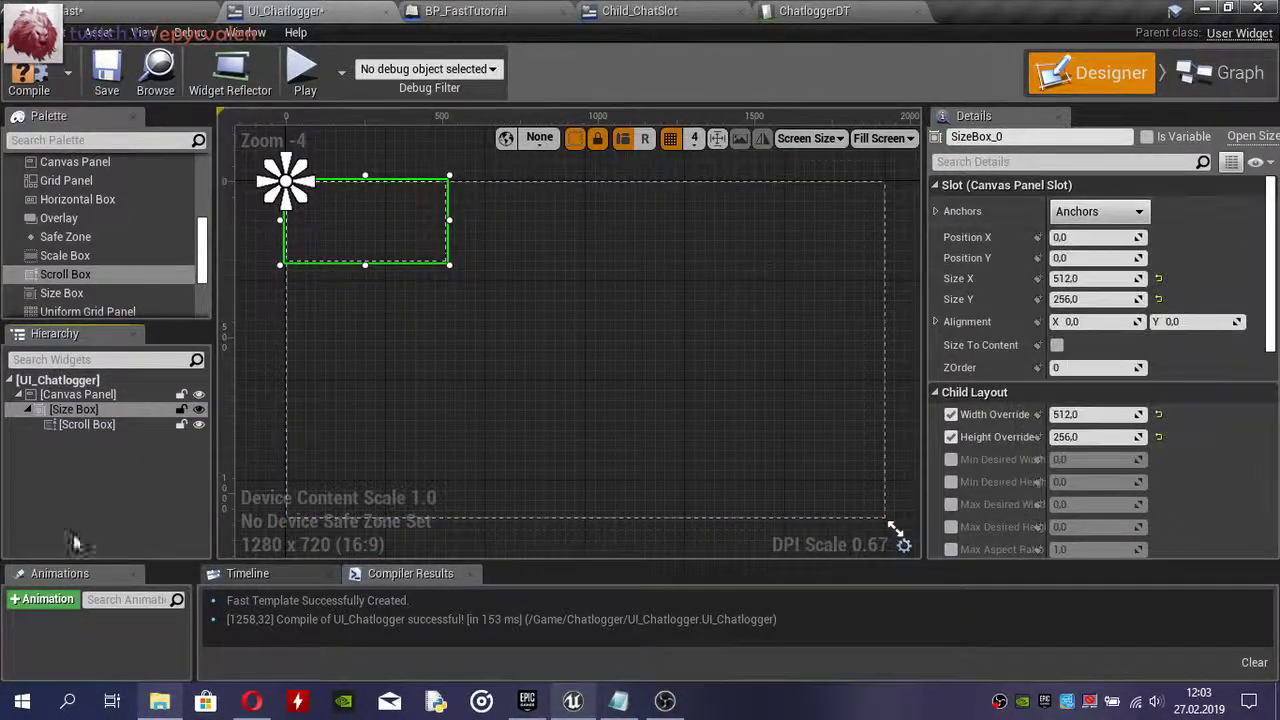
click(117, 413)
click(1099, 211)
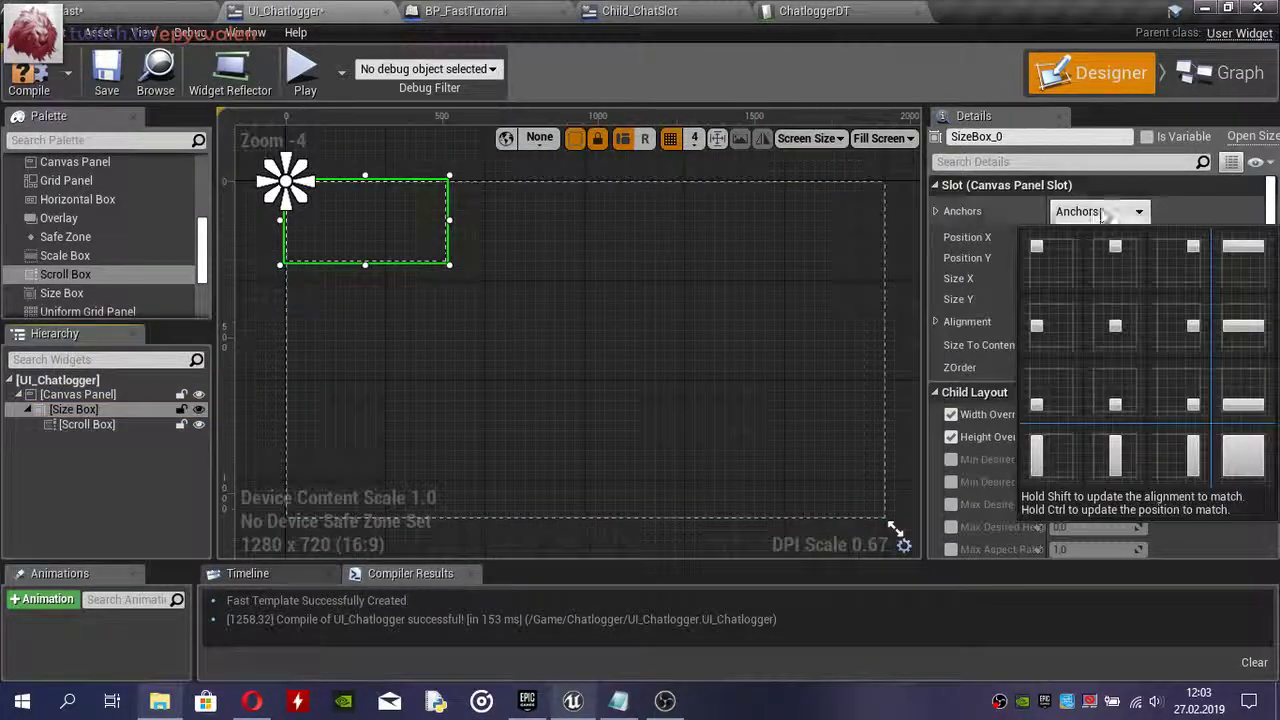
click(1052, 390)
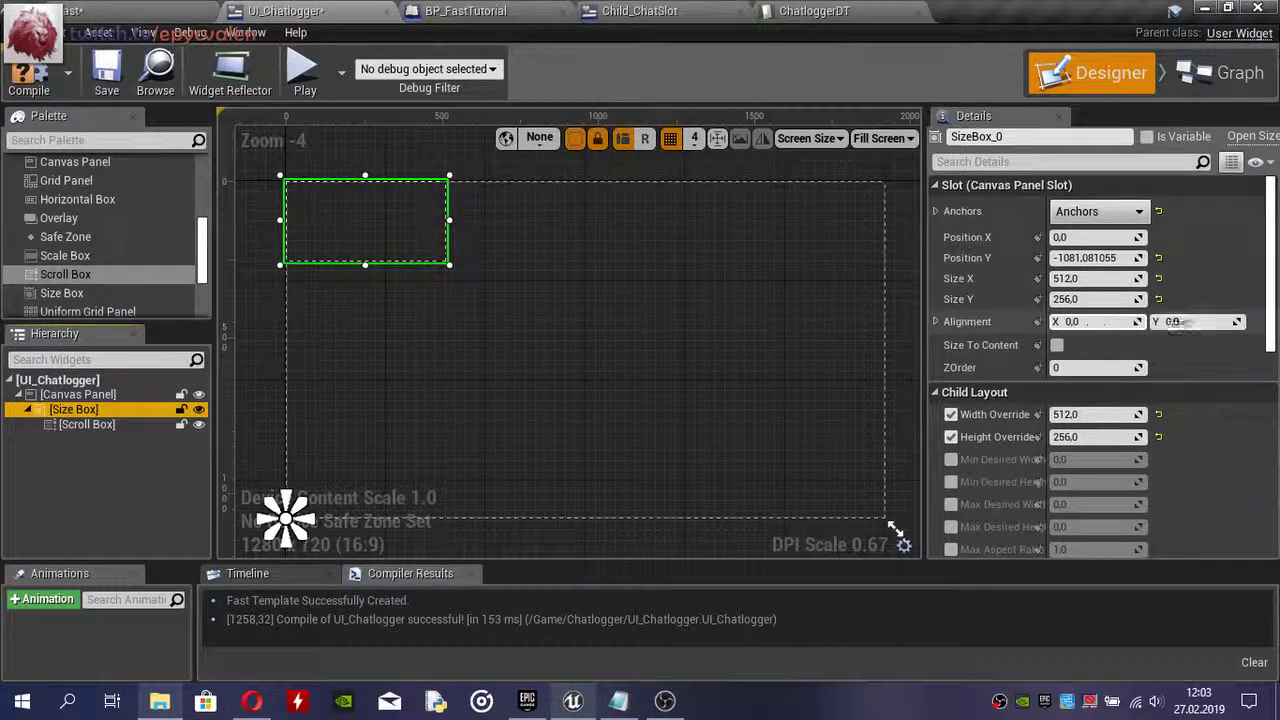
- Set the Size Box's vertical alignment to 1 and its position to 16, -16
click(1186, 322)
text(1)
key(Return)
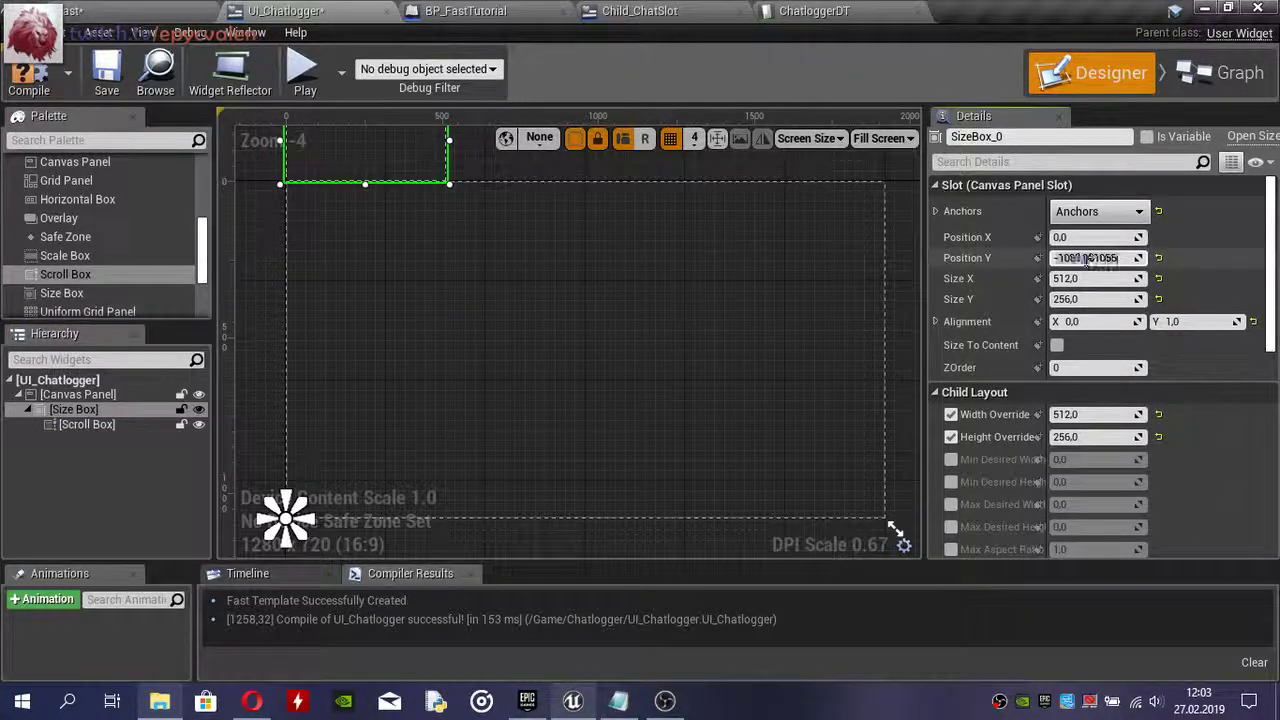
text(0)
key(Return)
scroll(571, 406, up, 2)
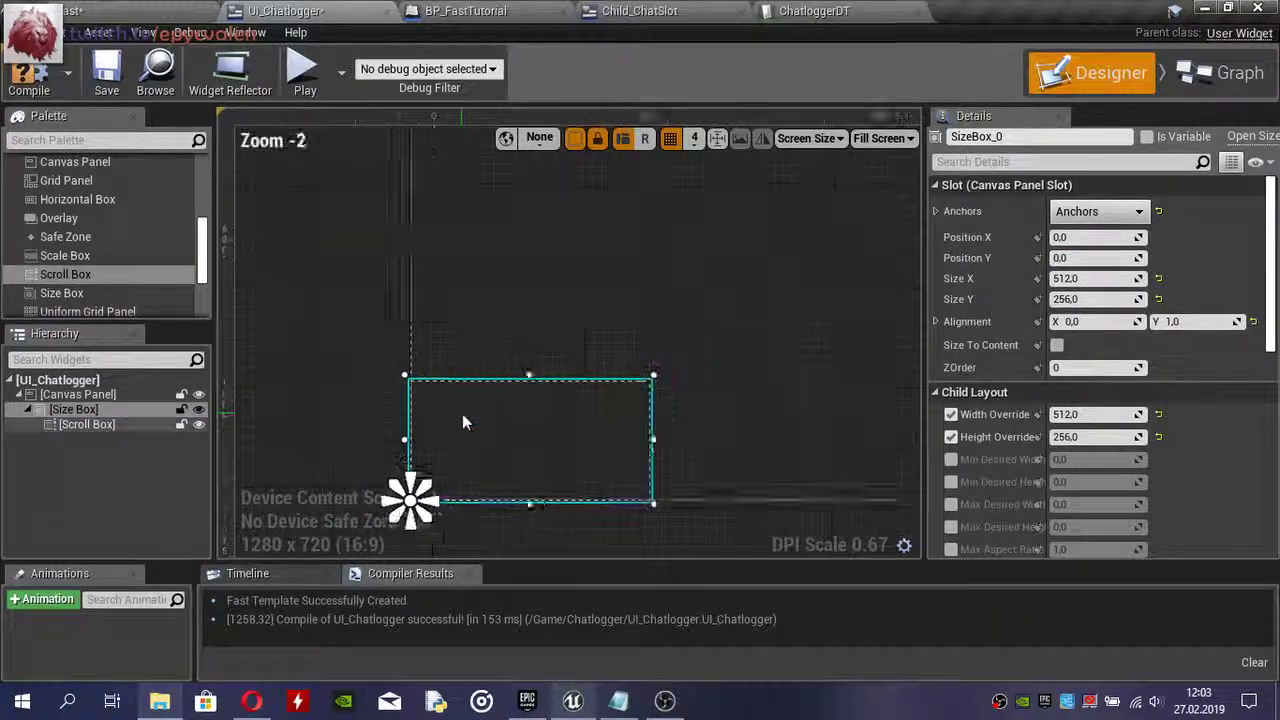
scroll(463, 423, up, 1)
scroll(496, 408, up, 3)
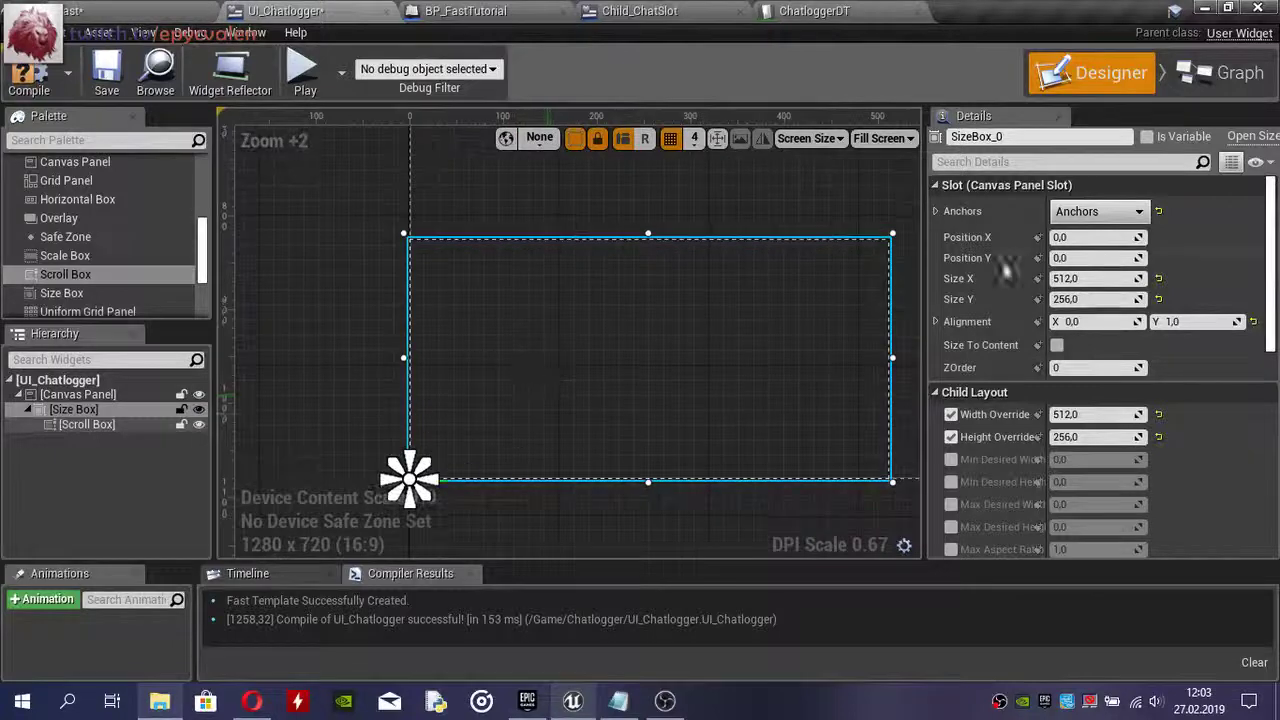
click(1086, 236)
text(16)
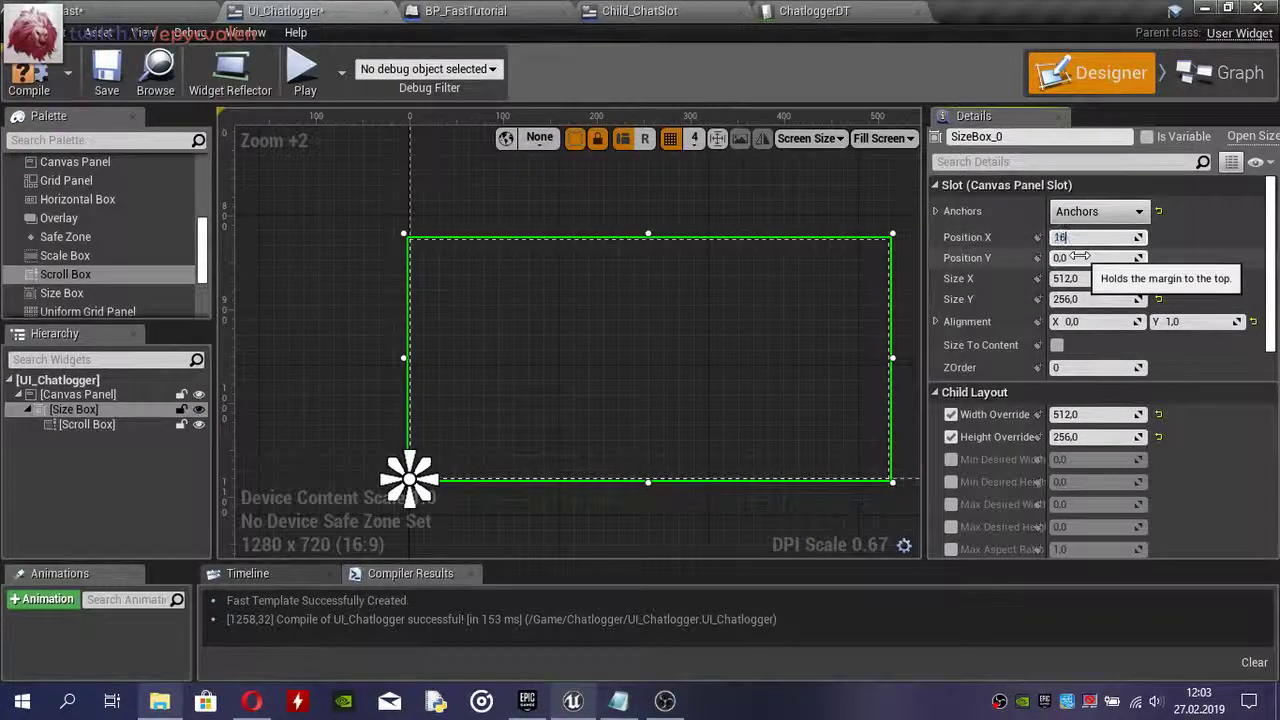
key(Return)
click(1078, 257)
text(-16)
key(Return)
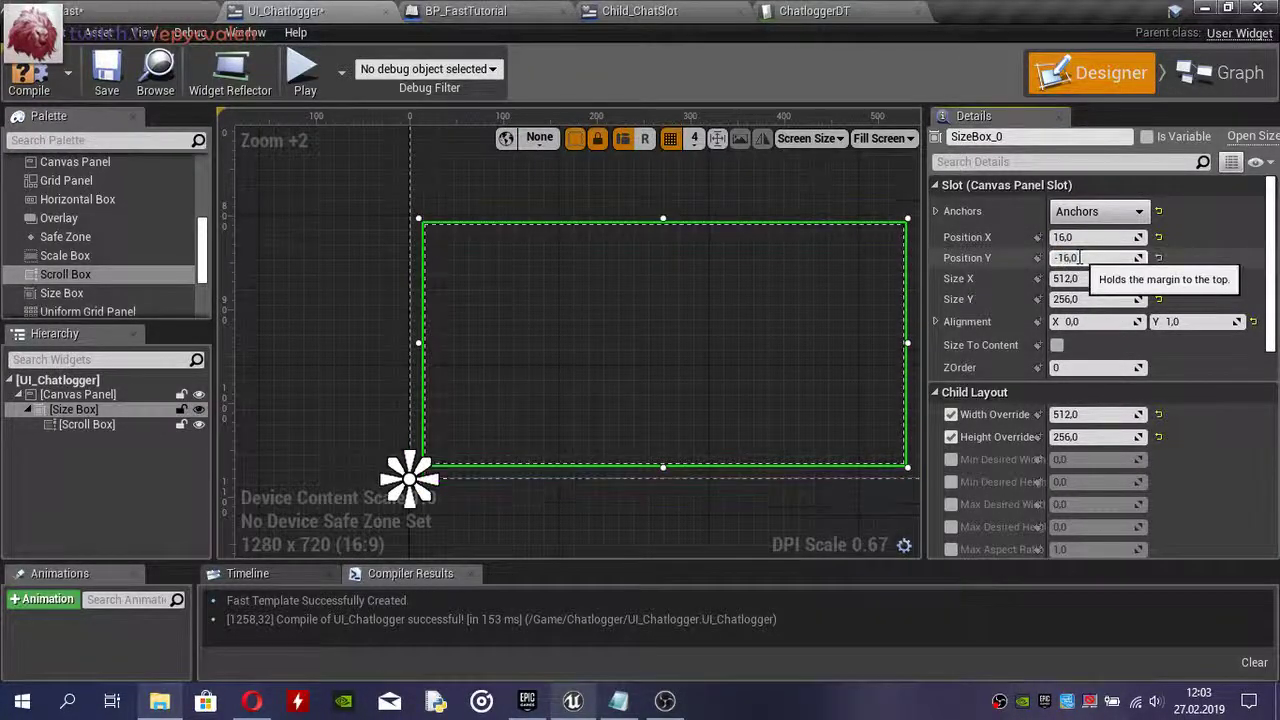
- Compile, then rename the Scroll Box to Chatlog and mark it Is Variable
click(22, 70)
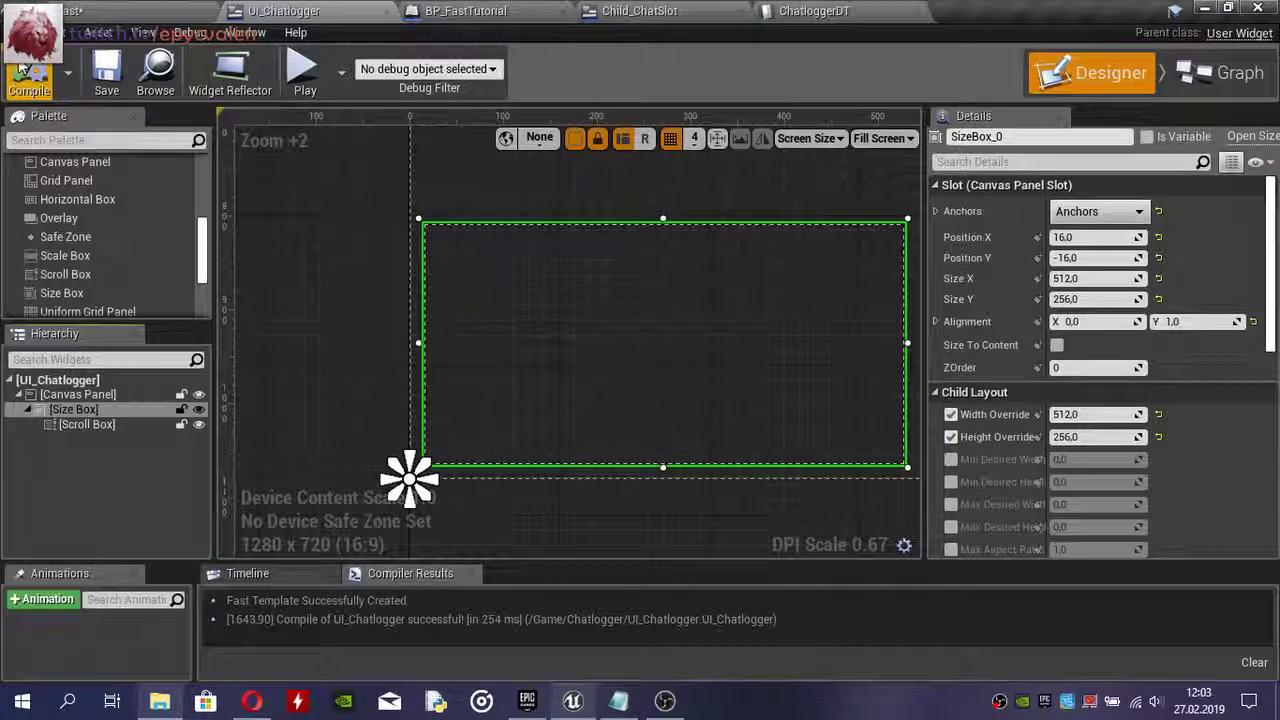
click(99, 424)
click(99, 428)
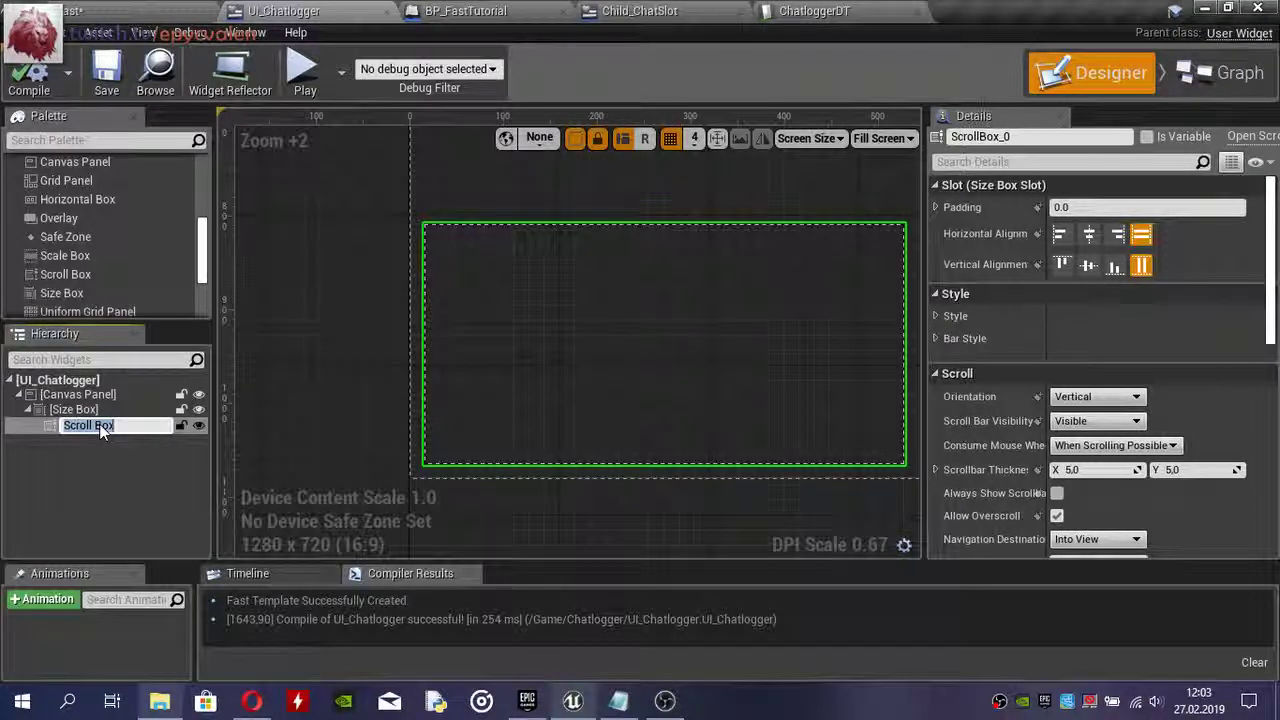
text(Chatlo)
key(Return)
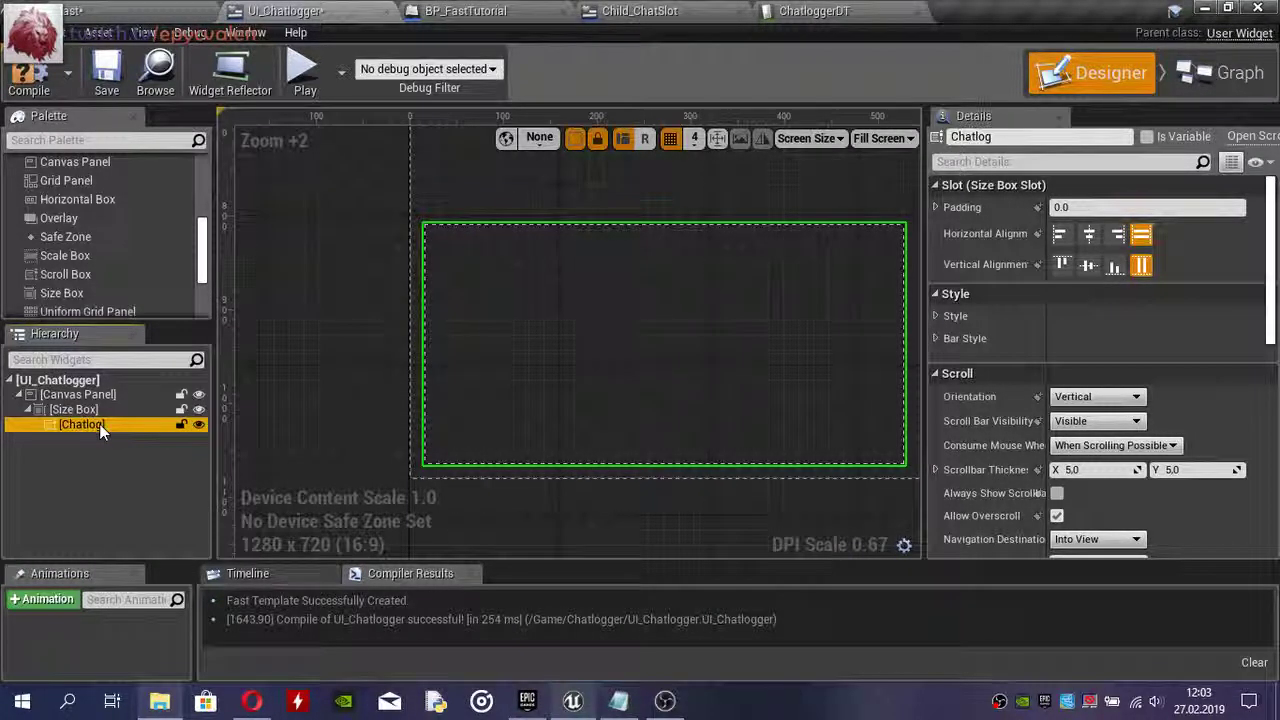
click(1146, 136)
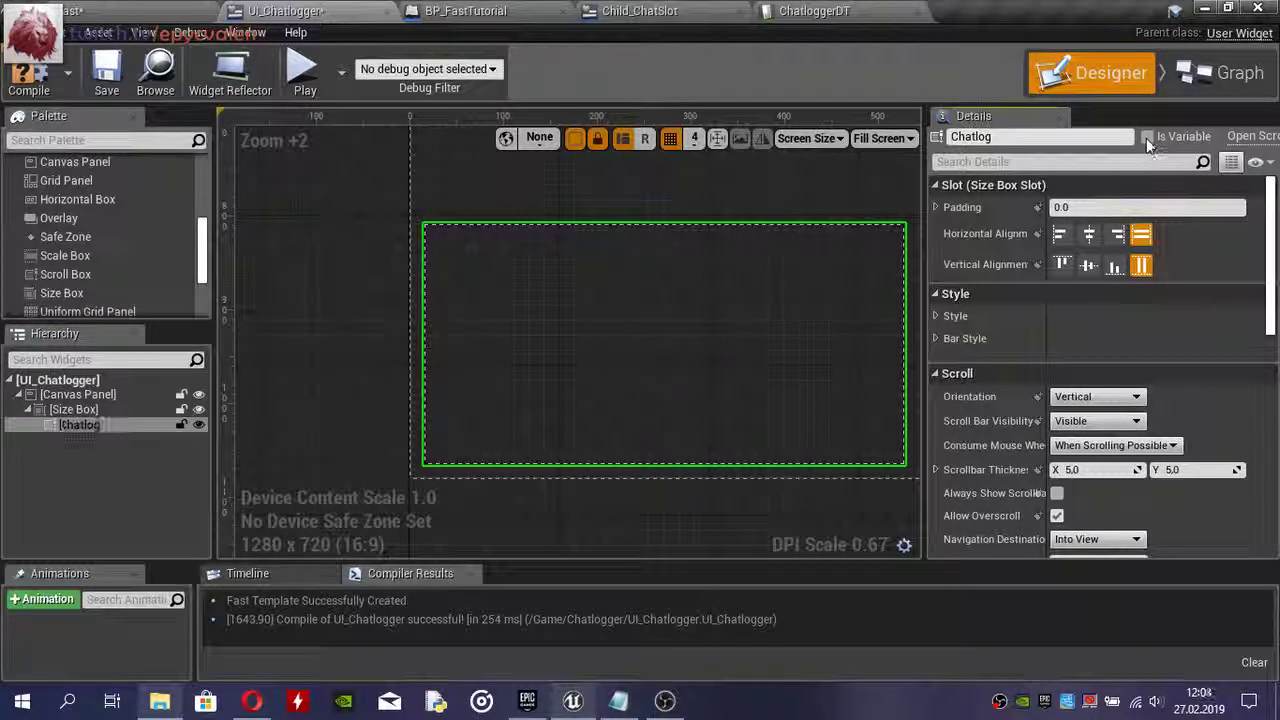
click(1223, 80)
- Place a Chatlog getter in the graph and connect it to an Add Child node
click(55, 324)
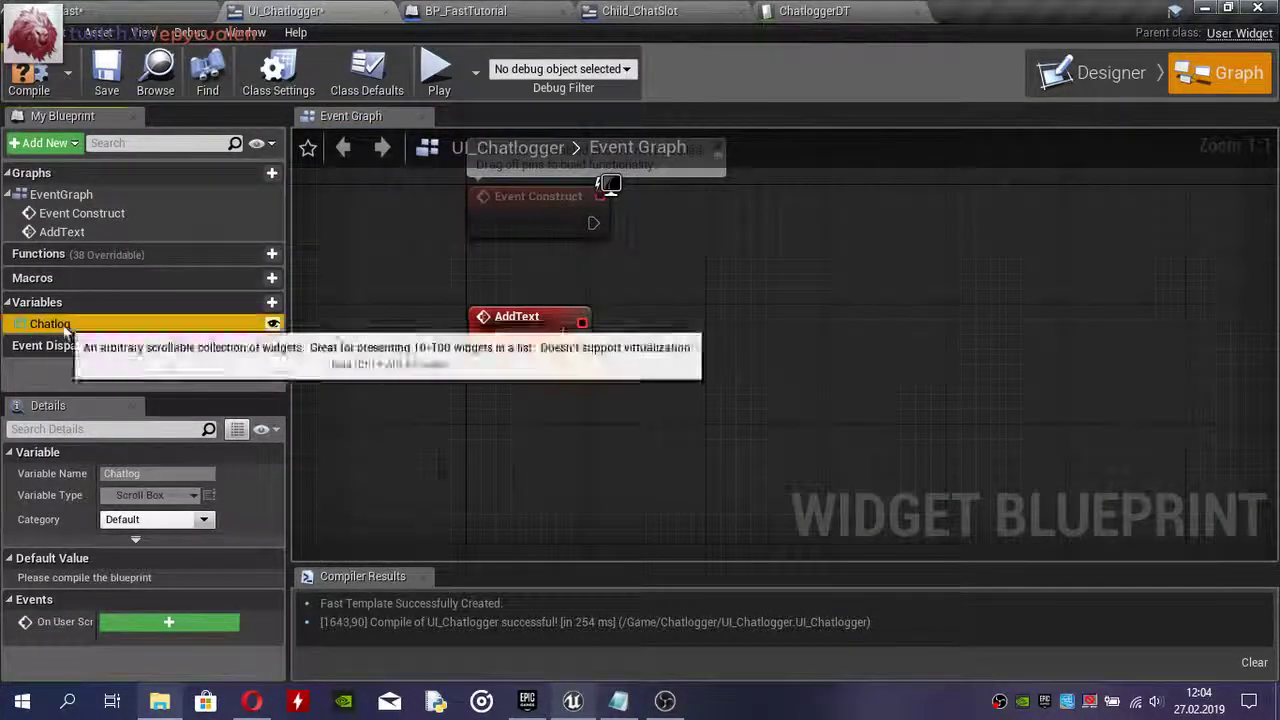
drag(65, 330, 472, 470)
click(525, 464)
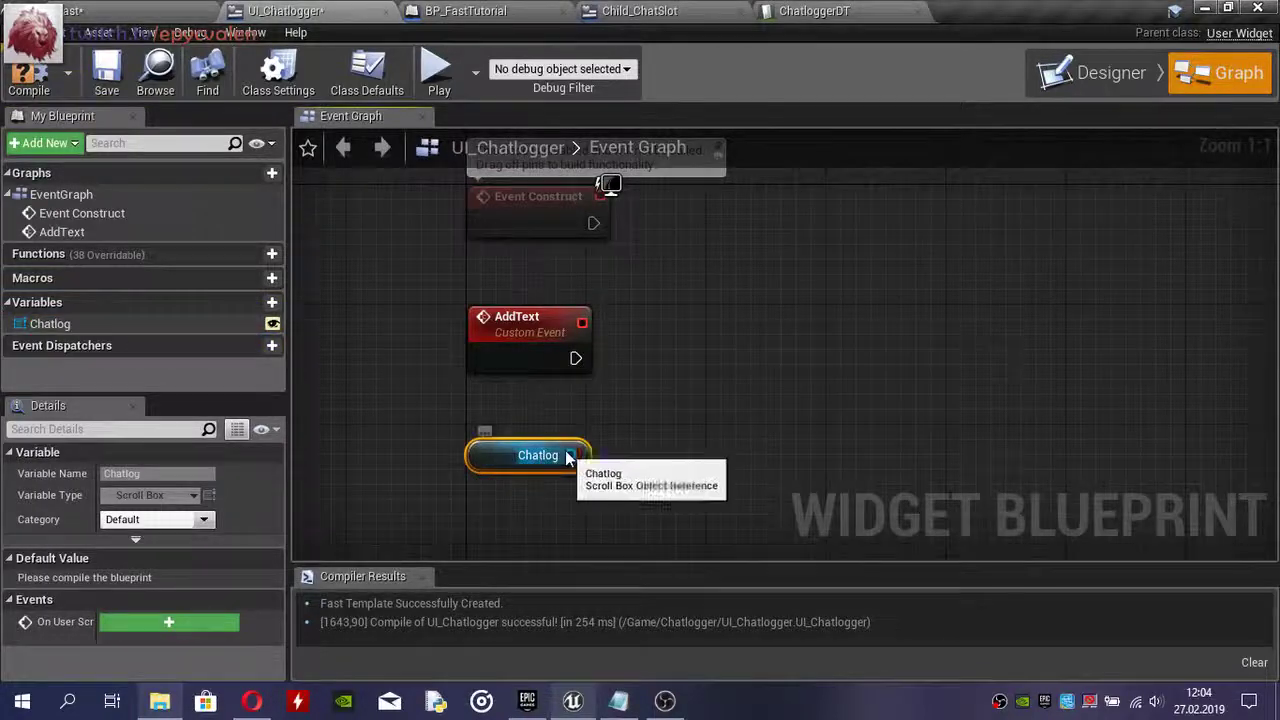
drag(569, 455, 715, 448)
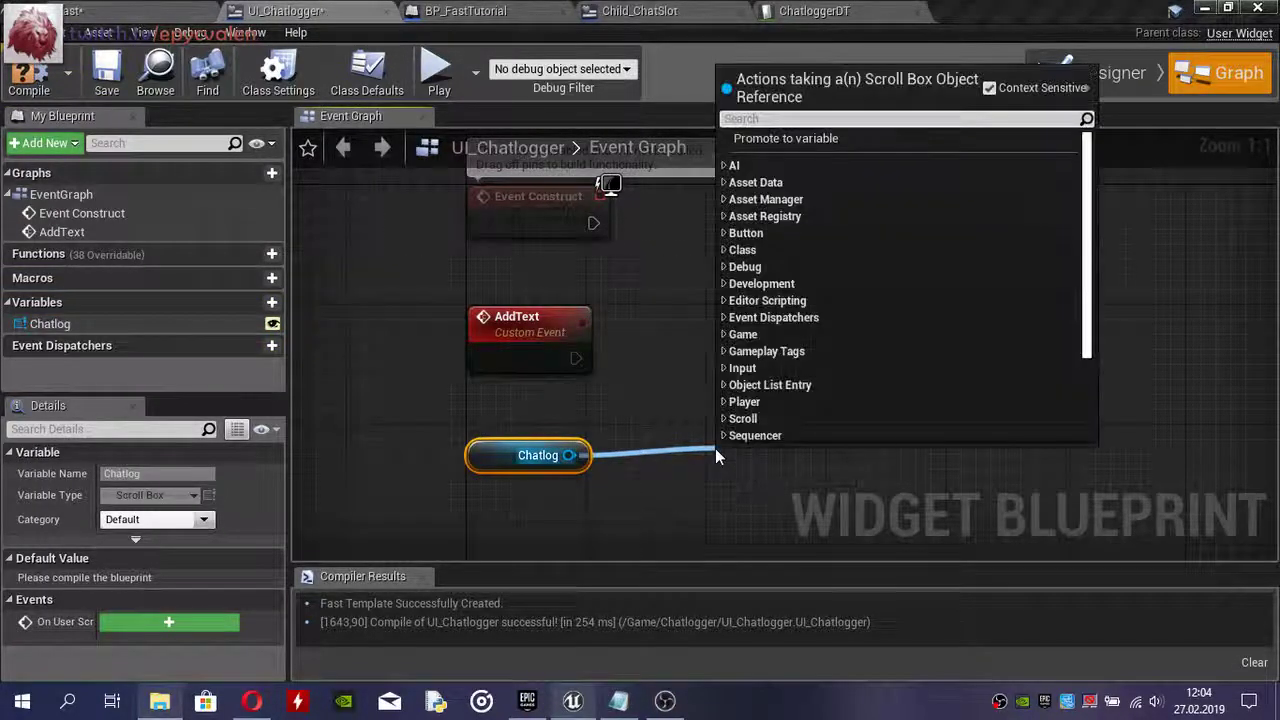
text(add)
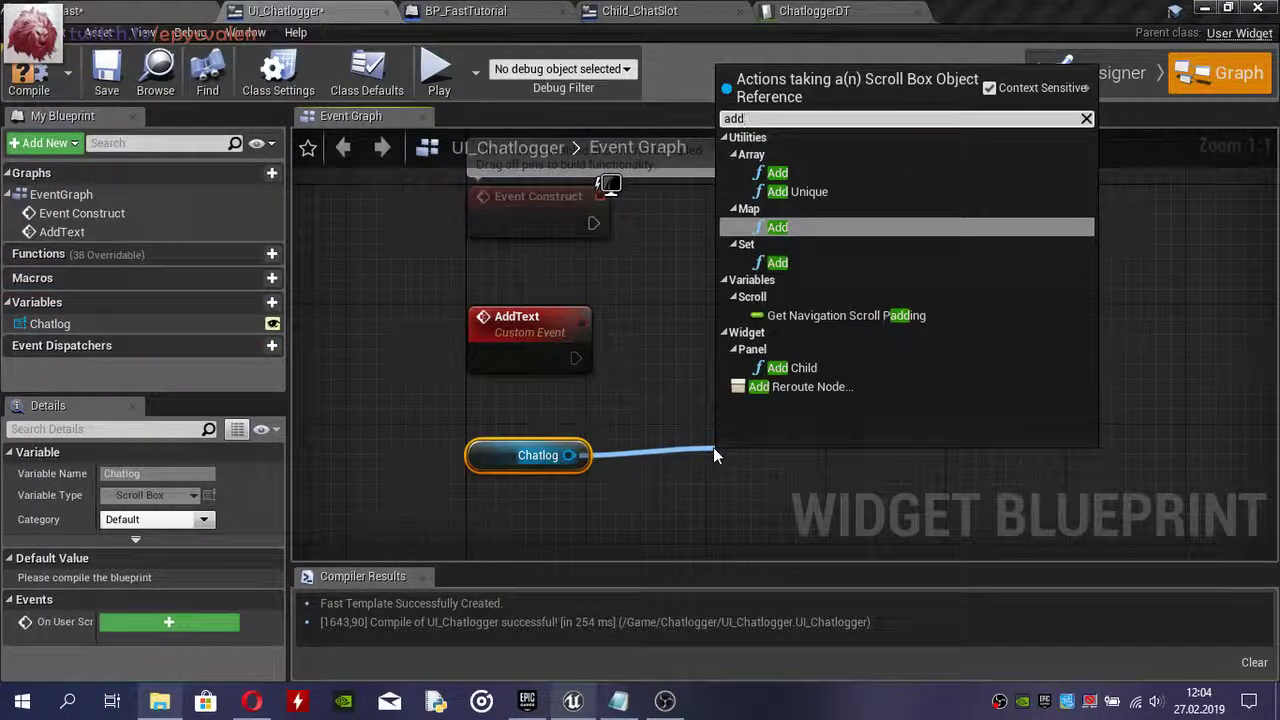
text( chi)
key(Return)
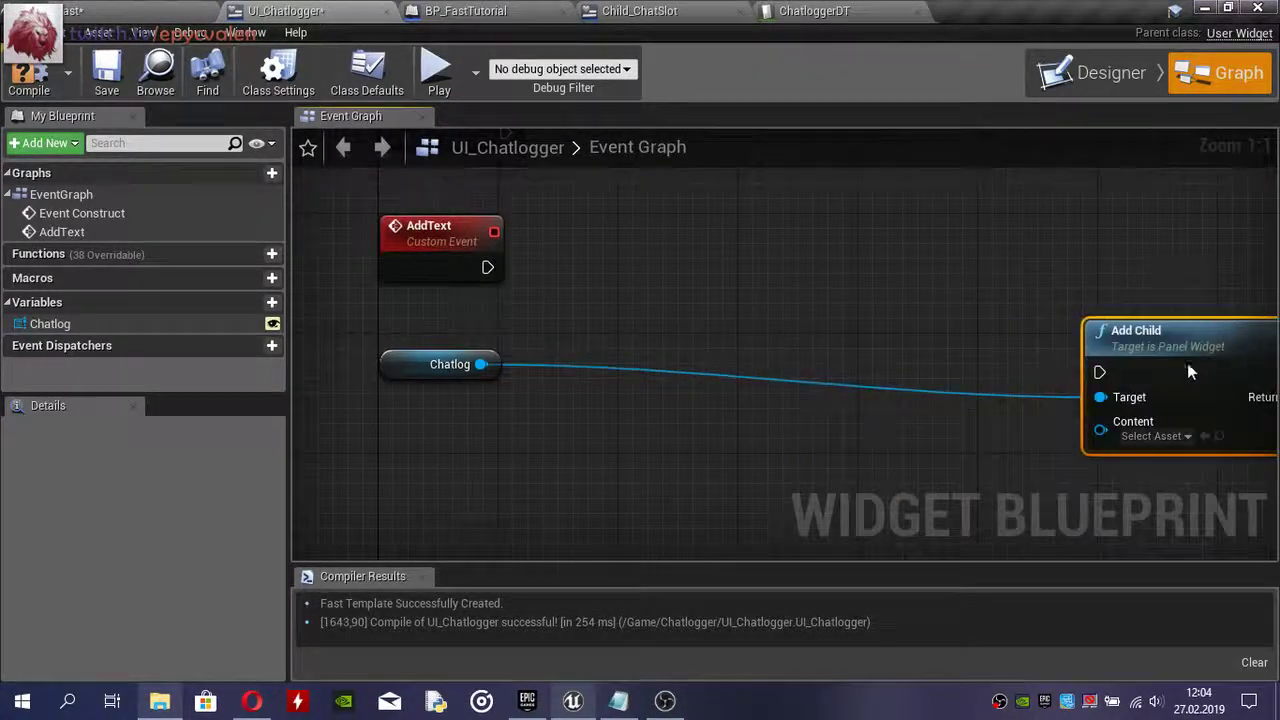
drag(733, 406, 1171, 363)
- Run a Create Widget node of class Child_ChatSlot after AddText
drag(482, 270, 599, 268)
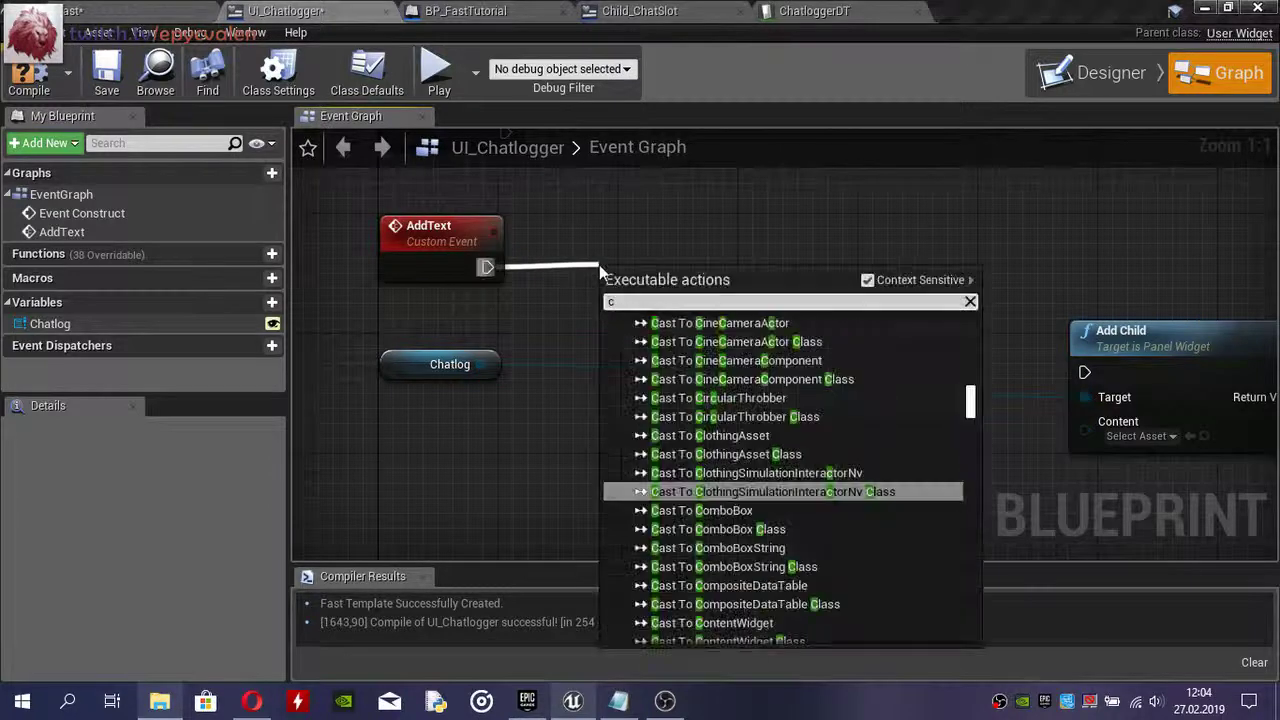
text(create)
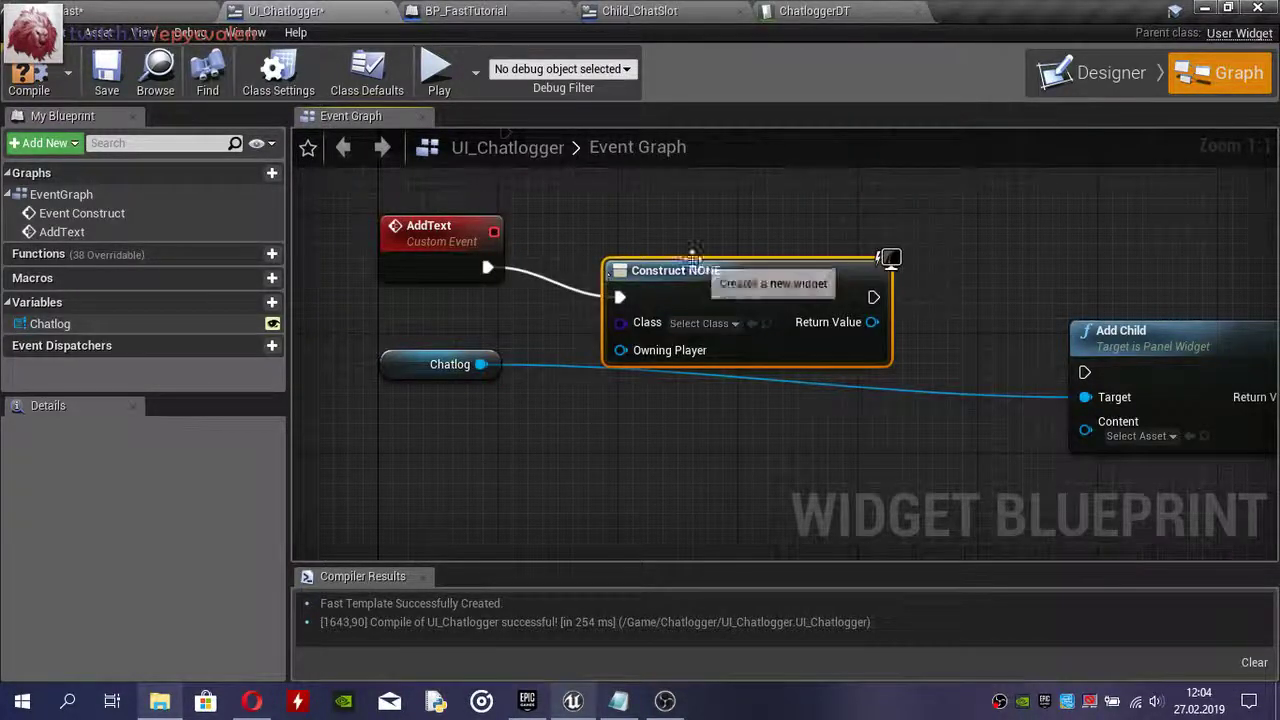
drag(688, 266, 706, 230)
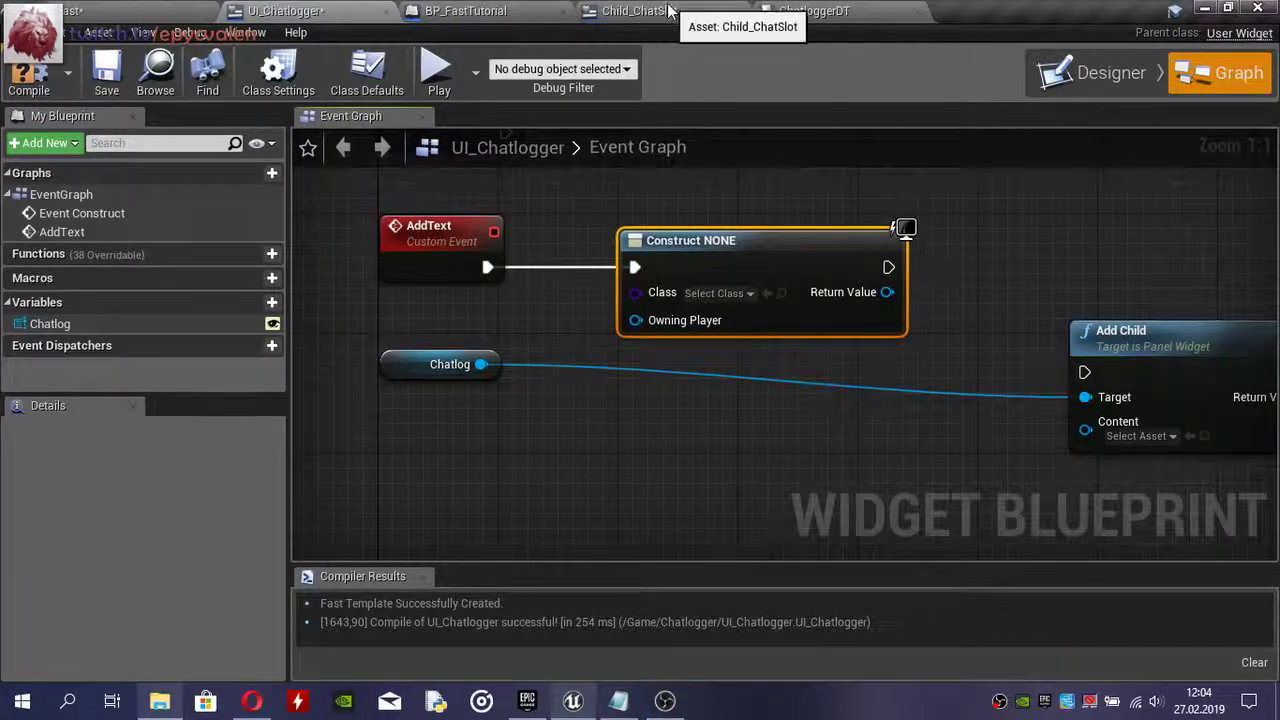
click(716, 292)
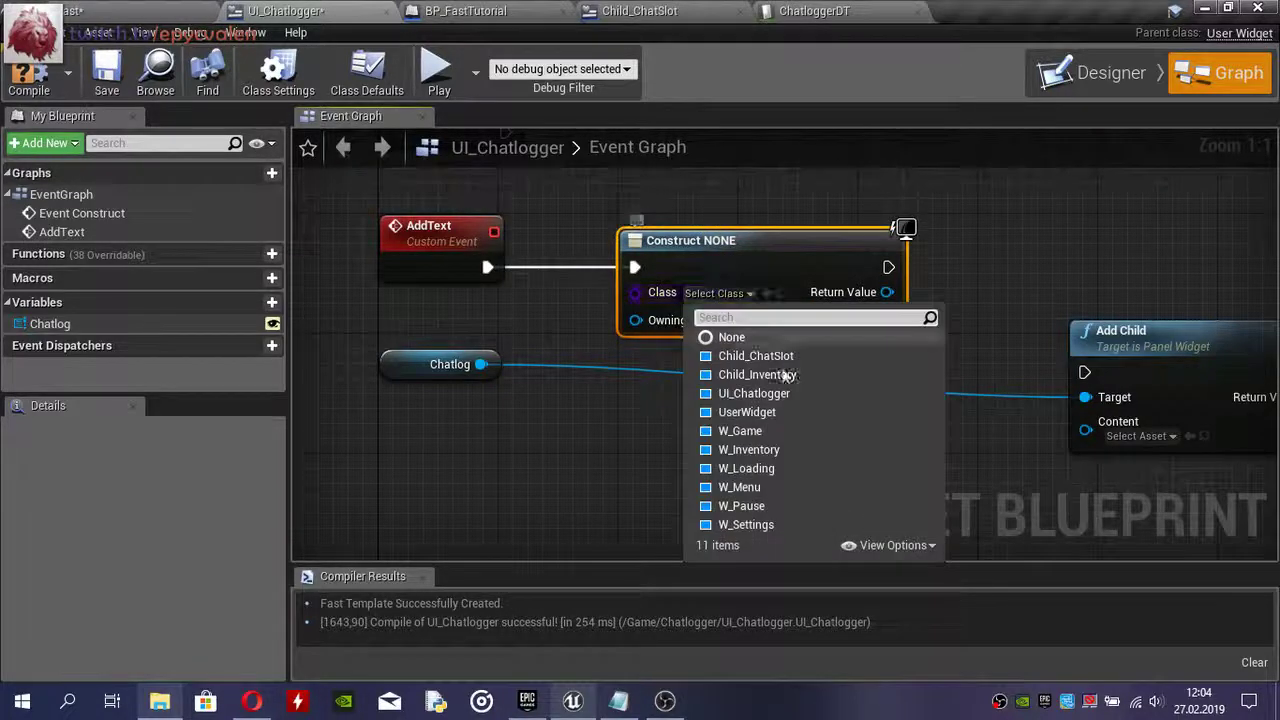
click(777, 357)
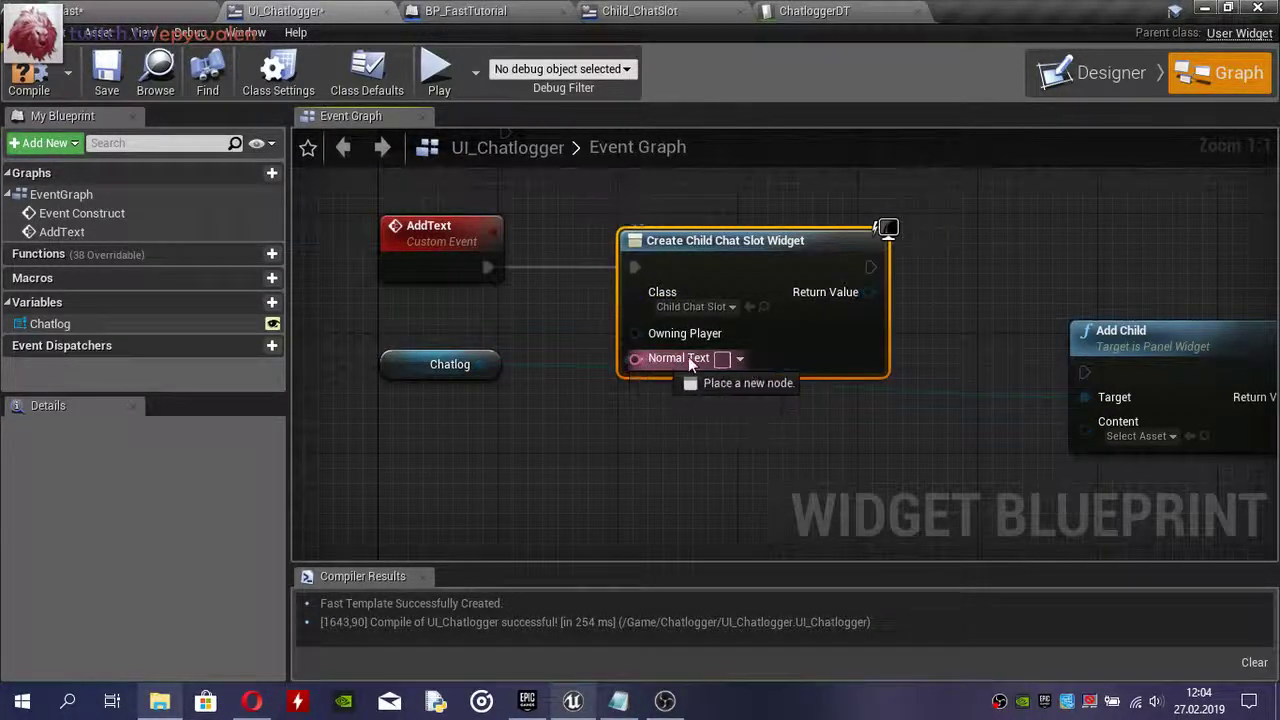
click(680, 10)
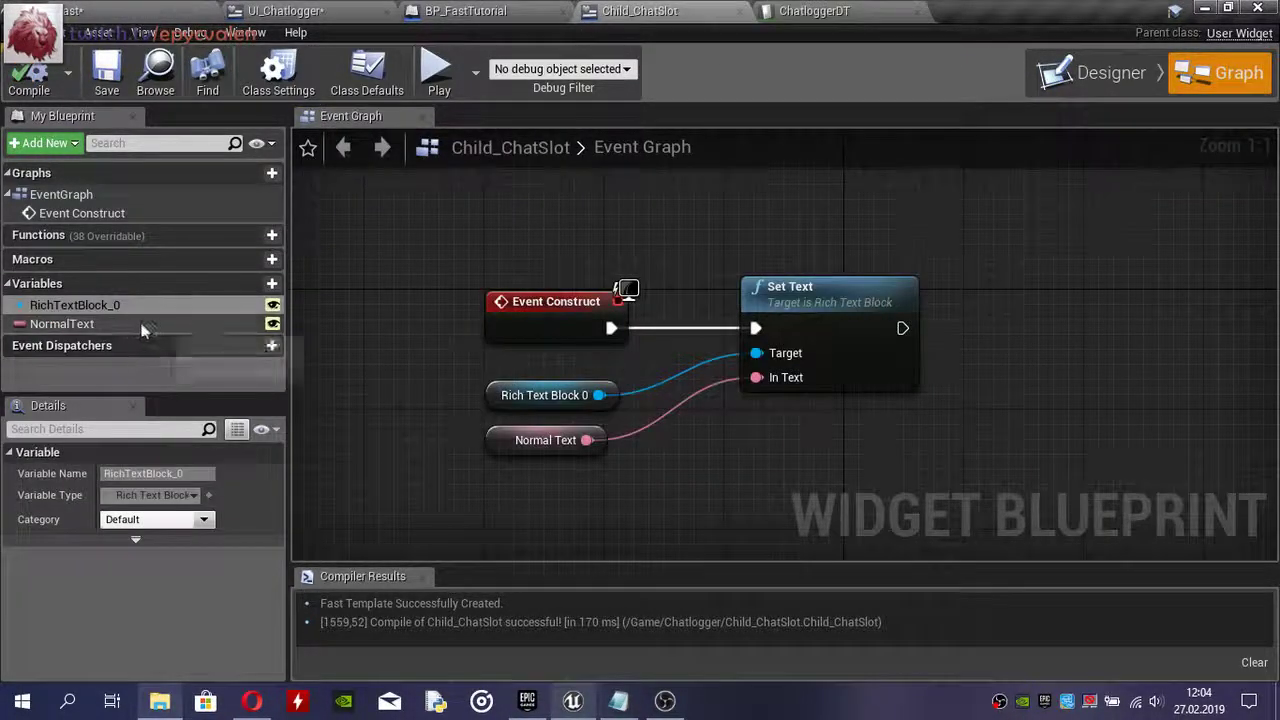
click(290, 10)
mouse_move(635, 358)
mouse_down()
mouse_move(461, 285)
mouse_move(489, 284)
mouse_up()
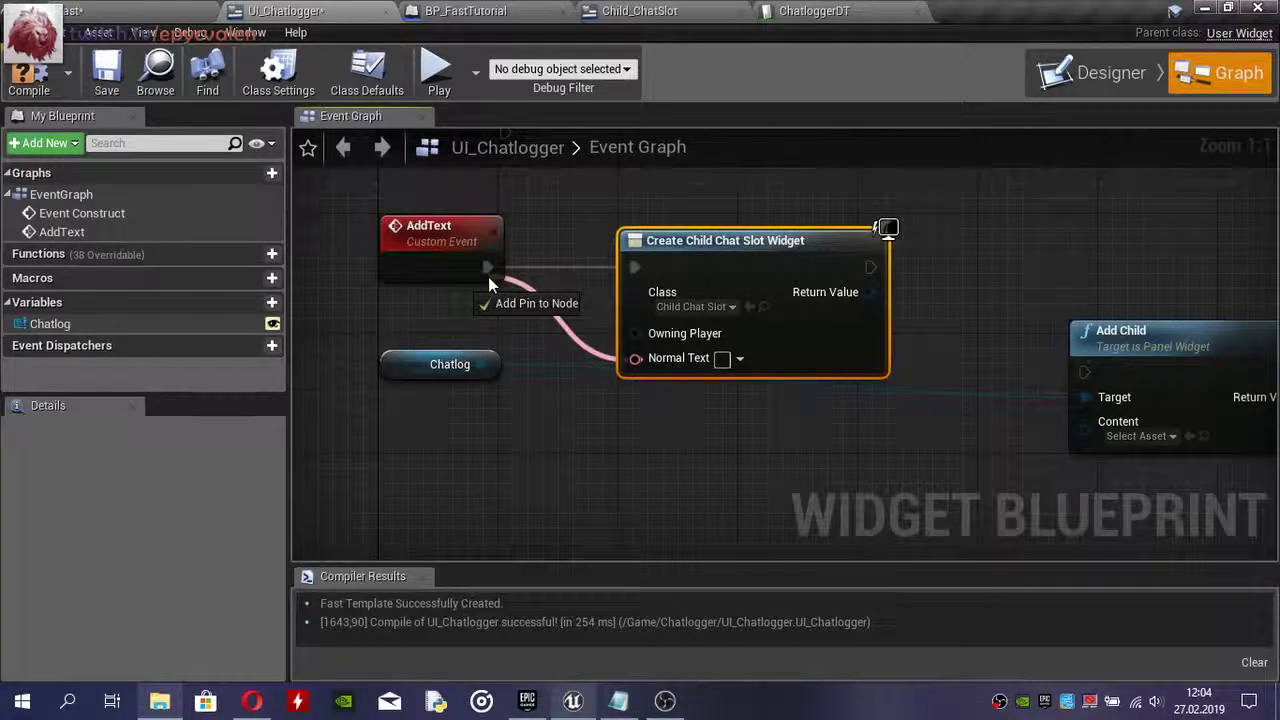
- Give AddText an input named Chat that feeds the widget's Normal Text
drag(488, 276, 488, 276)
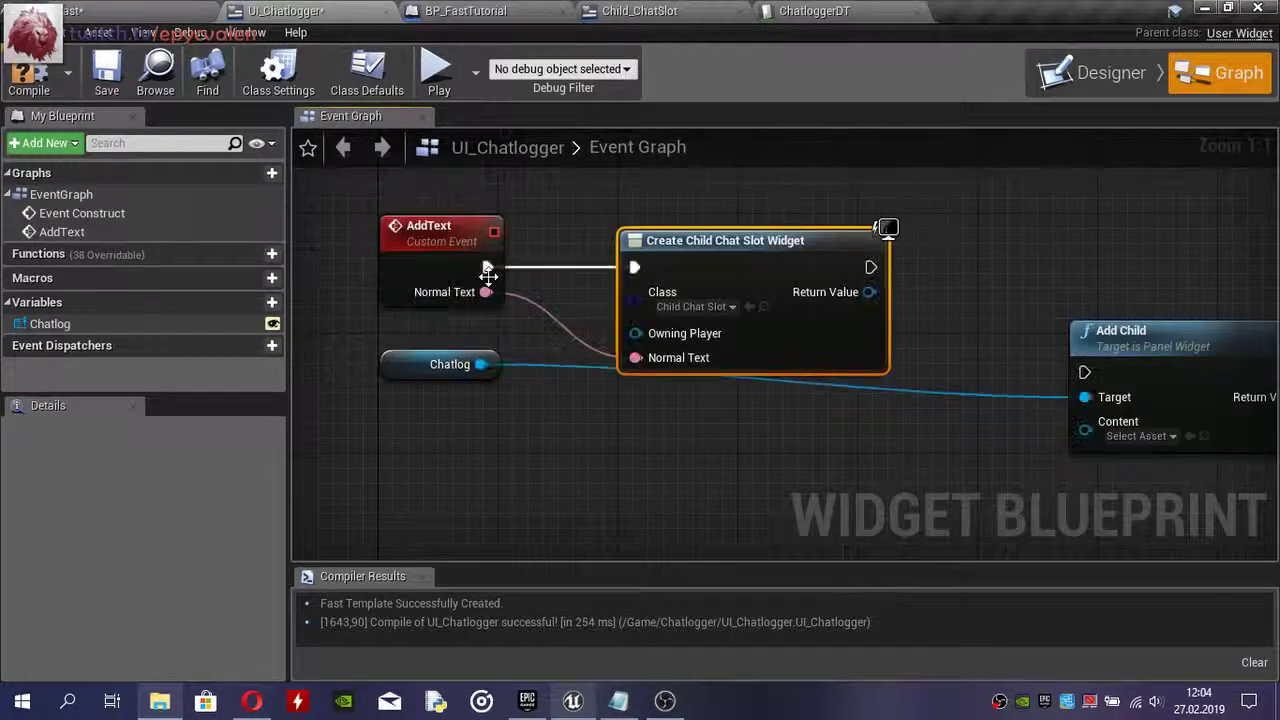
click(440, 232)
click(68, 622)
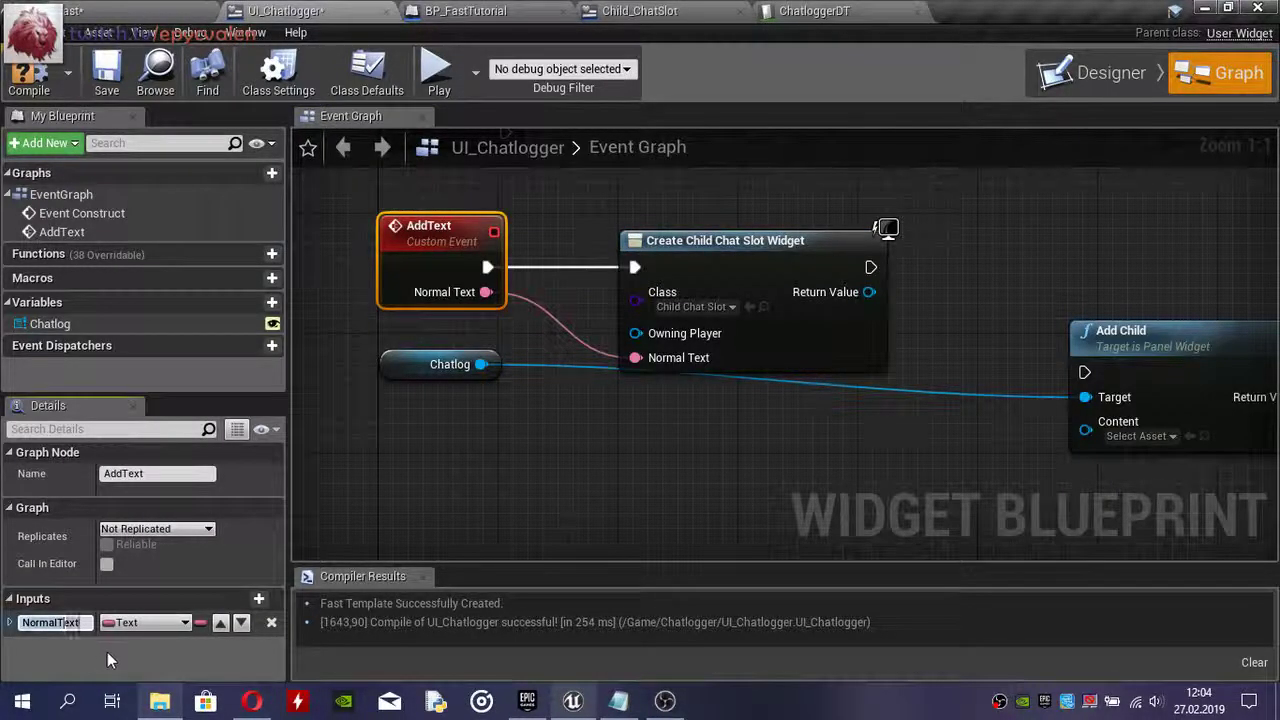
text(Chatl)
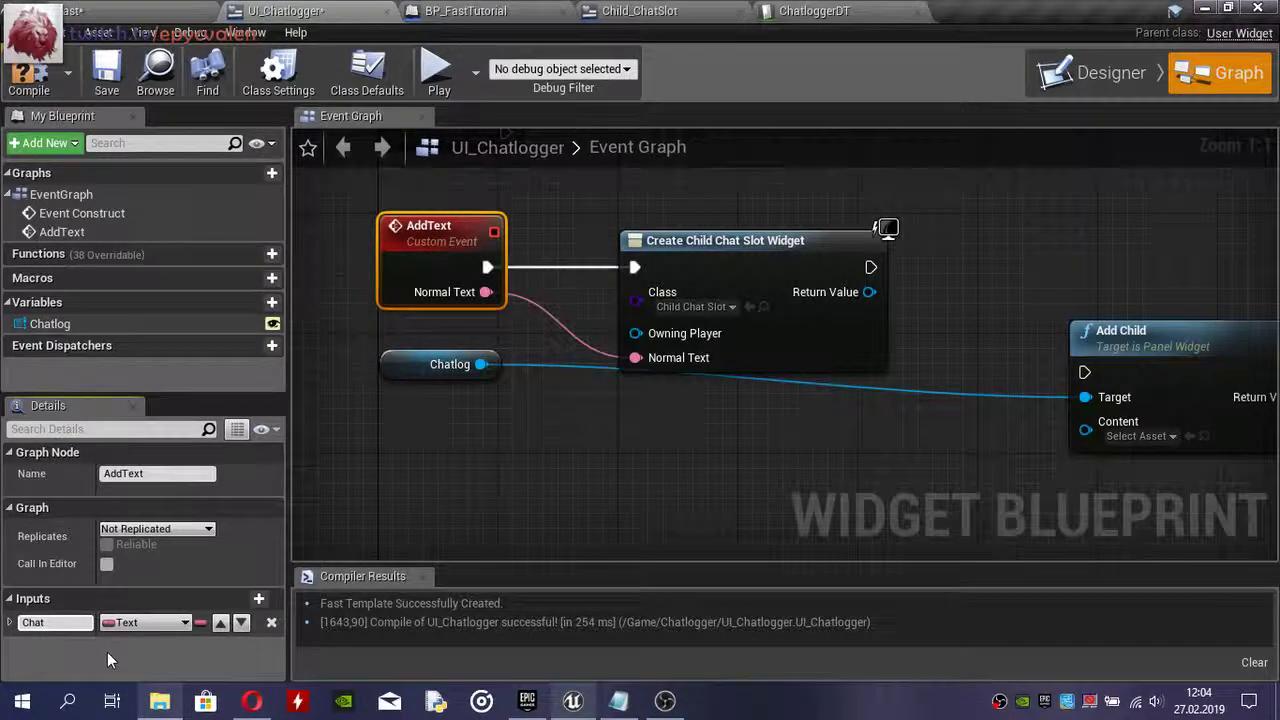
key(BackSpace)
key(Return)
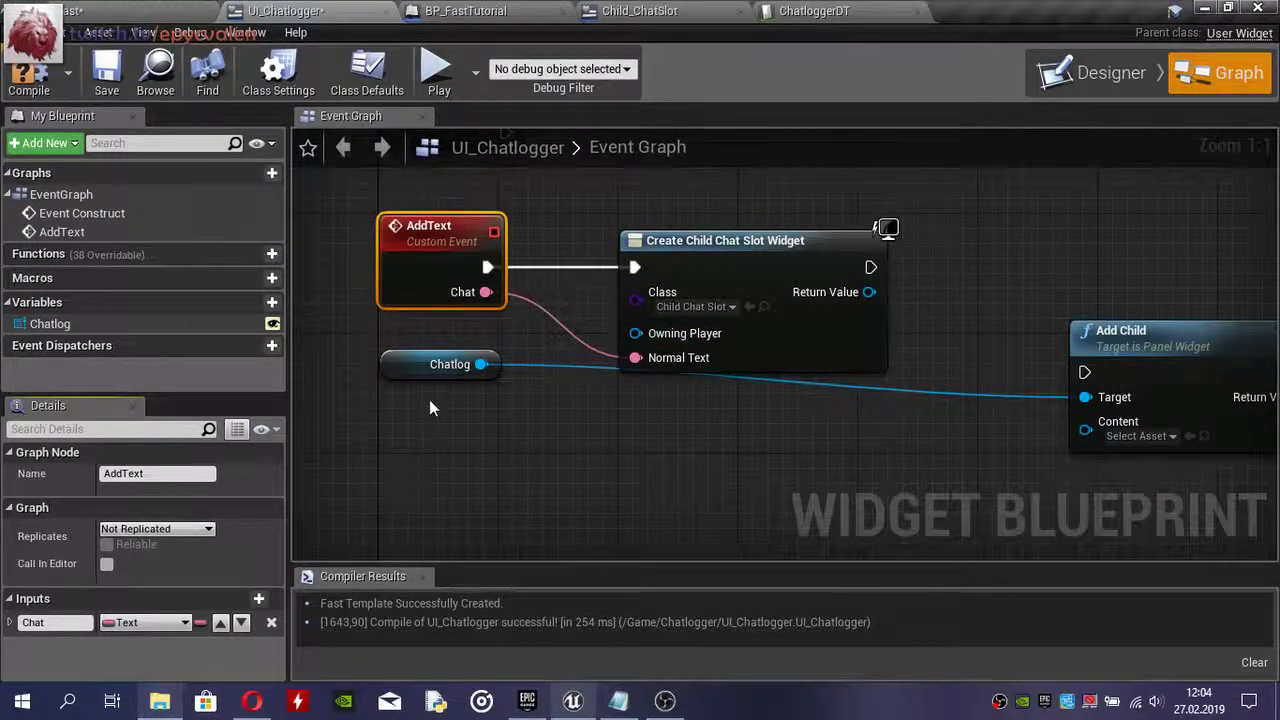
- Wire the created chat slot into Add Child's Content and run Add Child after creation
drag(440, 364, 786, 394)
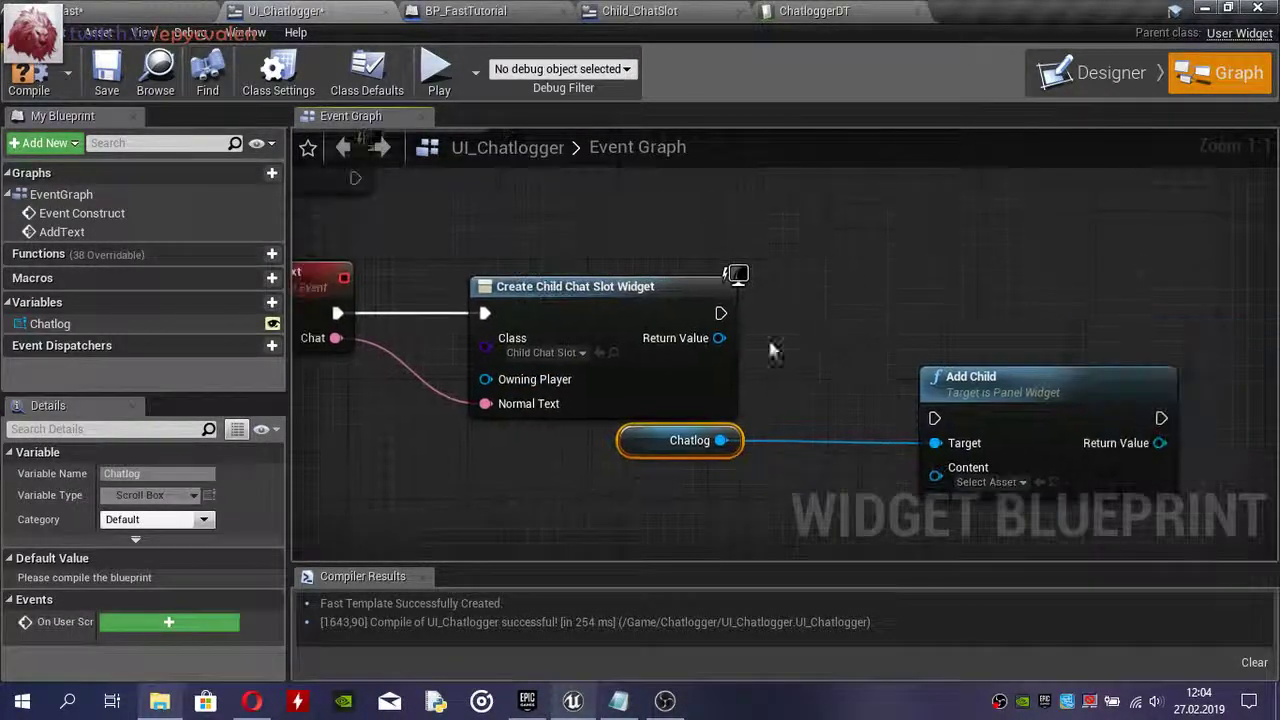
drag(1034, 411, 1031, 321)
drag(719, 338, 800, 362)
text(add)
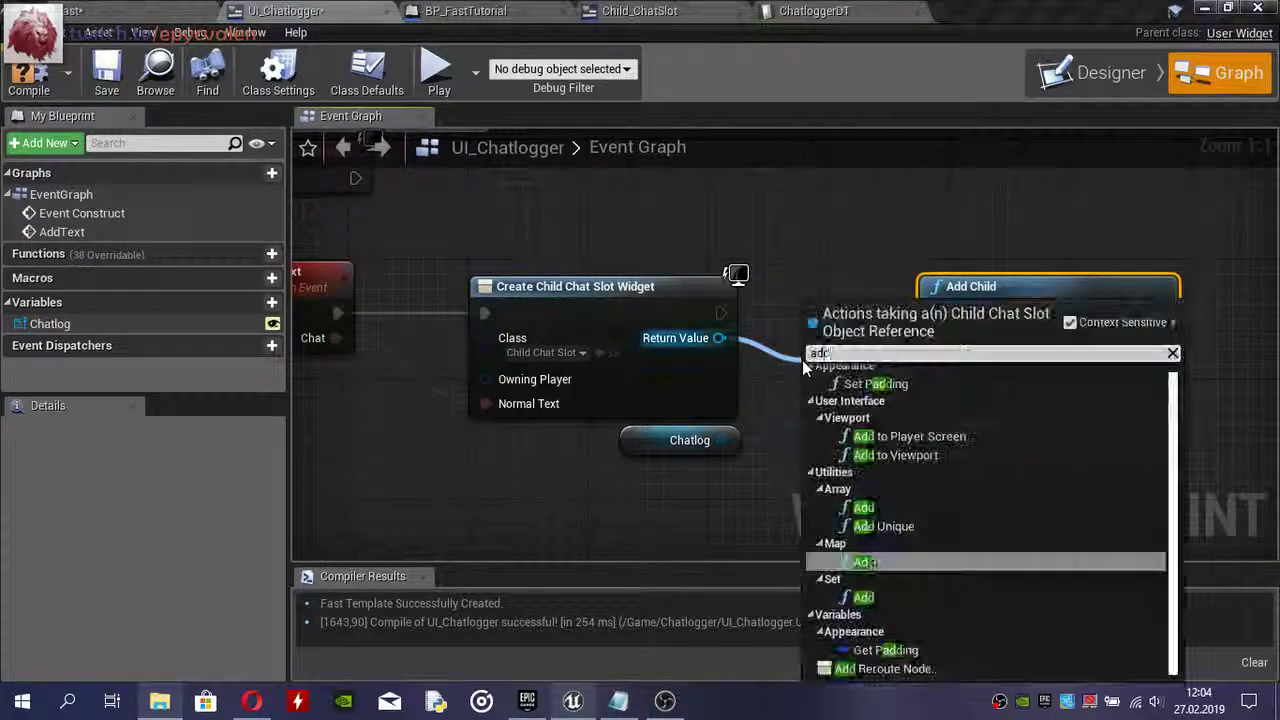
text( to)
key(Escape)
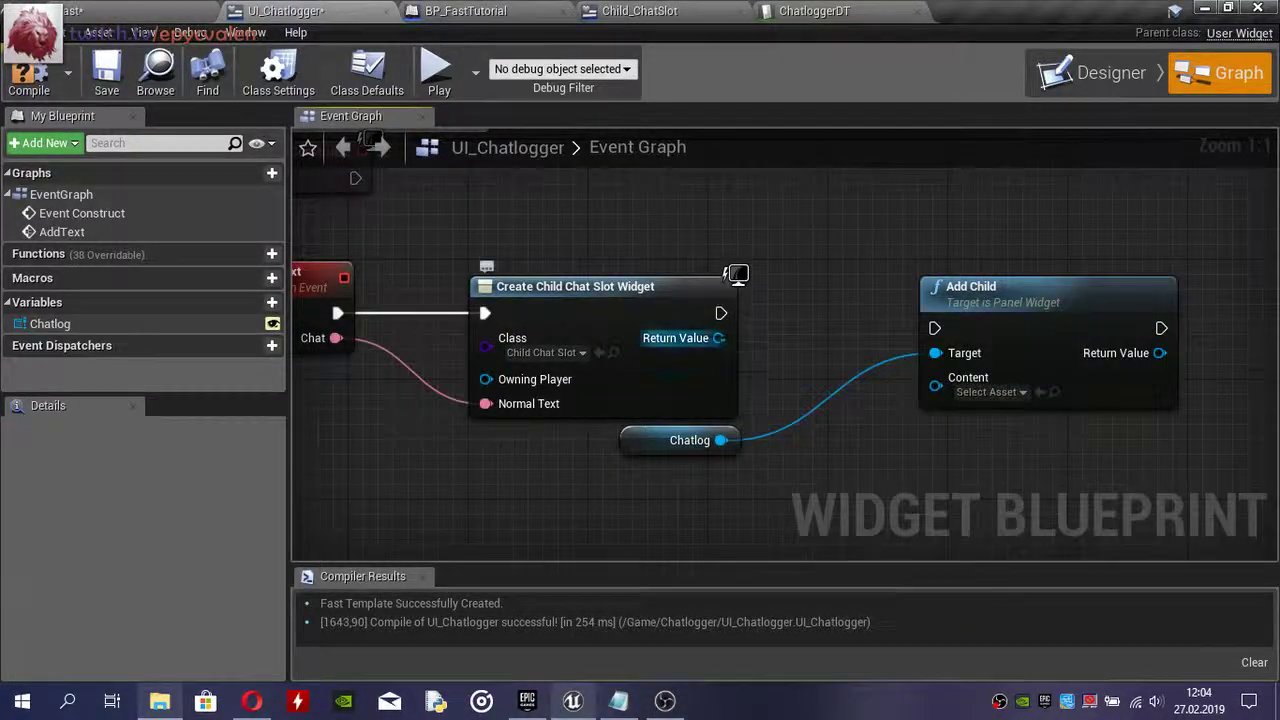
mouse_move(719, 338)
mouse_down()
mouse_move(940, 410)
mouse_move(936, 386)
mouse_up()
drag(934, 328, 716, 316)
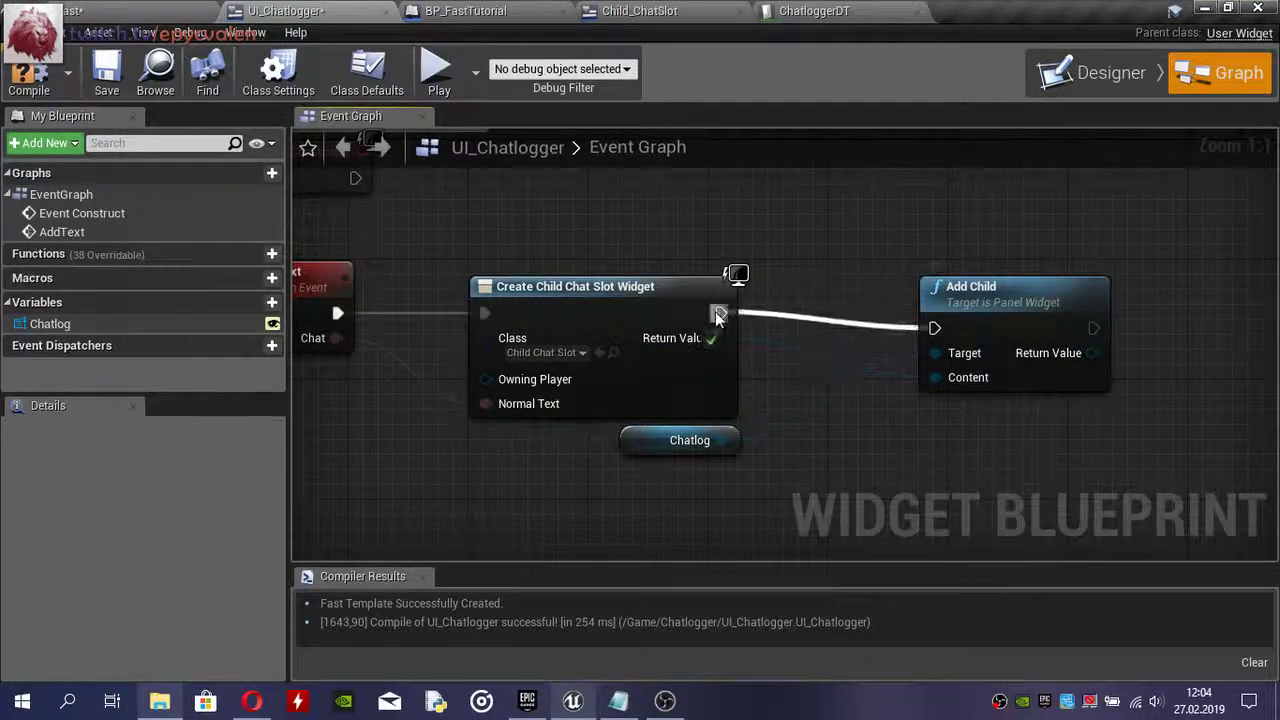
drag(1014, 312, 924, 296)
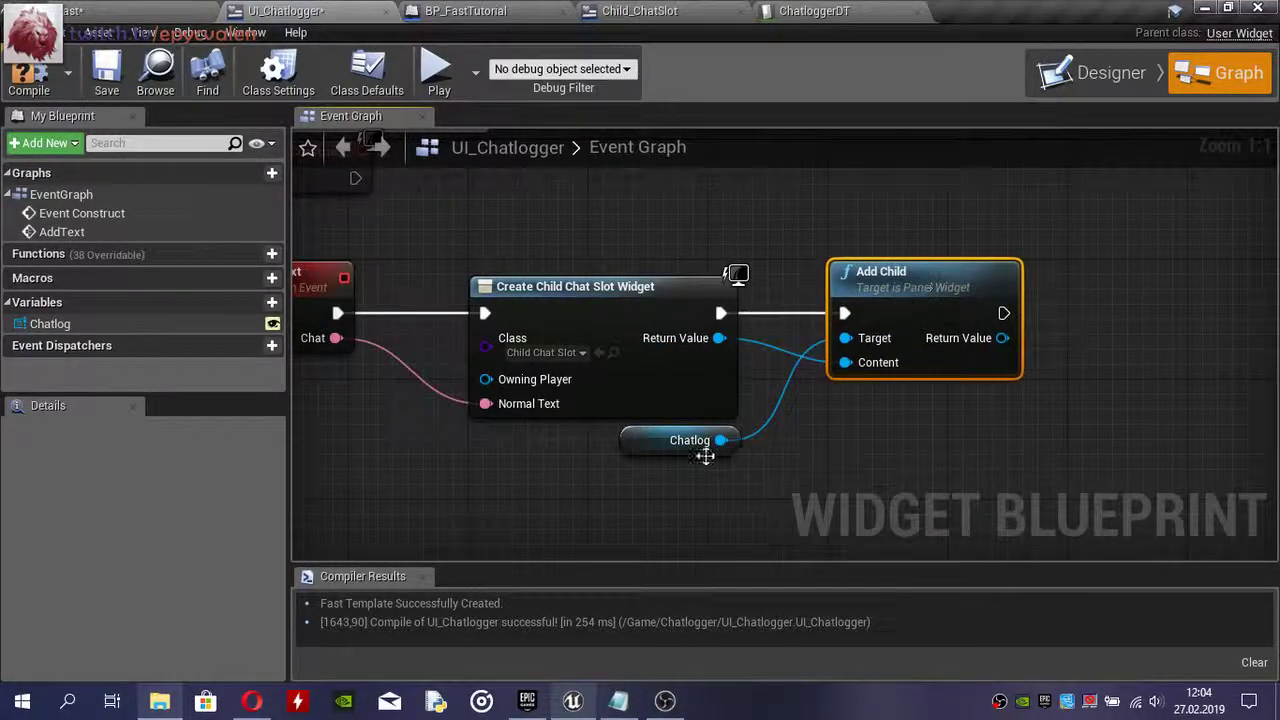
- Add a Scroll to End node on Chatlog that runs after Add Child
drag(720, 440, 960, 450)
text(s)
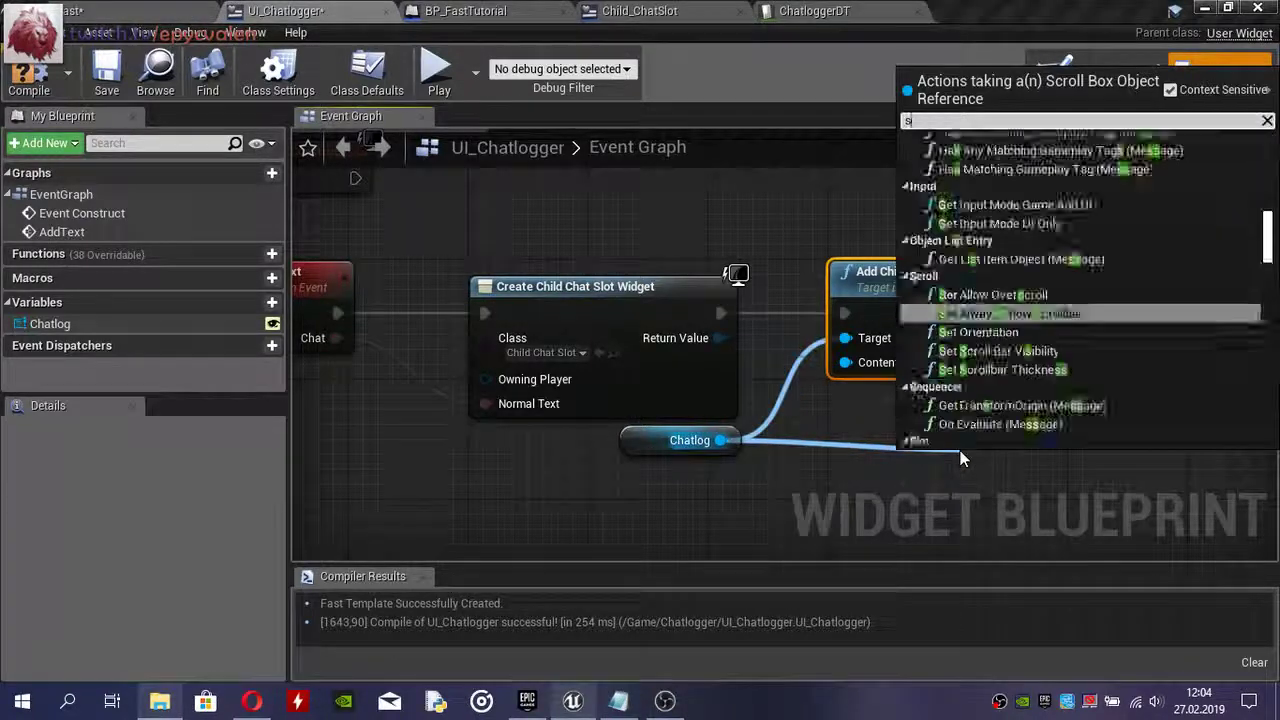
text(croll to end)
key(Return)
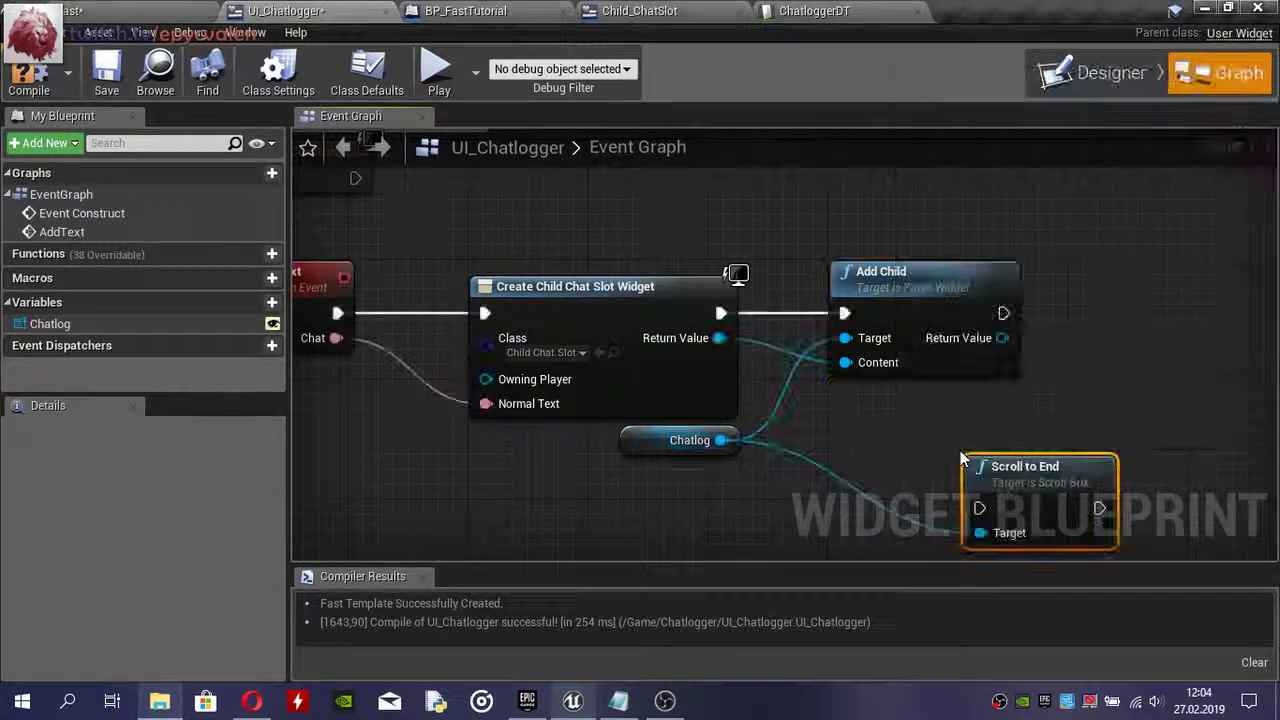
drag(1000, 465, 1137, 291)
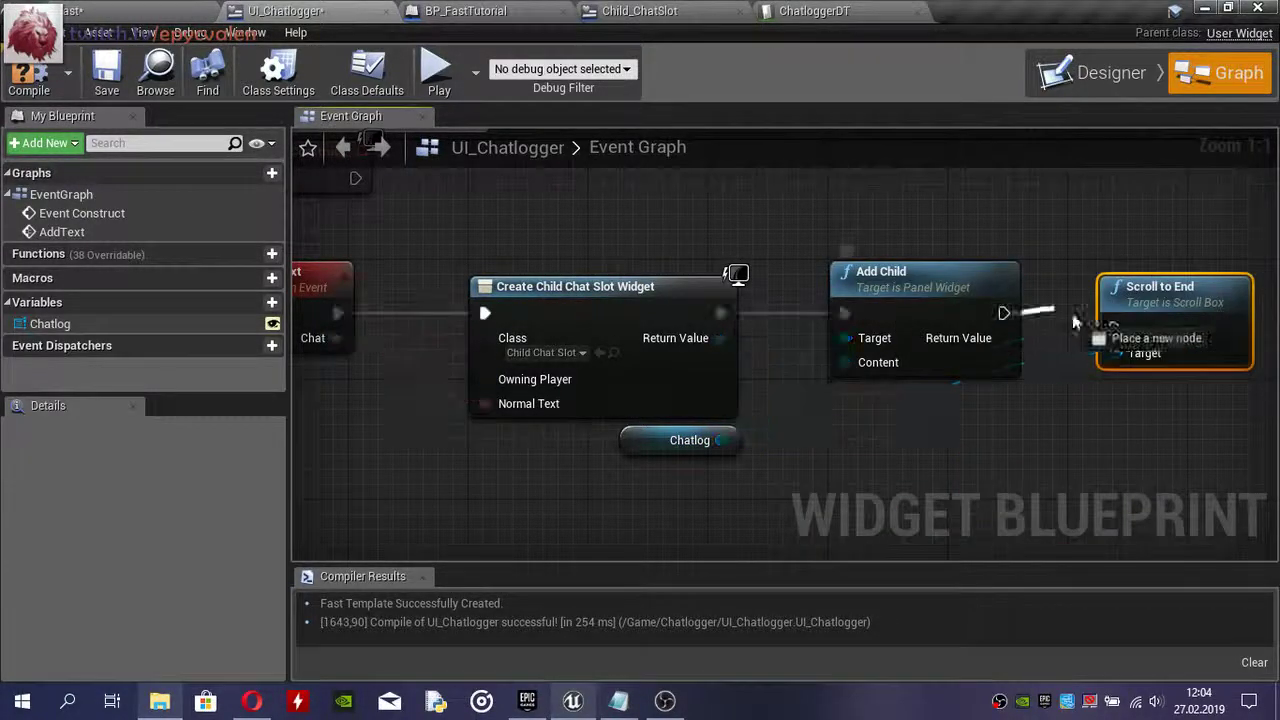
mouse_move(1003, 313)
mouse_down()
mouse_move(1114, 328)
mouse_move(1155, 305)
mouse_up()
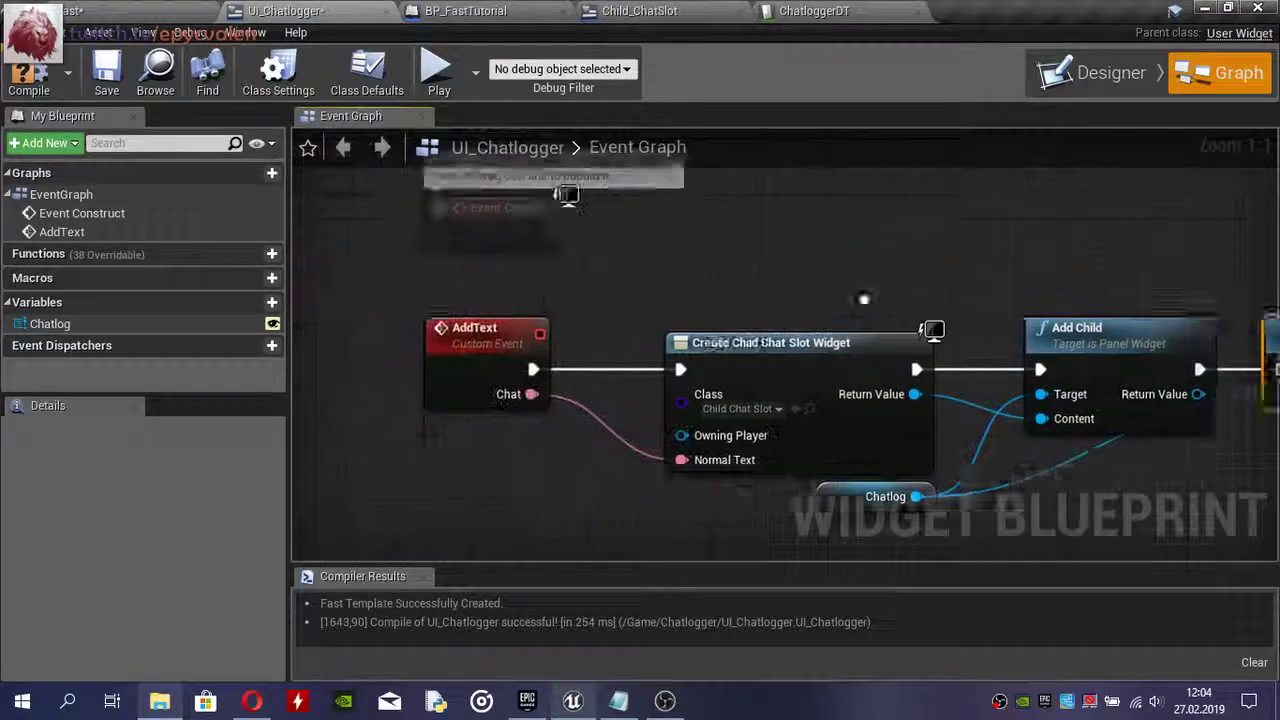
- Compile UI_Chatlogger and move the Event Construct node up
right_drag(376, 242, 641, 322)
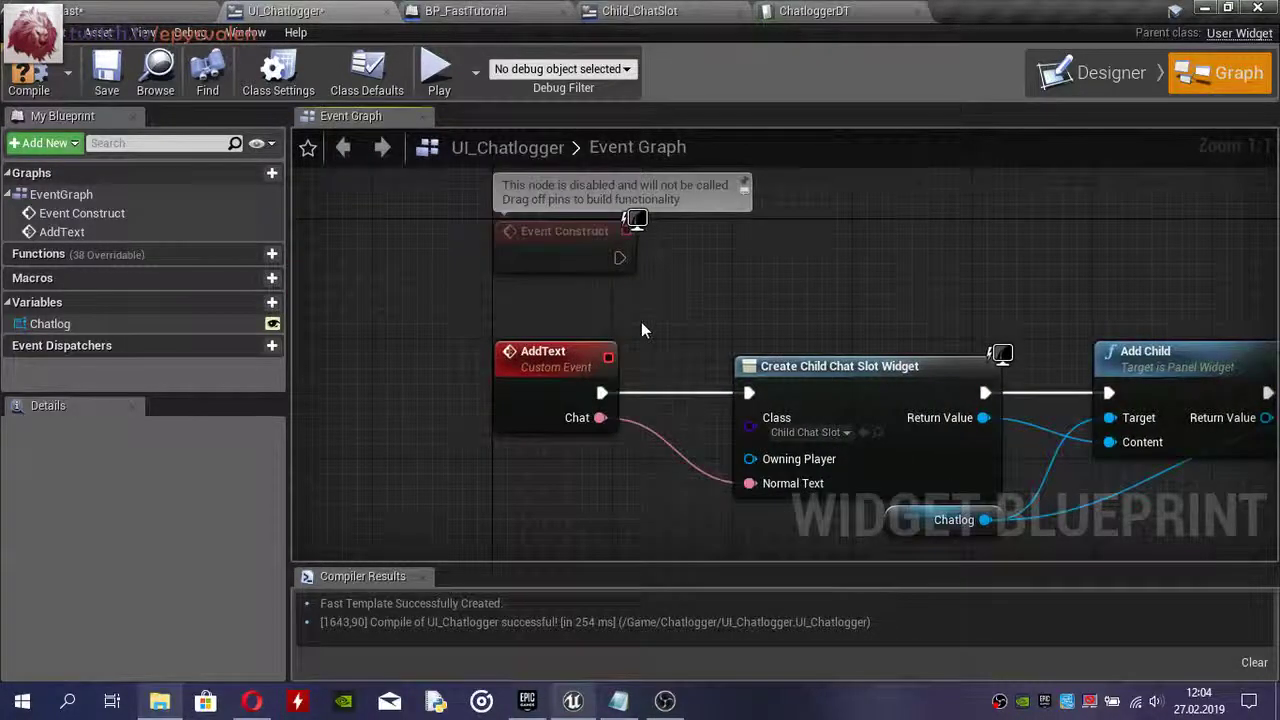
click(30, 75)
right_drag(489, 233, 446, 315)
drag(511, 328, 513, 221)
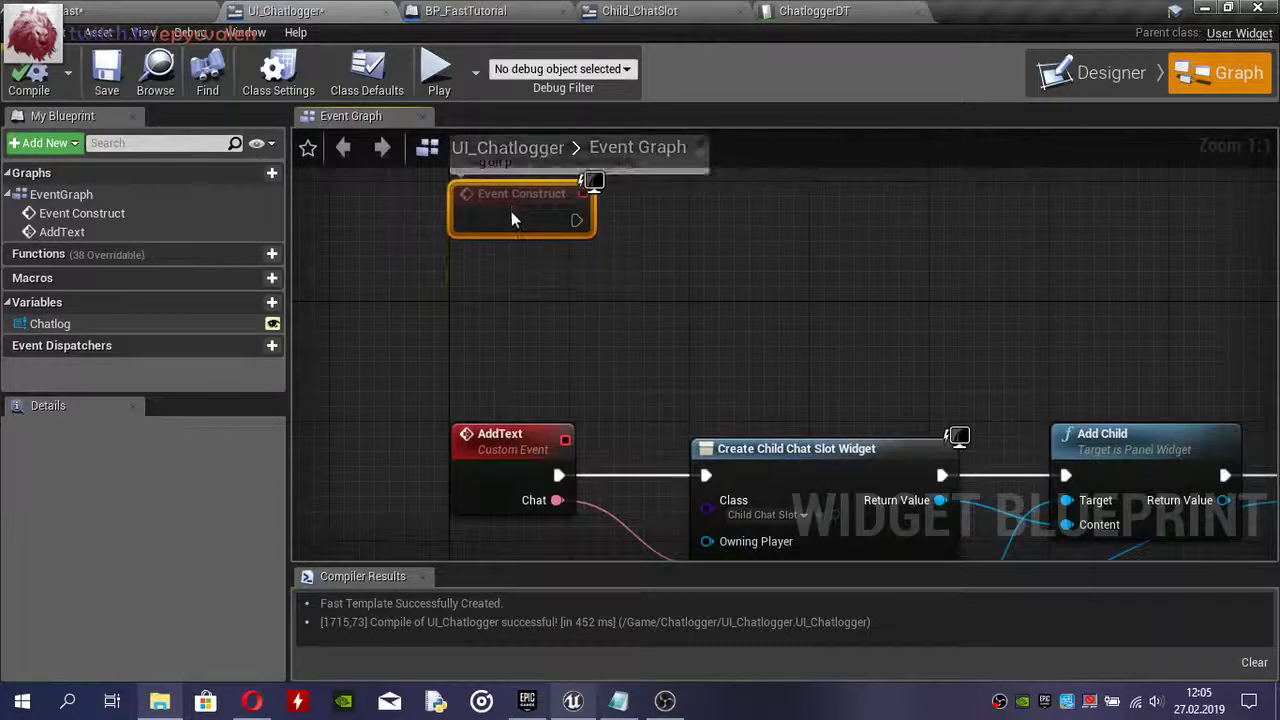
right_drag(513, 221, 533, 330)
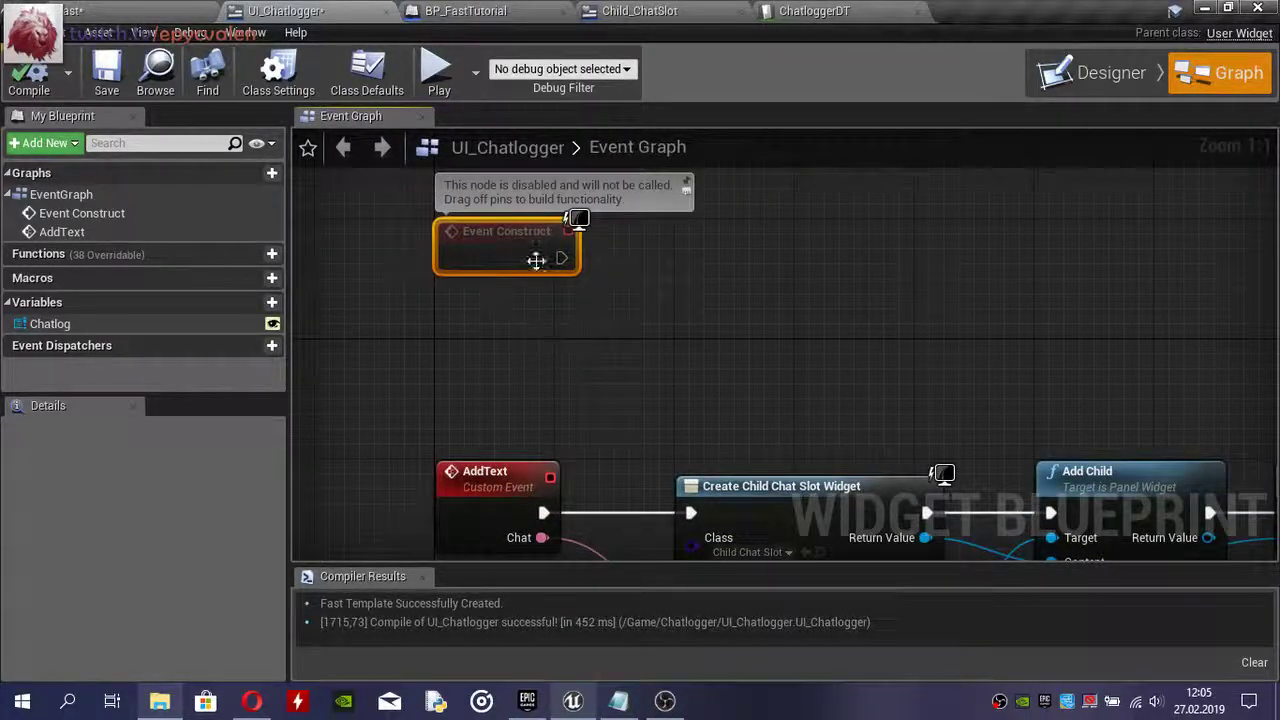
- Have Event Construct call Add Text with 'Chatlogger açıldı!' and compile
drag(560, 258, 671, 265)
text(add t)
key(Escape)
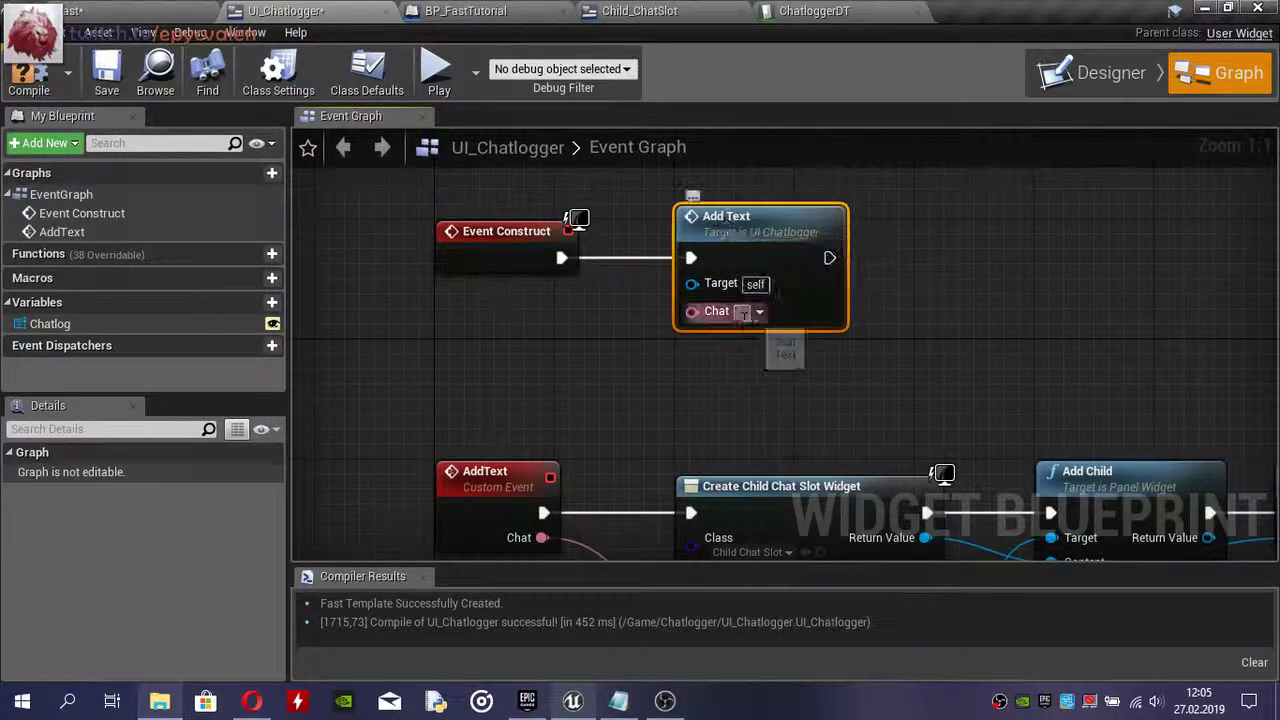
click(743, 313)
text(Chatl)
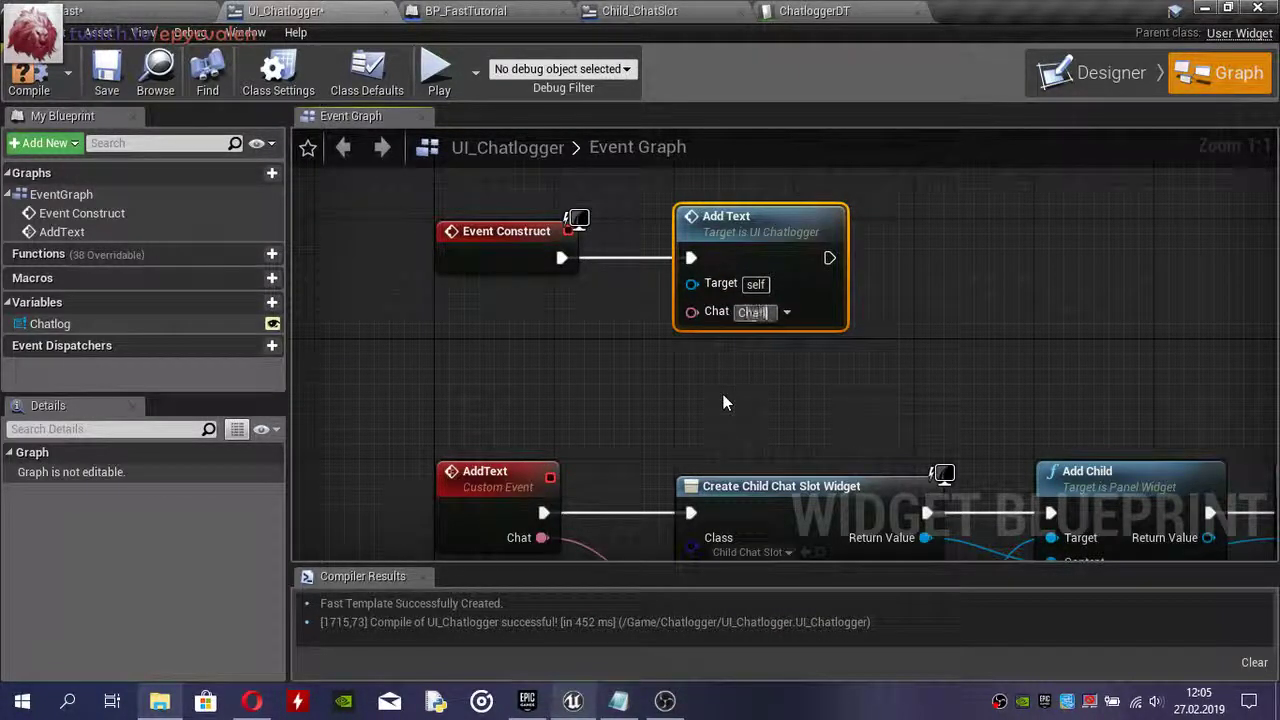
text(ogger açıldı!)
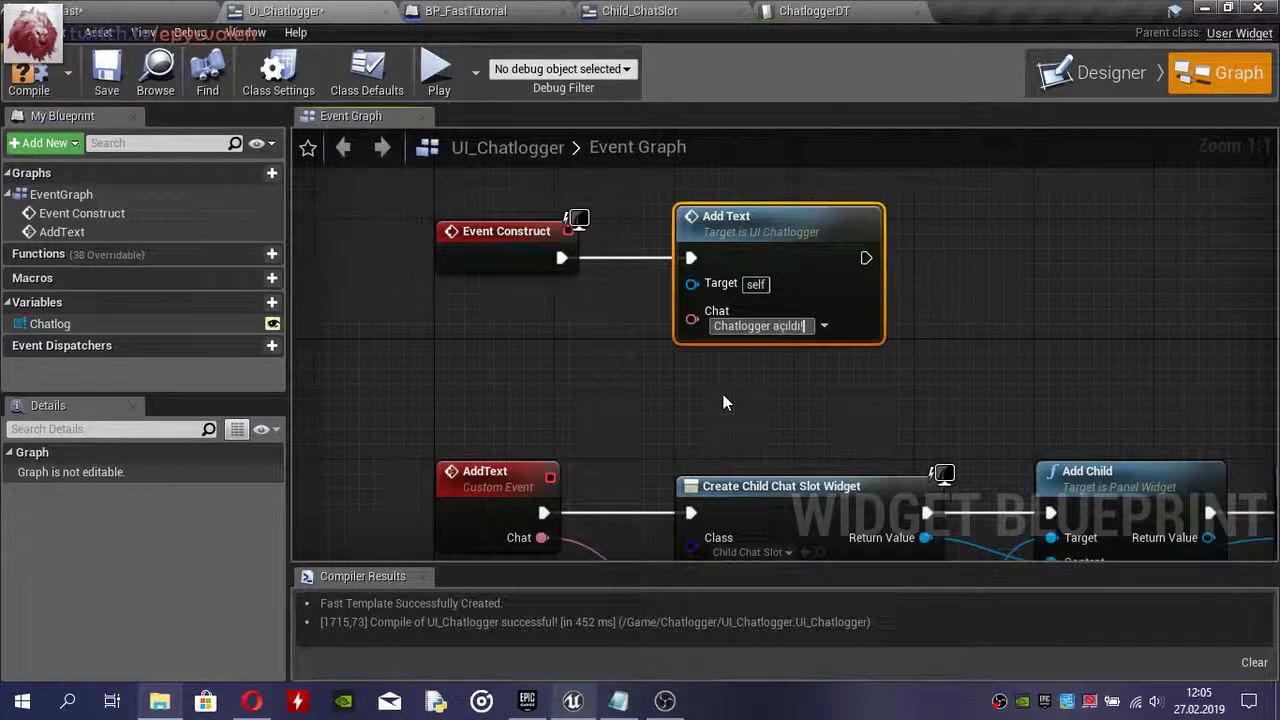
click(723, 402)
right_drag(723, 402, 594, 305)
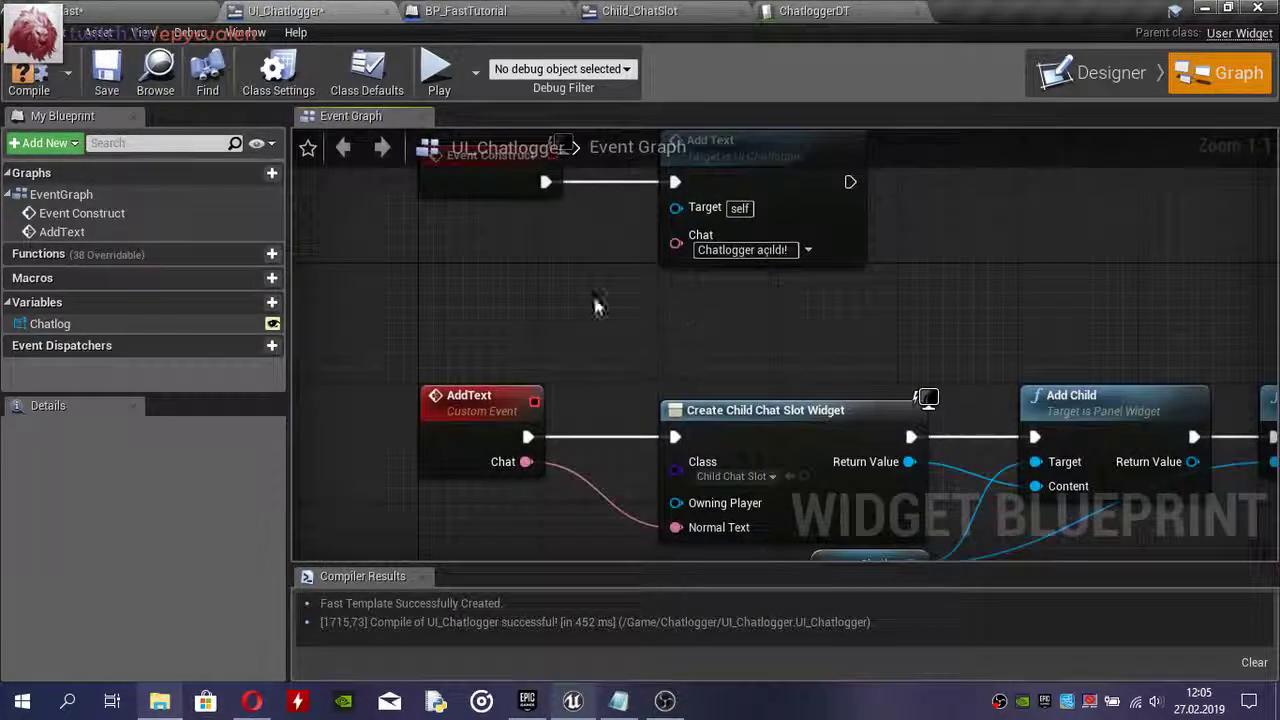
click(27, 80)
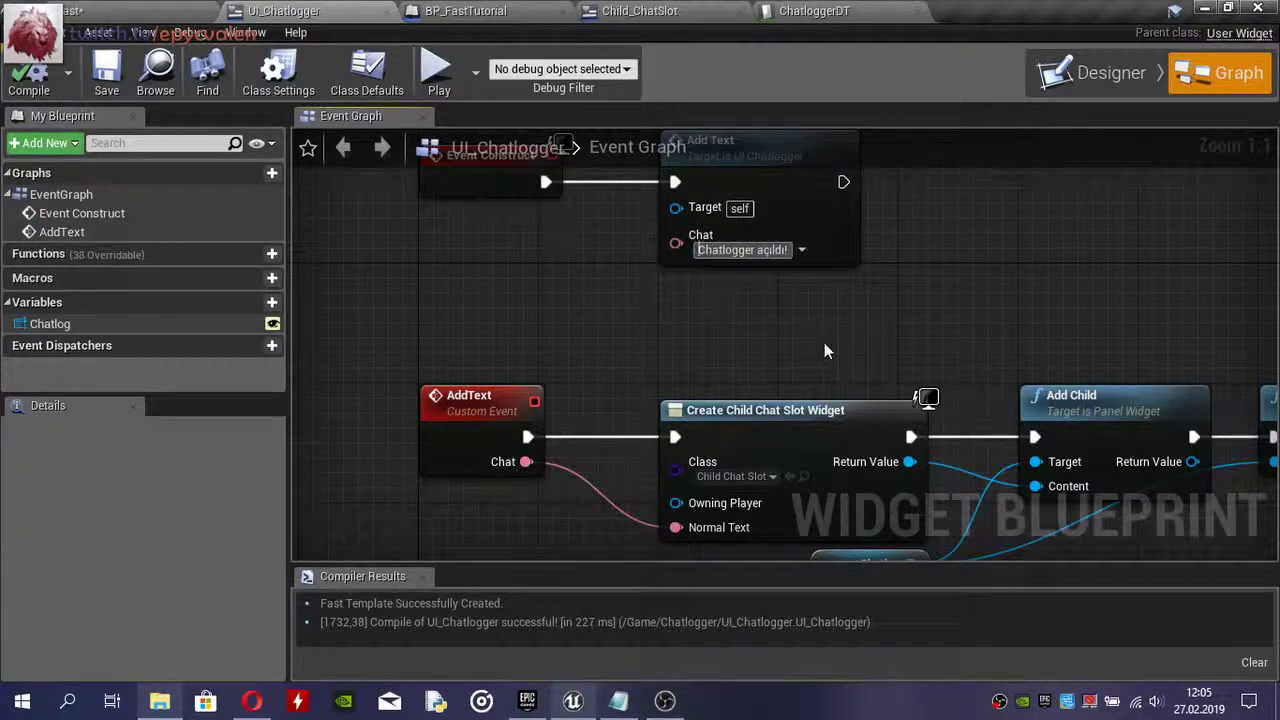
- Wrap 'Chatlogger' in <GreenText></> tags in the message and recompile
text(<Green)
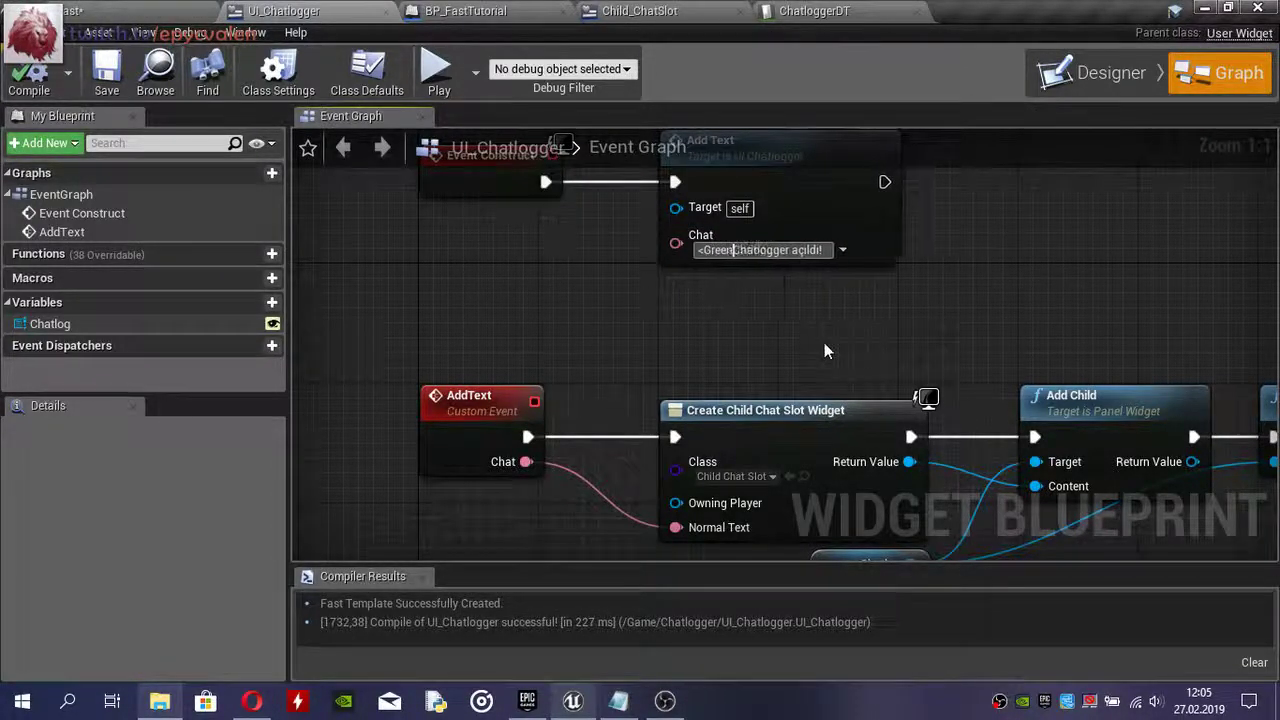
text(Text>)
key(Right)
key(Right)
key(Right)
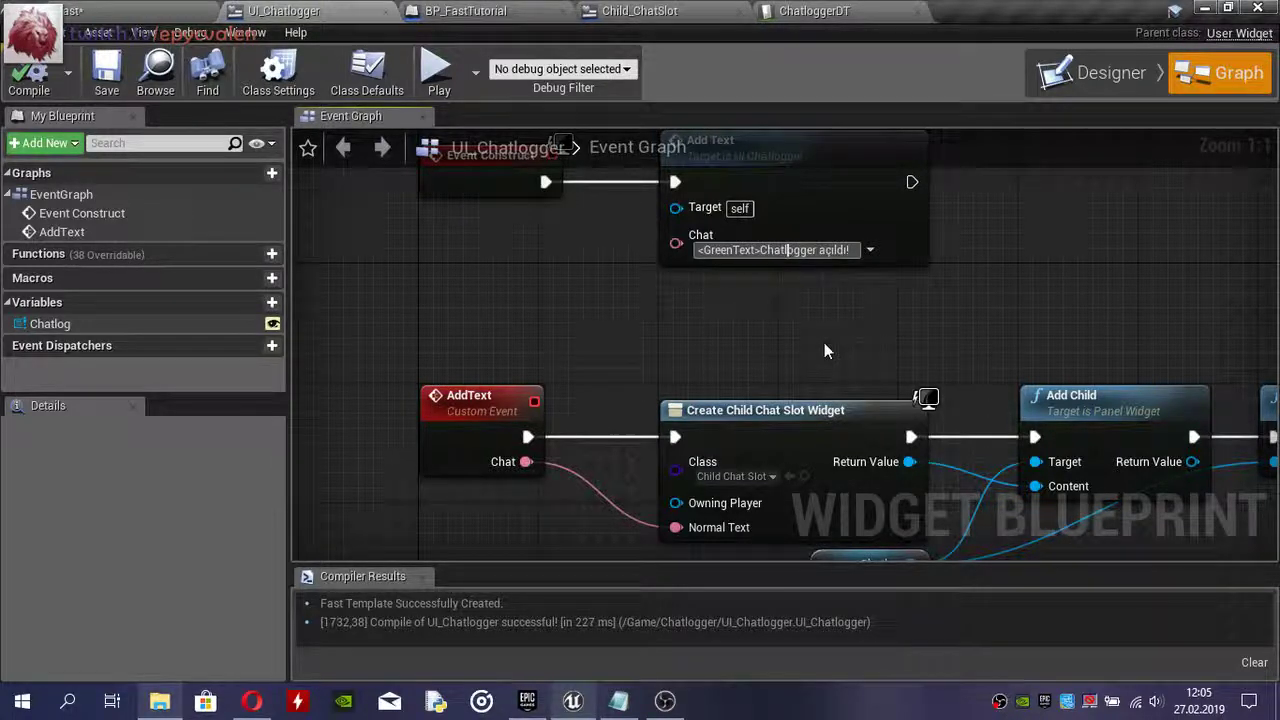
key(Right)
key(Right)
key(Right)
key(Right)
text(</)
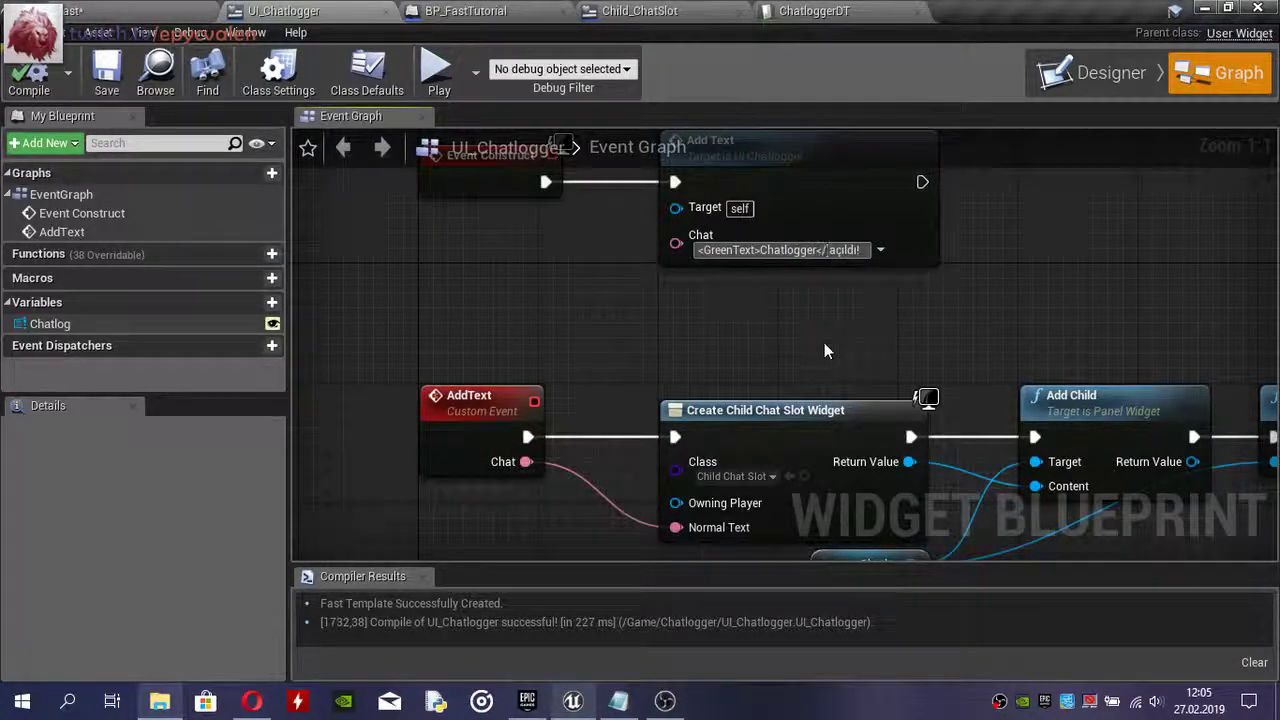
text(>)
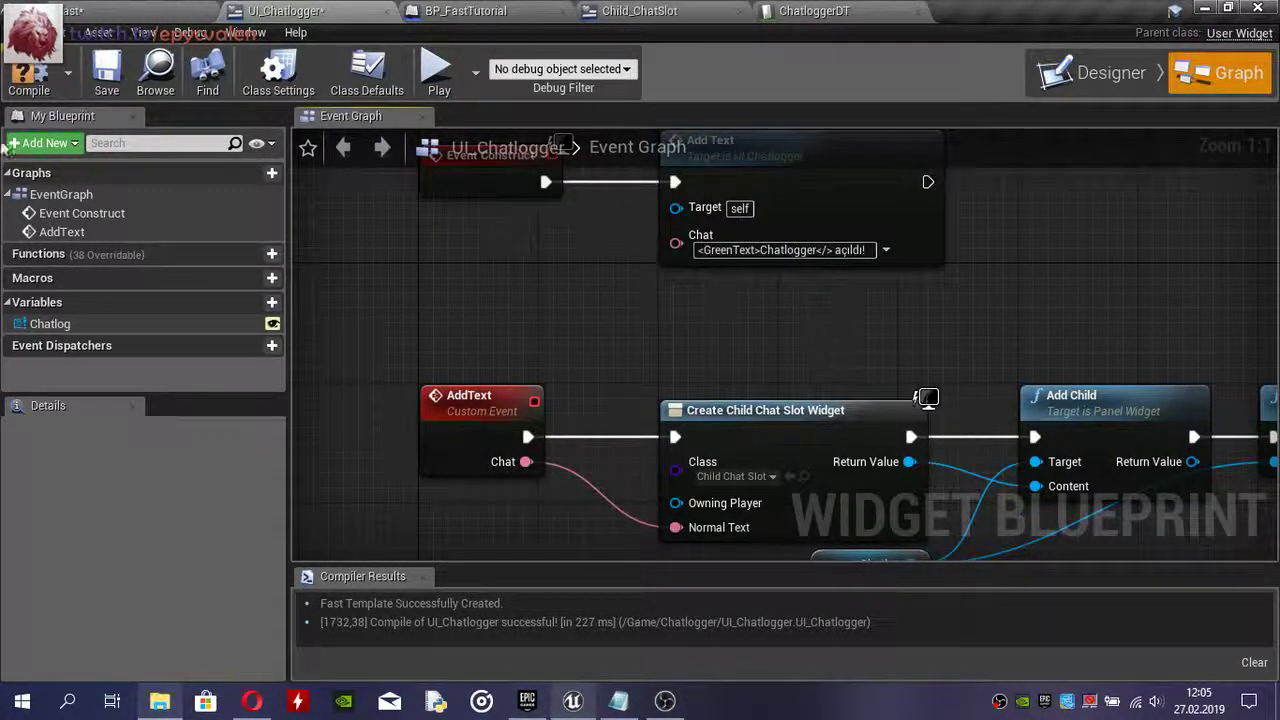
click(33, 80)
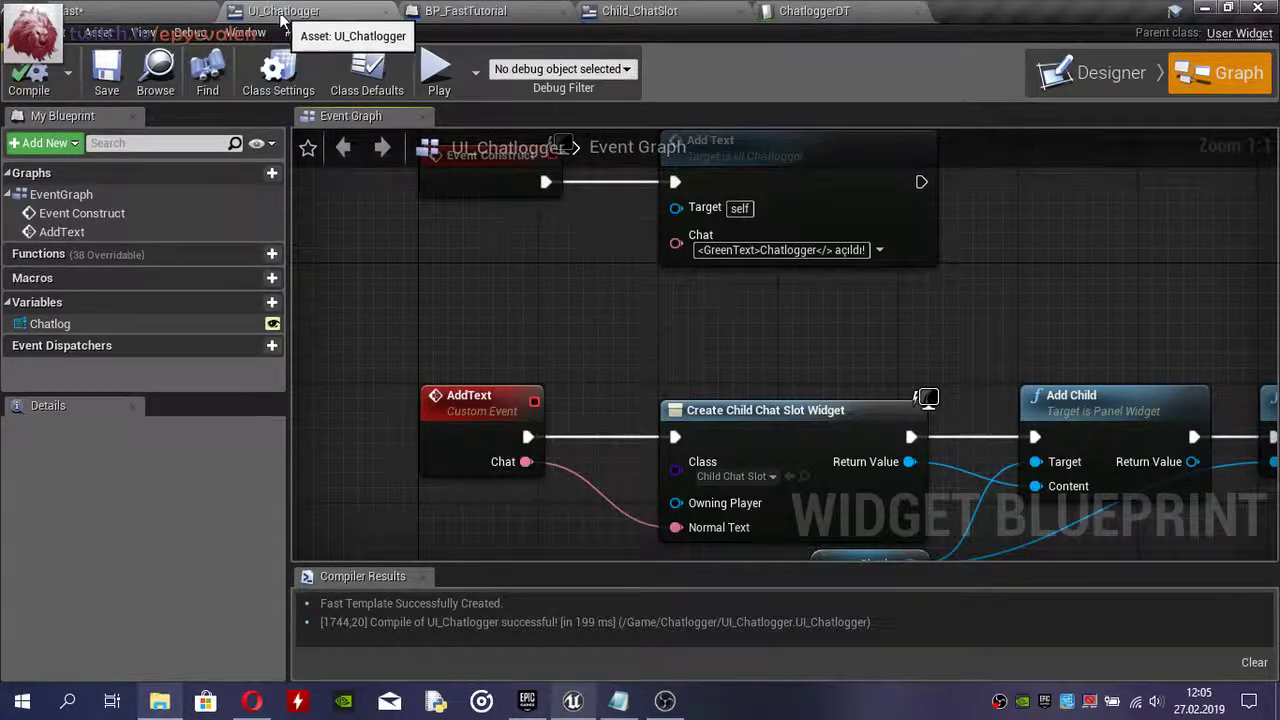
- In BP_FastTutorial, add an Add Text call on Chatlogger Ref in the AddToChat event
click(539, 12)
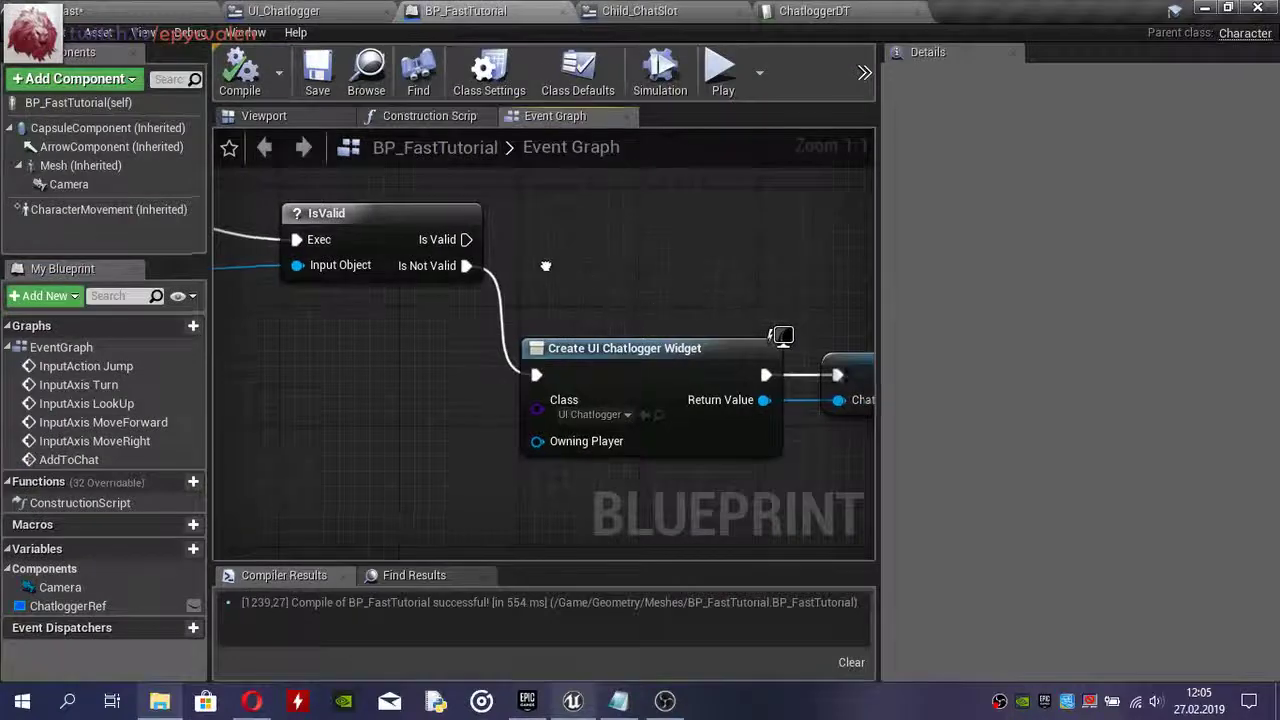
right_drag(568, 265, 855, 315)
click(405, 244)
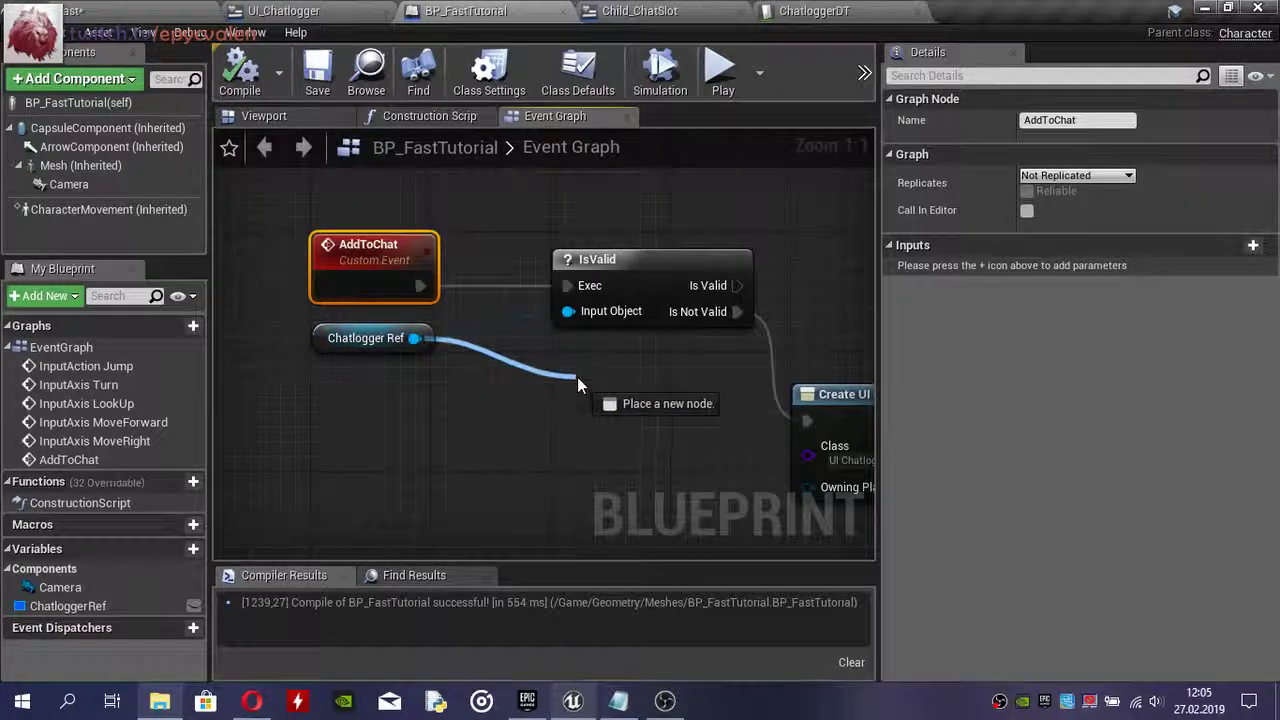
drag(420, 339, 577, 377)
text(add)
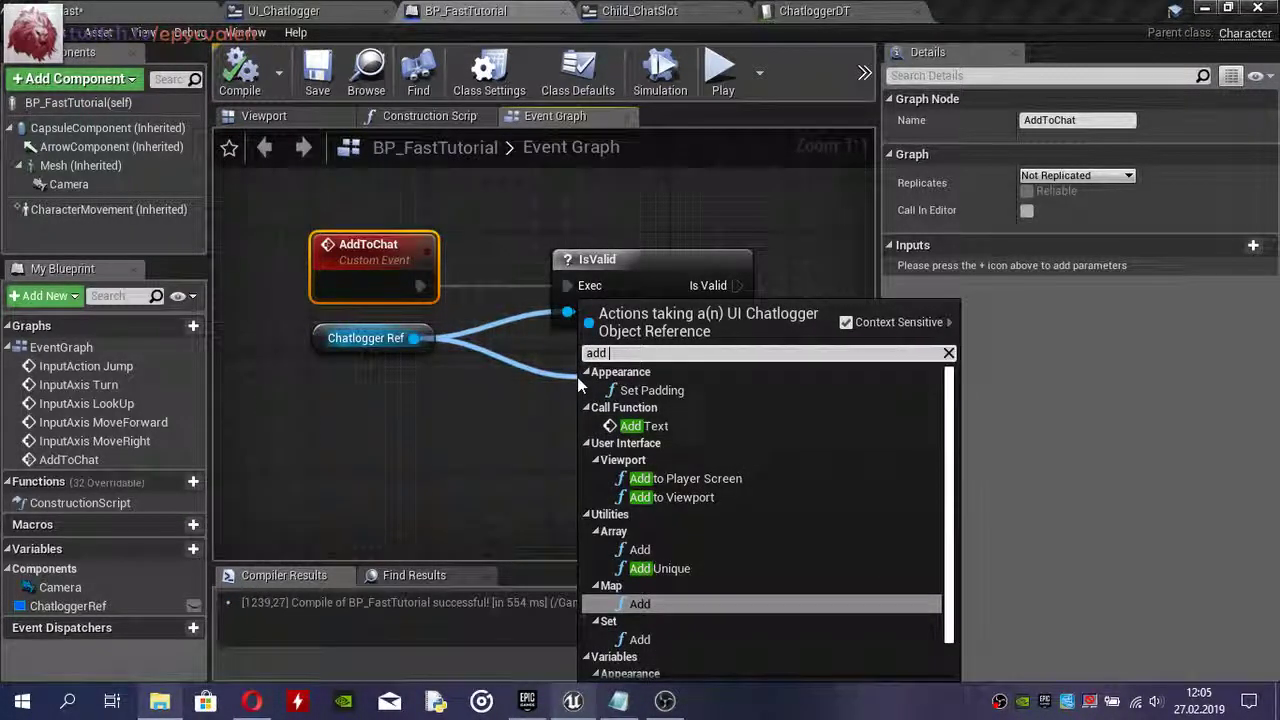
click(686, 426)
drag(590, 398, 490, 277)
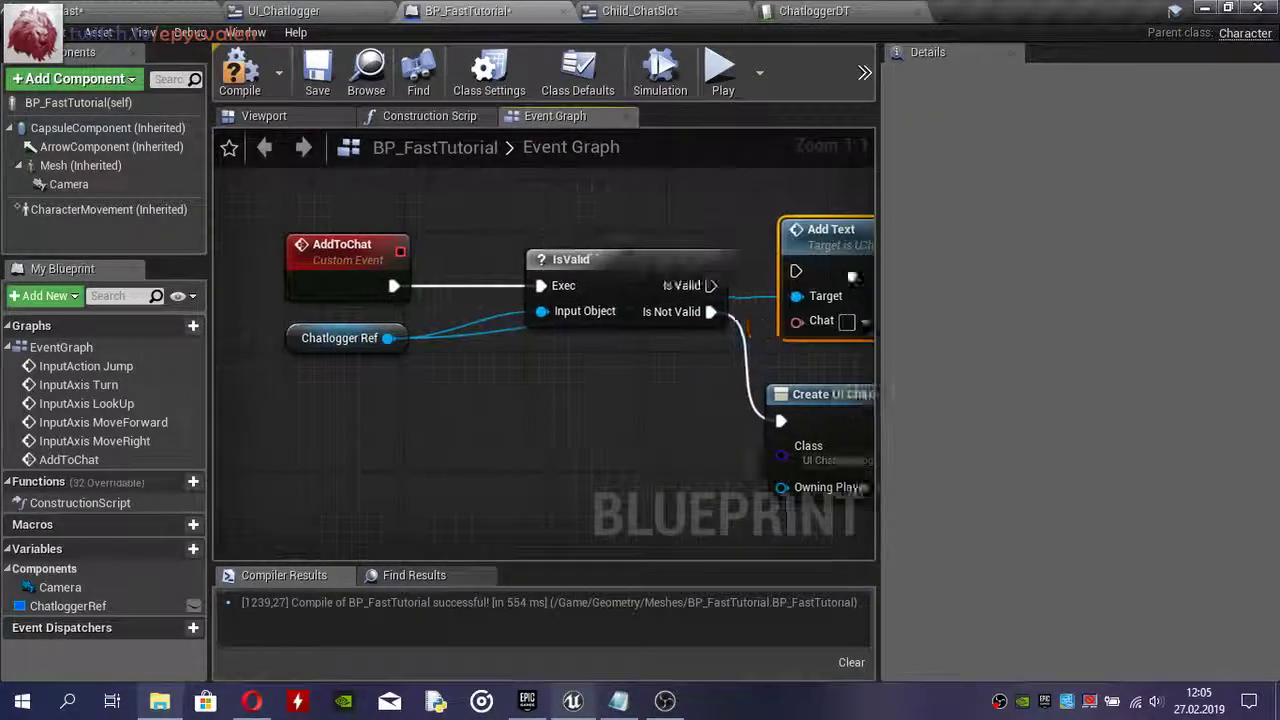
right_drag(490, 277, 755, 265)
- Check the Chatlogger Ref variable type and UI_Chatlogger's AddText Chat input
scroll(631, 229, down, 1)
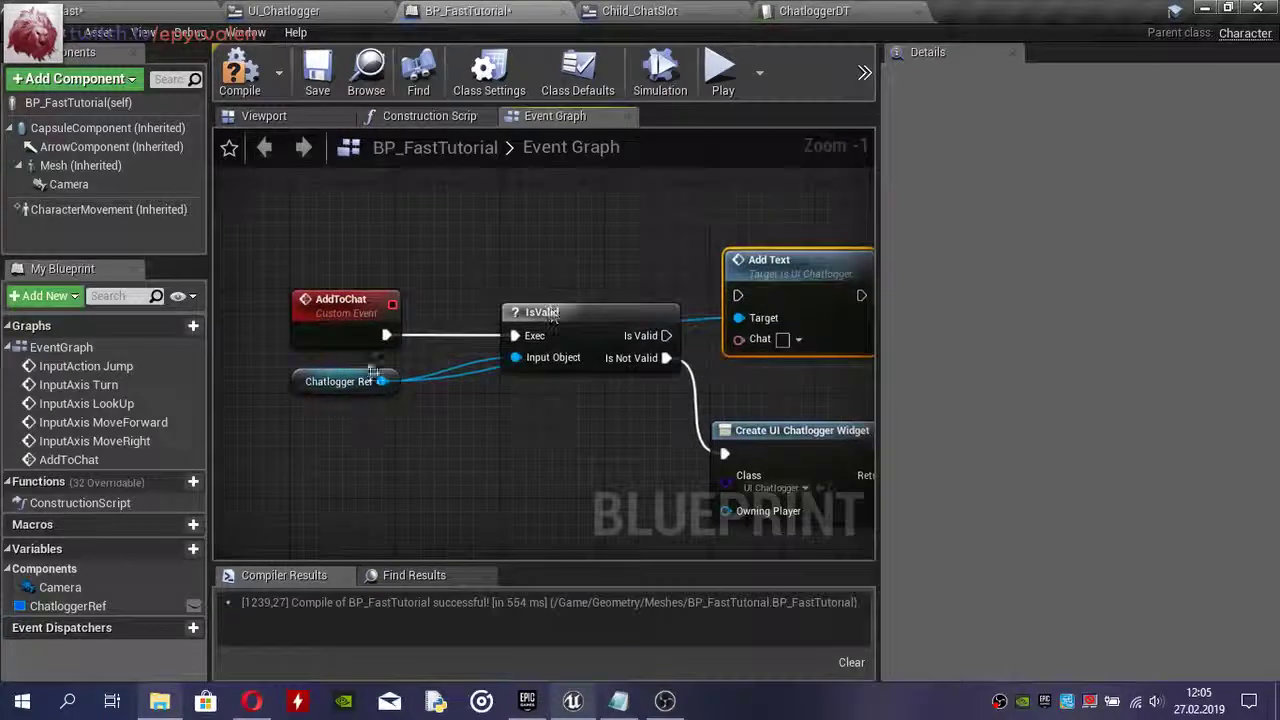
click(372, 390)
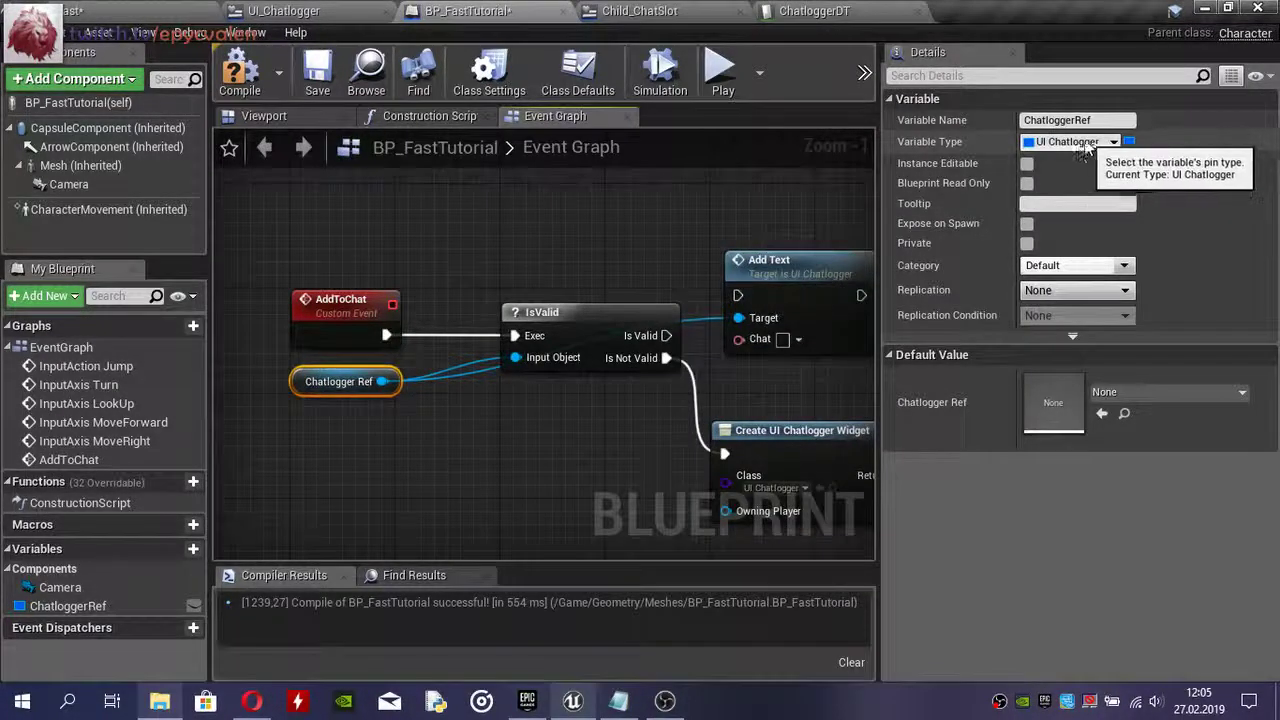
click(300, 11)
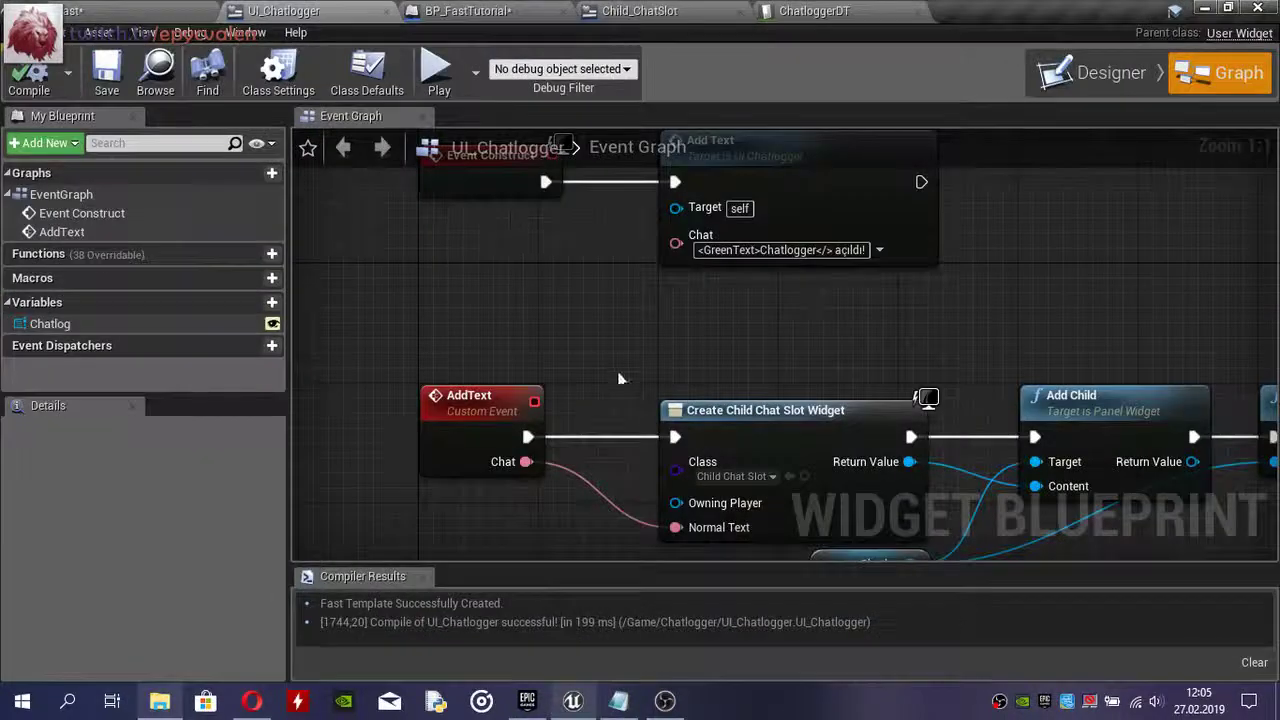
click(468, 412)
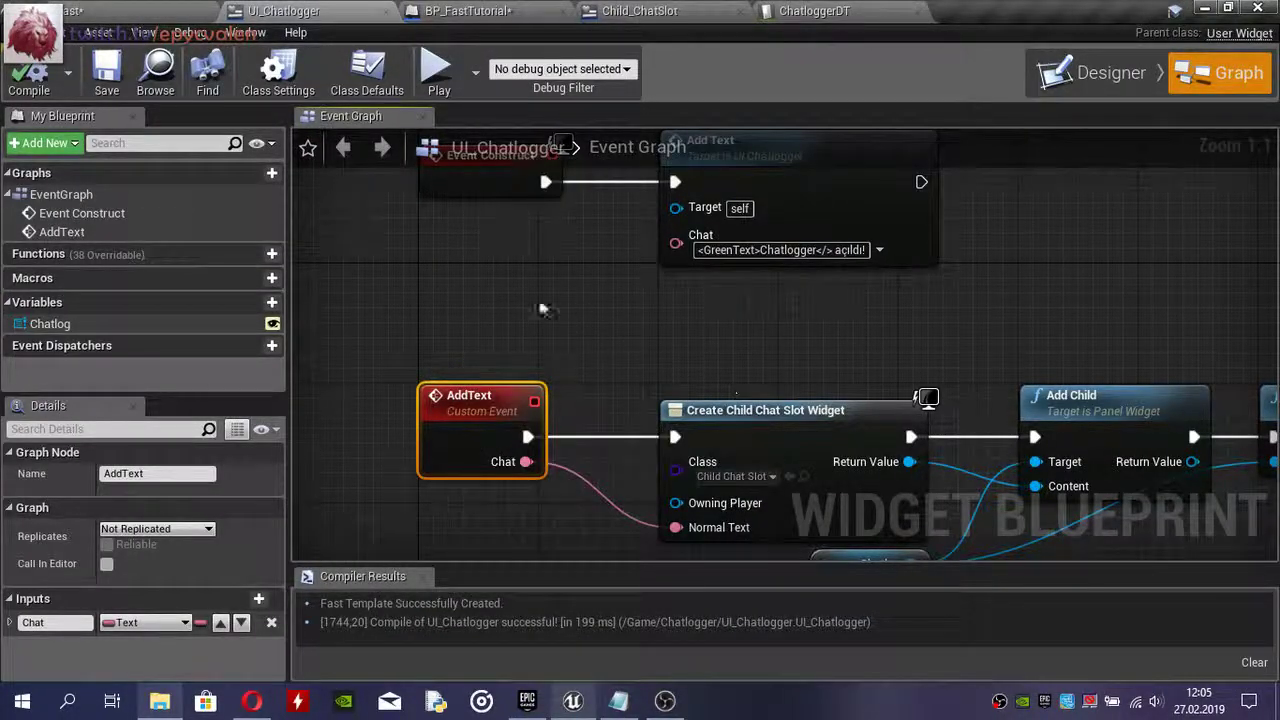
click(516, 10)
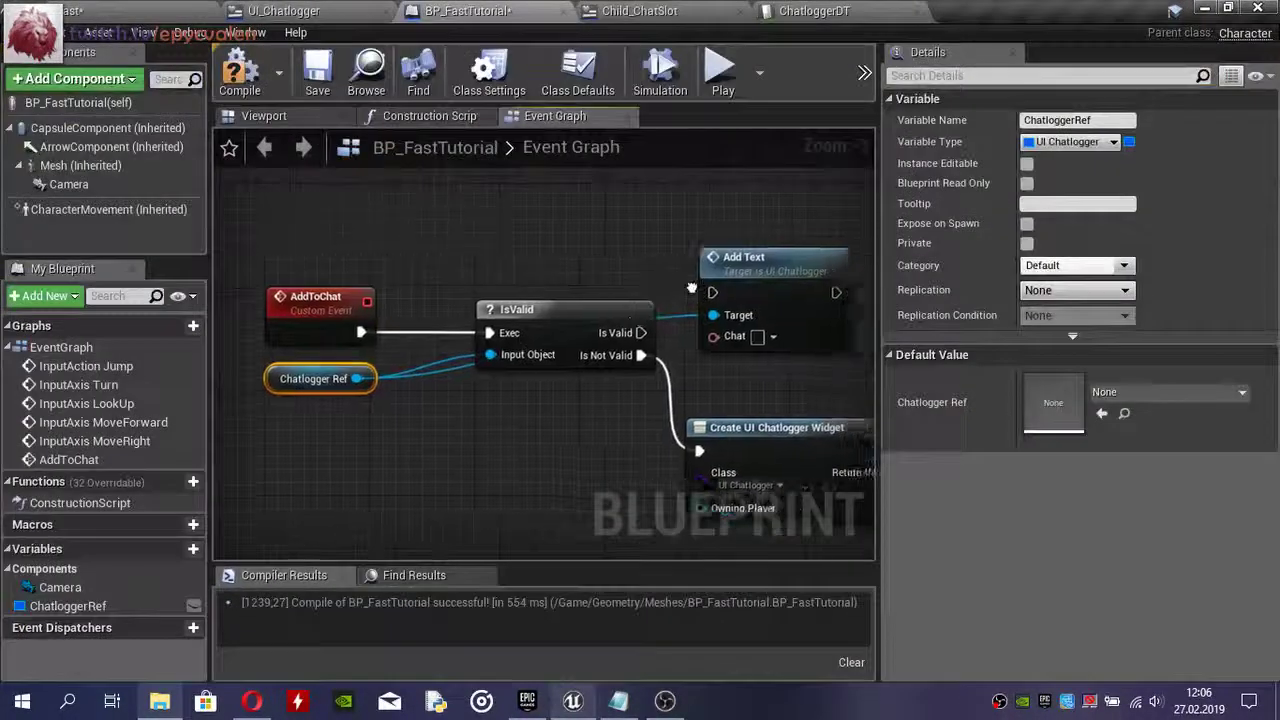
- Set Add Text's Chat to '<GreenText>OYUNCU</> giriş yaptı!' and compile BP_FastTutorial
drag(610, 268, 622, 283)
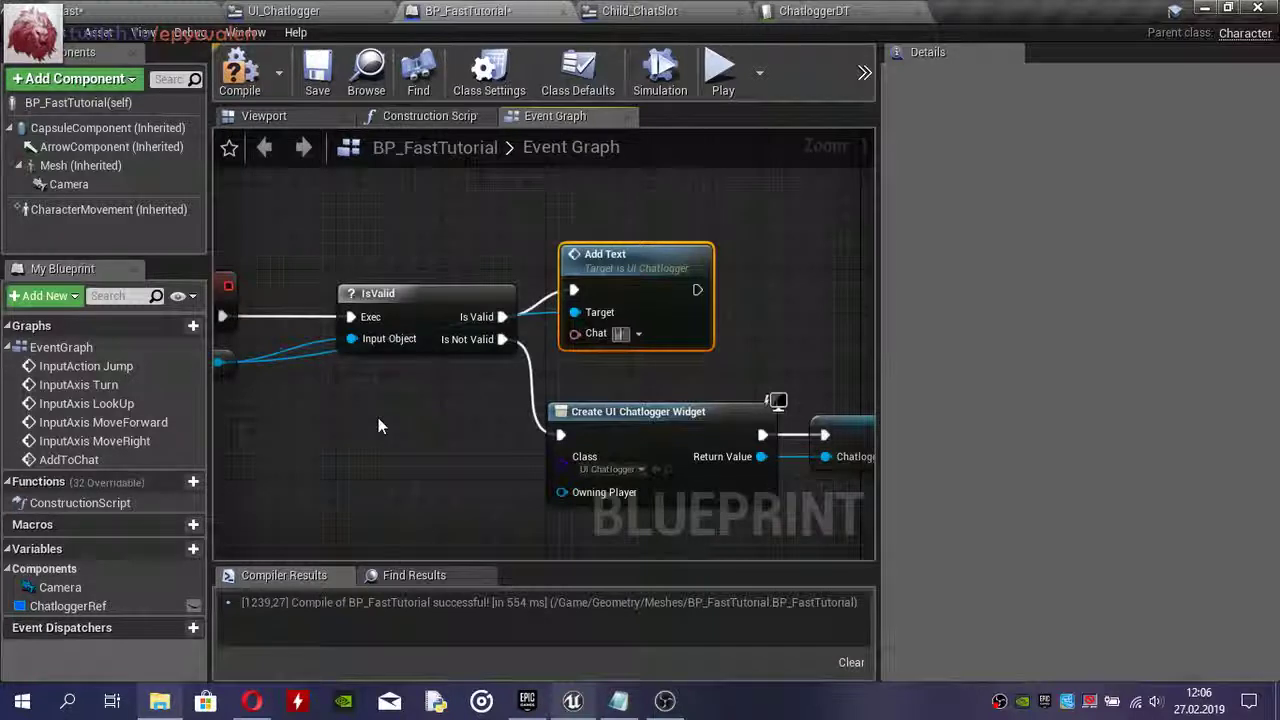
text(<Green>In)
text(xt>)
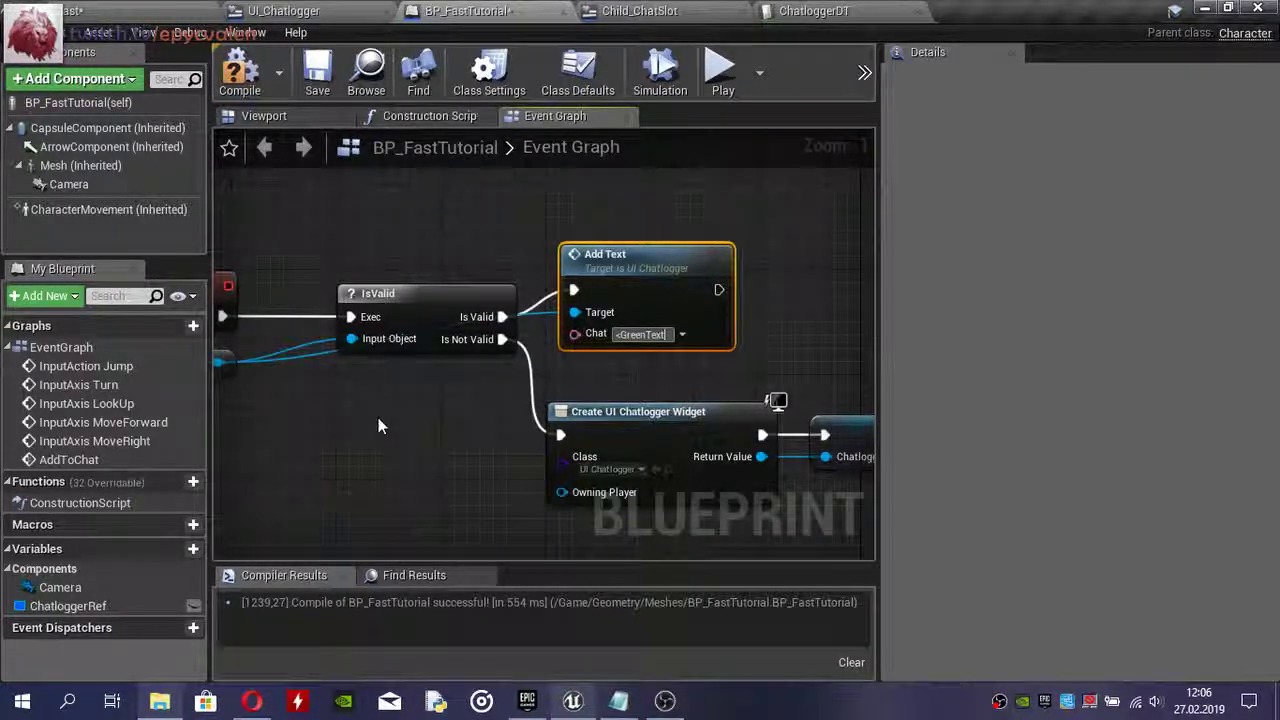
text(OYUNCU)
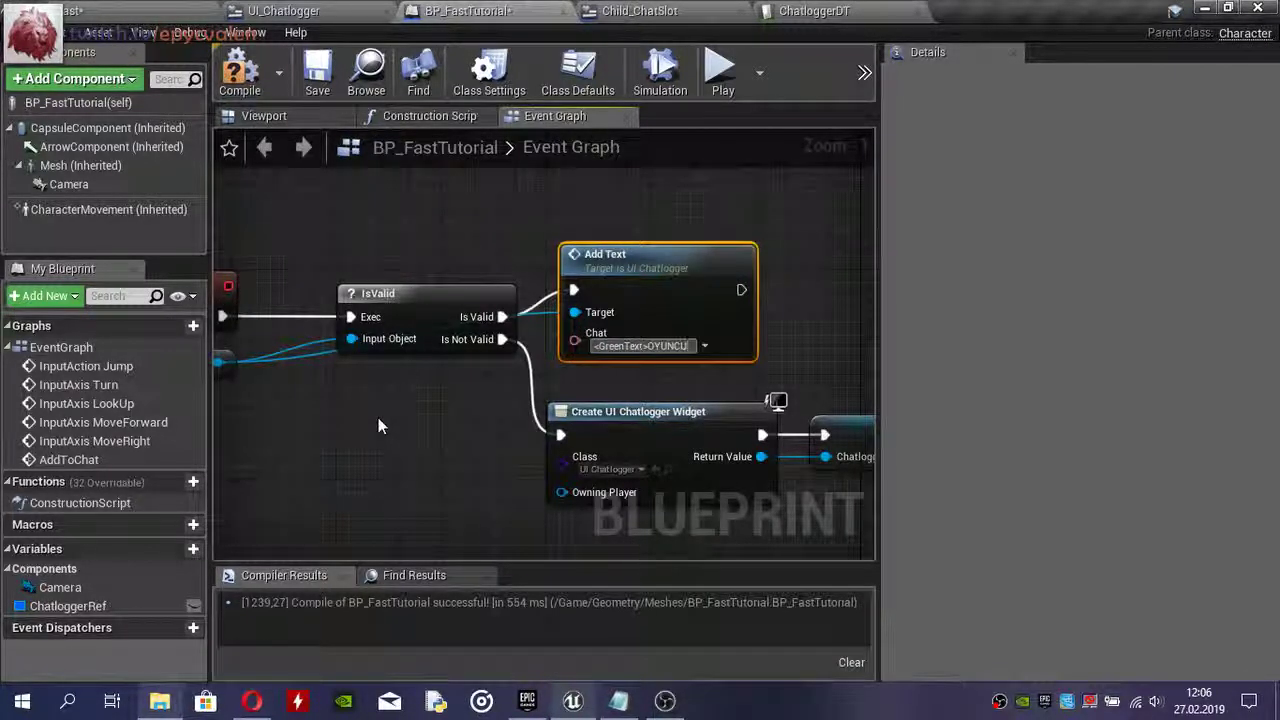
text(</> g)
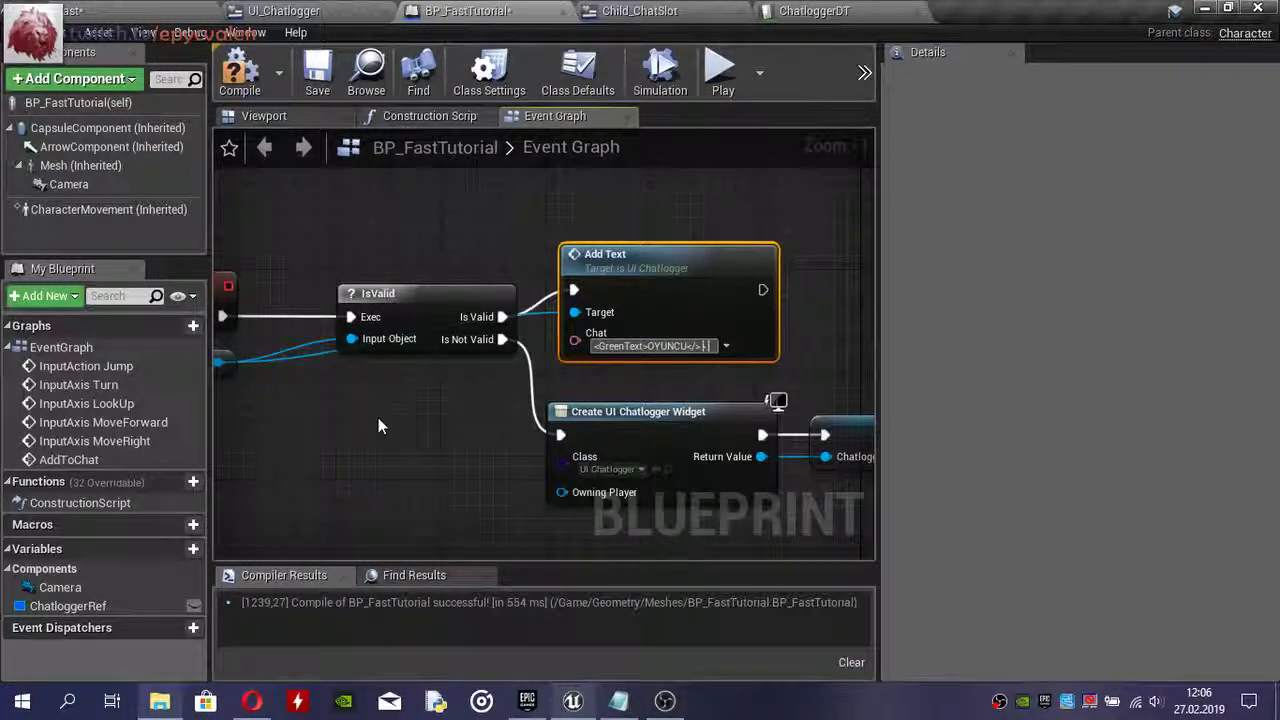
text(iriş yap)
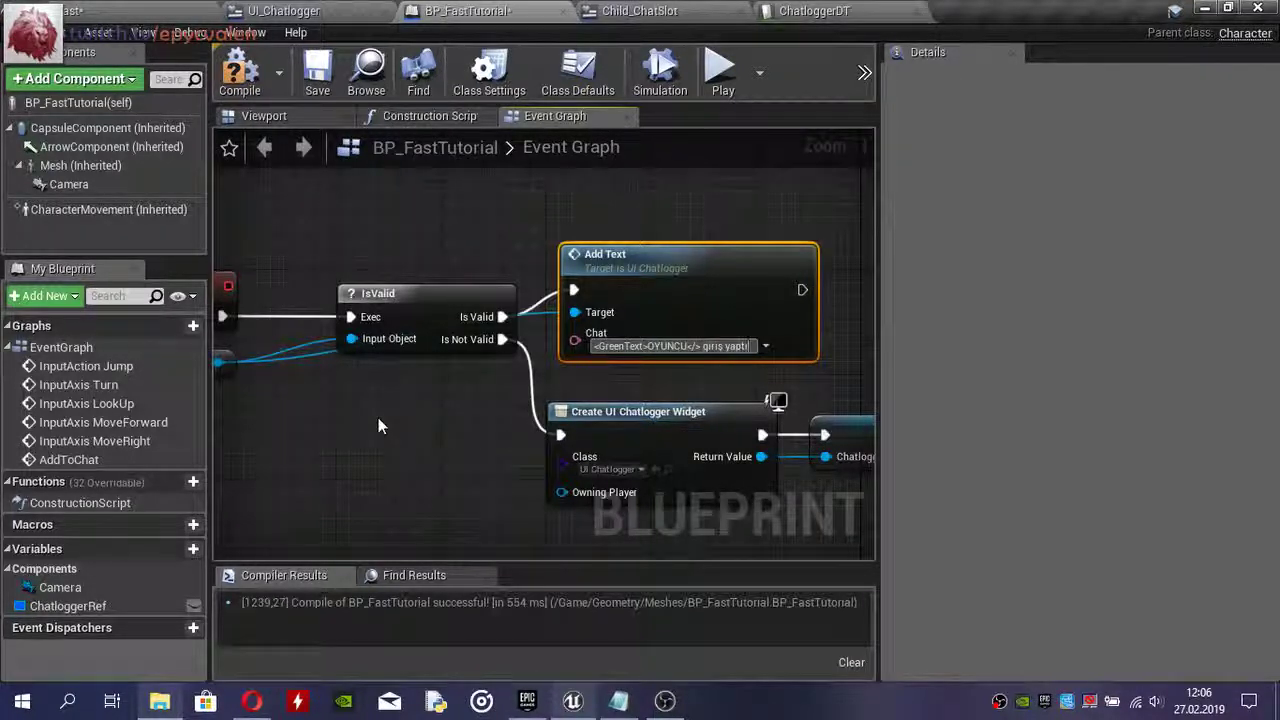
text(tı!)
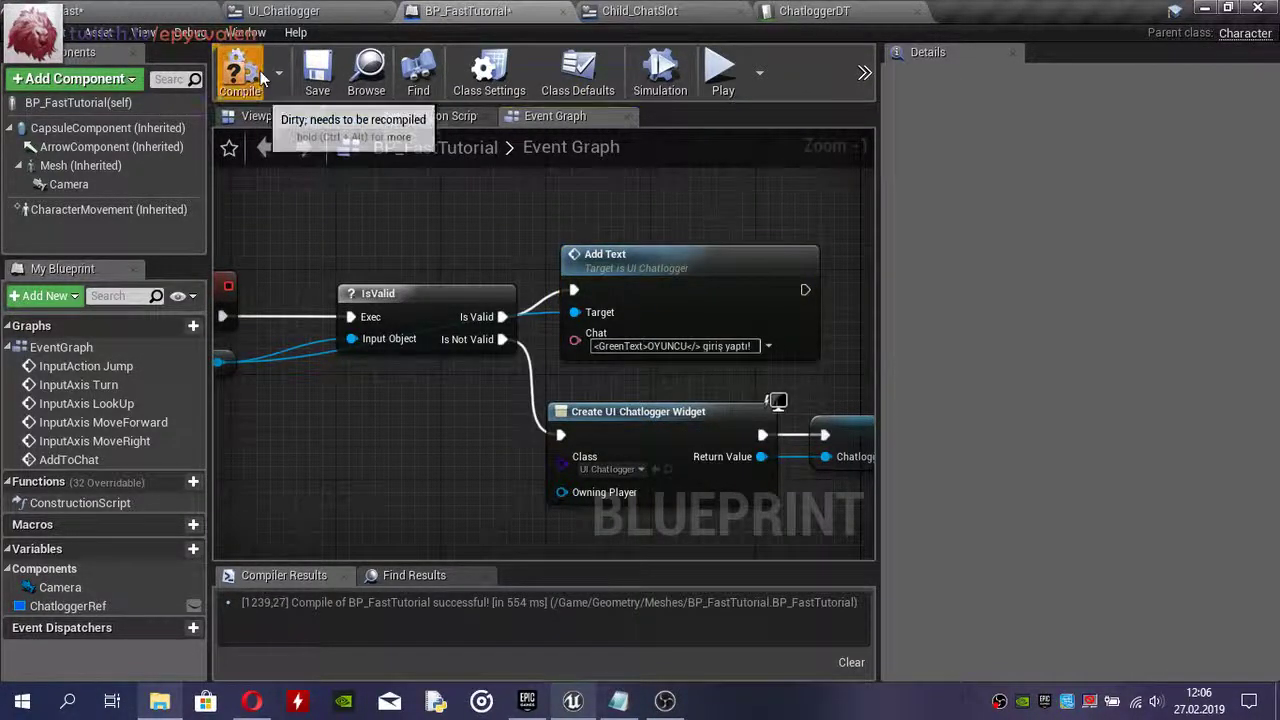
click(239, 80)
mouse_move(630, 250)
right_down()
mouse_move(380, 190)
mouse_move(725, 232)
right_up()
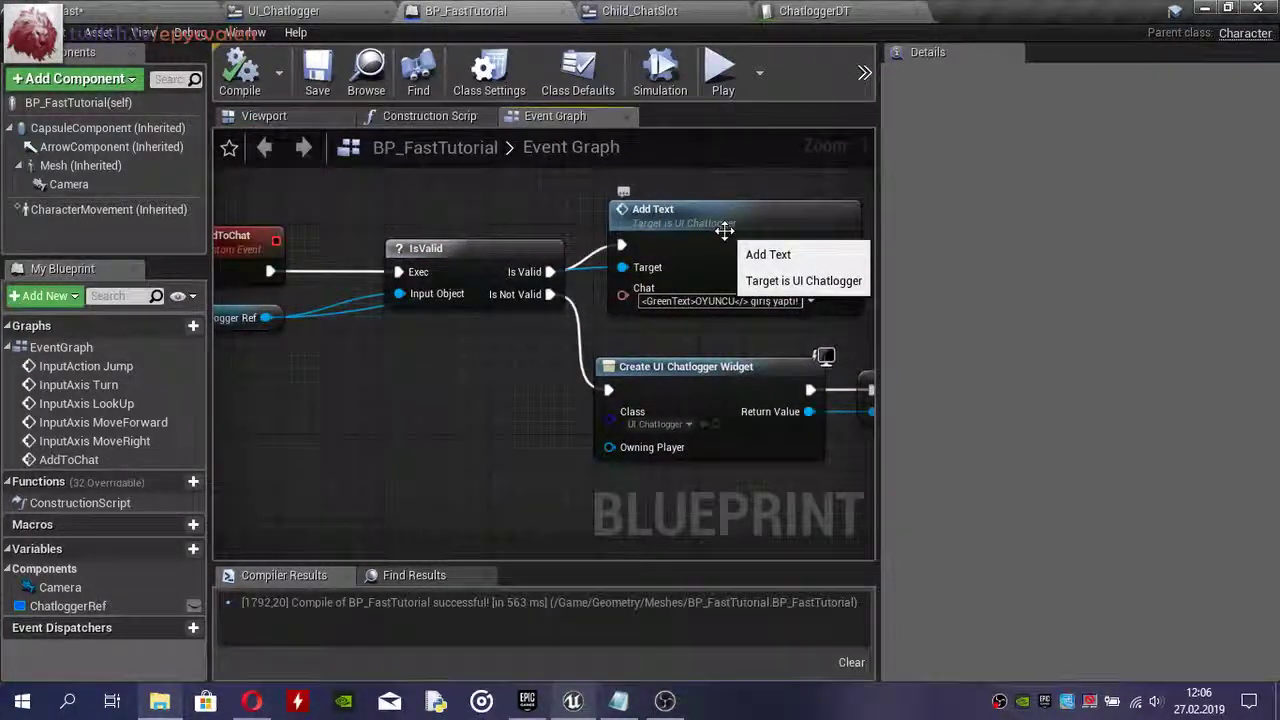
- Add an Event BeginPlay node to BP_FastTutorial's graph
right_drag(284, 403, 399, 444)
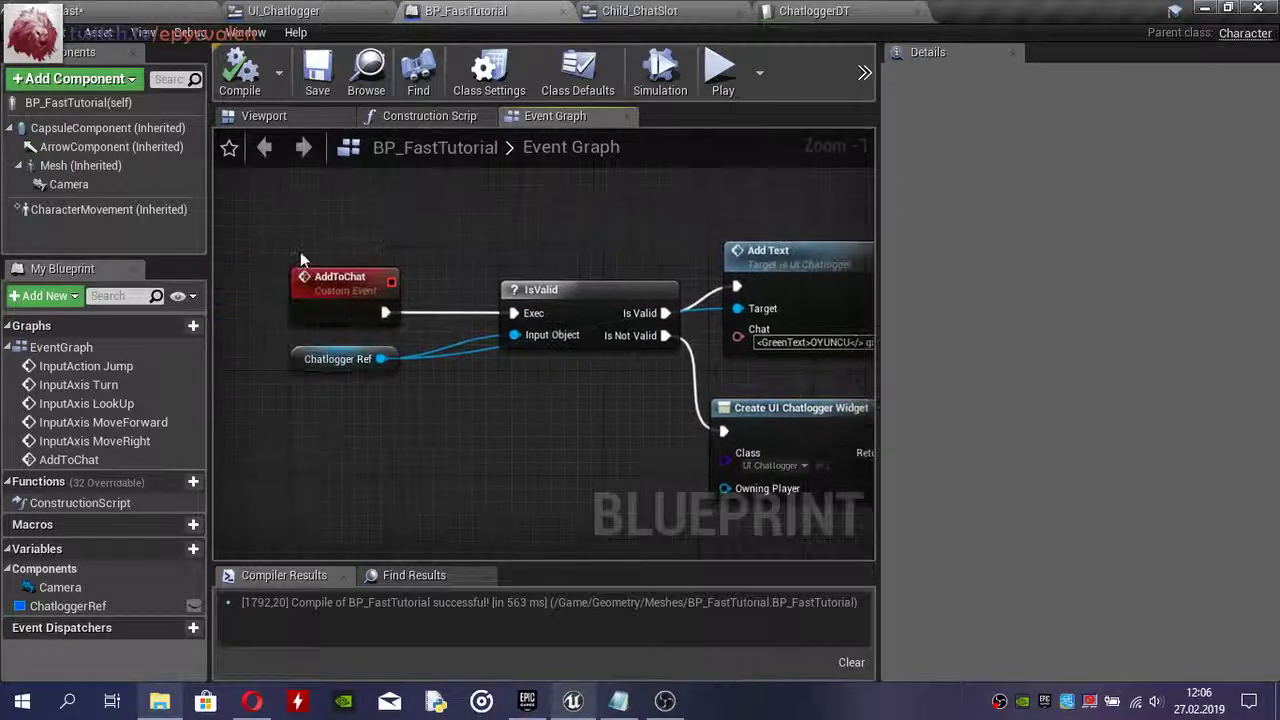
drag(283, 252, 420, 205)
right_drag(420, 205, 443, 341)
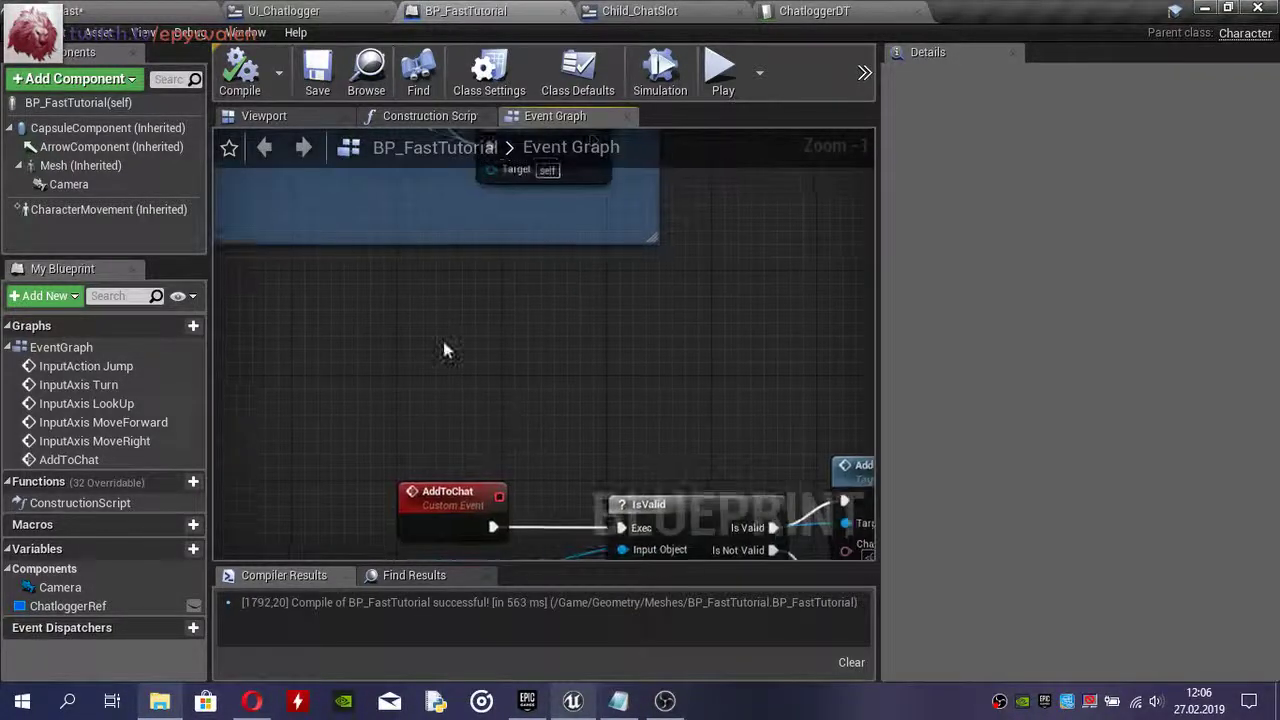
right_click(443, 341)
text(begin)
key(Return)
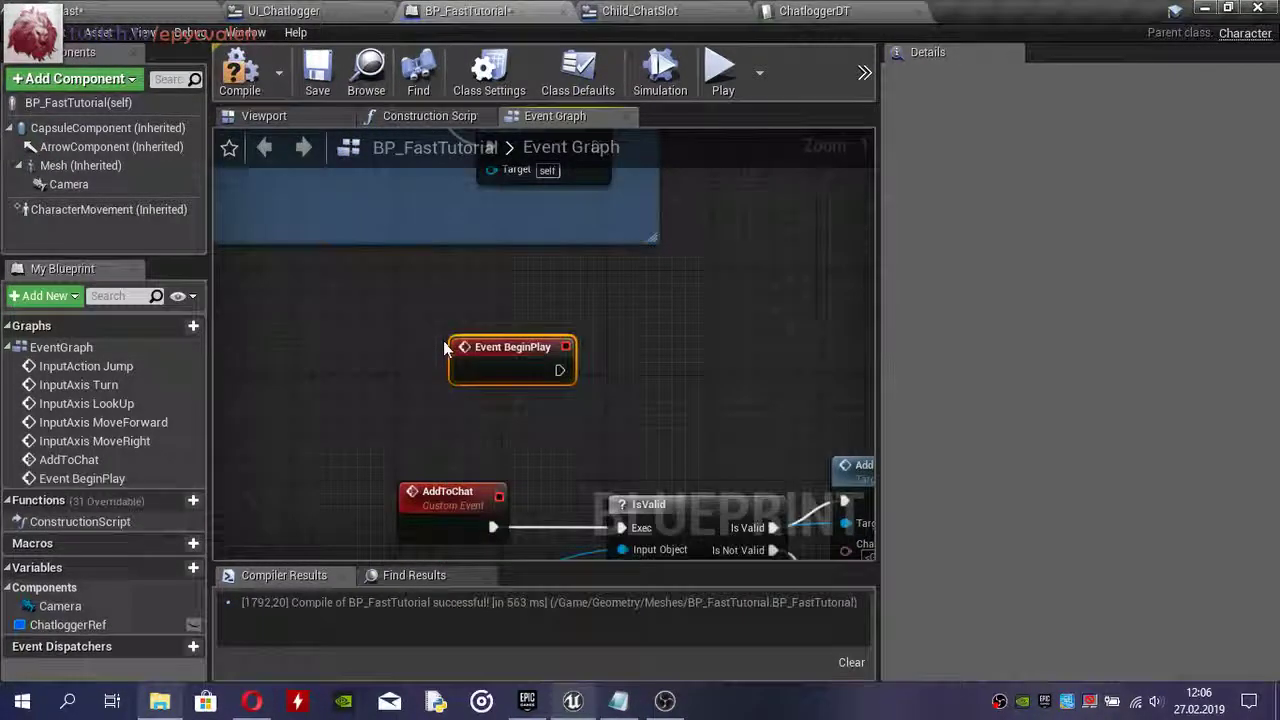
drag(458, 366, 405, 353)
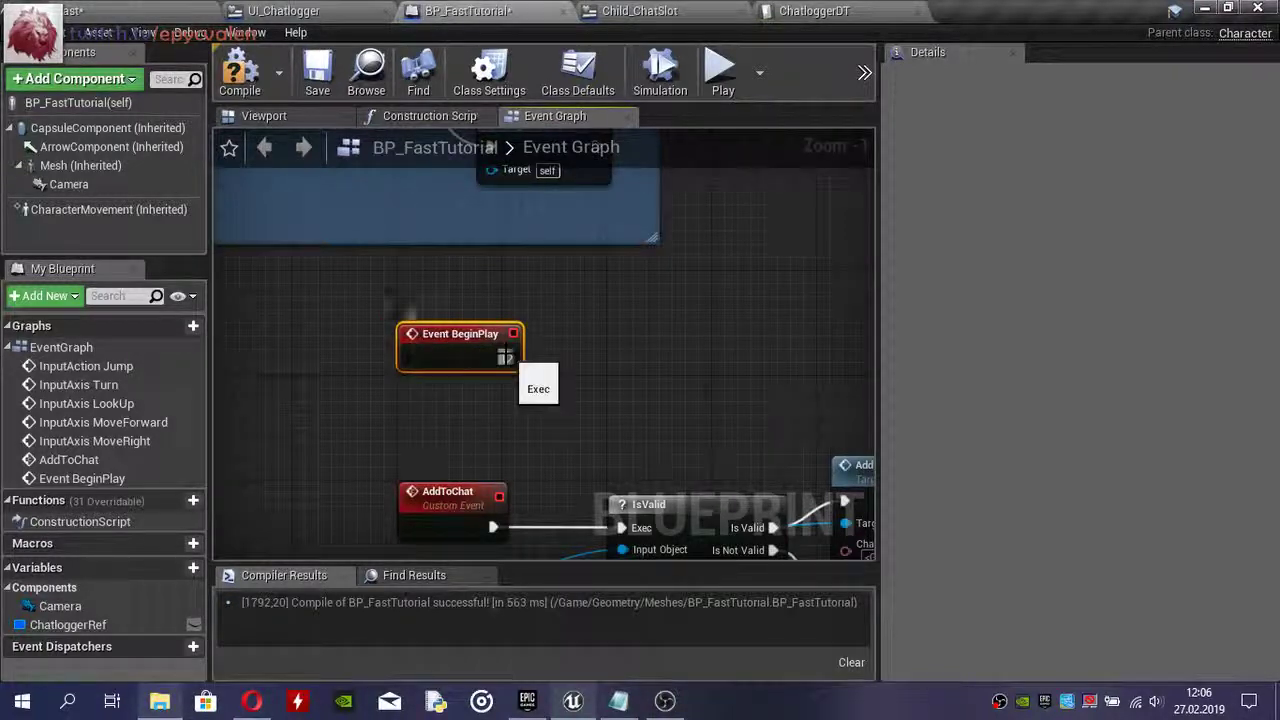
- Call Add to Chat from Event BeginPlay
mouse_move(507, 357)
mouse_down()
mouse_move(571, 364)
mouse_move(590, 323)
mouse_up()
text(add to chat)
key(Return)
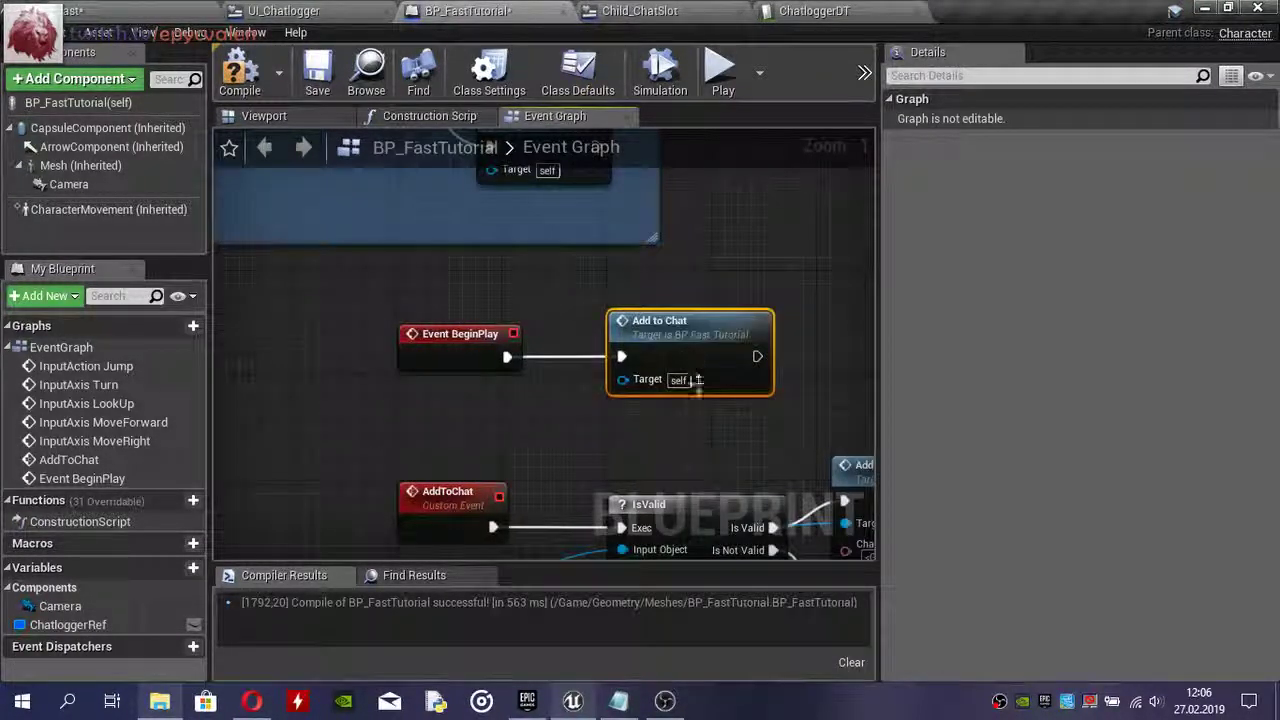
mouse_move(679, 400)
right_down()
mouse_move(494, 254)
mouse_move(583, 159)
right_up()
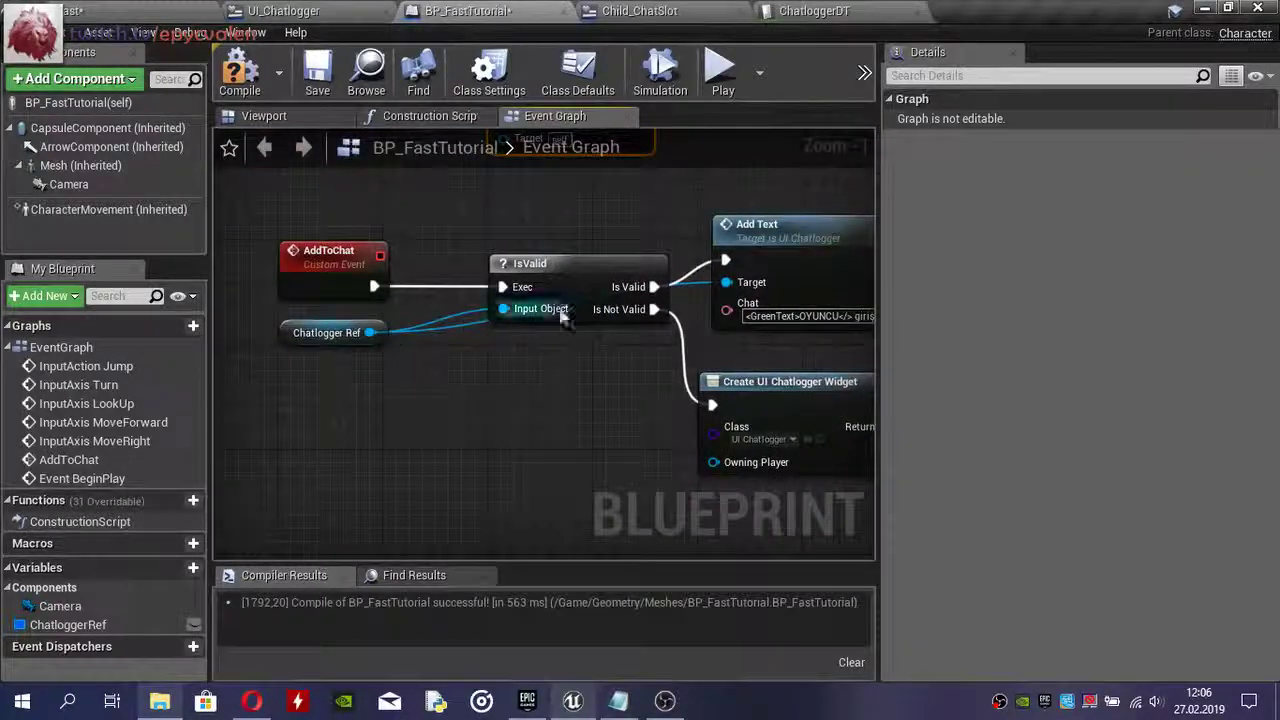
mouse_move(648, 309)
right_down()
mouse_move(404, 240)
mouse_move(367, 390)
right_up()
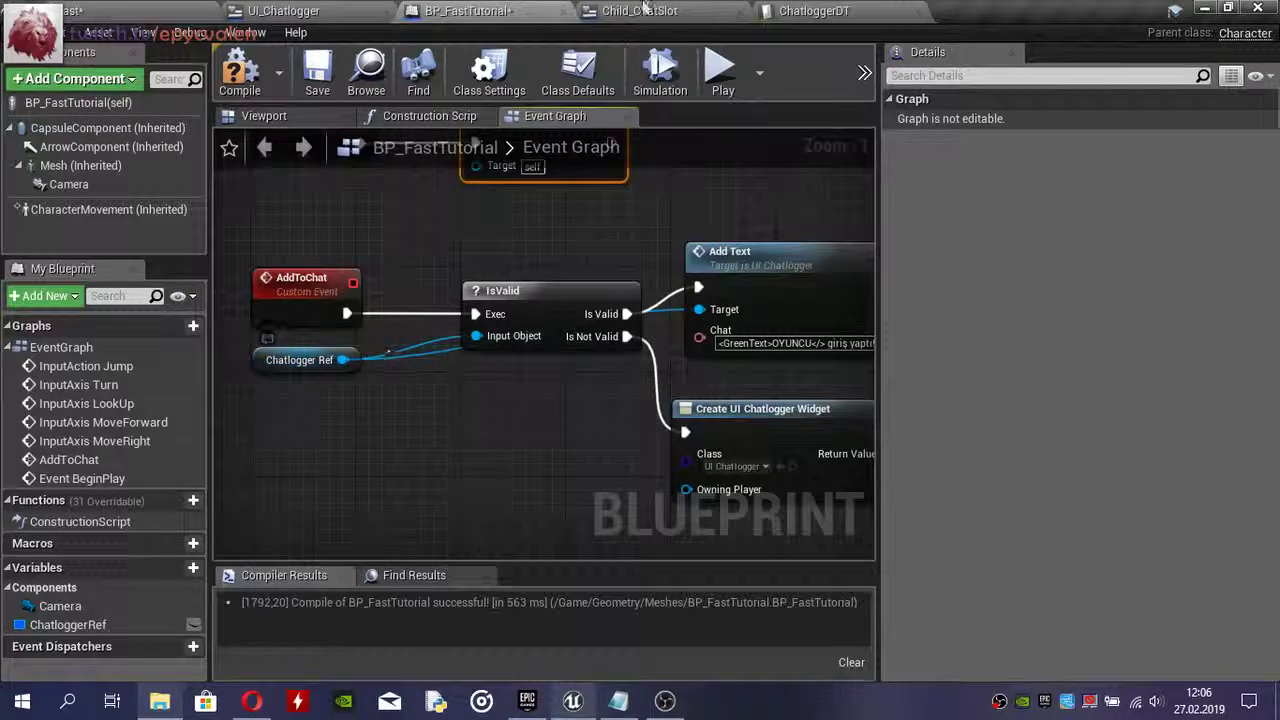
- Connect Add to Viewport's execution output to Add Text
click(285, 10)
click(533, 8)
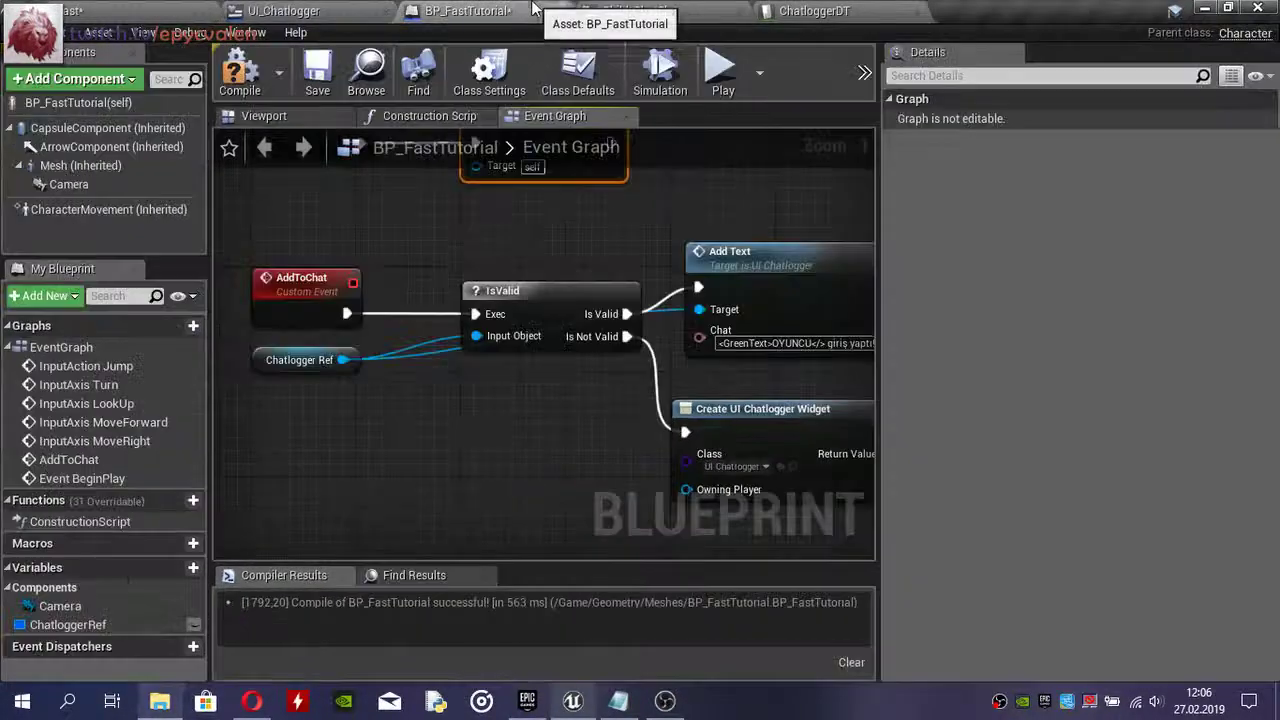
right_drag(591, 389, 346, 322)
right_drag(591, 449, 235, 459)
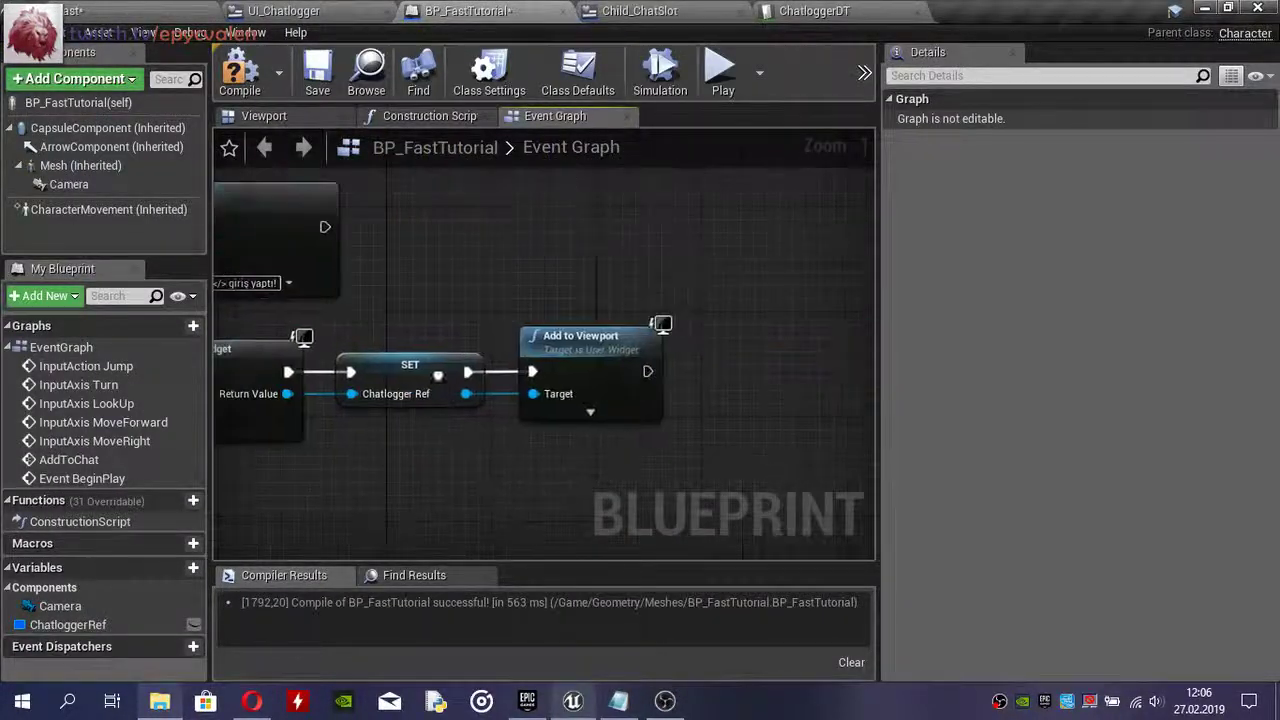
drag(646, 372, 330, 254)
drag(473, 253, 545, 227)
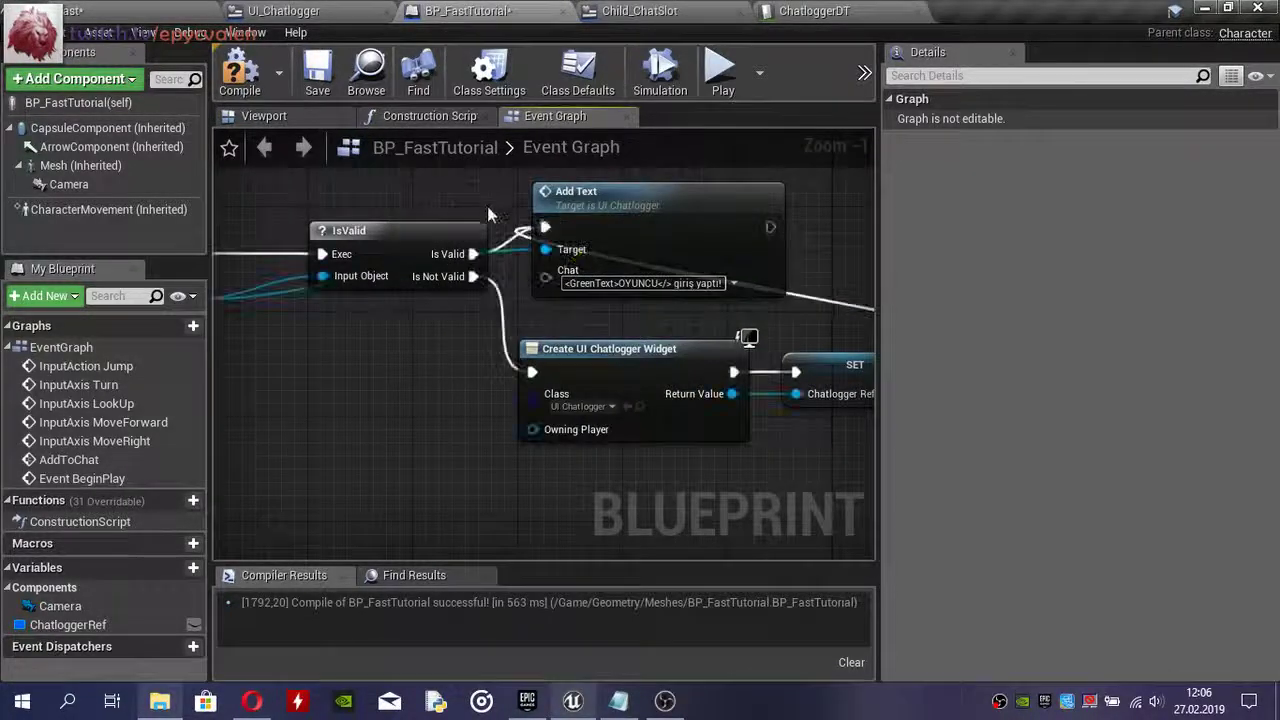
- Compile and save BP_FastTutorial
right_drag(461, 201, 251, 212)
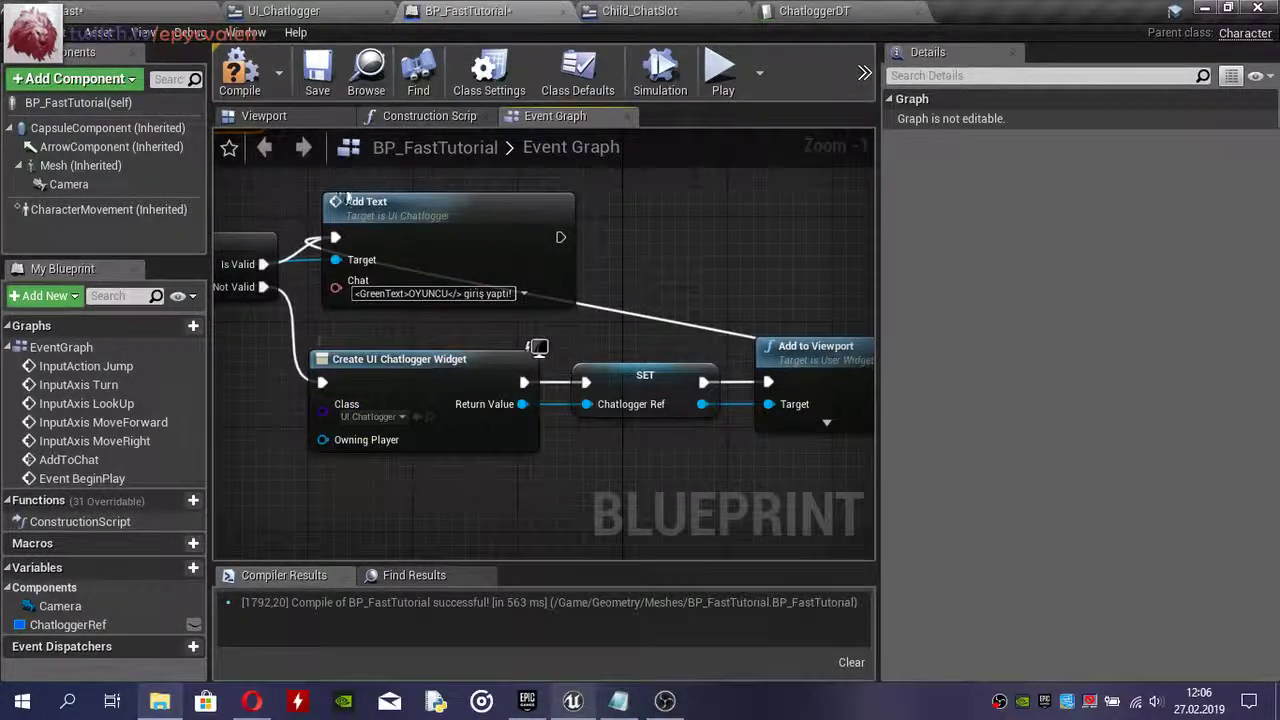
click(239, 72)
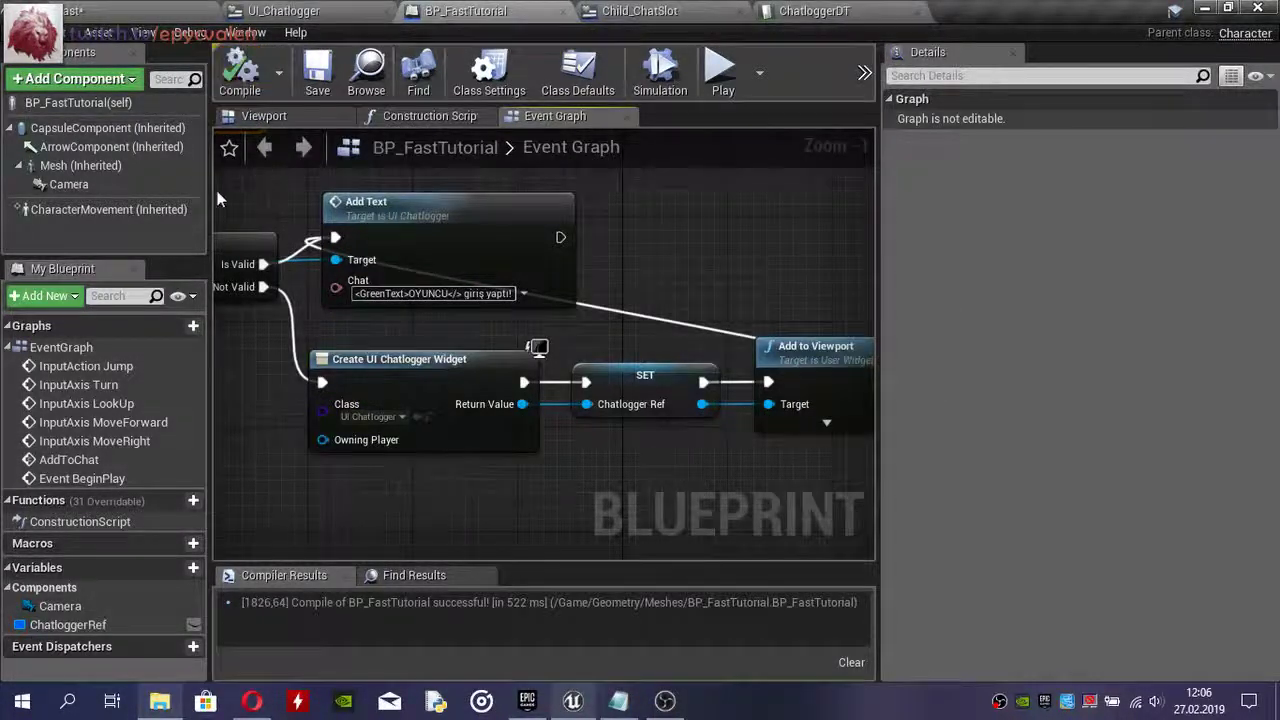
right_drag(218, 199, 498, 340)
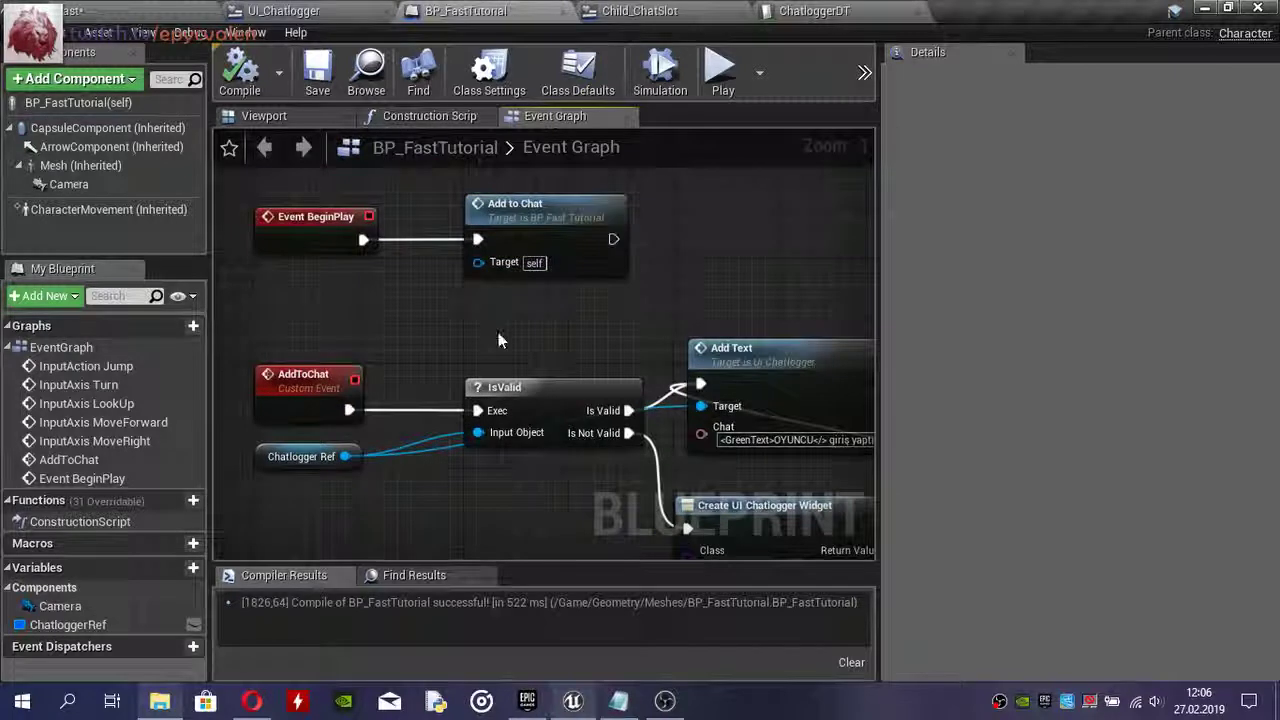
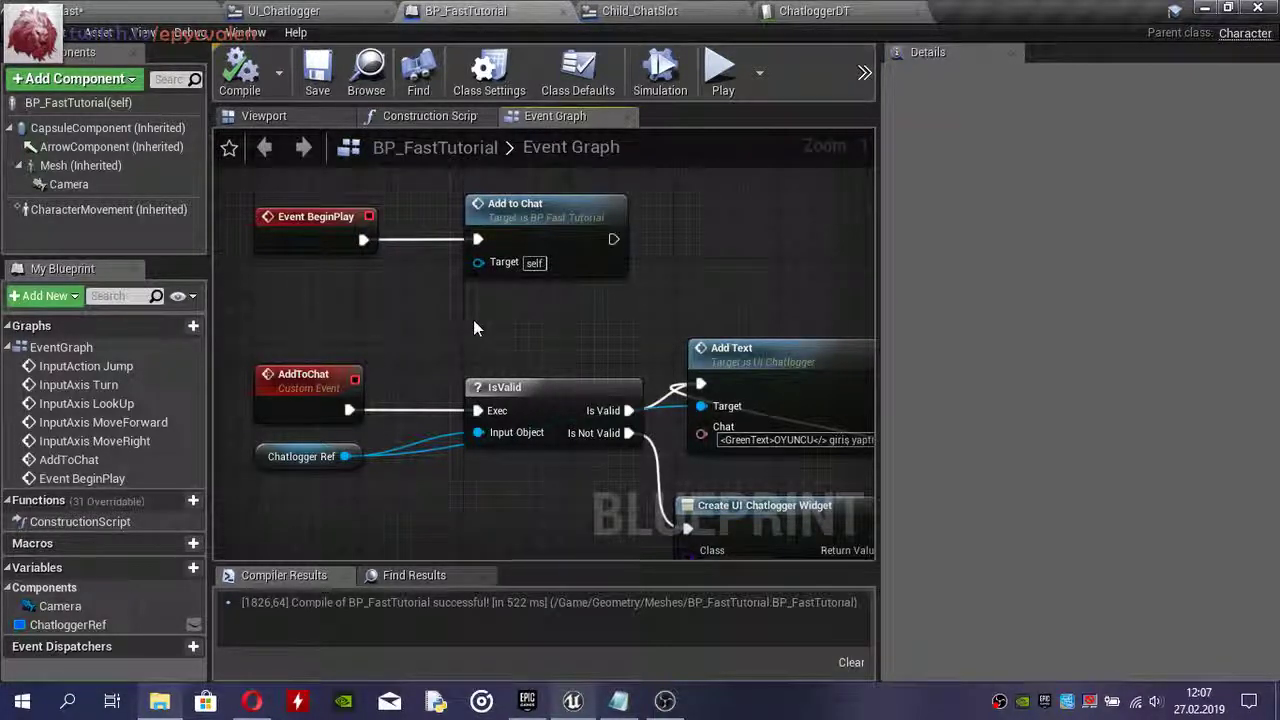
- Review the Class Settings and Class Defaults, then compile BP_FastTutorial
click(489, 70)
click(582, 72)
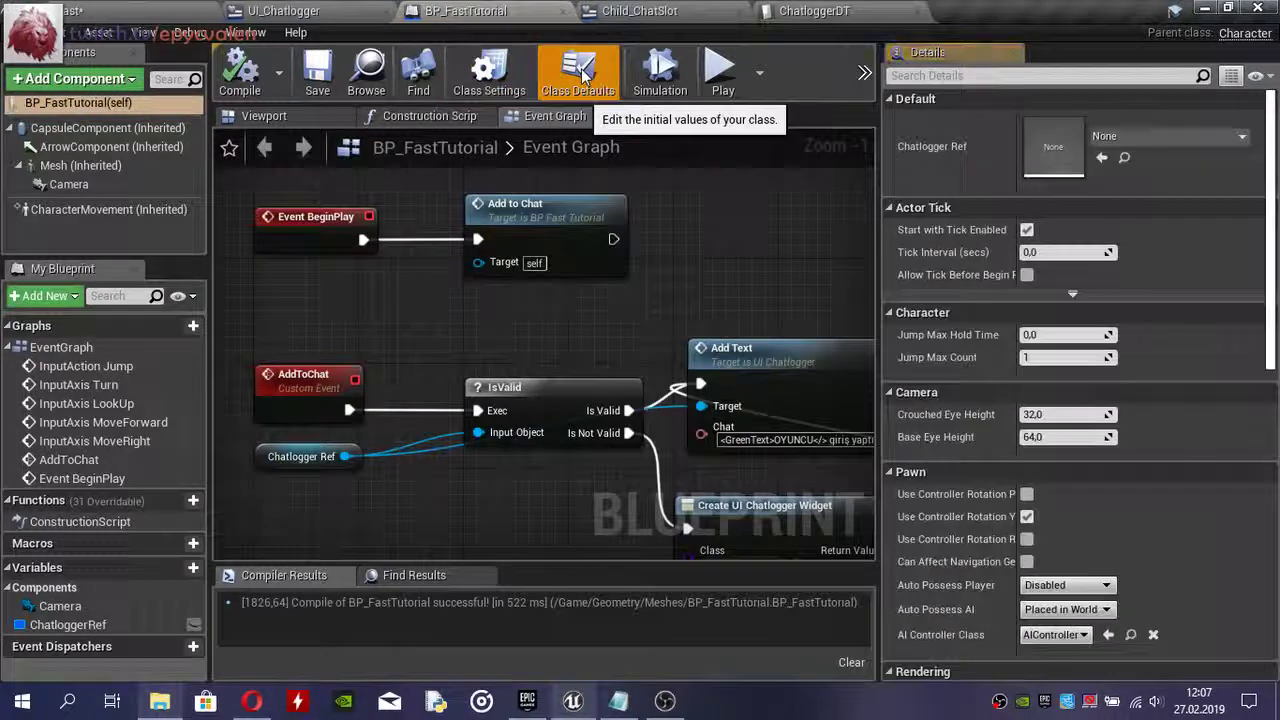
click(255, 67)
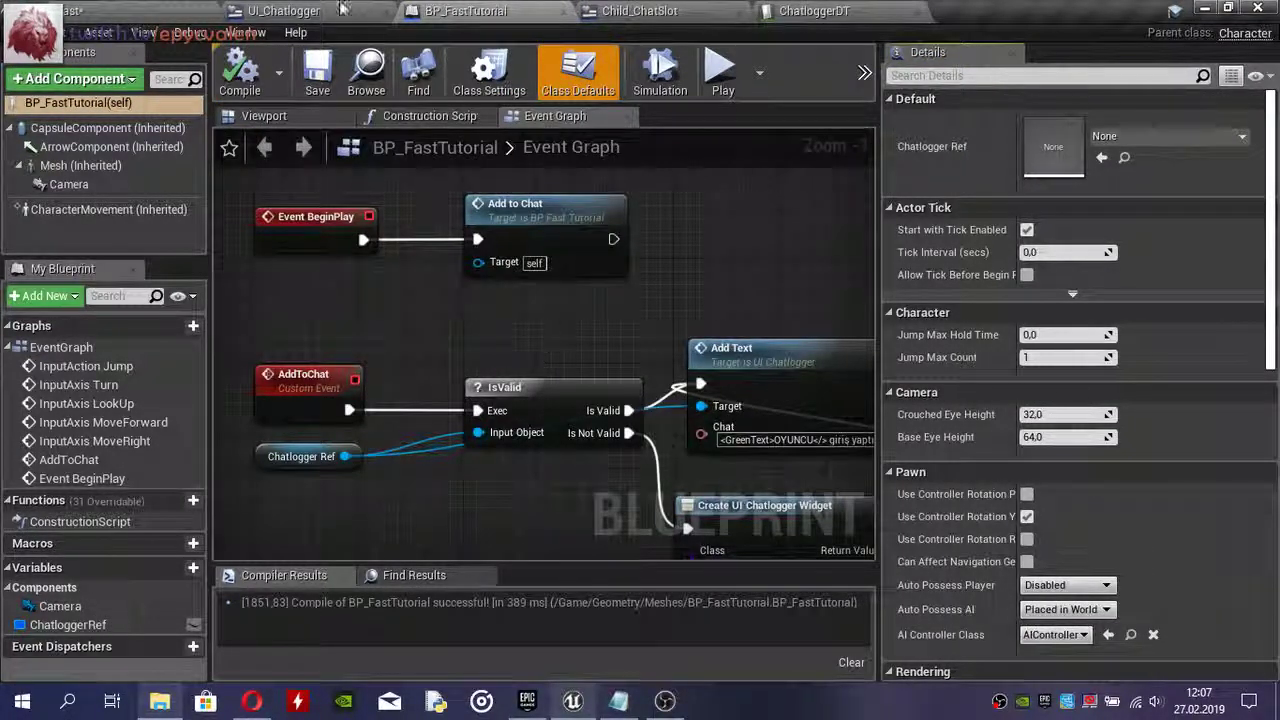
- Play the level to check the green chat messages, then return to BP_FastTutorial
click(180, 8)
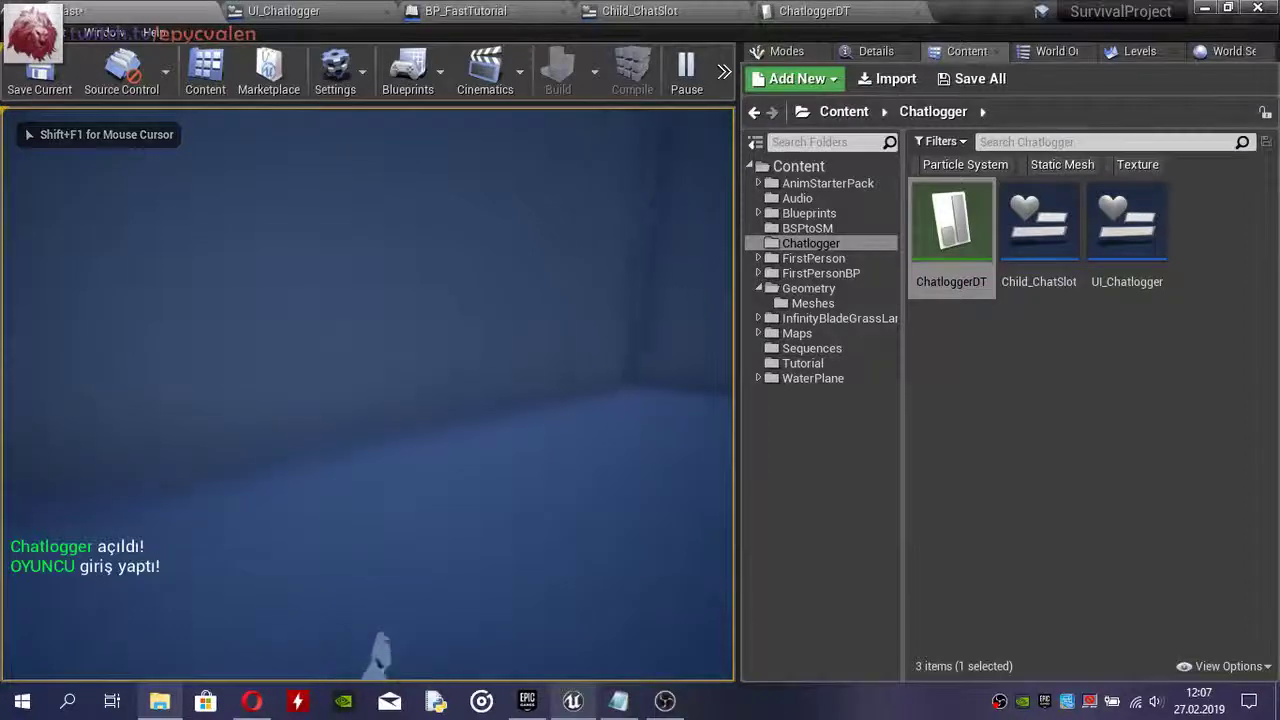
key(Escape)
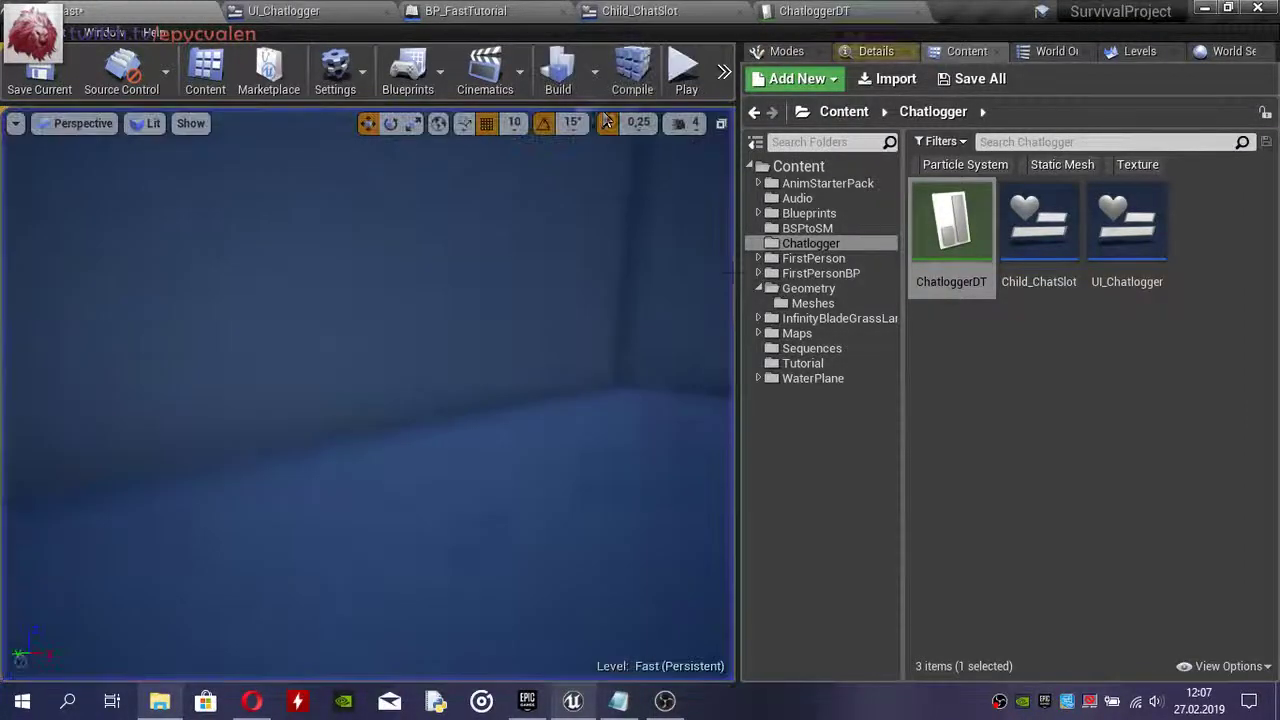
click(480, 12)
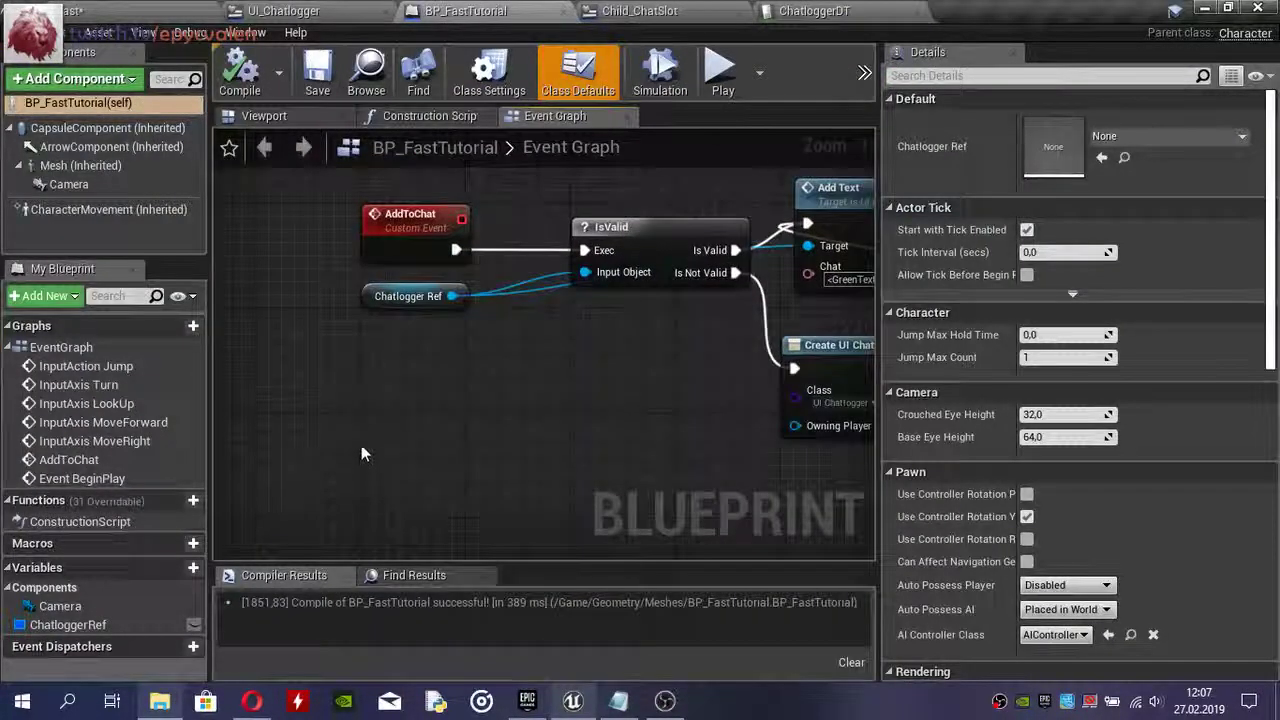
- Place a key 1 input event, discarding a trial Add to Chat node
right_click(361, 443)
text(1)
key(Return)
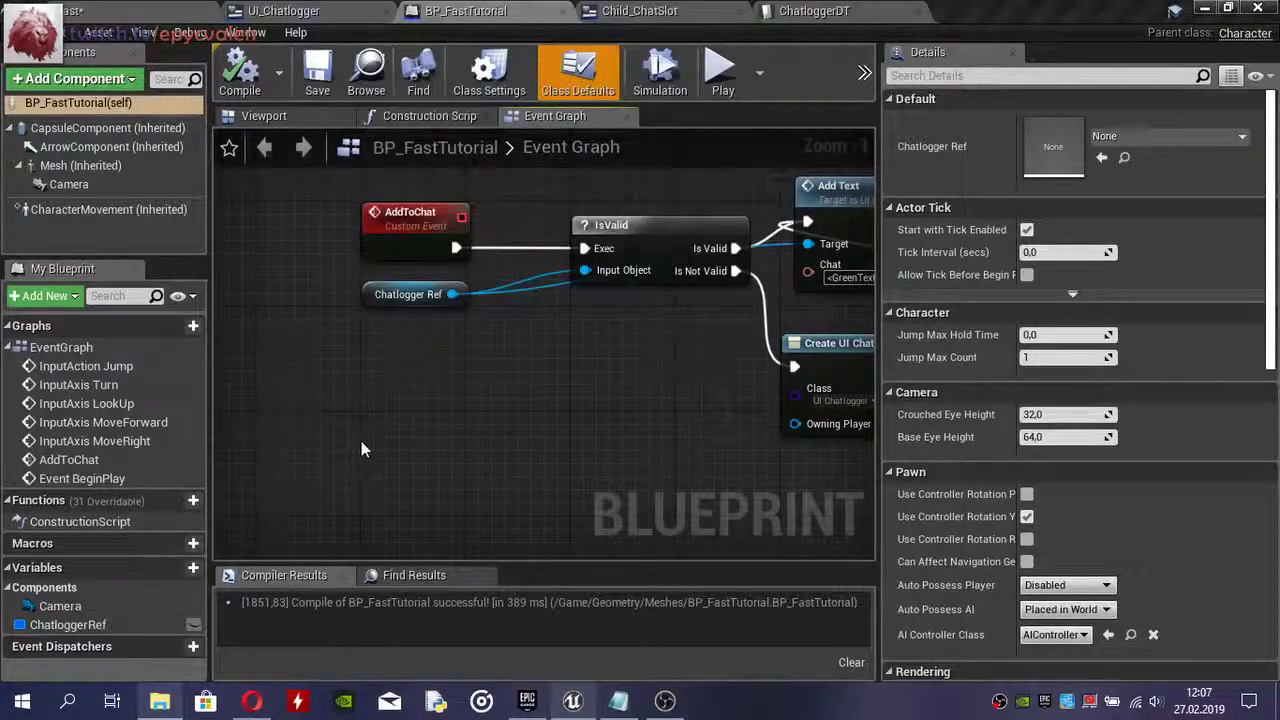
drag(413, 381, 489, 390)
text(add to hat)
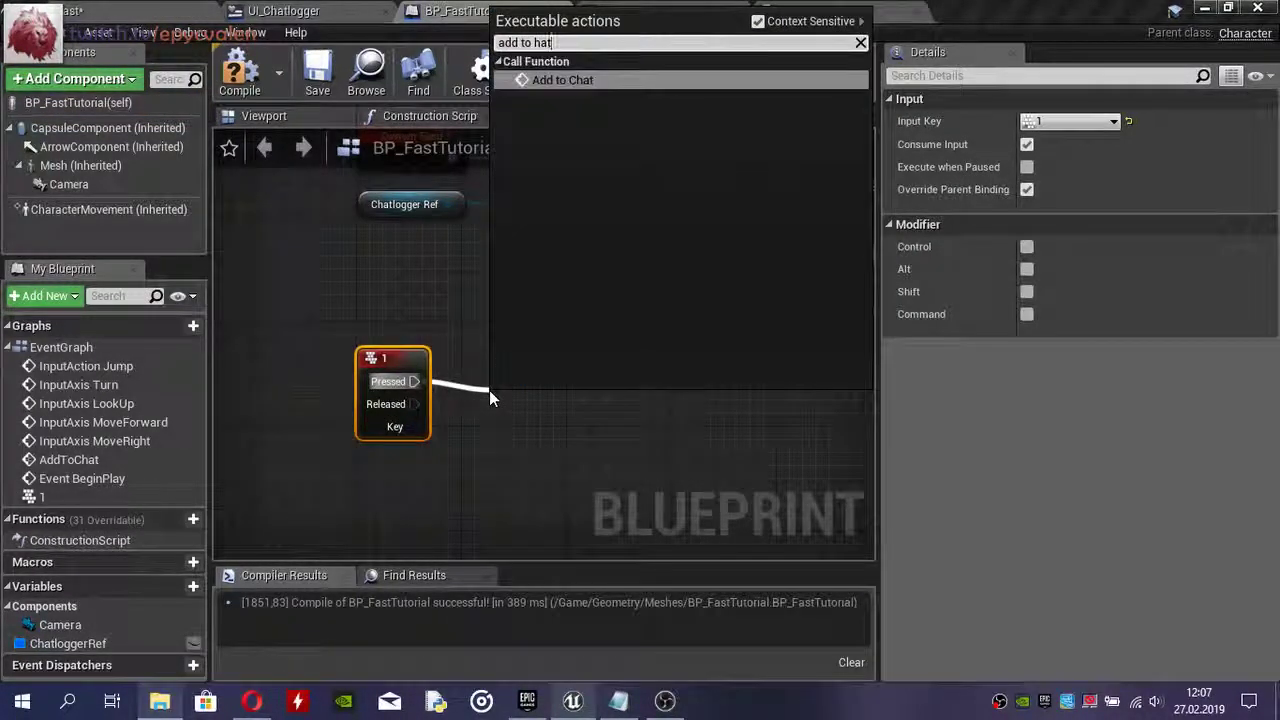
key(Return)
drag(543, 385, 540, 372)
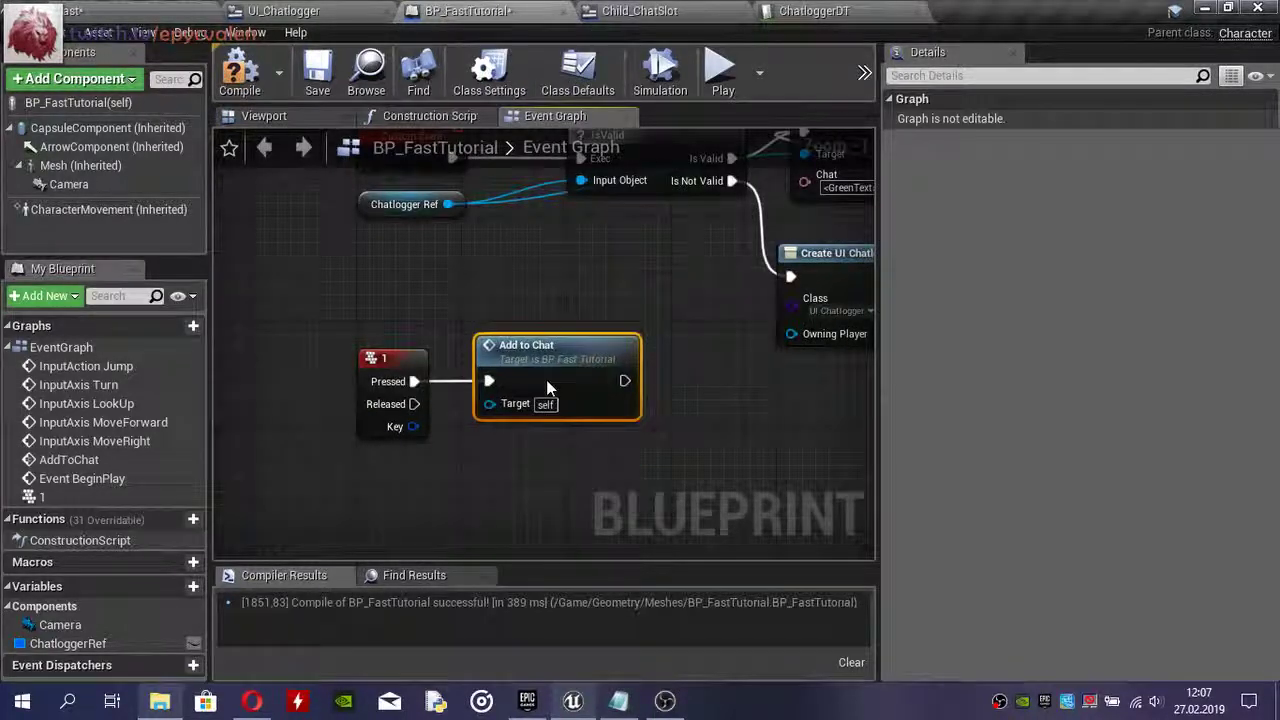
right_drag(576, 303, 495, 379)
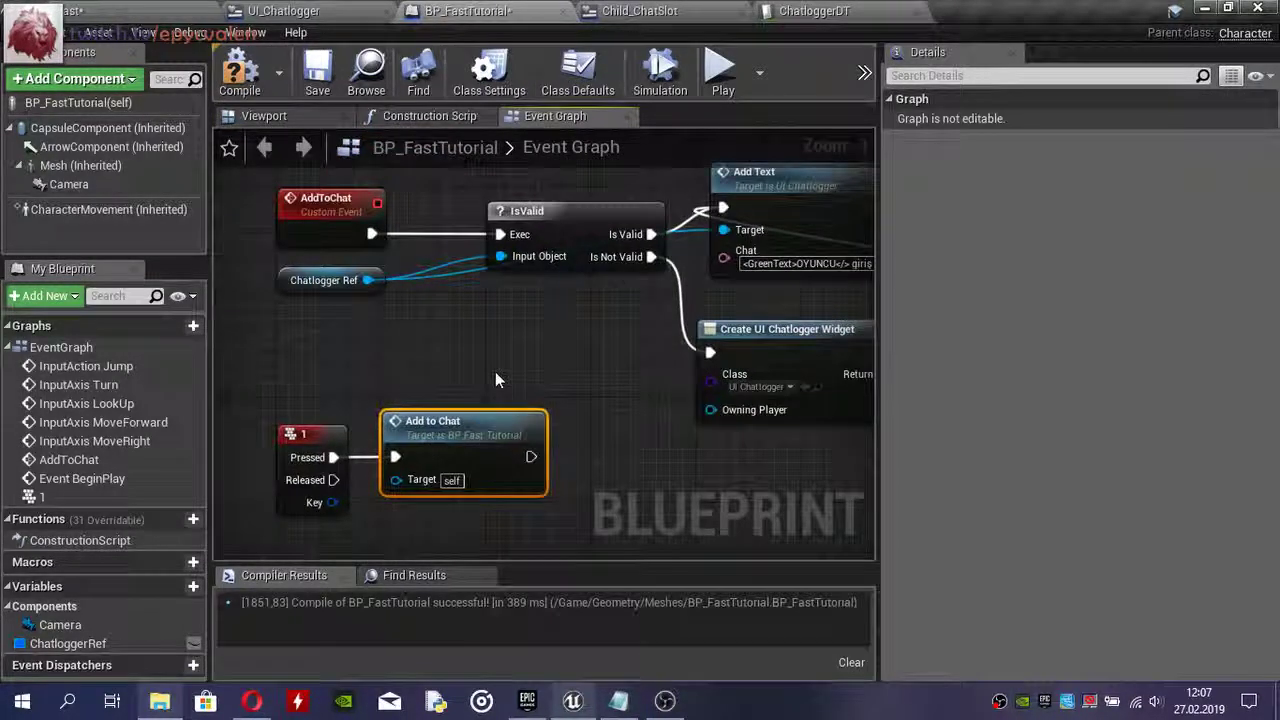
key(Delete)
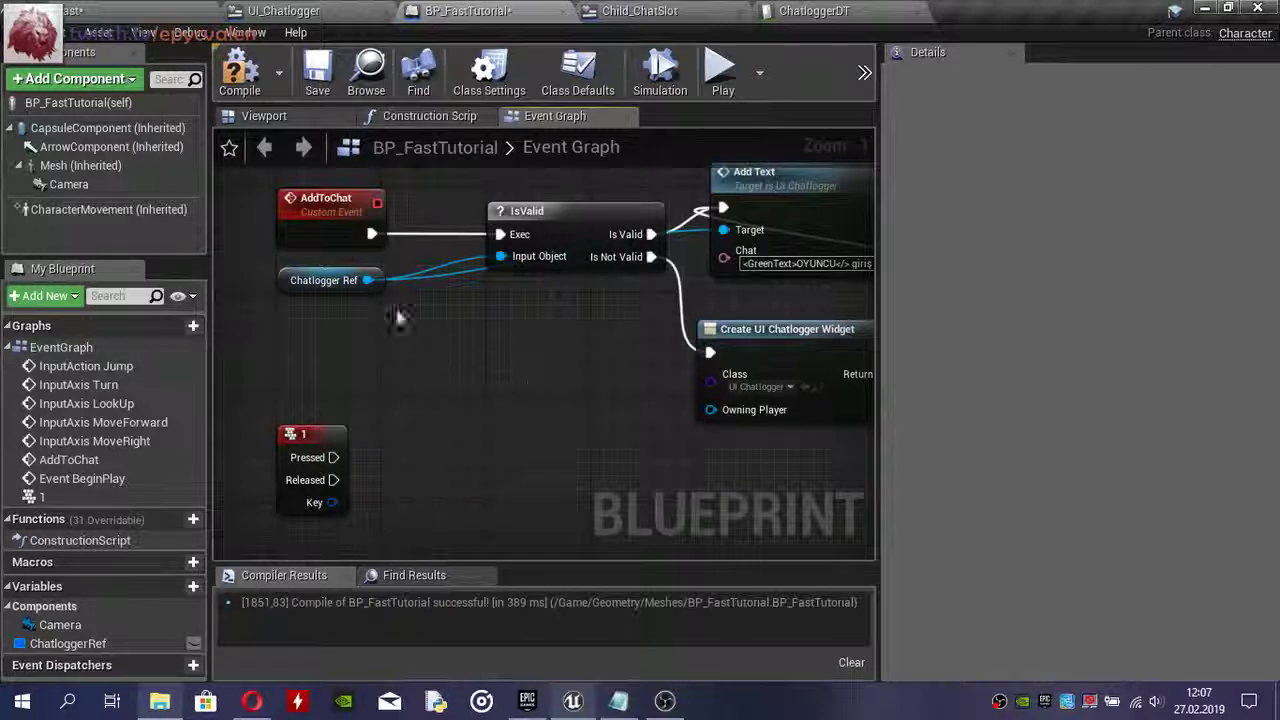
- Duplicate the IsValid node and wire key 1 Pressed and Chatlogger Ref into it
click(545, 245)
key(ctrl+c)
key(ctrl+v)
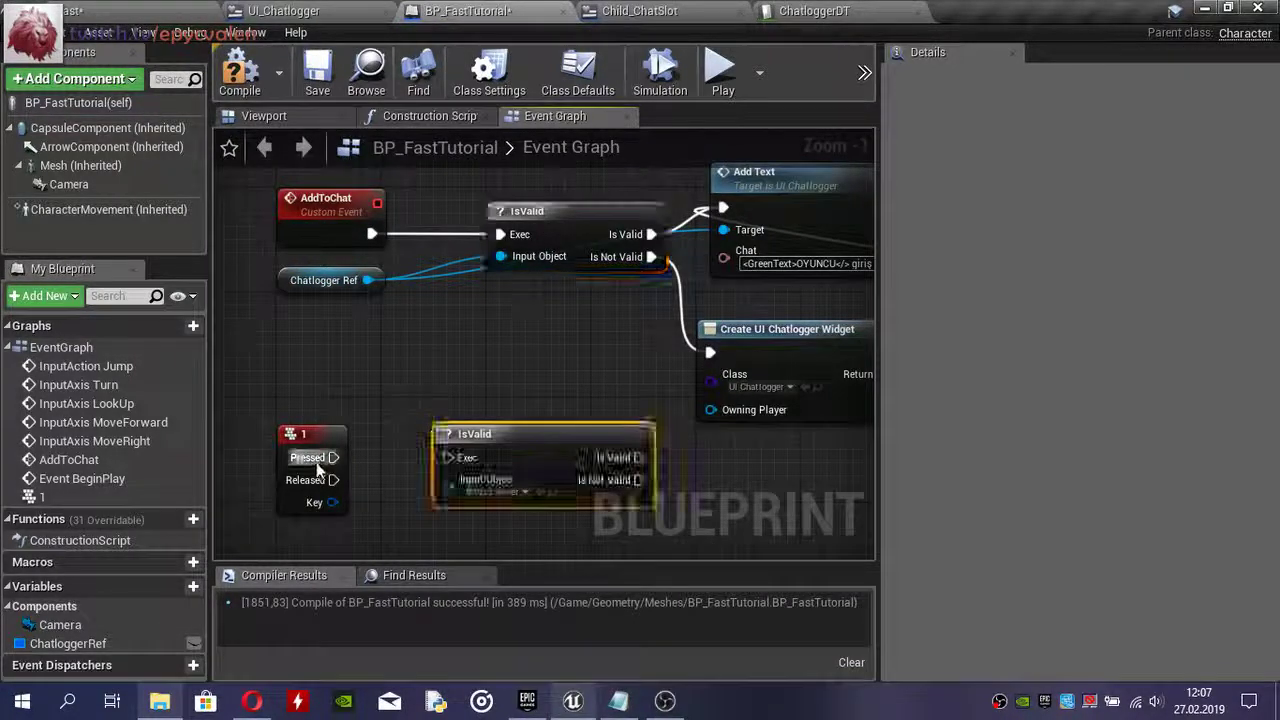
drag(333, 457, 447, 457)
drag(368, 280, 448, 486)
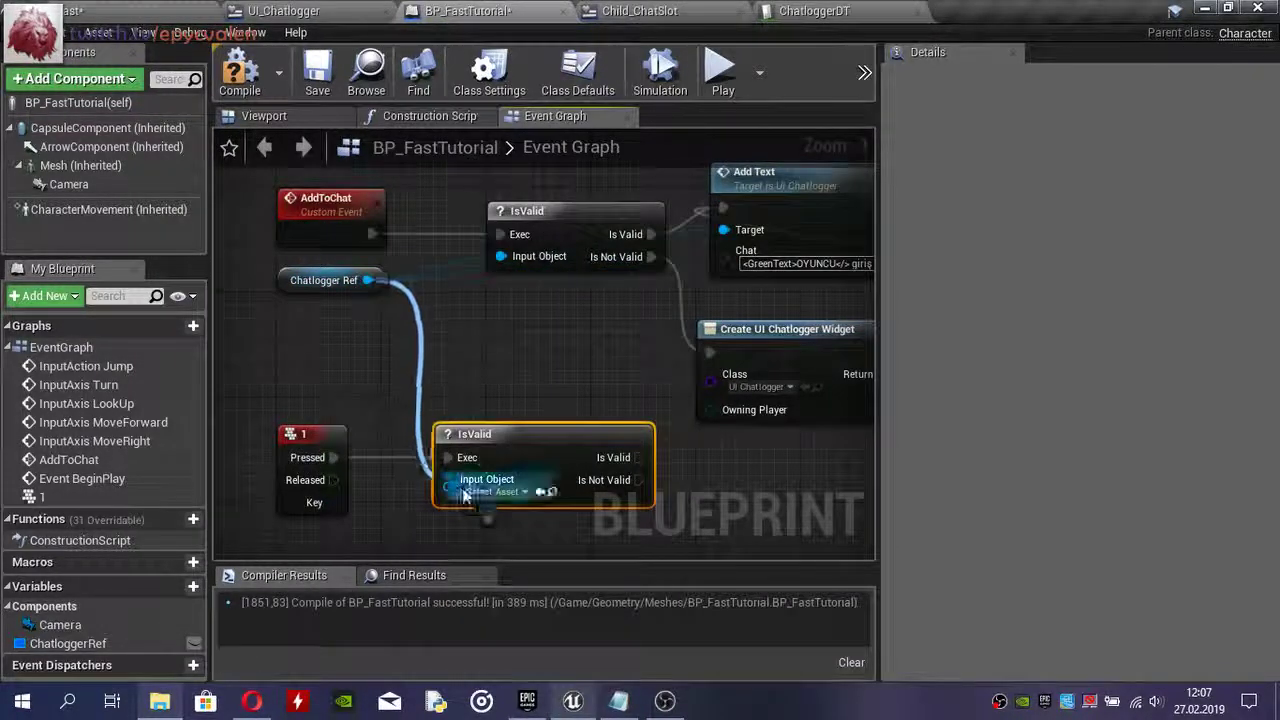
drag(474, 434, 438, 434)
- Duplicate Add Text, targeting Chatlogger Ref and triggered by Is Valid
click(766, 215)
key(ctrl+c)
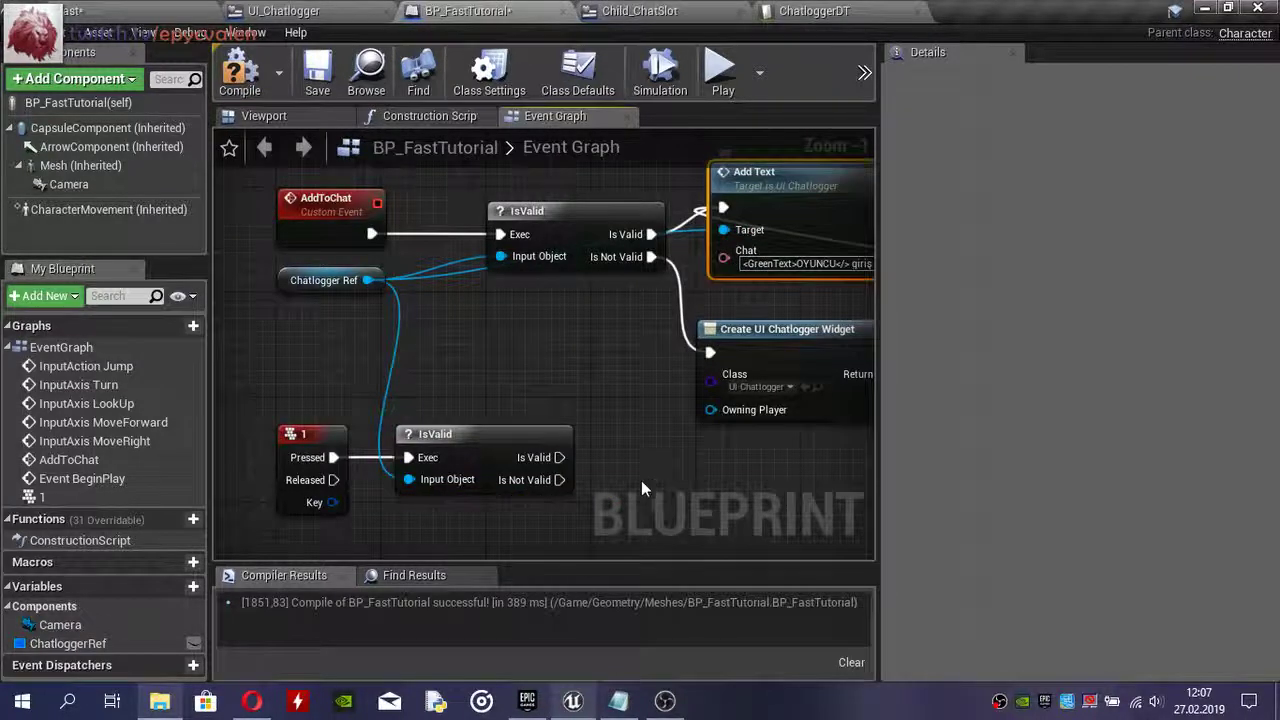
key(ctrl+v)
drag(684, 506, 352, 290)
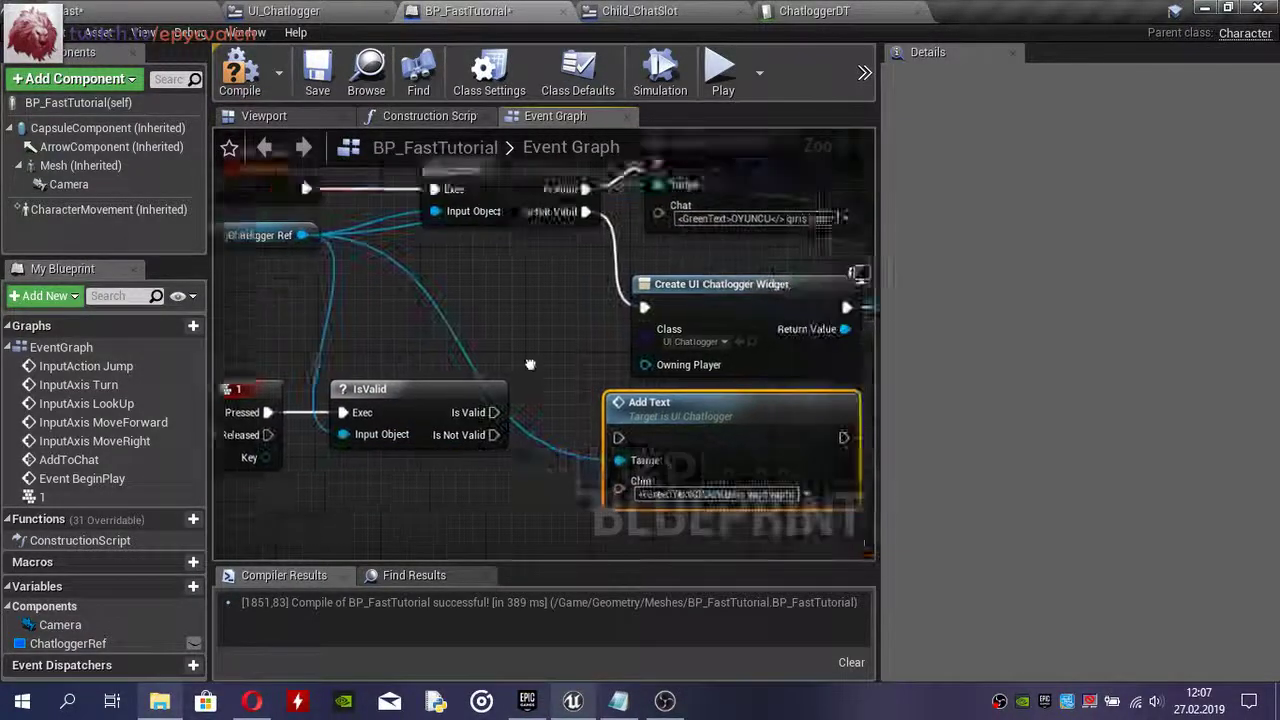
right_drag(568, 463, 420, 365)
drag(420, 365, 520, 391)
right_drag(391, 370, 591, 363)
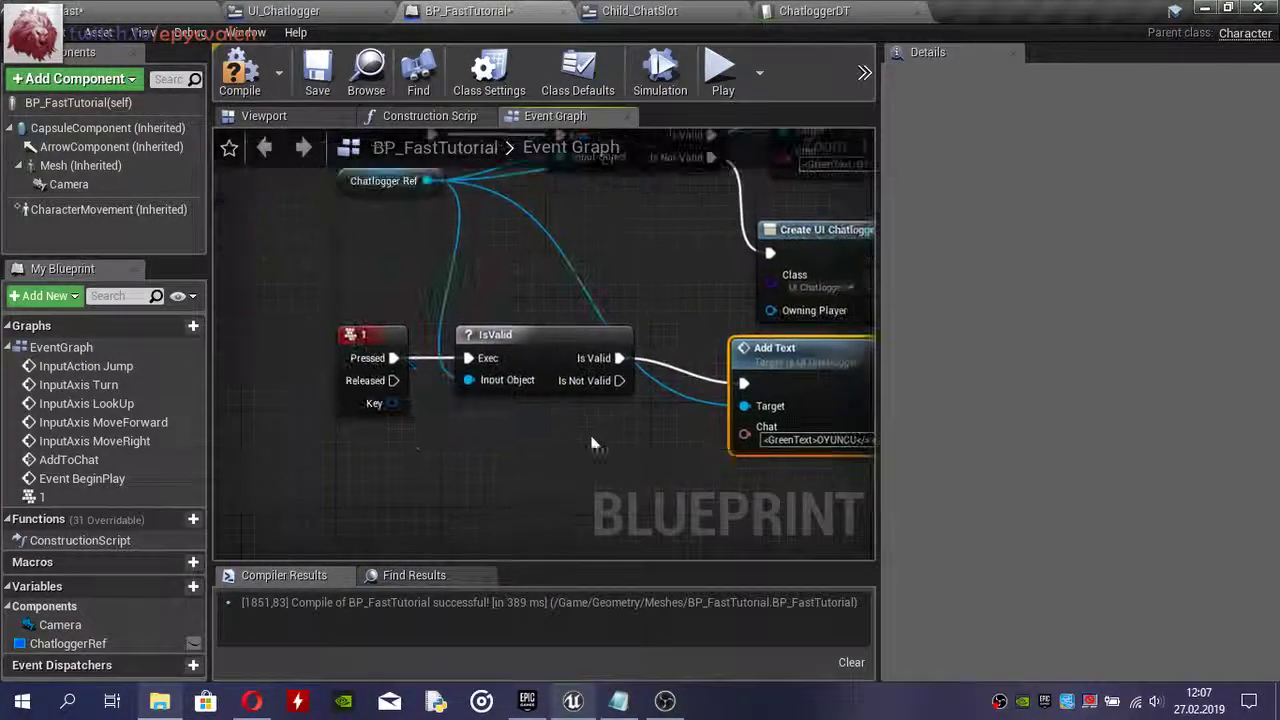
- Arrange the key 1, IsValid and Add Text nodes into a tidy row
mouse_move(320, 440)
mouse_down()
mouse_move(560, 380)
mouse_move(557, 411)
mouse_up()
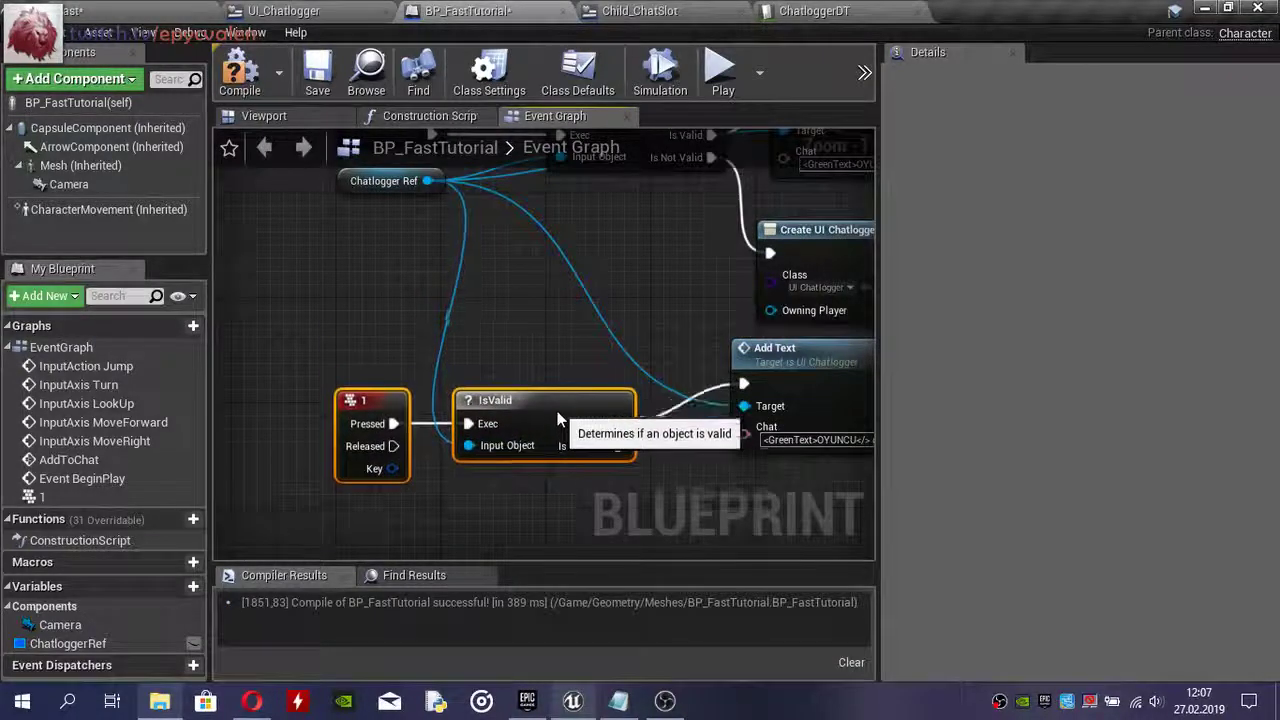
click(551, 355)
right_drag(551, 355, 384, 305)
drag(655, 337, 640, 381)
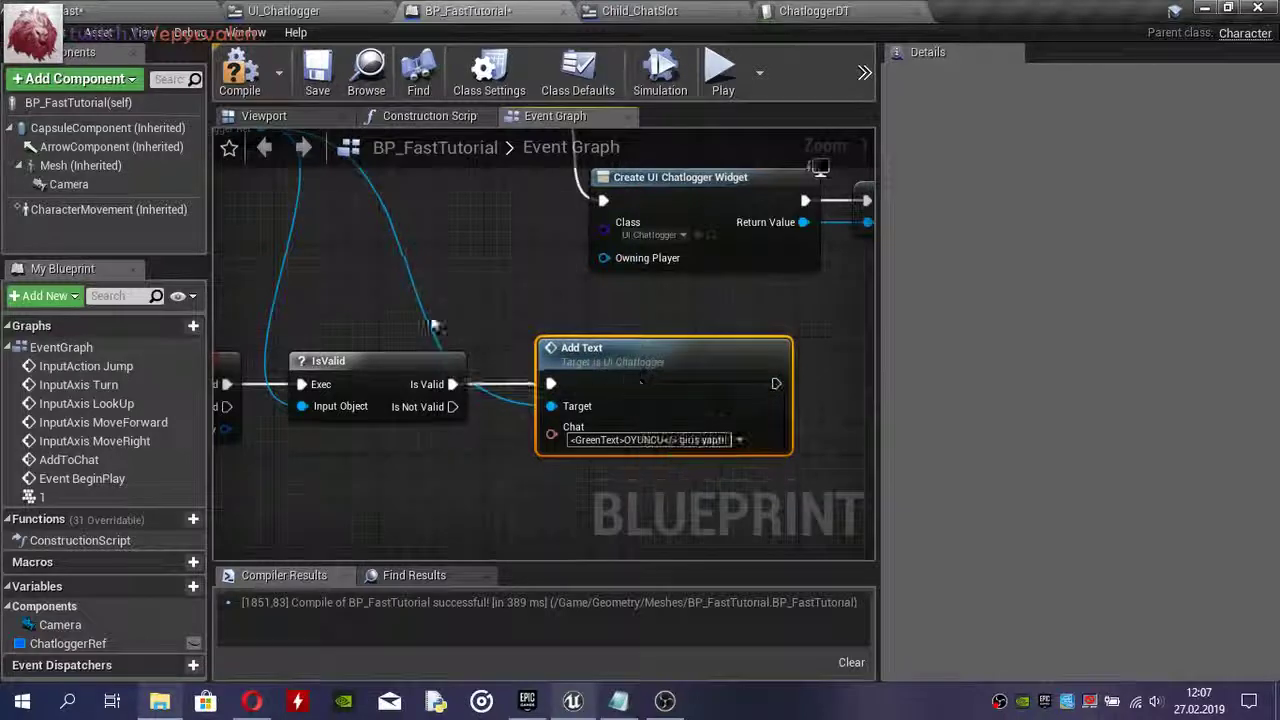
right_drag(351, 324, 559, 366)
click(559, 367)
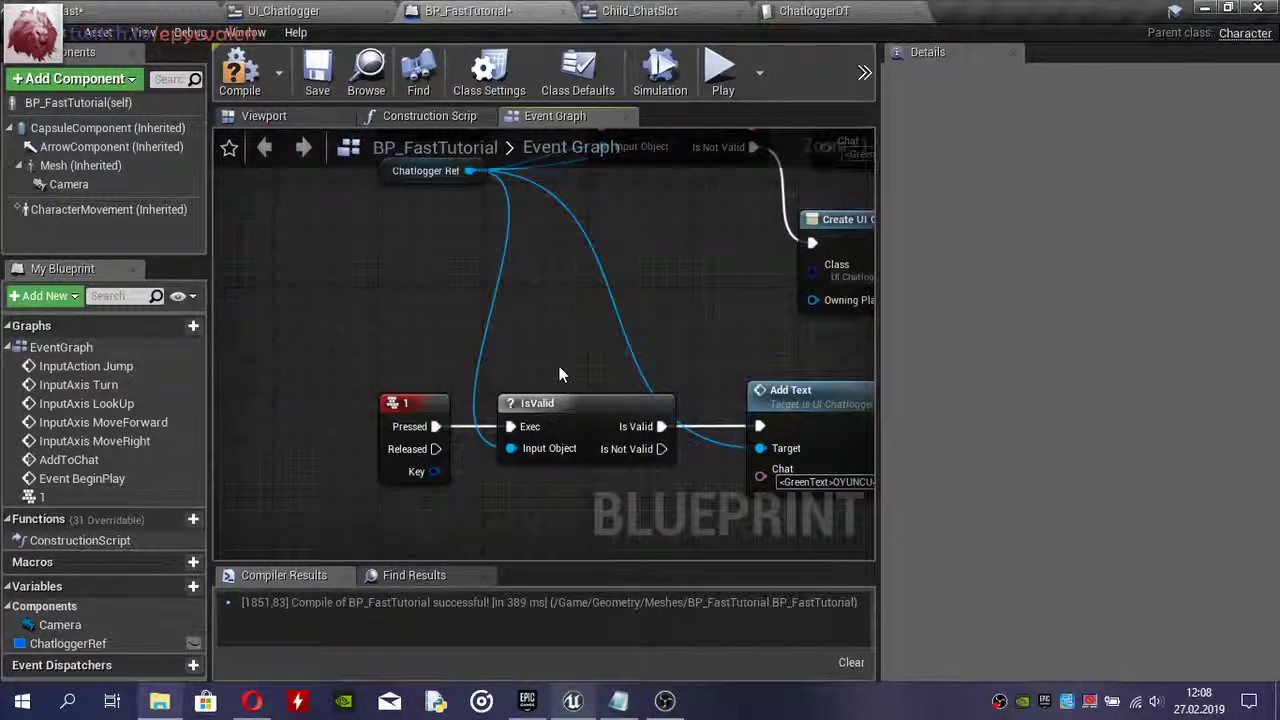
key(ctrl+z)
key(ctrl+z)
key(ctrl+z)
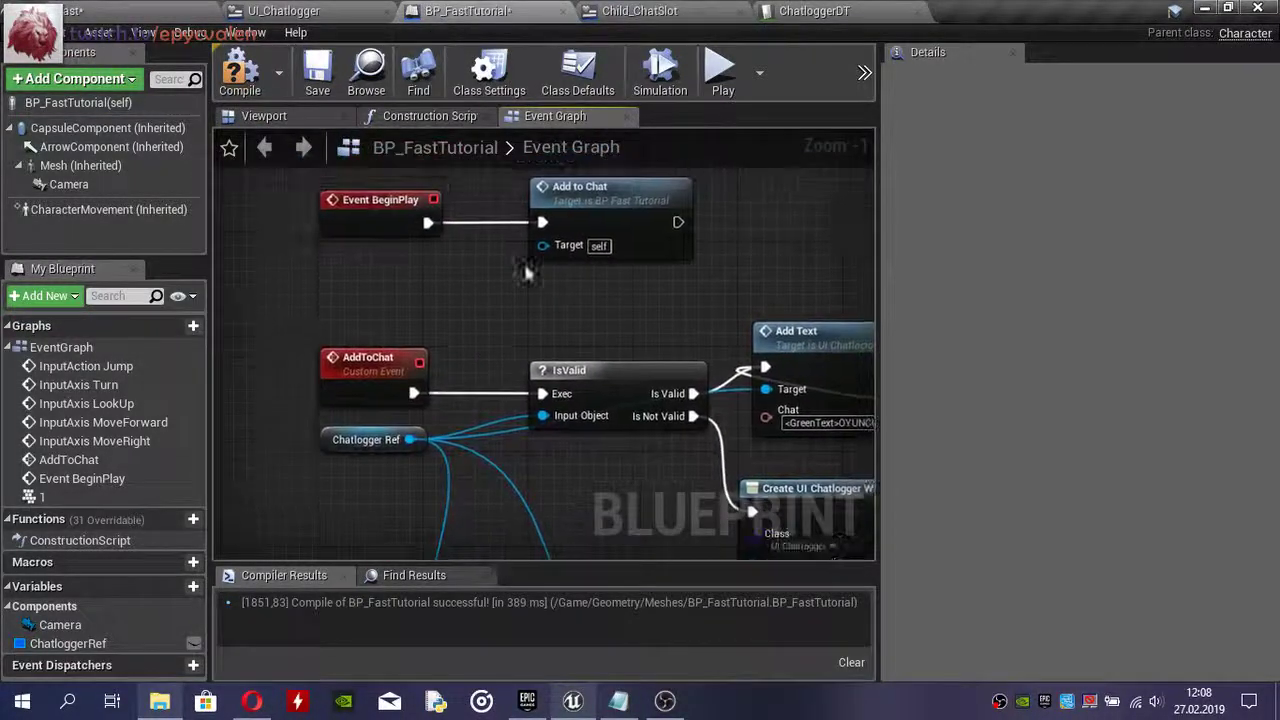
- Set the key 1 message to 'Tuşa basıldı: <GreenText>1</>', compile, add a '[' bracket, and save
mouse_move(527, 490)
right_down()
mouse_move(491, 160)
mouse_move(491, 243)
right_up()
click(491, 443)
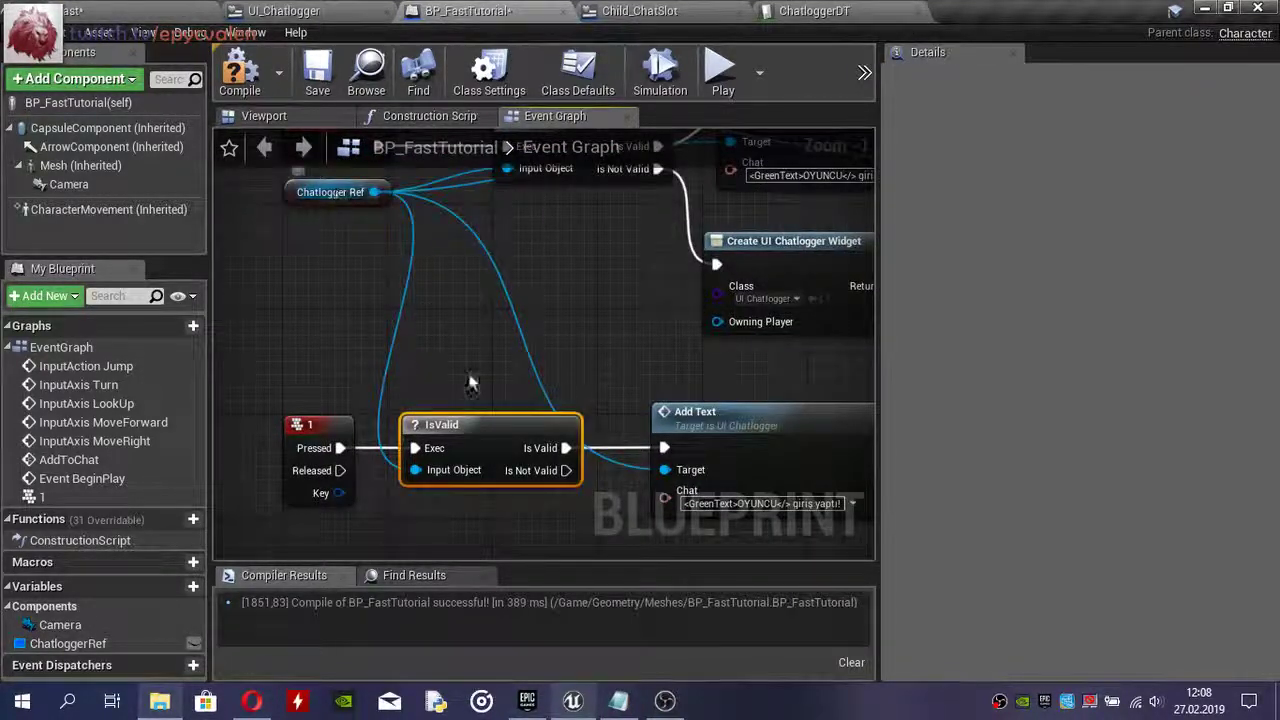
right_drag(622, 408, 532, 302)
click(665, 397)
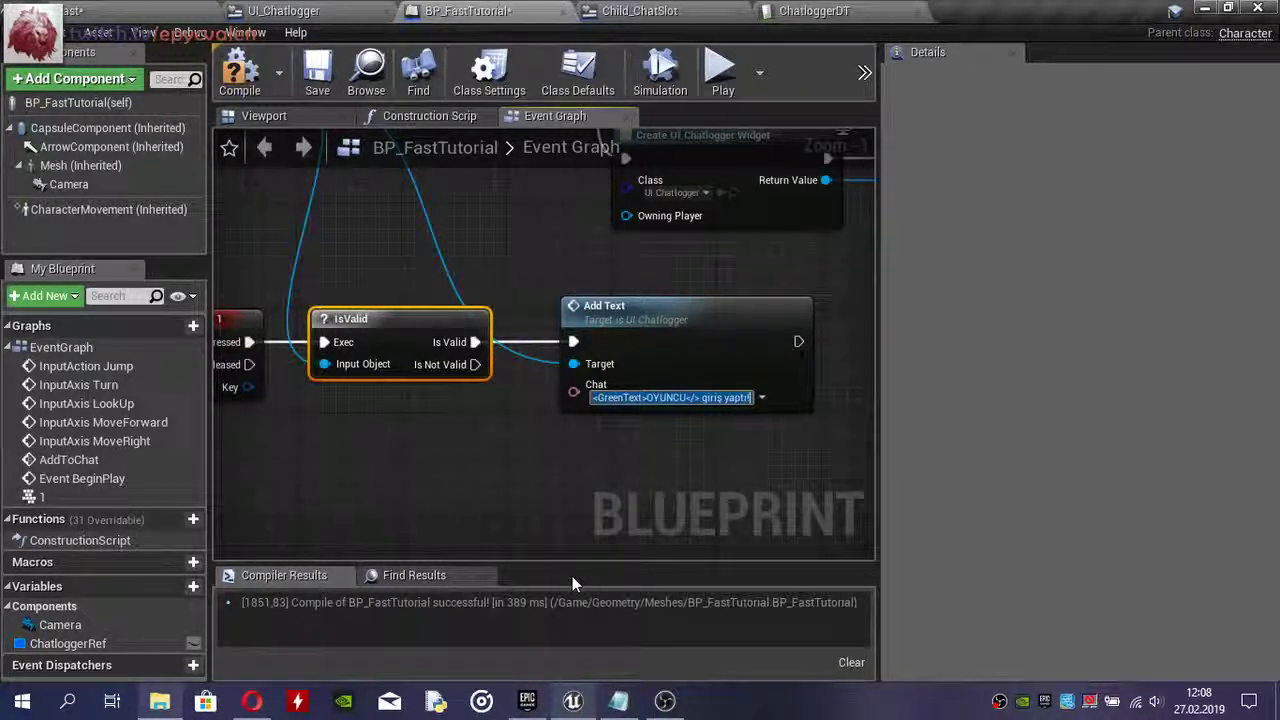
text(Tuşa bası)
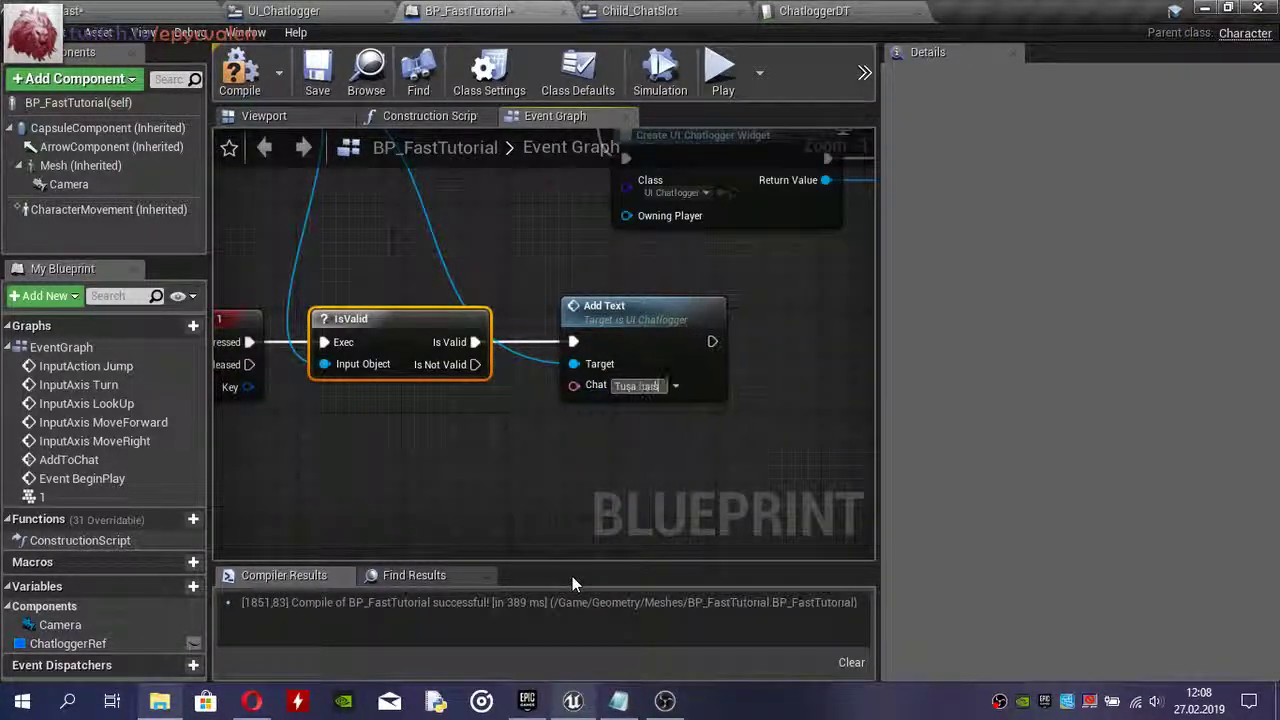
text(ldı:)
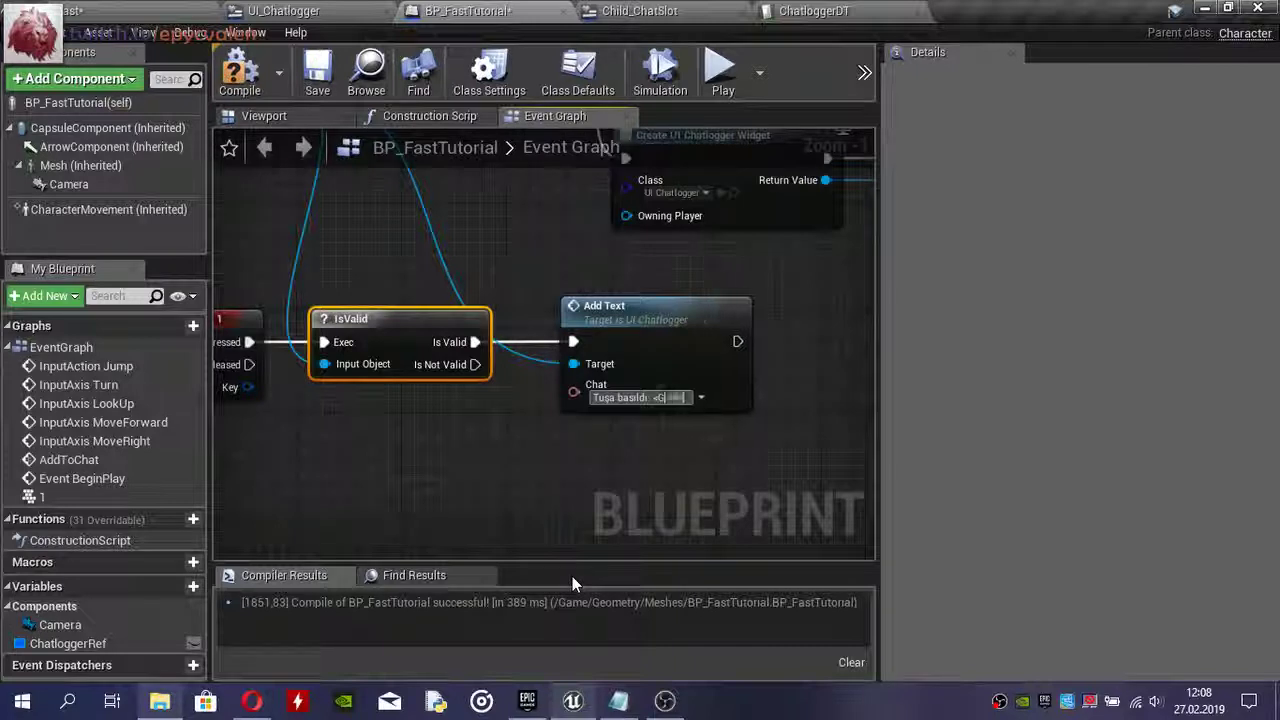
text(<GreenText>1</>)
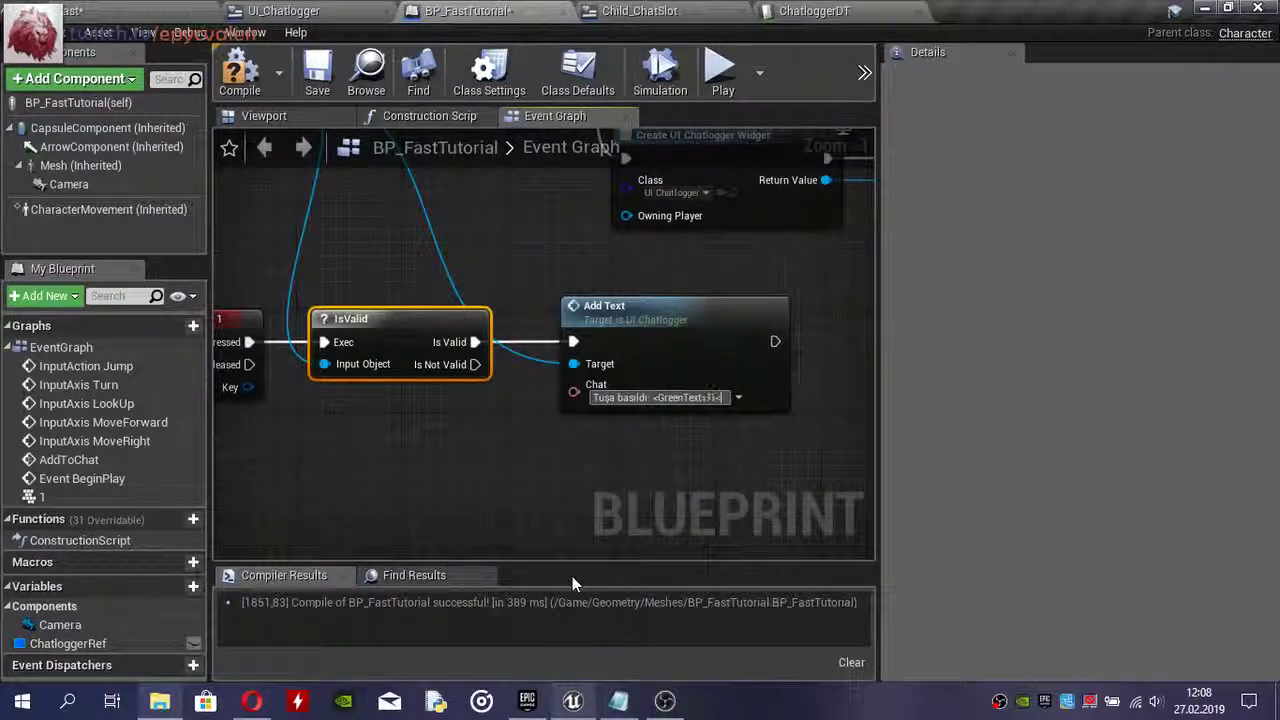
click(241, 70)
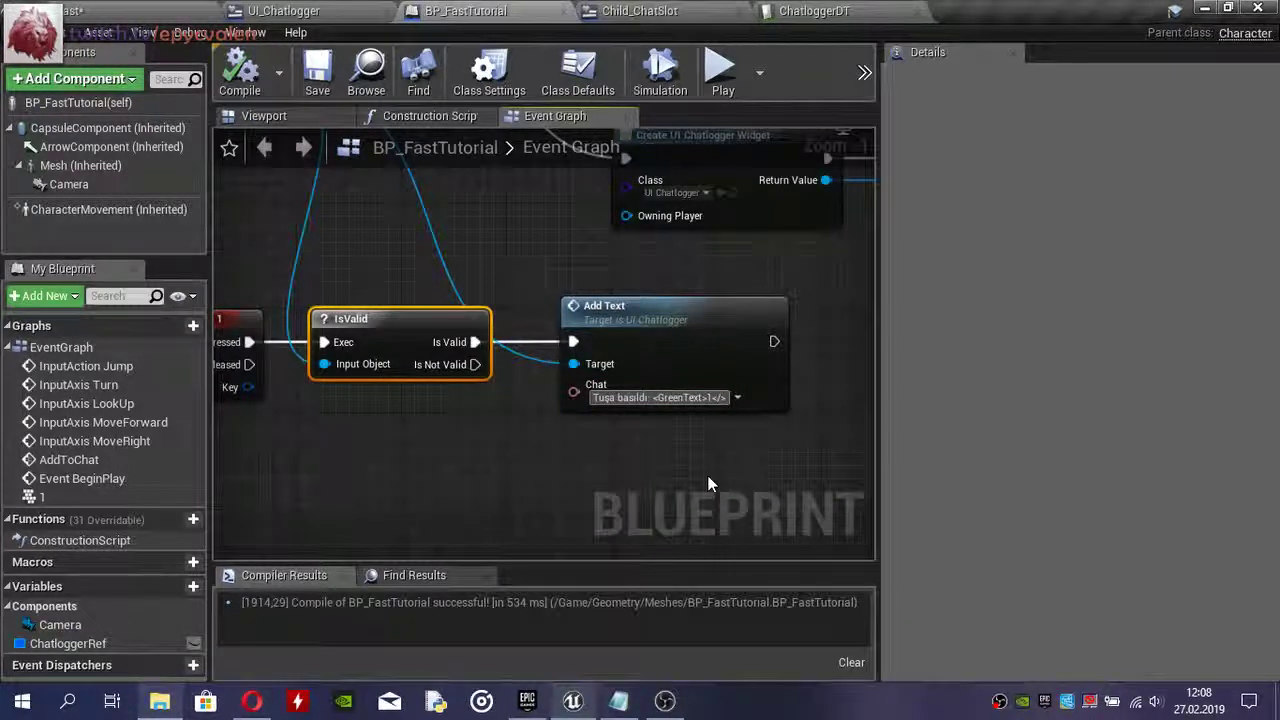
text([1)
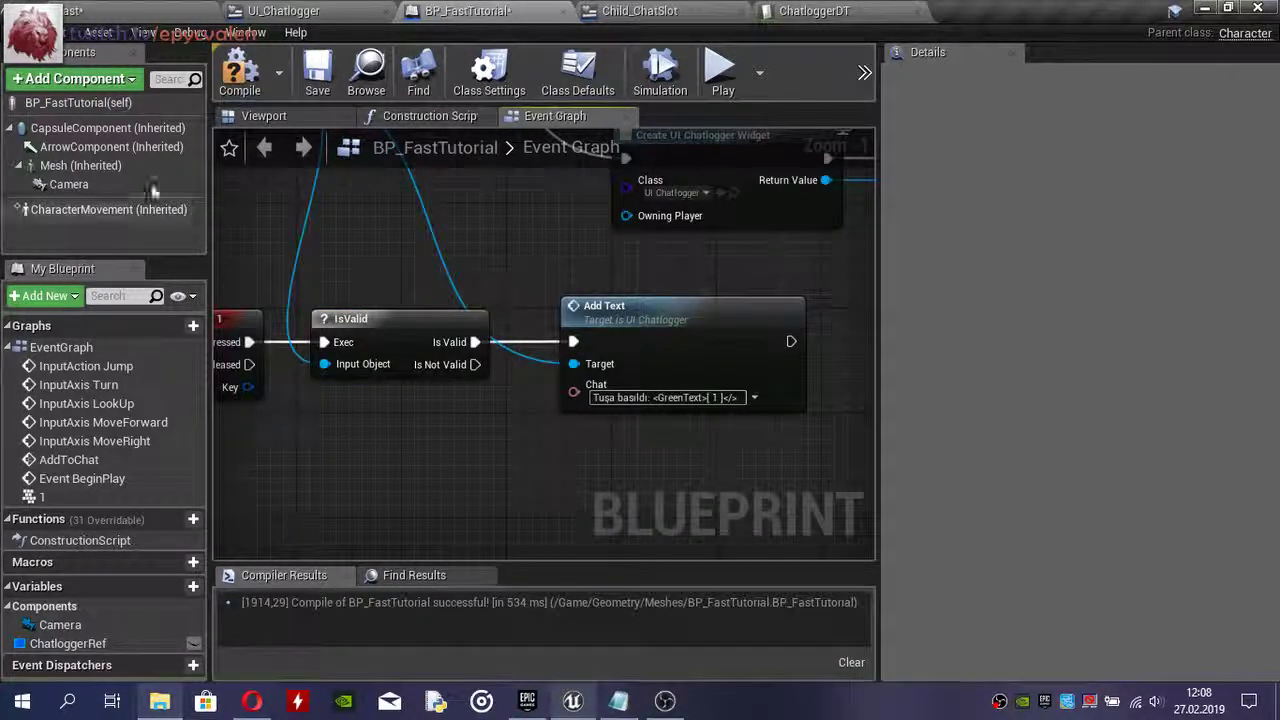
click(317, 70)
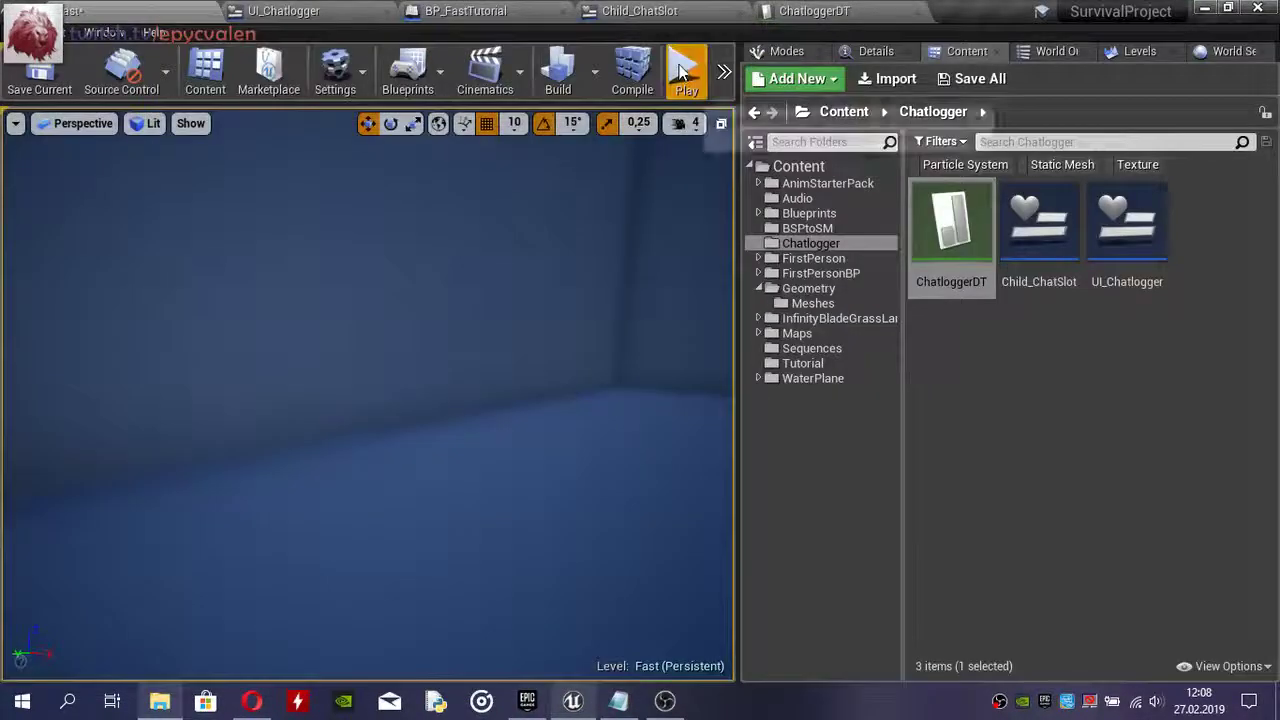
click(686, 70)
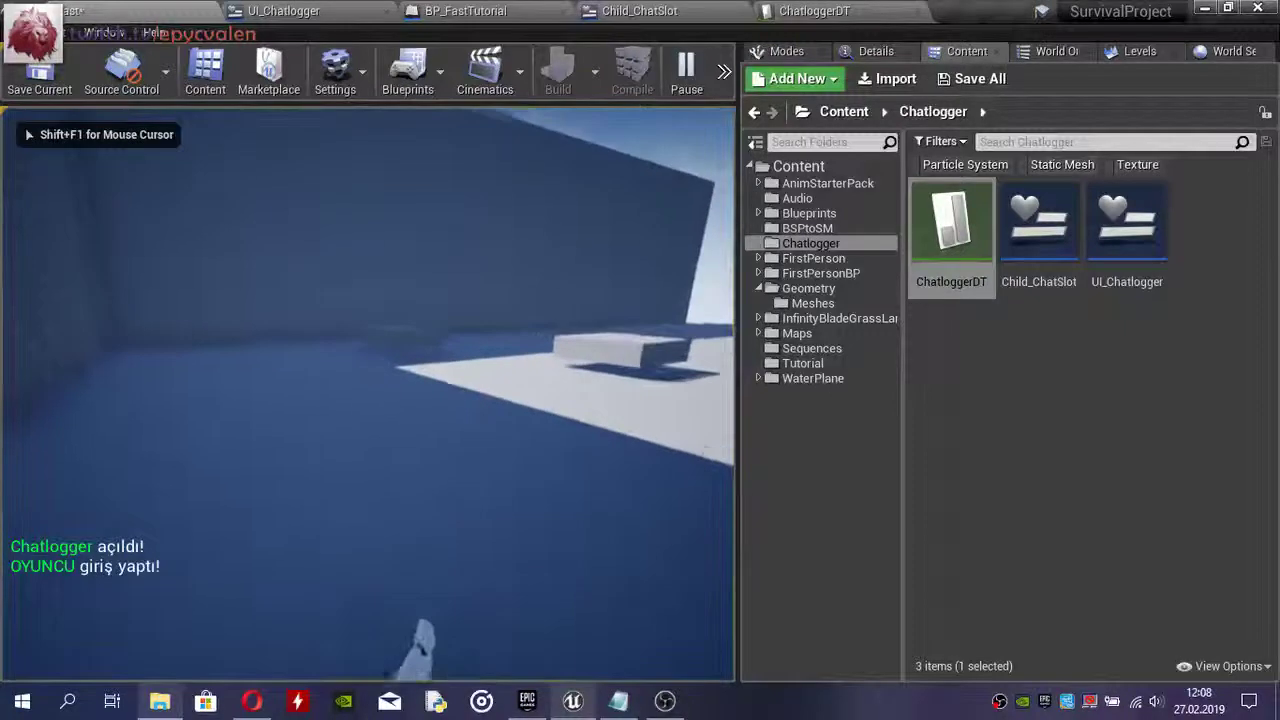
key(1)
key(1)
key(1)
key(1)
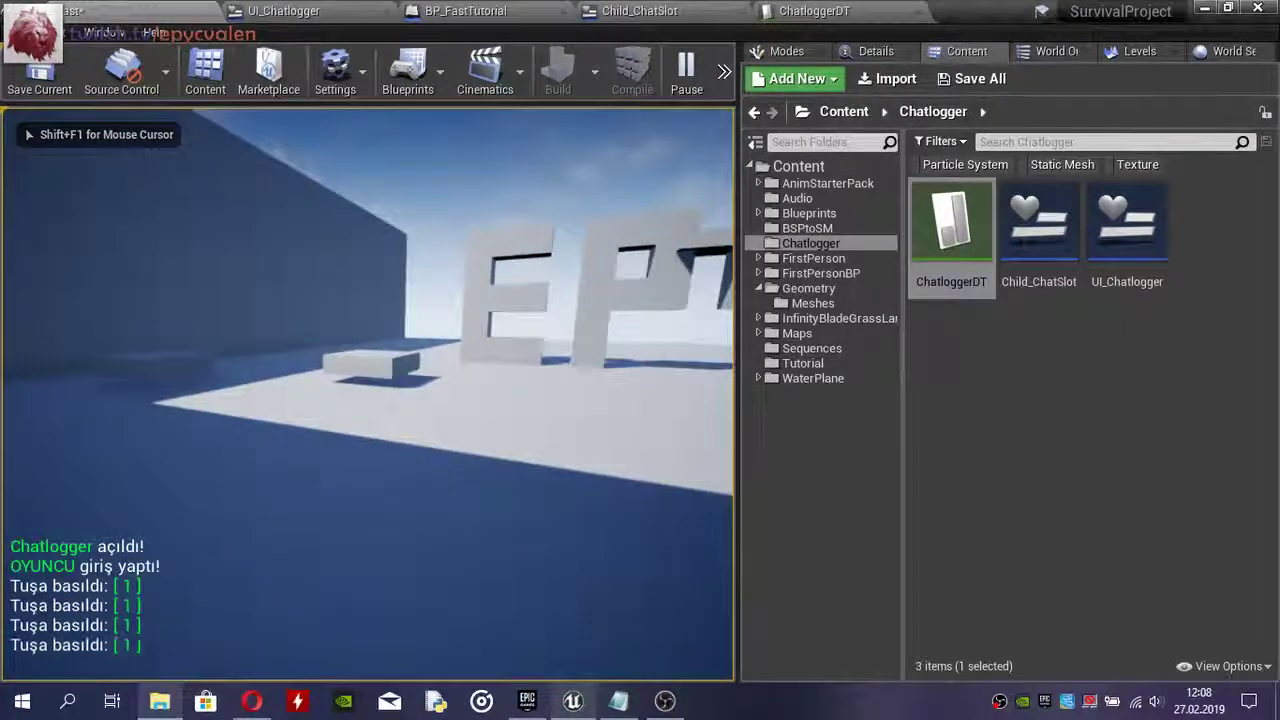
key(1)
key(1)
key(1)
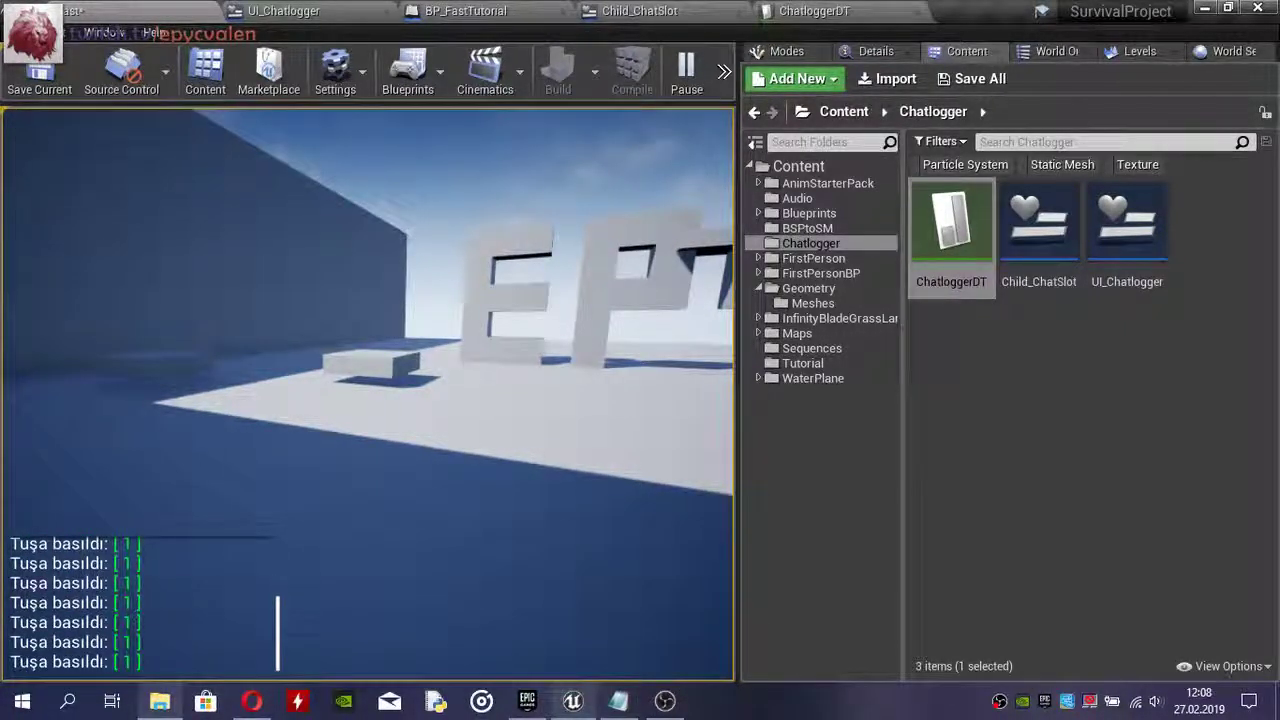
key(w)
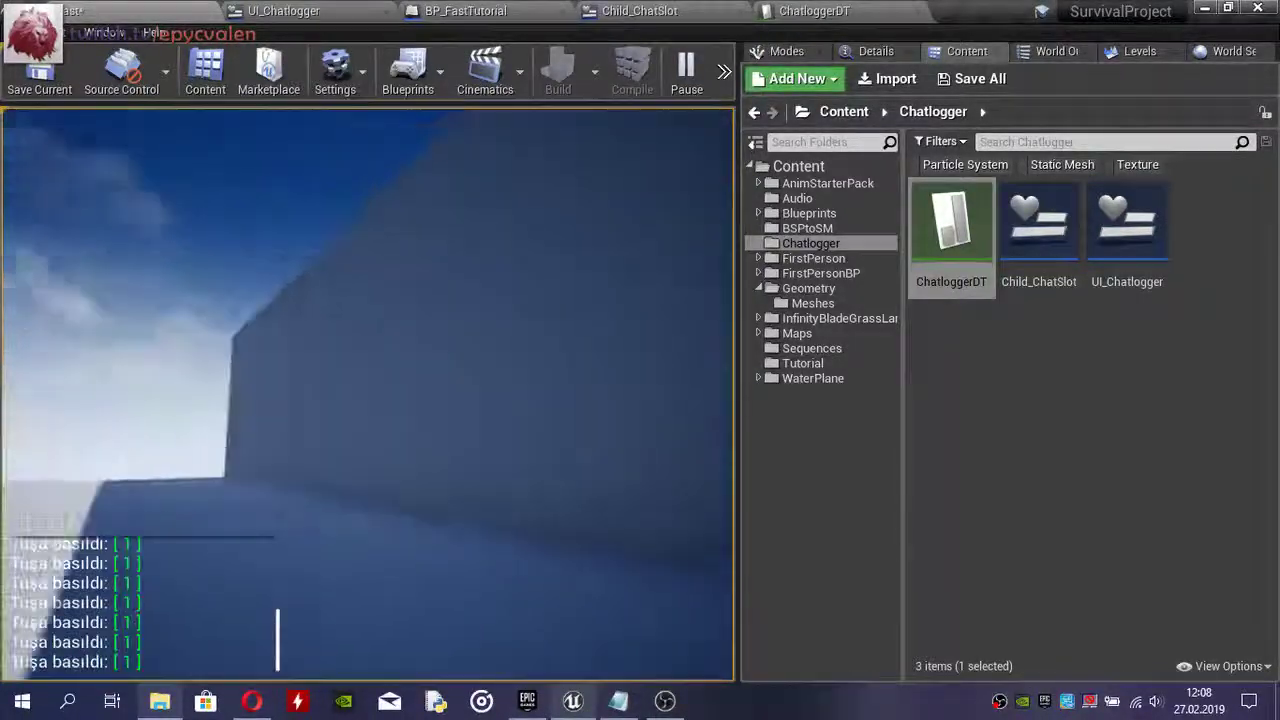
key(Escape)
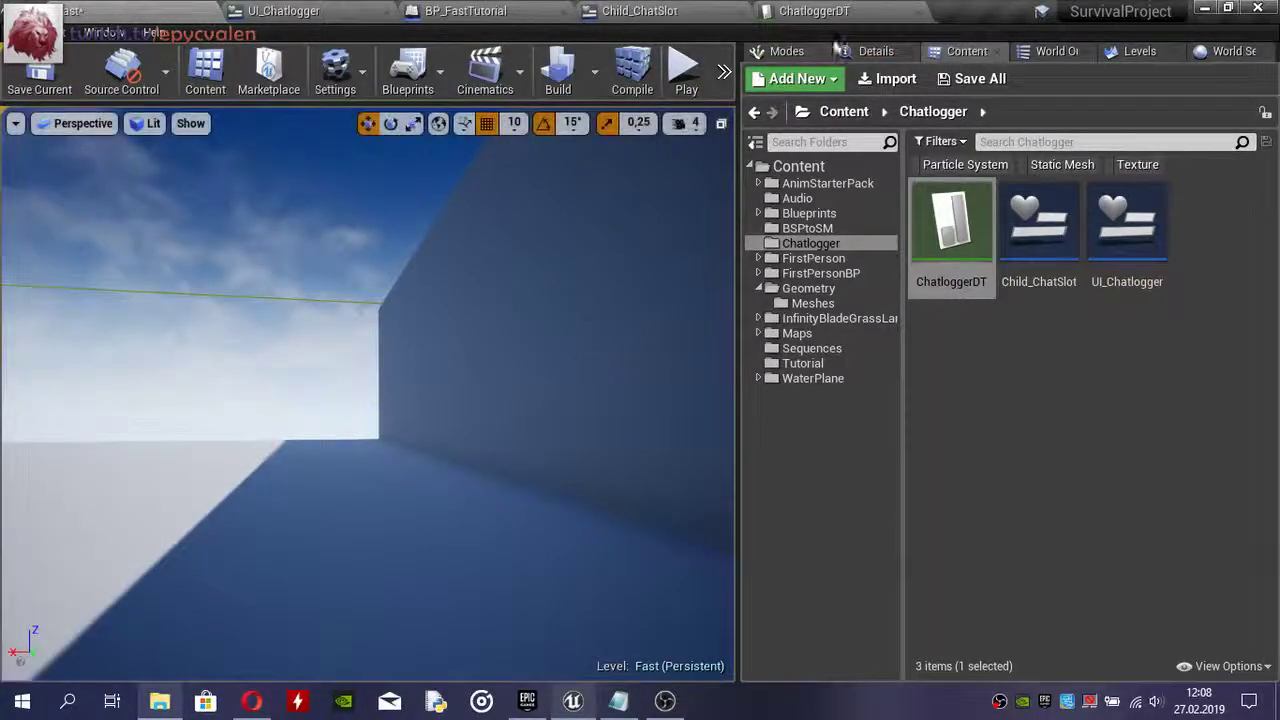
- Copy GreenText's Text Style and add a new row named RedText
click(815, 14)
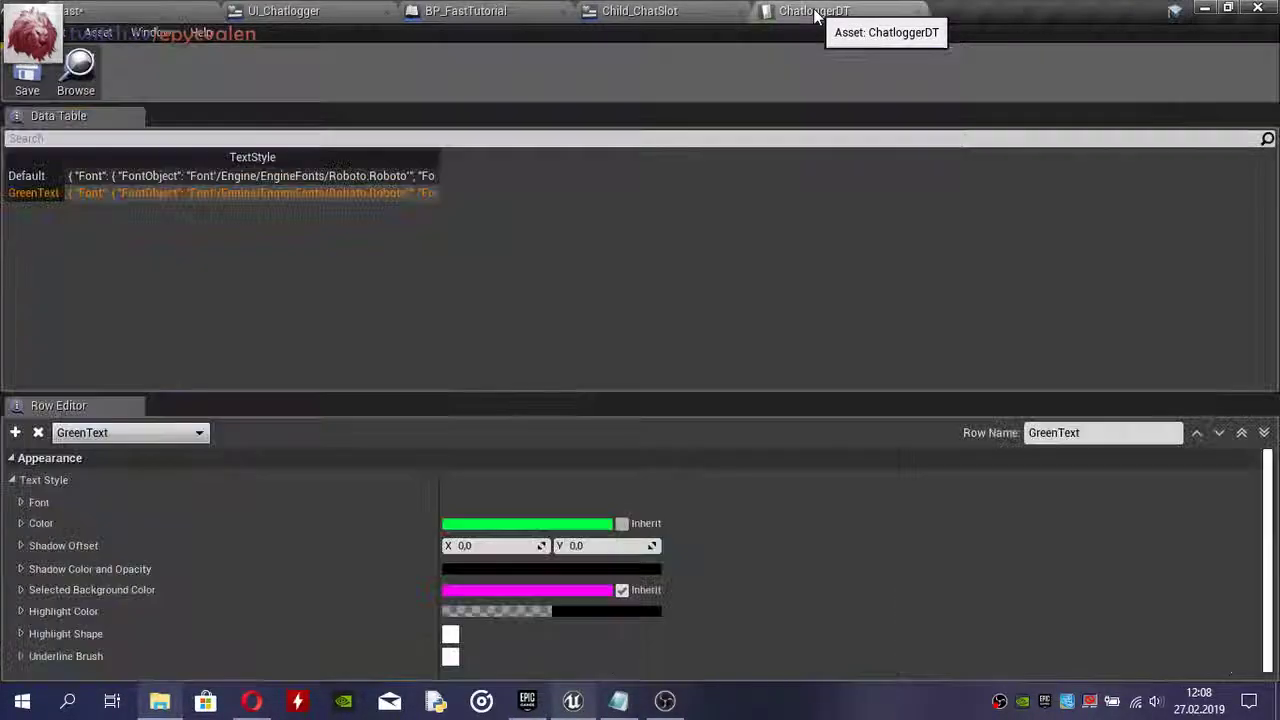
click(18, 482)
right_click(57, 479)
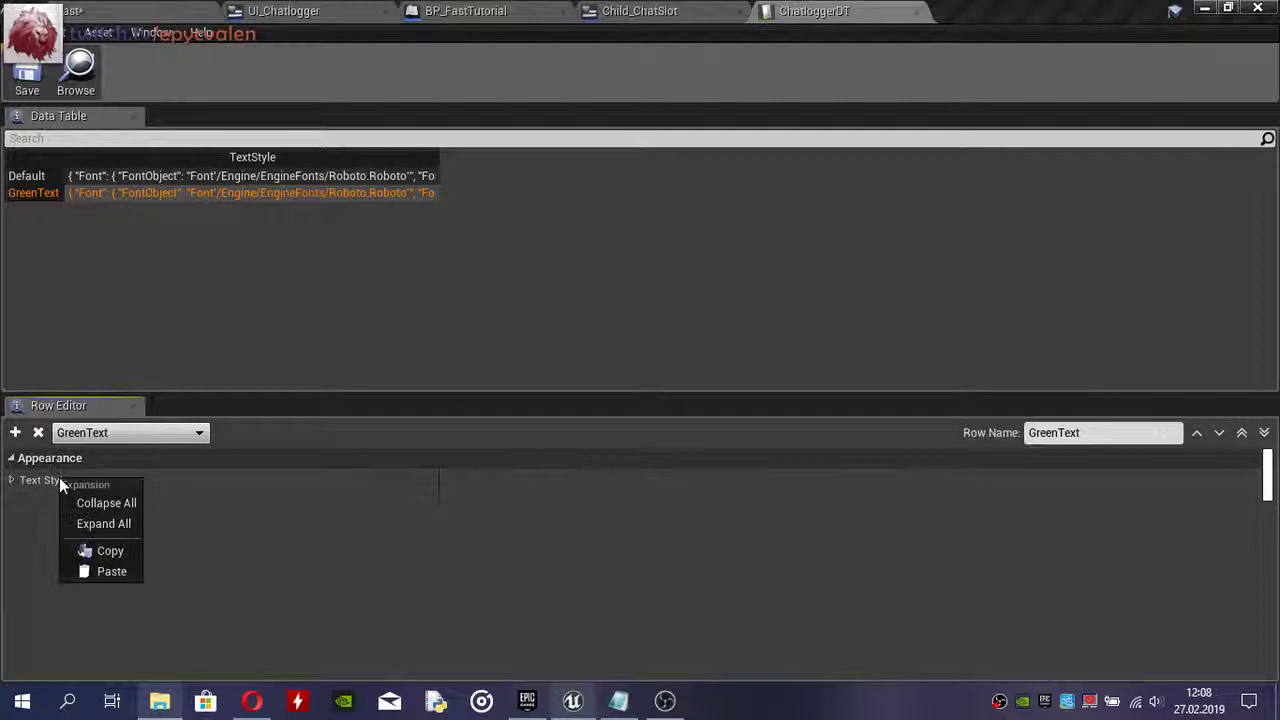
click(104, 550)
click(15, 432)
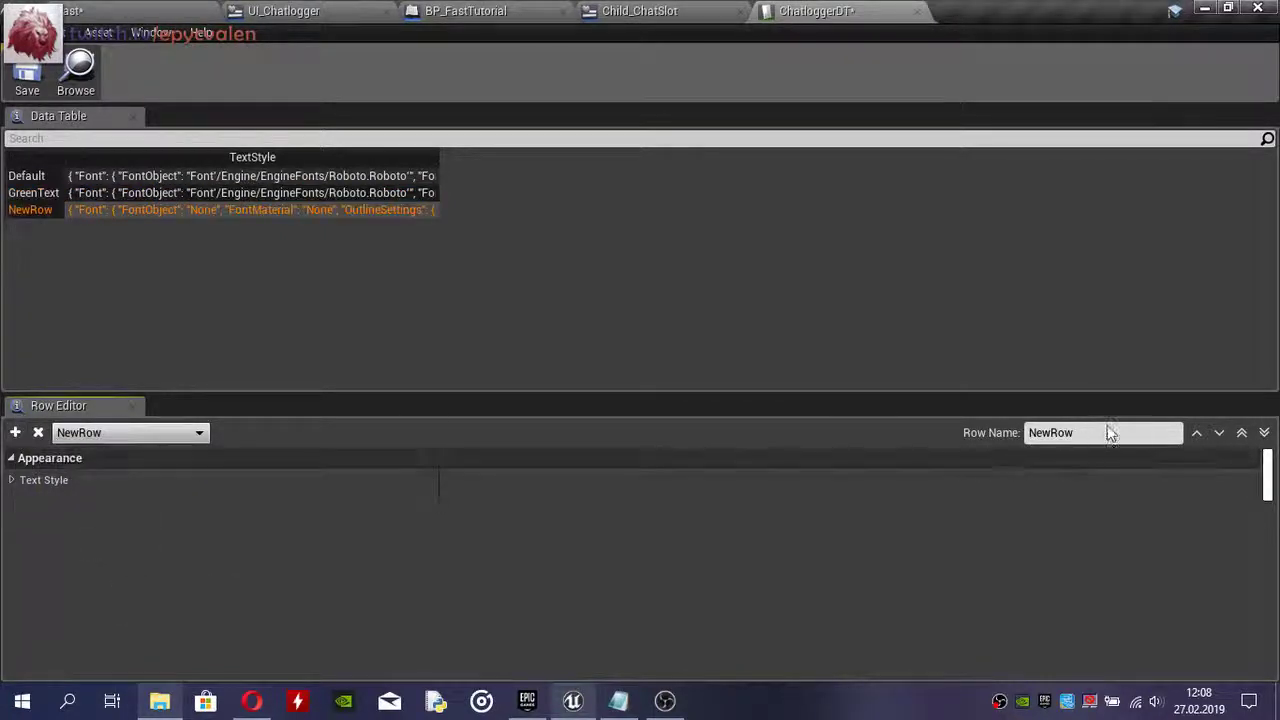
text(RedText)
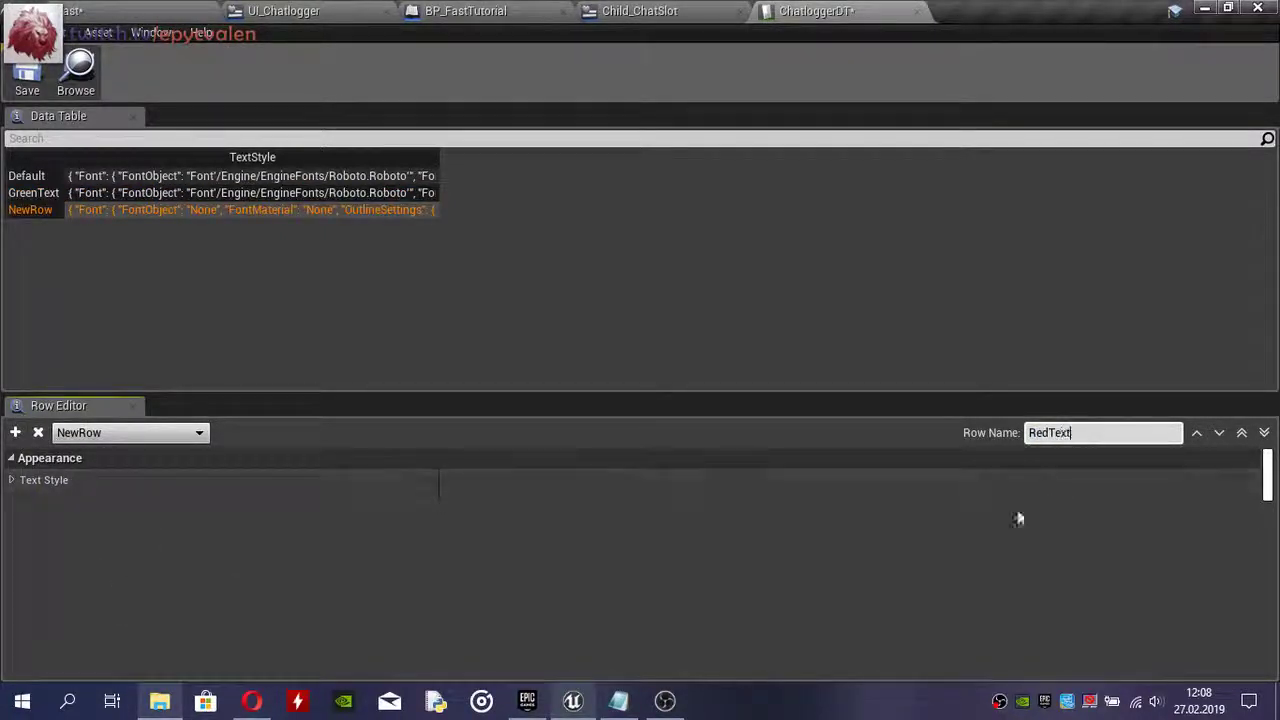
- Paste the copied style into RedText and change its text colour to red
right_click(45, 481)
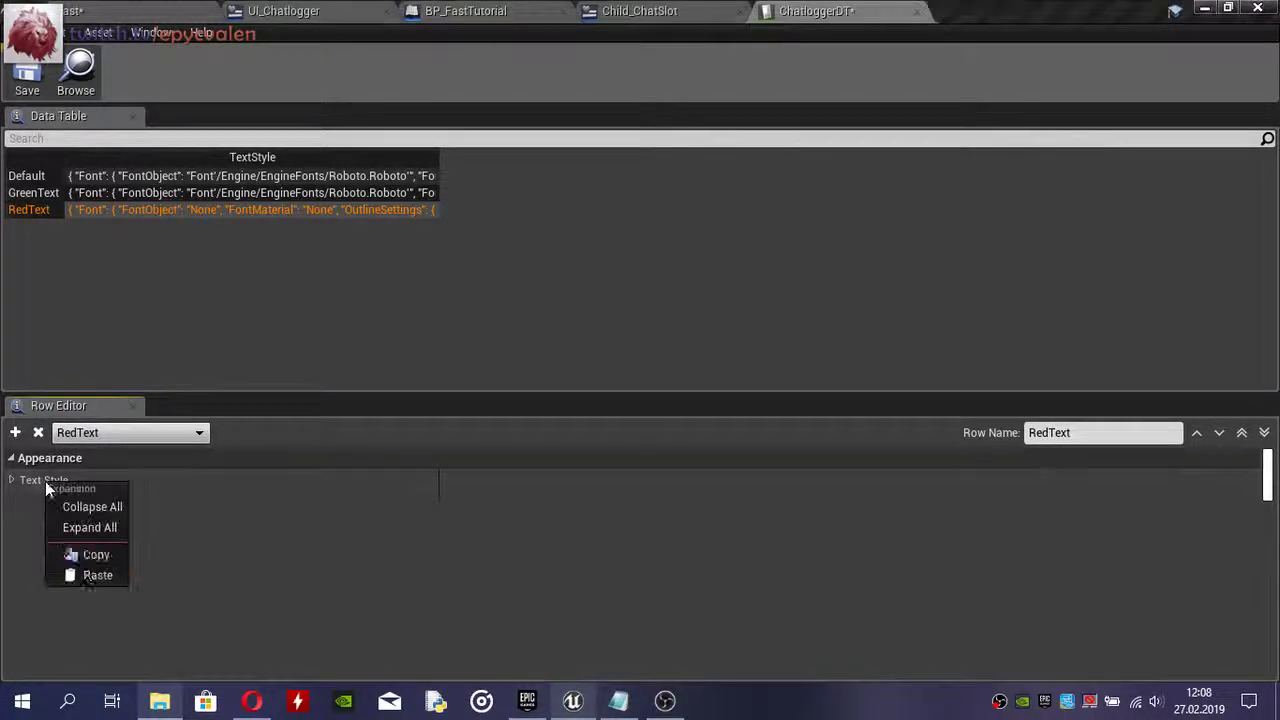
click(90, 573)
click(11, 480)
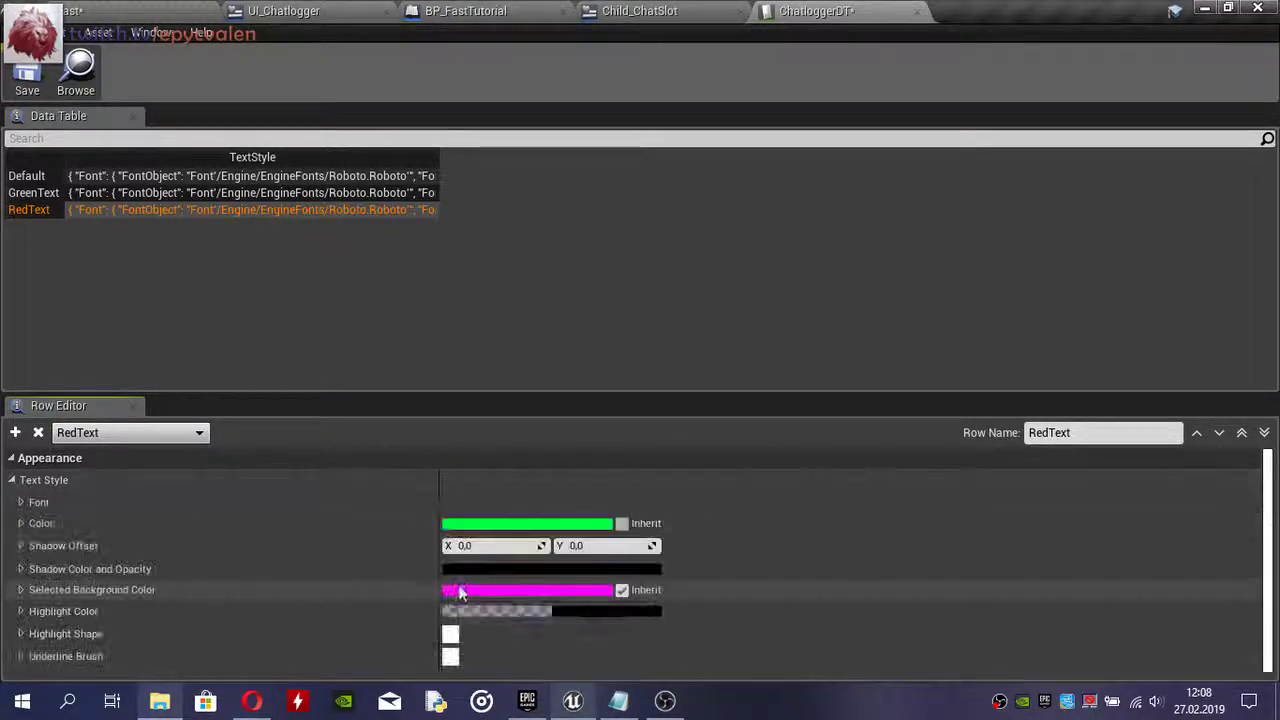
click(476, 529)
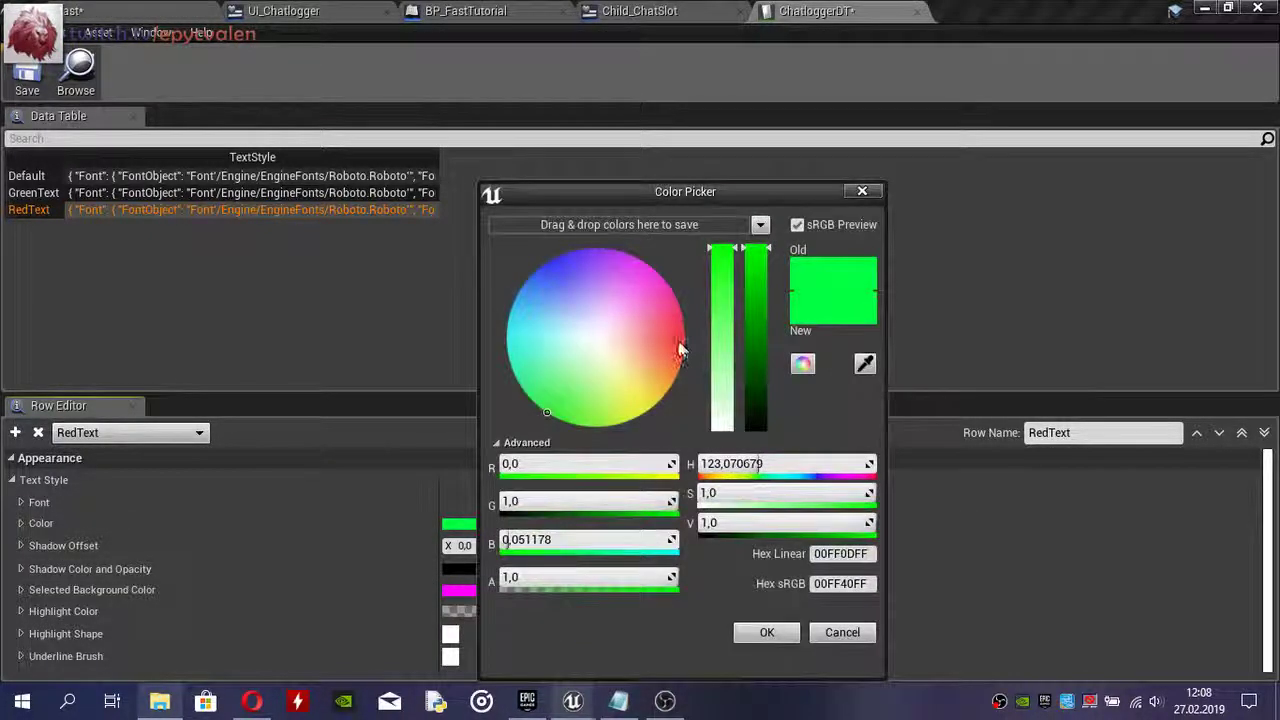
drag(680, 345, 706, 336)
click(767, 632)
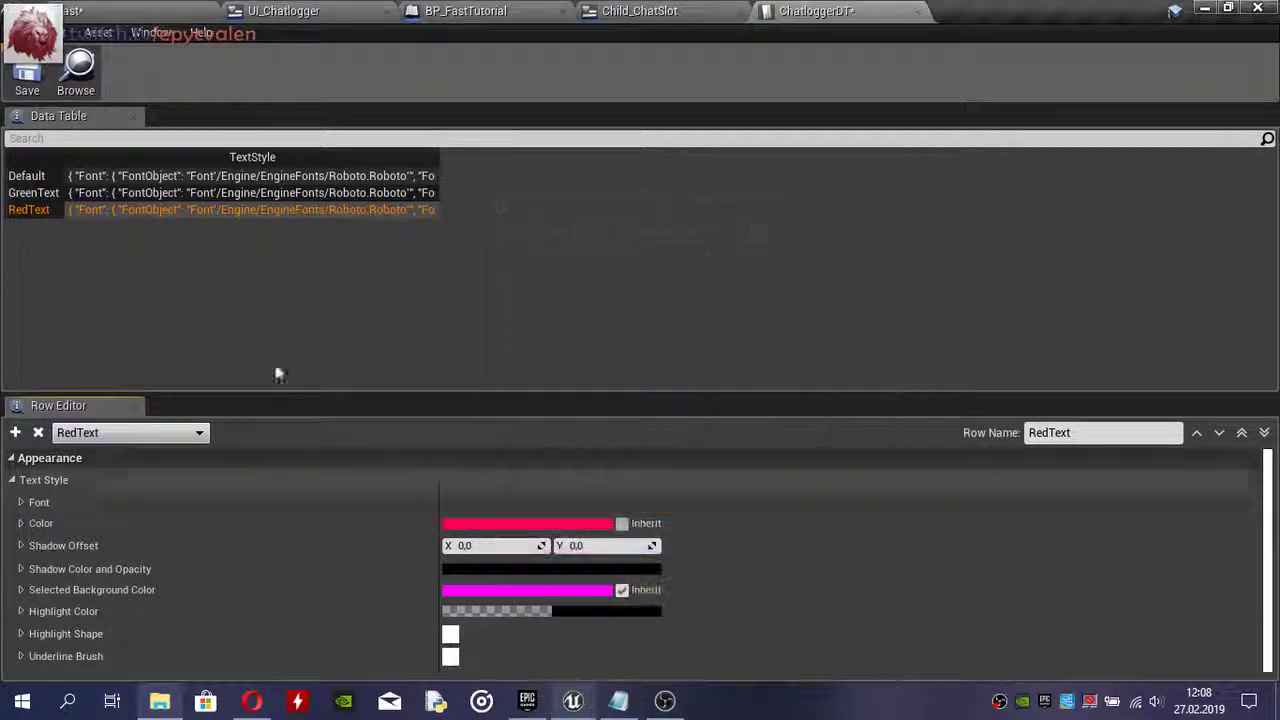
- Change the Add Text message tag from GreenText to RedText and compile
click(11, 480)
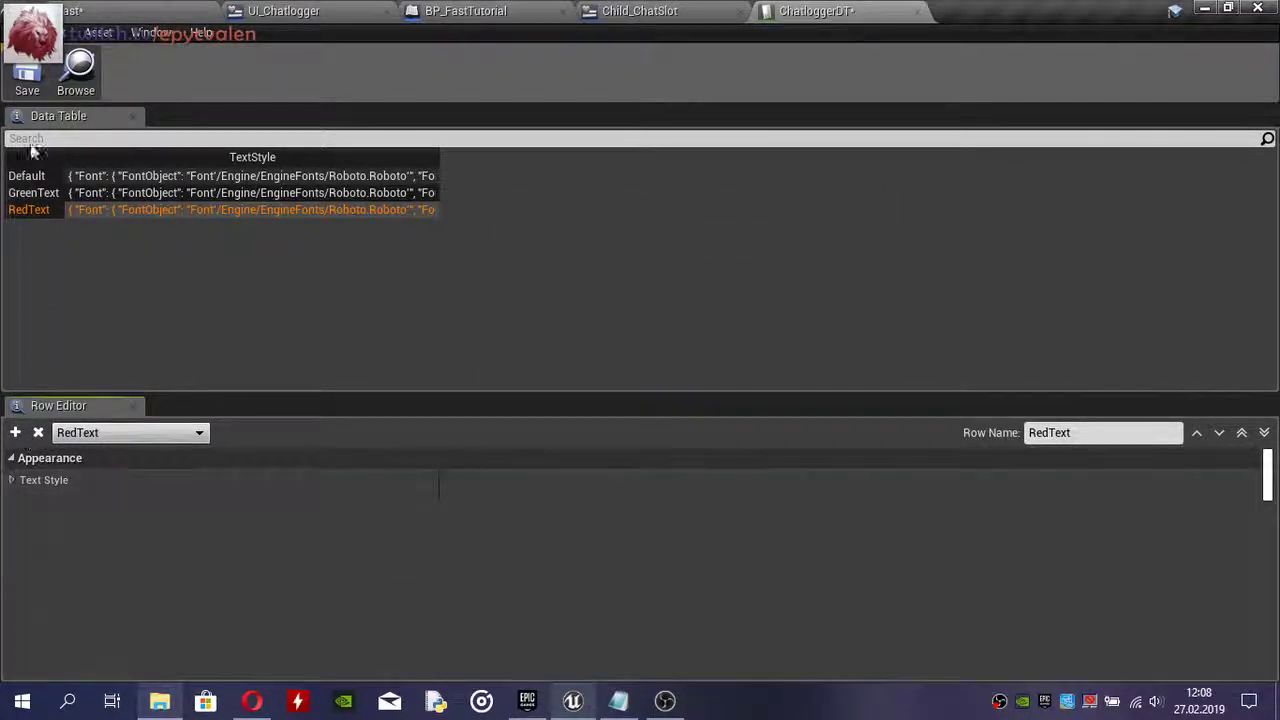
click(492, 12)
click(681, 398)
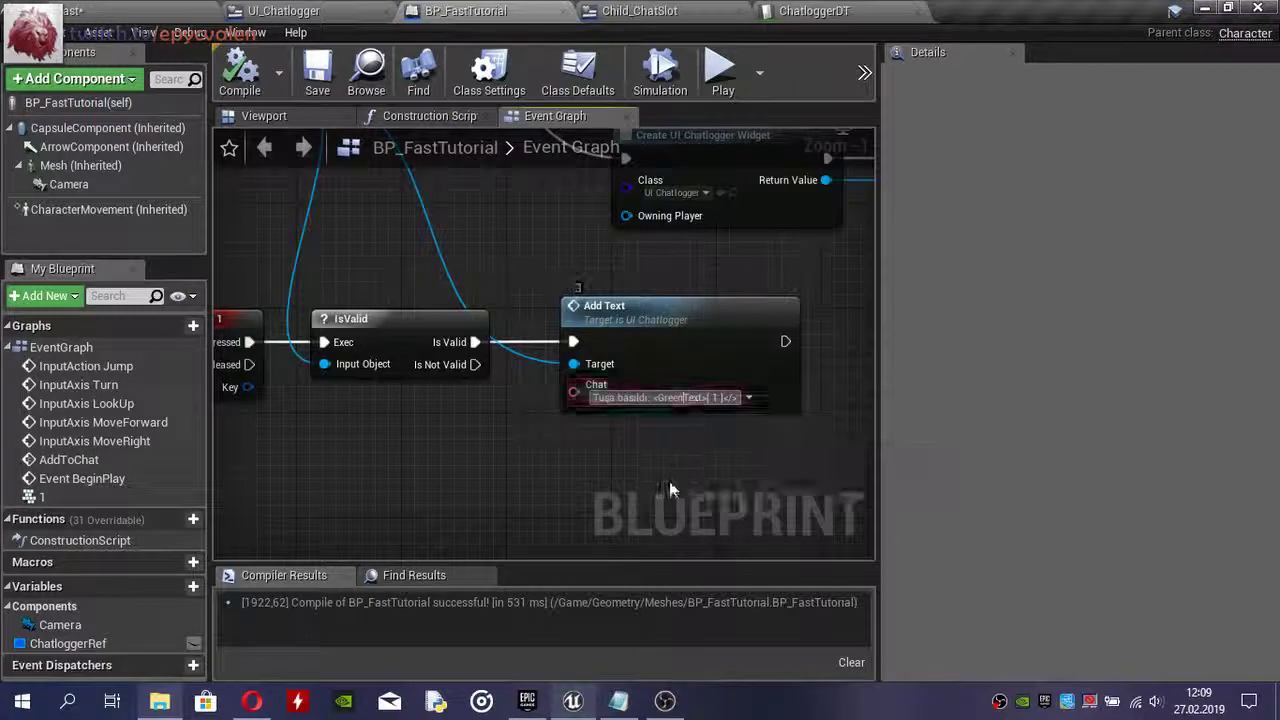
key(BackSpace)
key(BackSpace)
key(BackSpace)
key(BackSpace)
key(BackSpace)
text(Red)
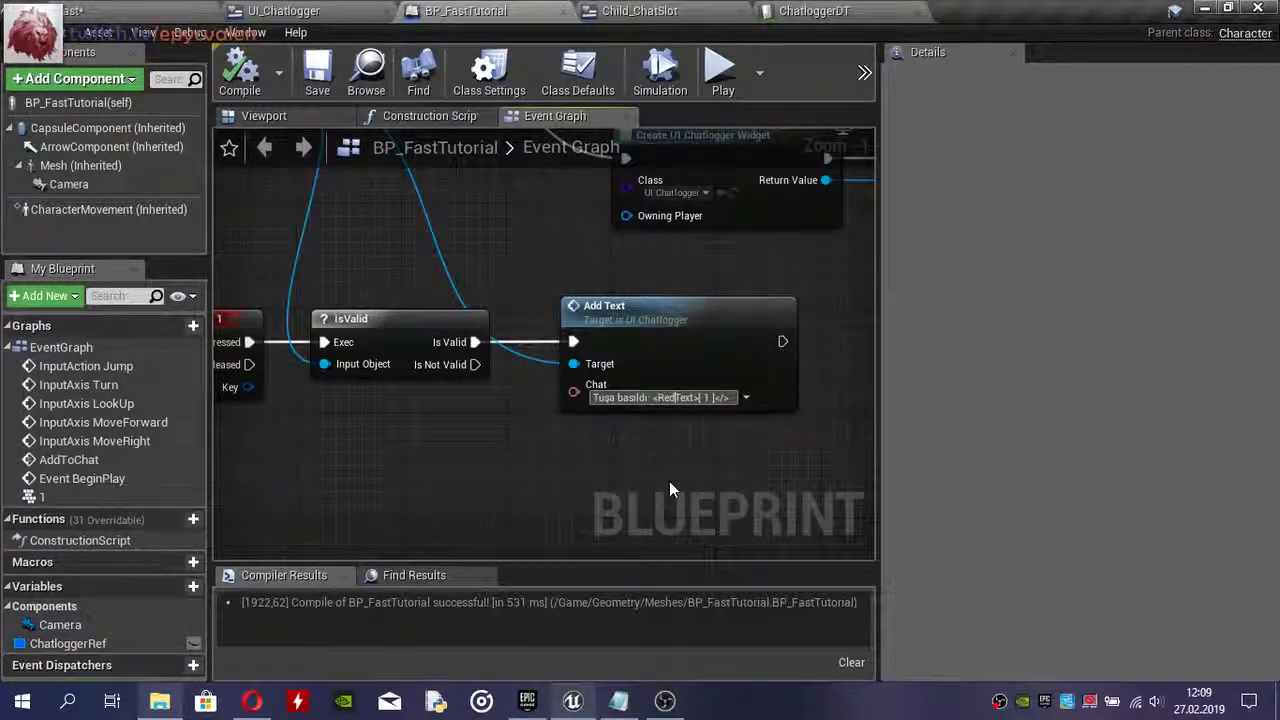
click(236, 70)
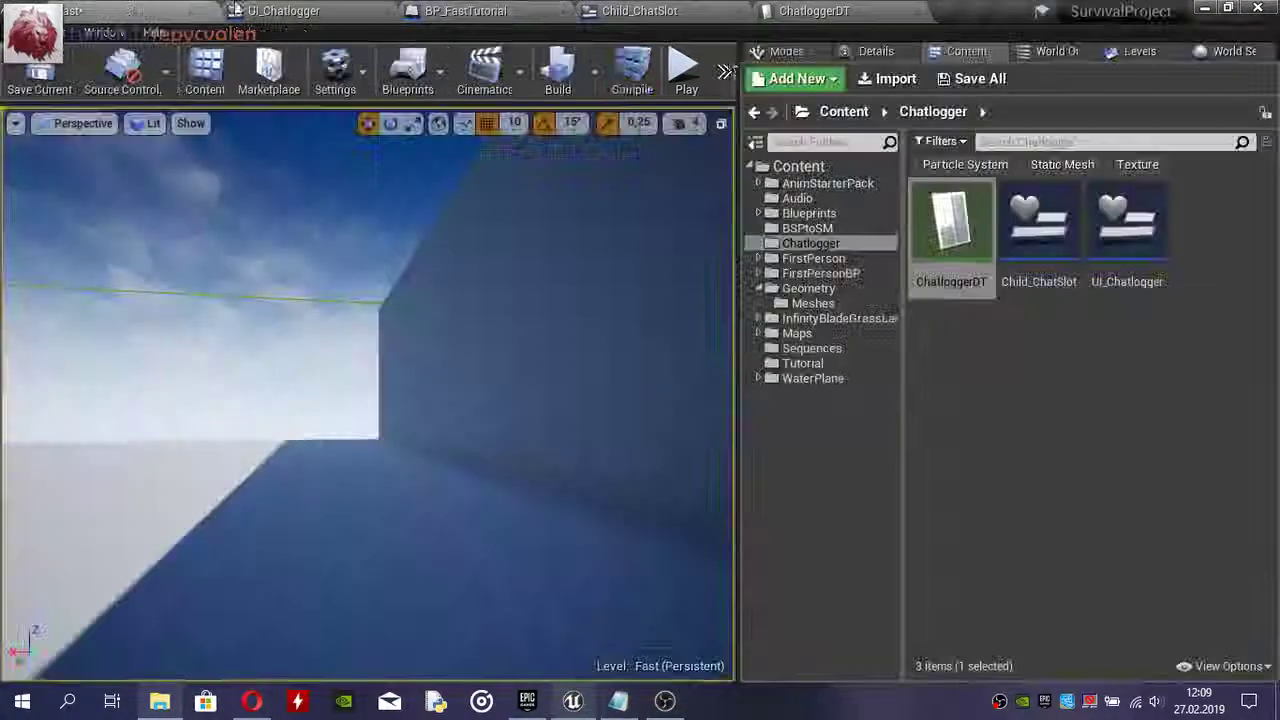
- Play-test the level to check the red chat message, then return to BP_FastTutorial
click(684, 80)
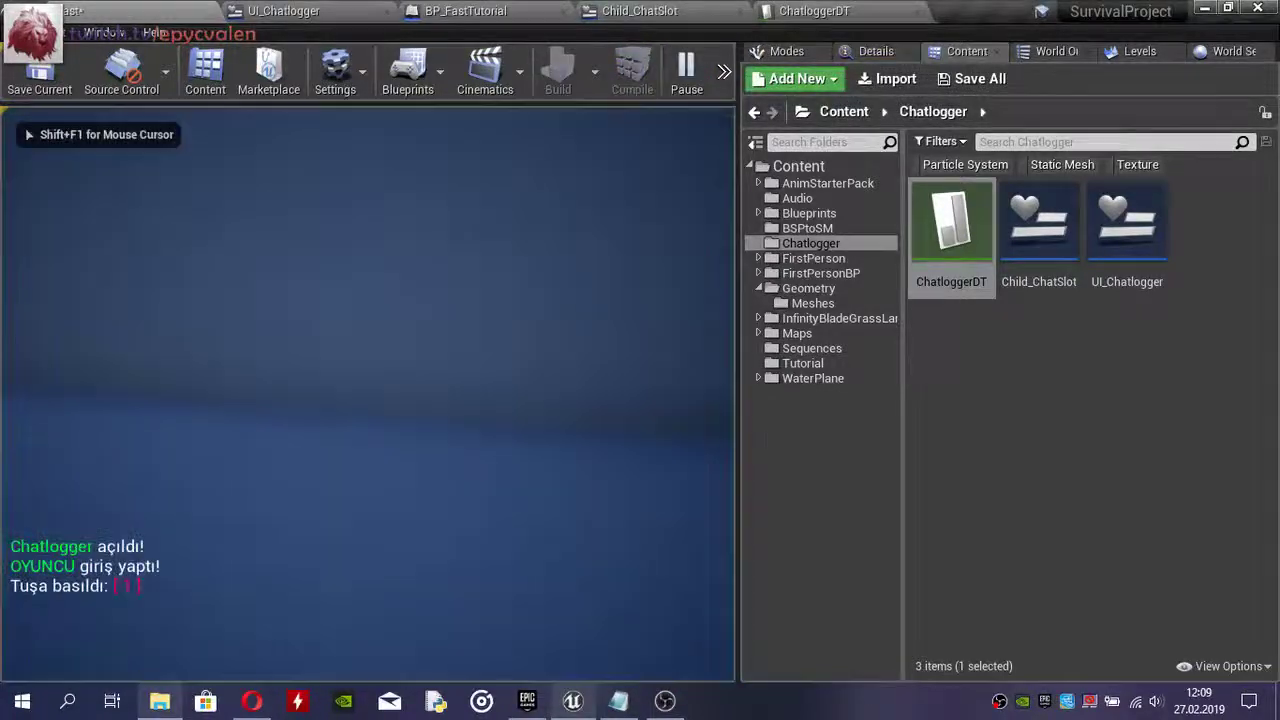
key(shift+F1)
key(Escape)
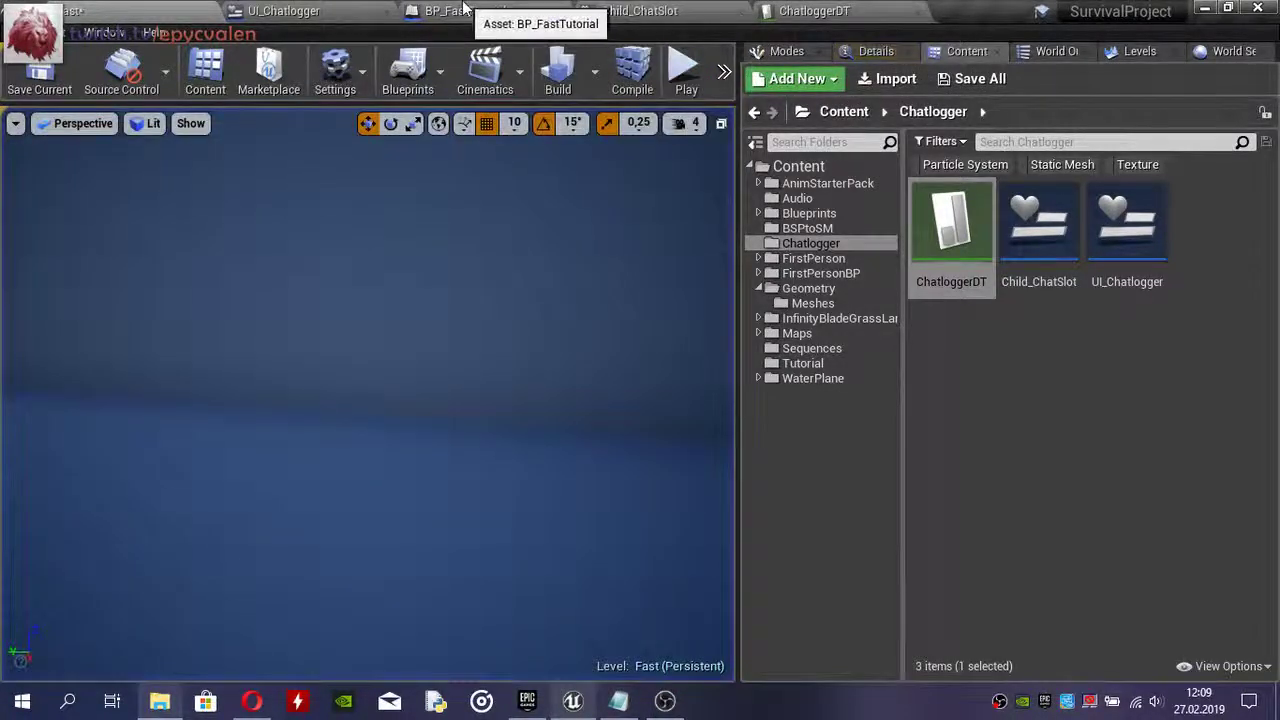
click(466, 11)
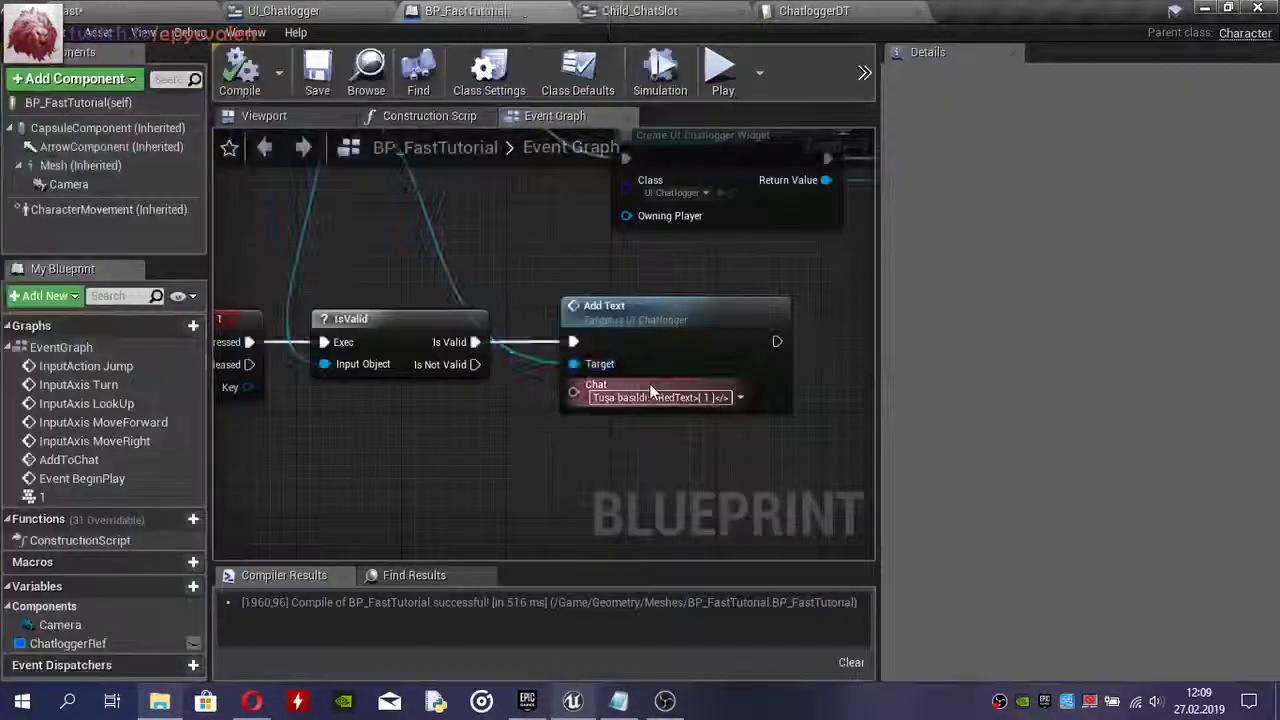
- Wrap 'Tuşa' in <GreenText>…</> tags in the chat message and save the blueprint
click(593, 397)
text(<Green)
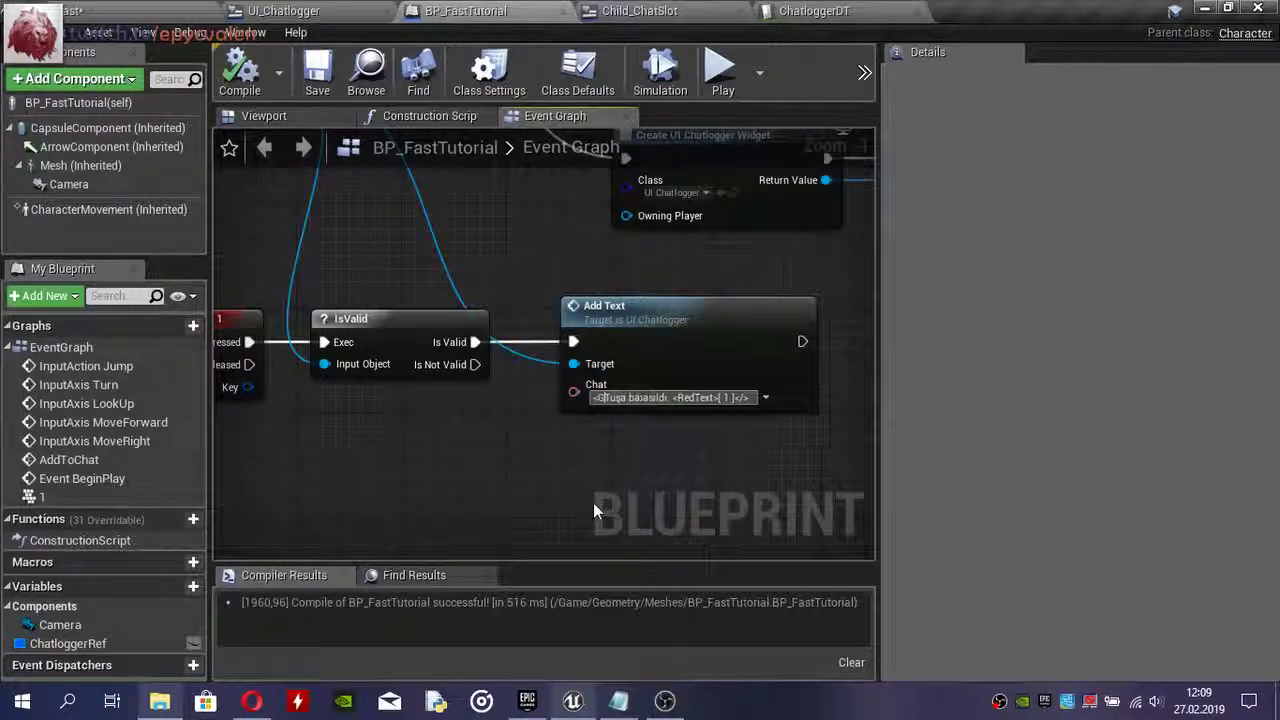
text(Text>)
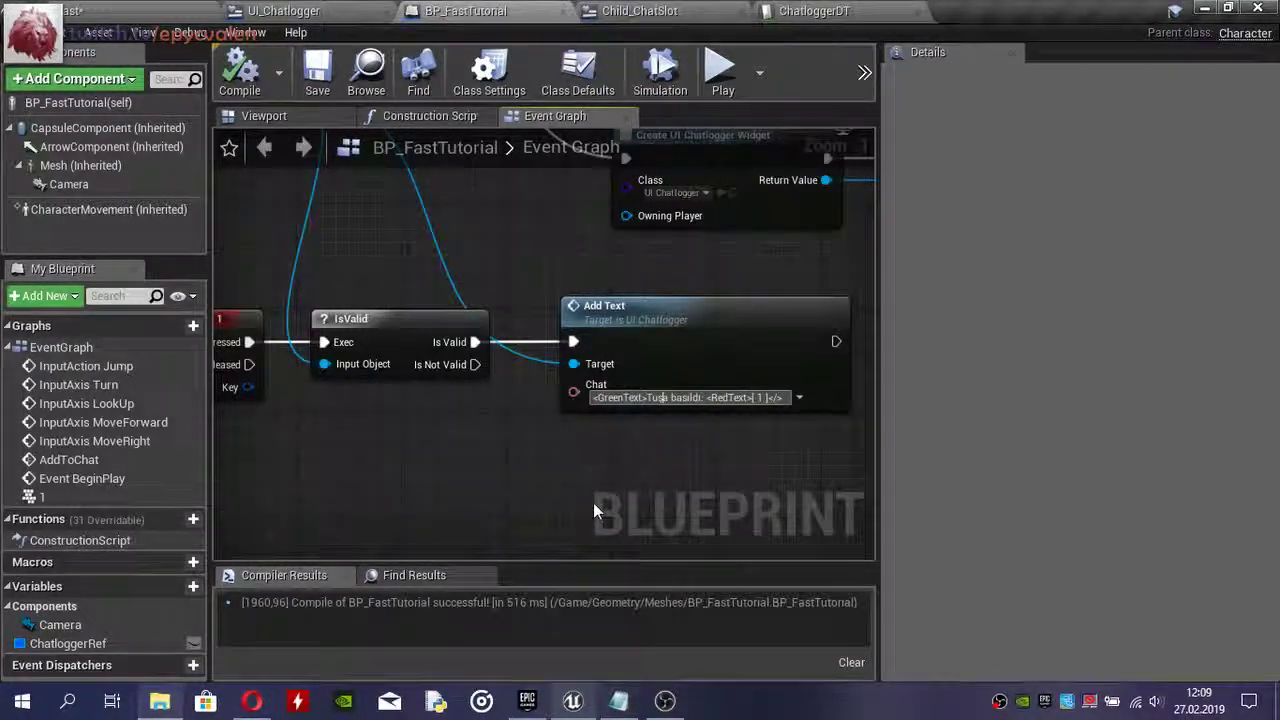
key(Right)
key(Right)
key(Right)
text(</>)
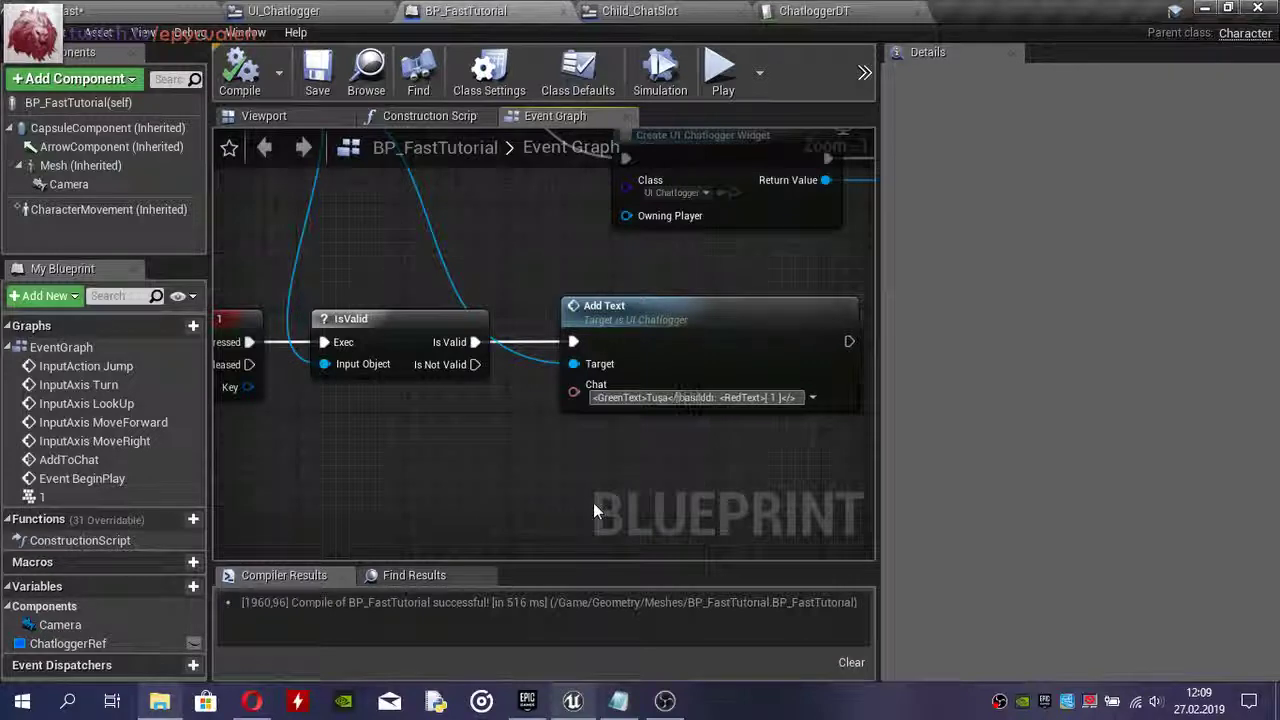
click(317, 72)
click(60, 10)
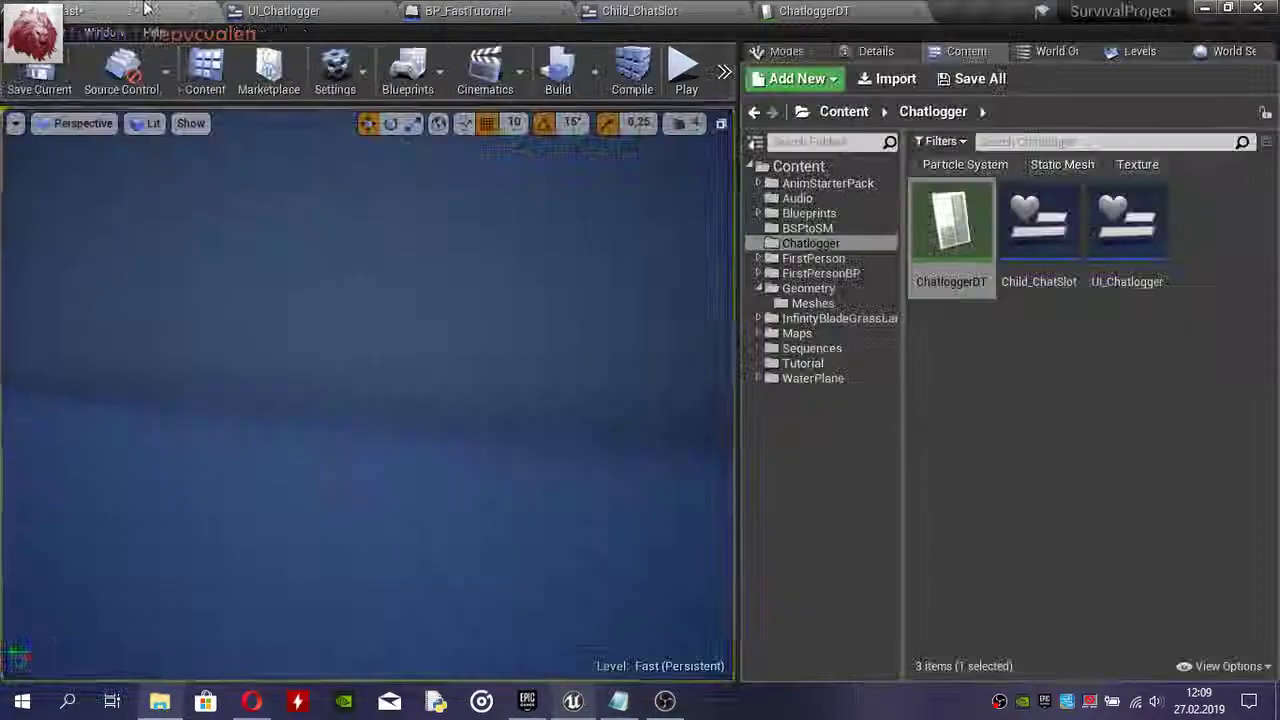
key(alt+p)
key(1)
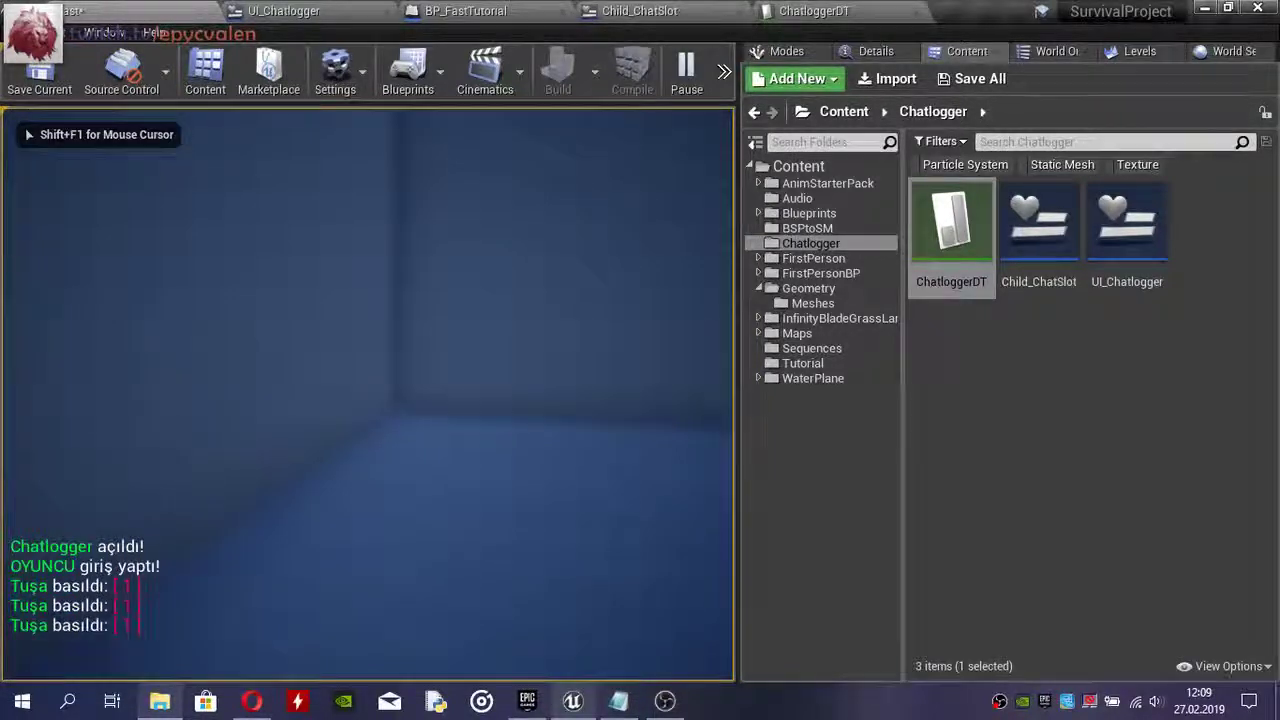
key(1)
key(1)
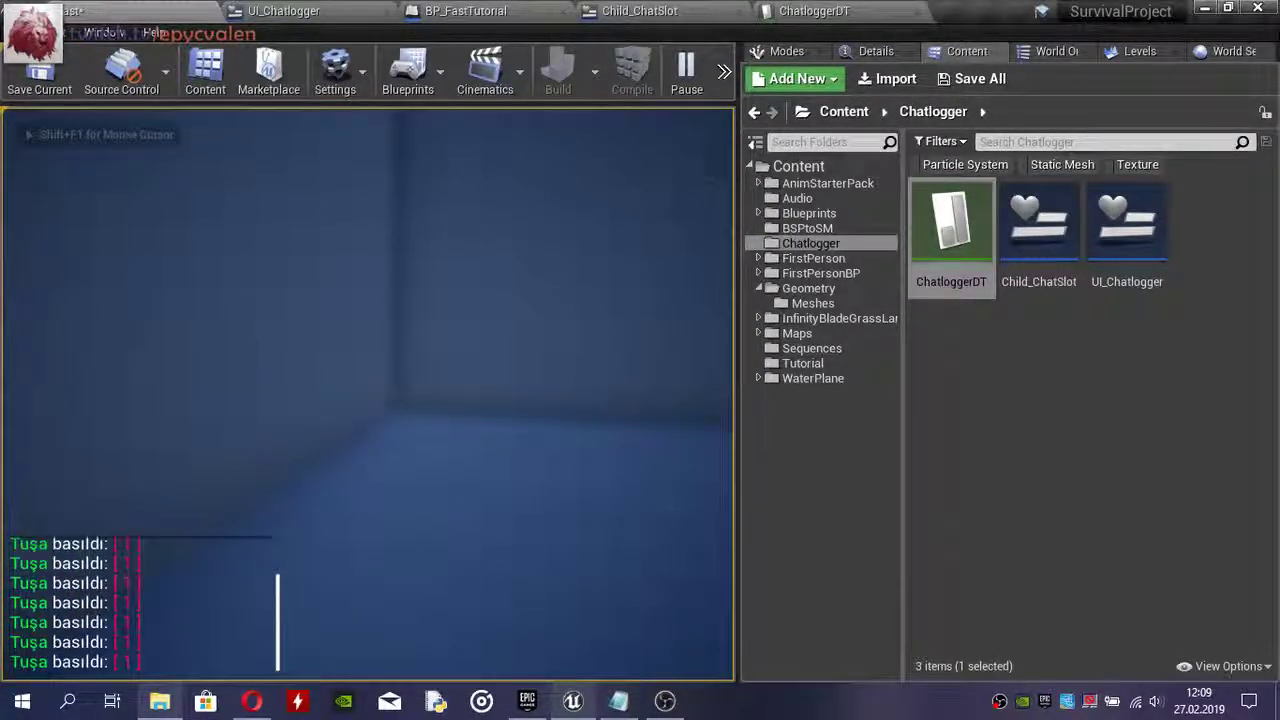
key(Escape)
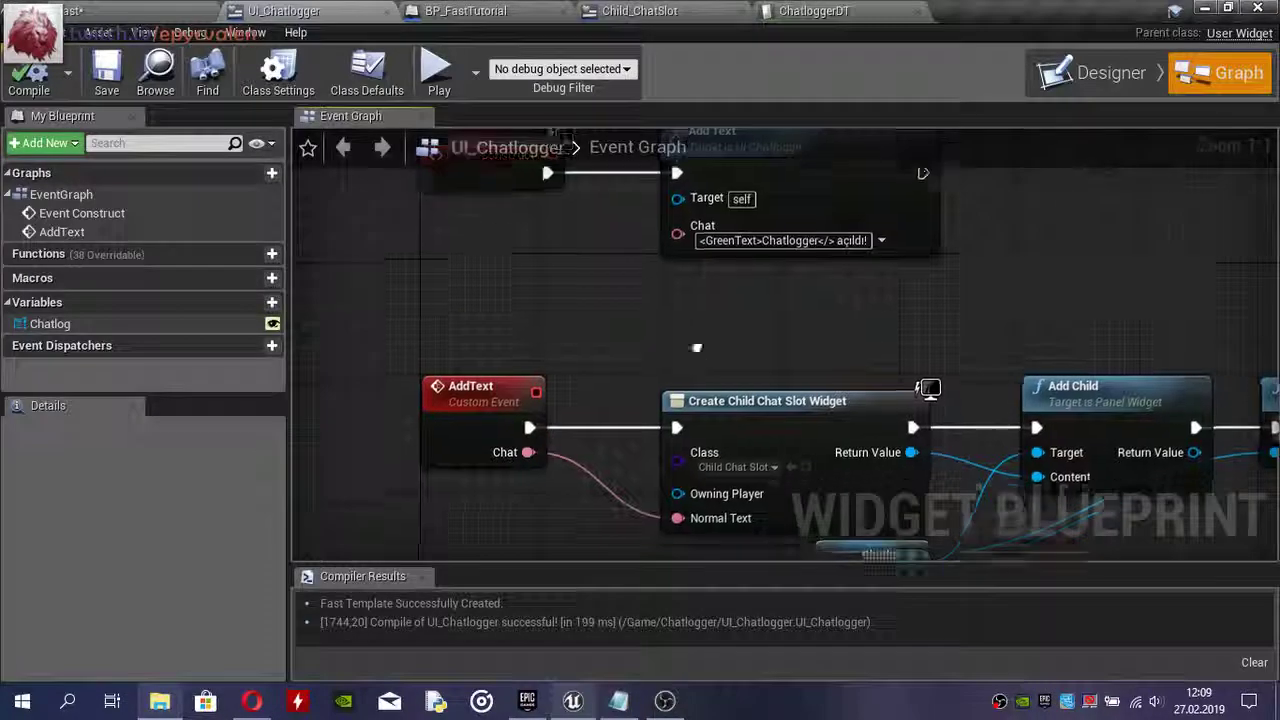
- Add a custom event named CleanChatlog in UI_Chatlogger
right_click(402, 494)
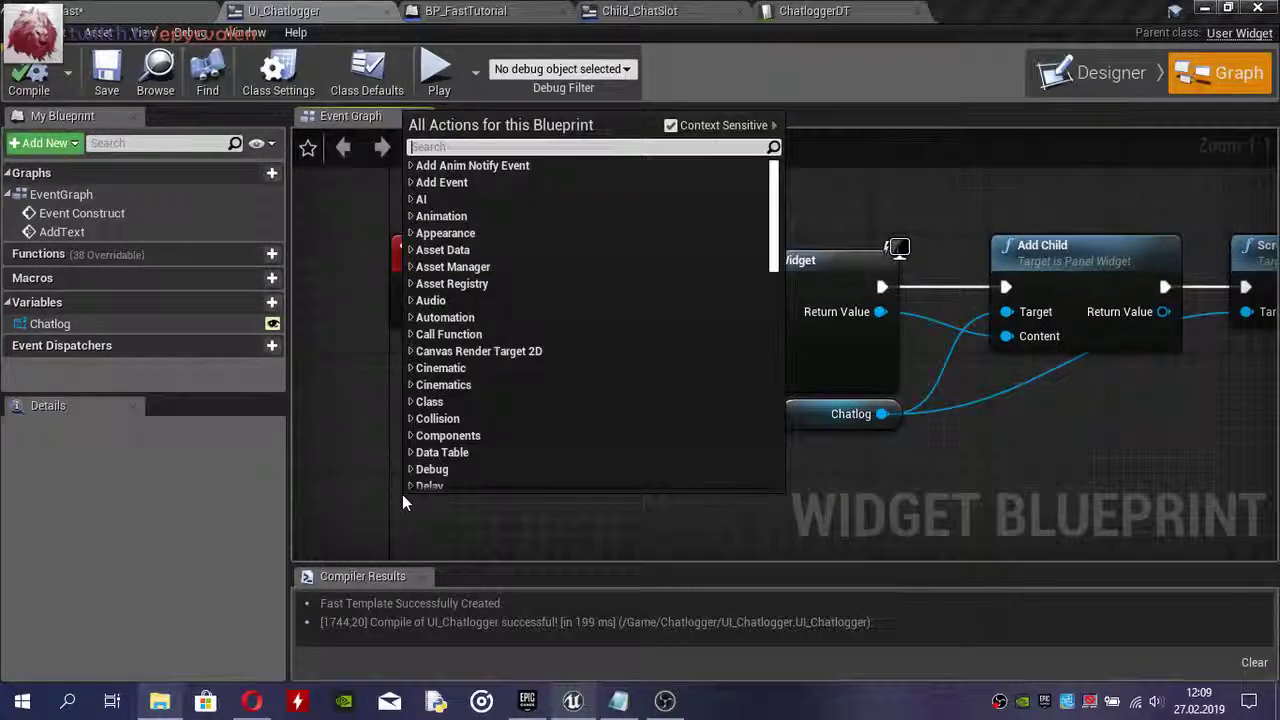
text(custom)
key(Return)
text(Clean)
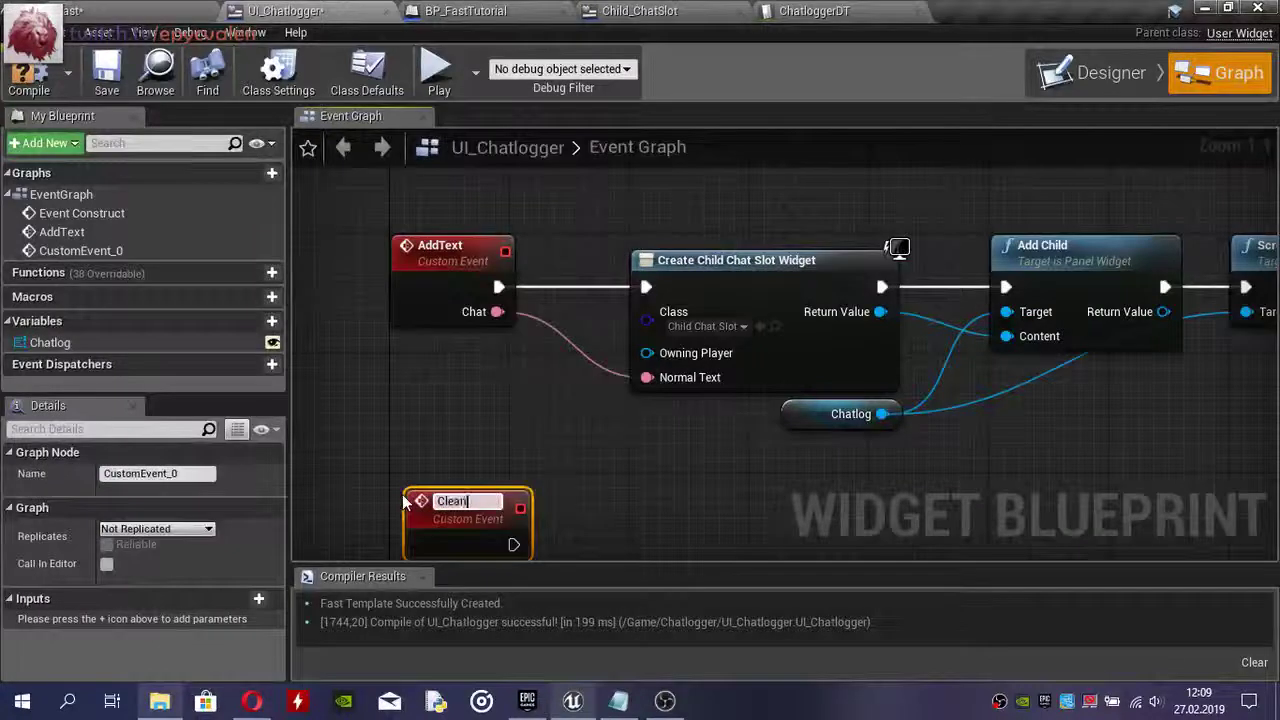
text(Chatlog)
key(Return)
right_drag(405, 503, 405, 430)
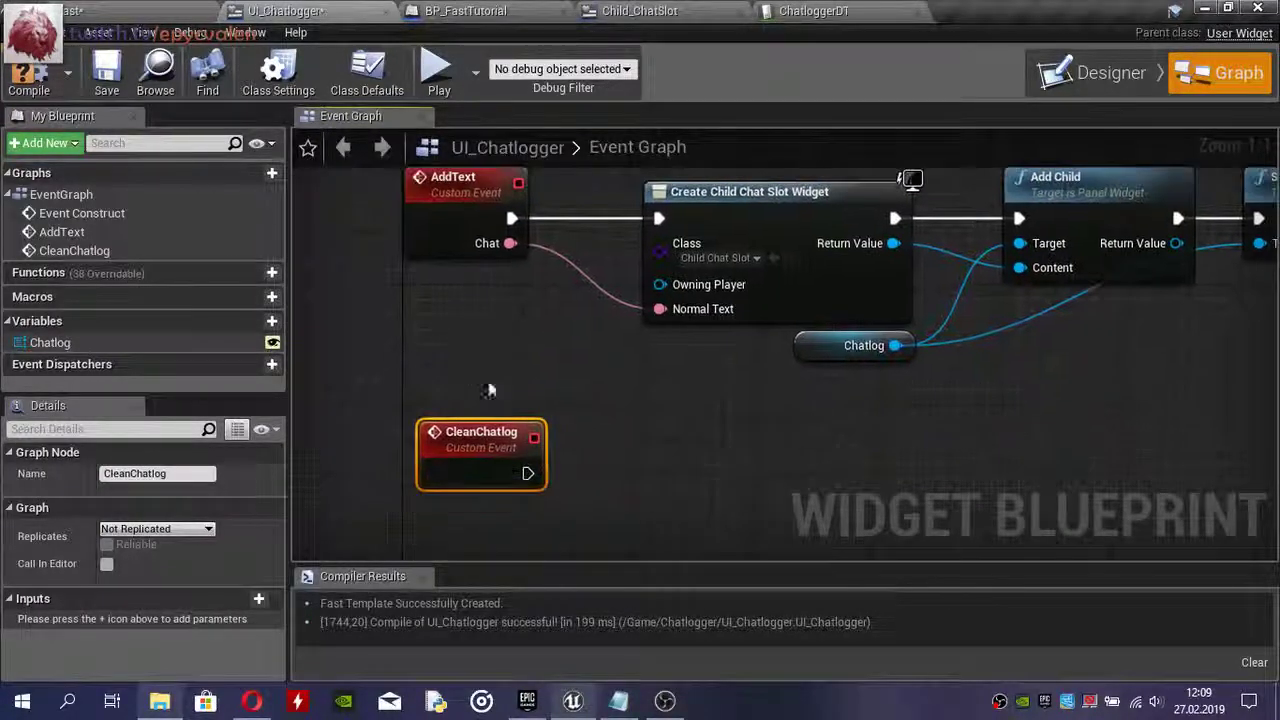
right_drag(839, 431, 795, 258)
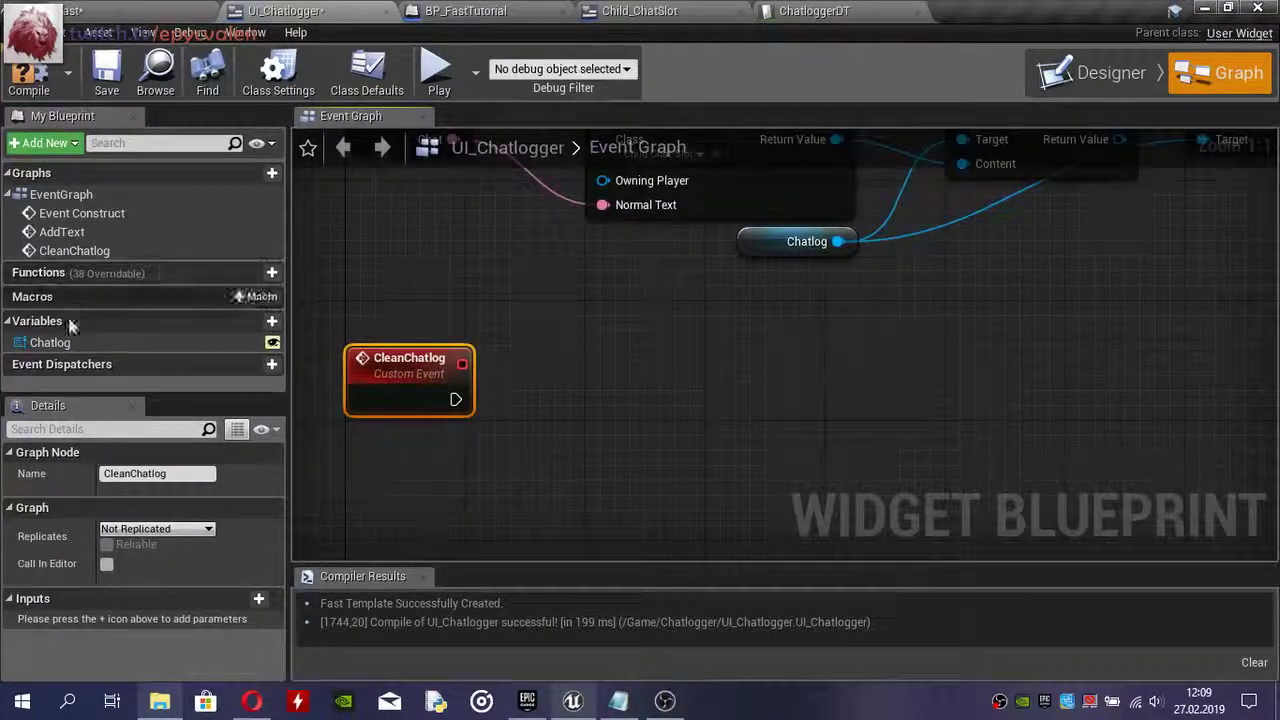
- Make CleanChatlog call Clear Children on the Chatlog variable
drag(50, 342, 340, 445)
click(360, 461)
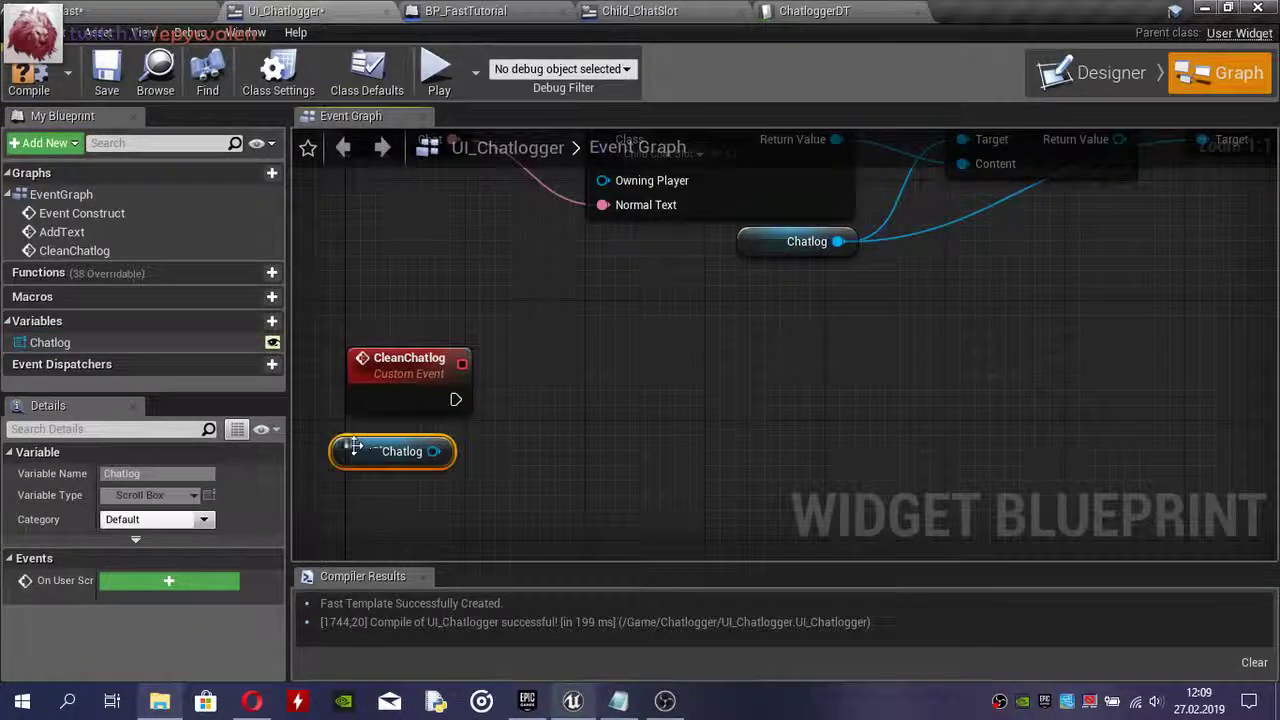
drag(463, 451, 541, 443)
text(clear)
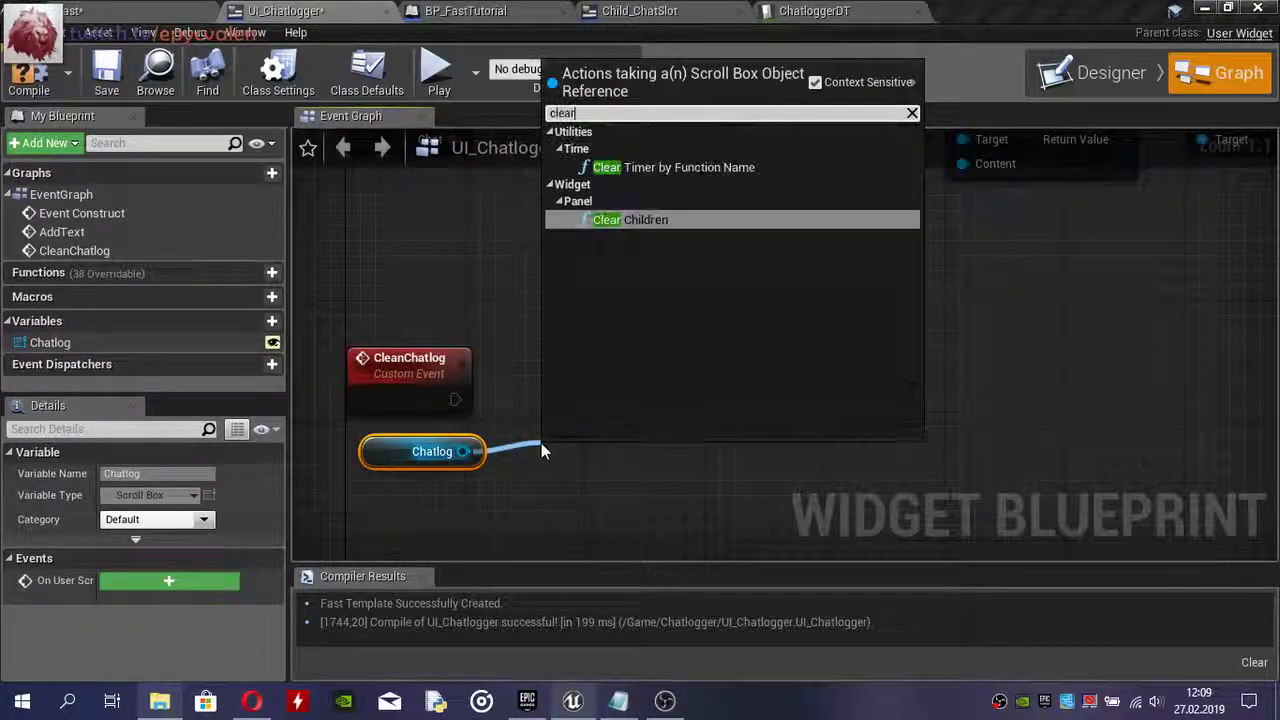
key(Return)
drag(643, 463, 643, 373)
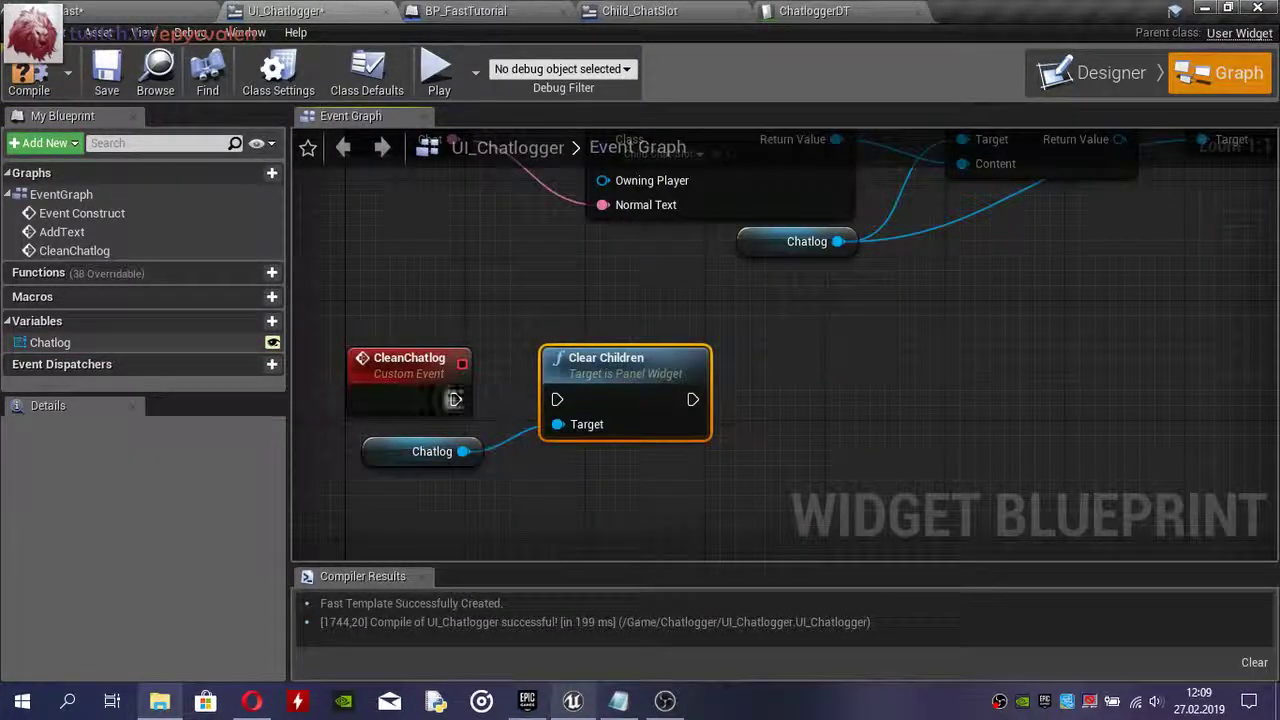
drag(567, 399, 567, 399)
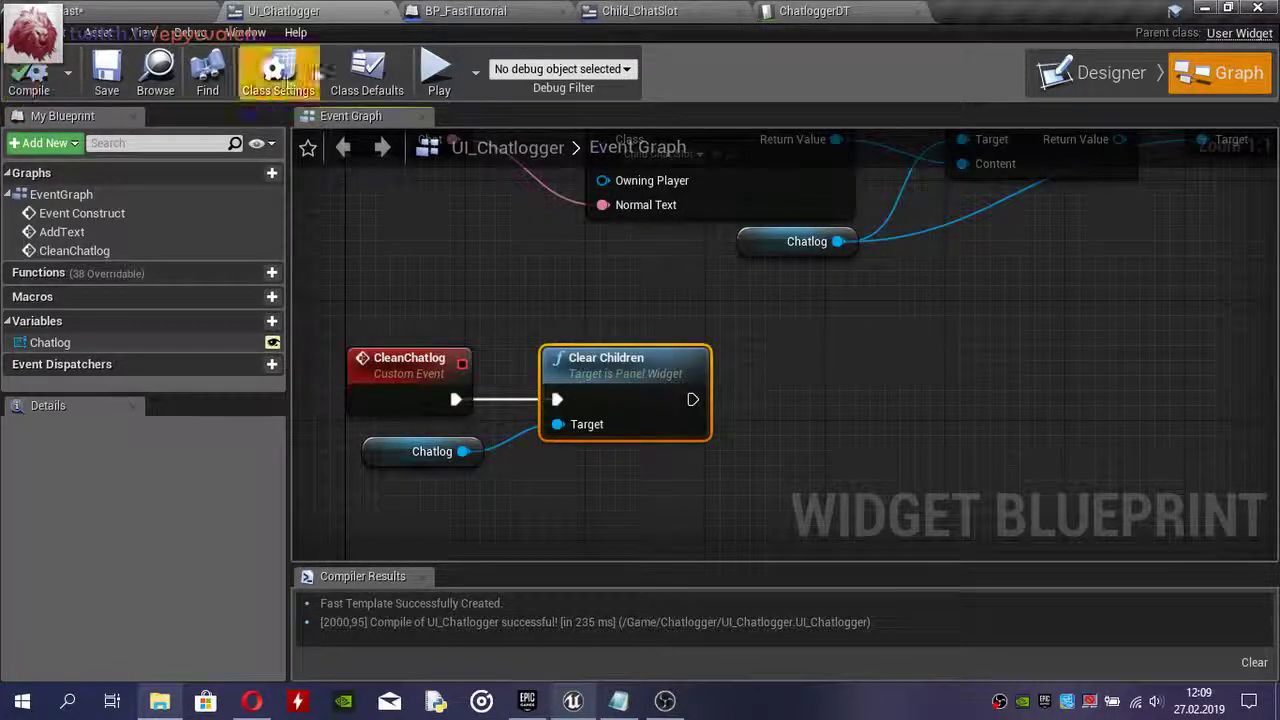
click(470, 10)
right_drag(215, 470, 423, 391)
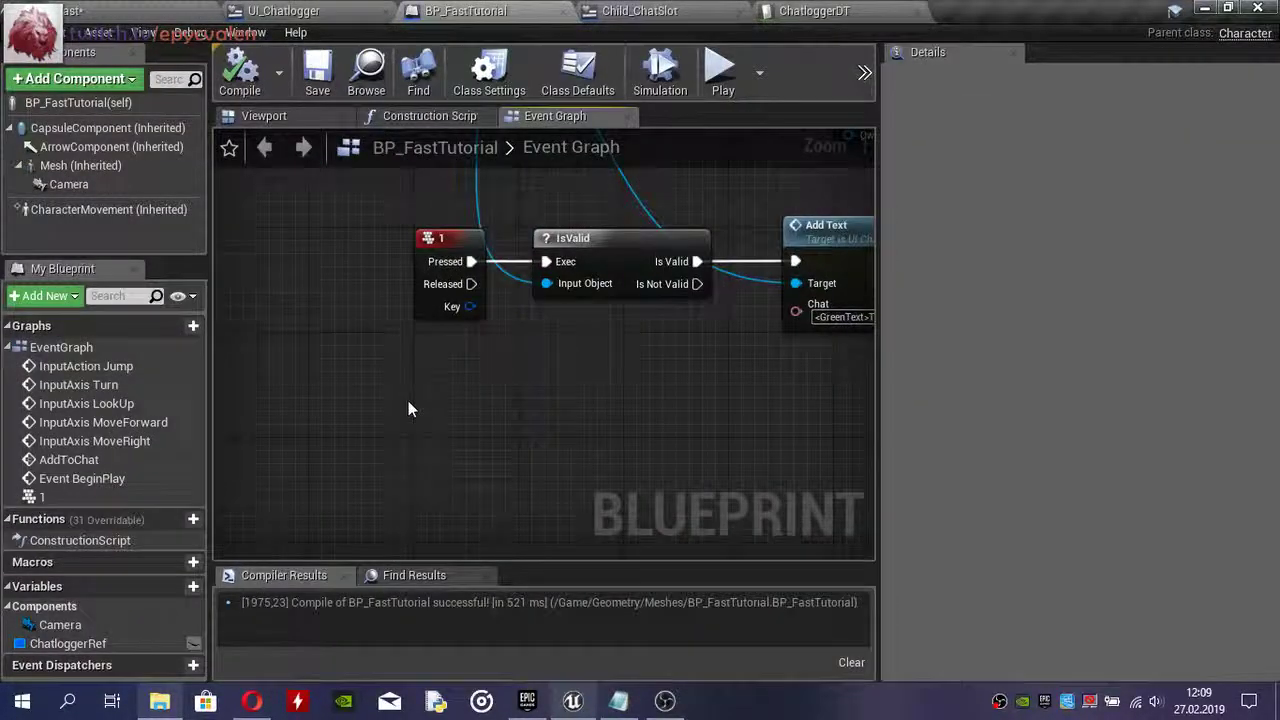
- Add a key 2 event and wire its Pressed into a pasted IsValid node
right_click(408, 409)
text(2)
key(Return)
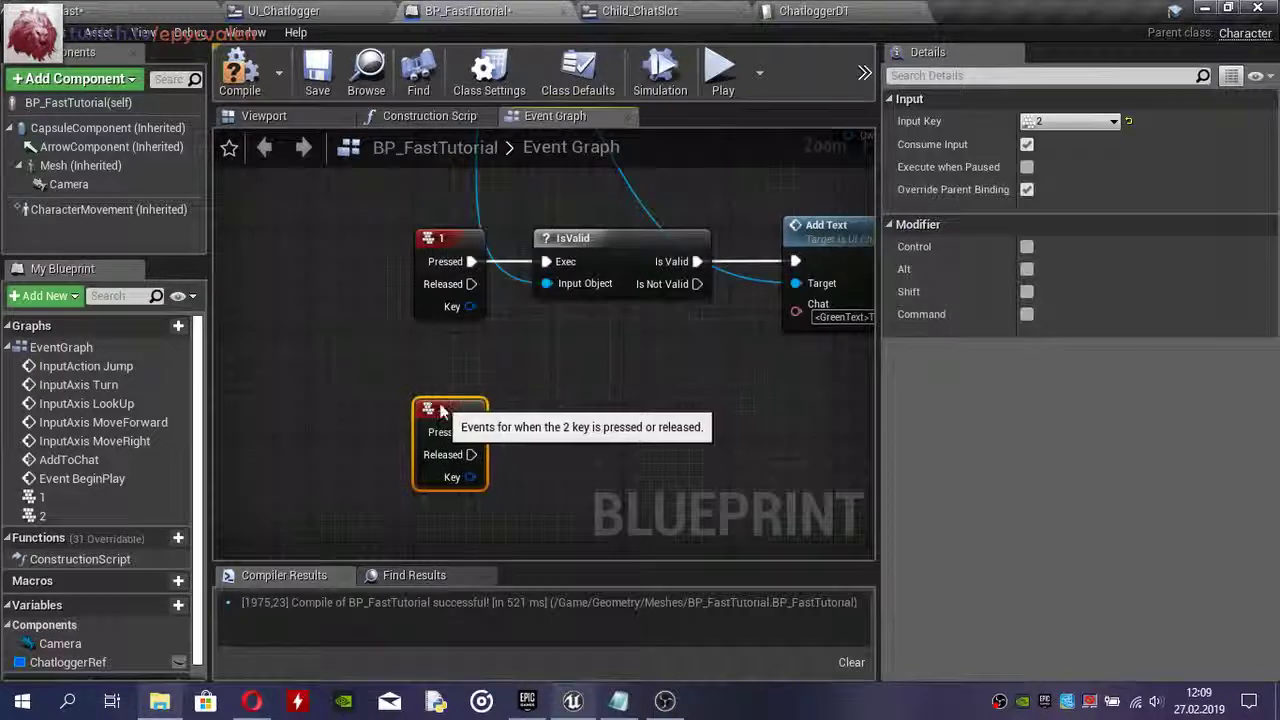
click(630, 255)
key(ctrl+c)
key(ctrl+v)
mouse_move(471, 432)
mouse_down()
mouse_move(577, 448)
mouse_move(560, 445)
mouse_up()
drag(625, 437, 611, 425)
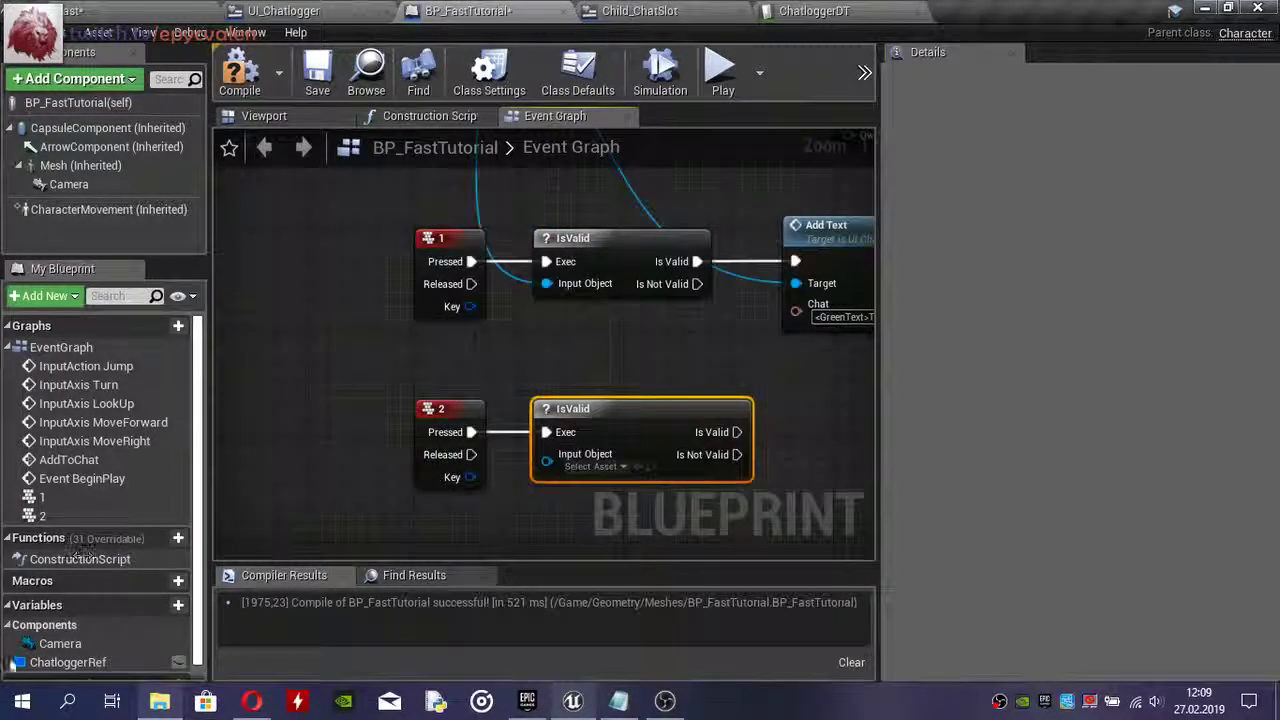
- Check ChatloggerRef with IsValid and, when valid, call Clean Chatlog; compile
drag(80, 662, 548, 460)
right_drag(420, 480, 413, 385)
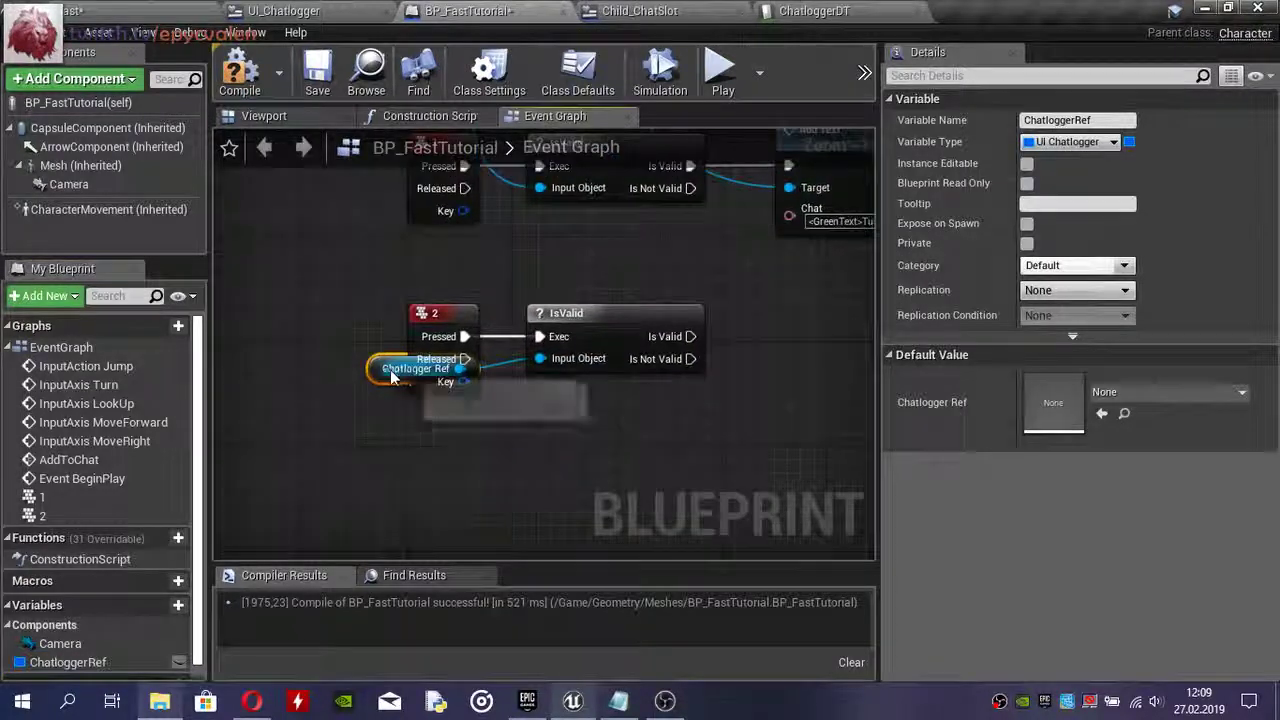
drag(388, 385, 424, 453)
mouse_move(498, 434)
mouse_down()
mouse_move(724, 422)
mouse_move(815, 277)
mouse_up()
text(clea)
key(Return)
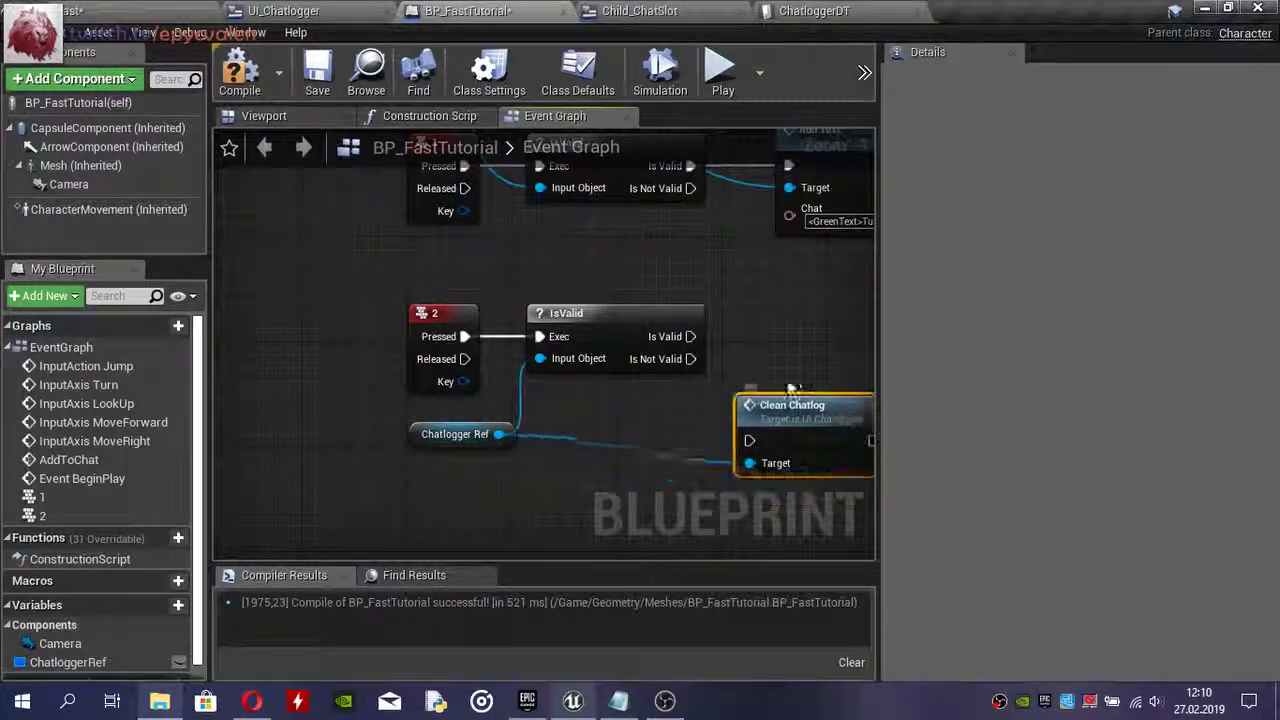
drag(688, 337, 788, 312)
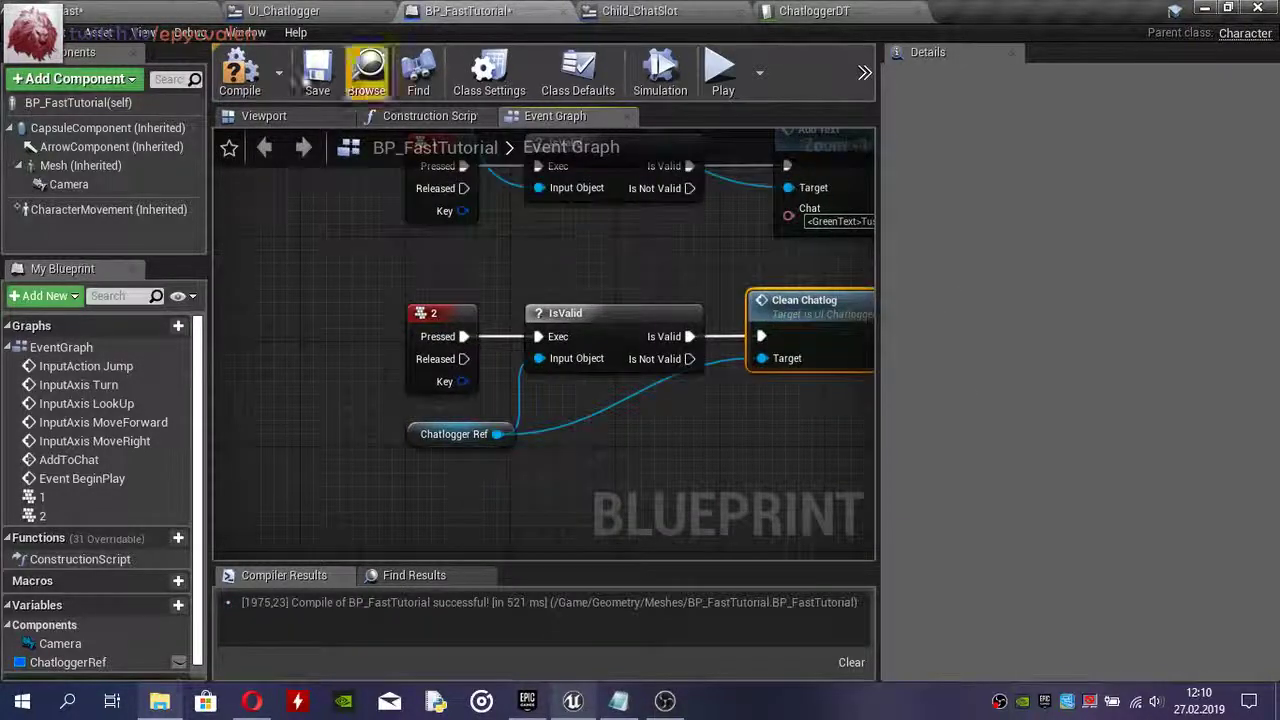
click(240, 72)
click(80, 10)
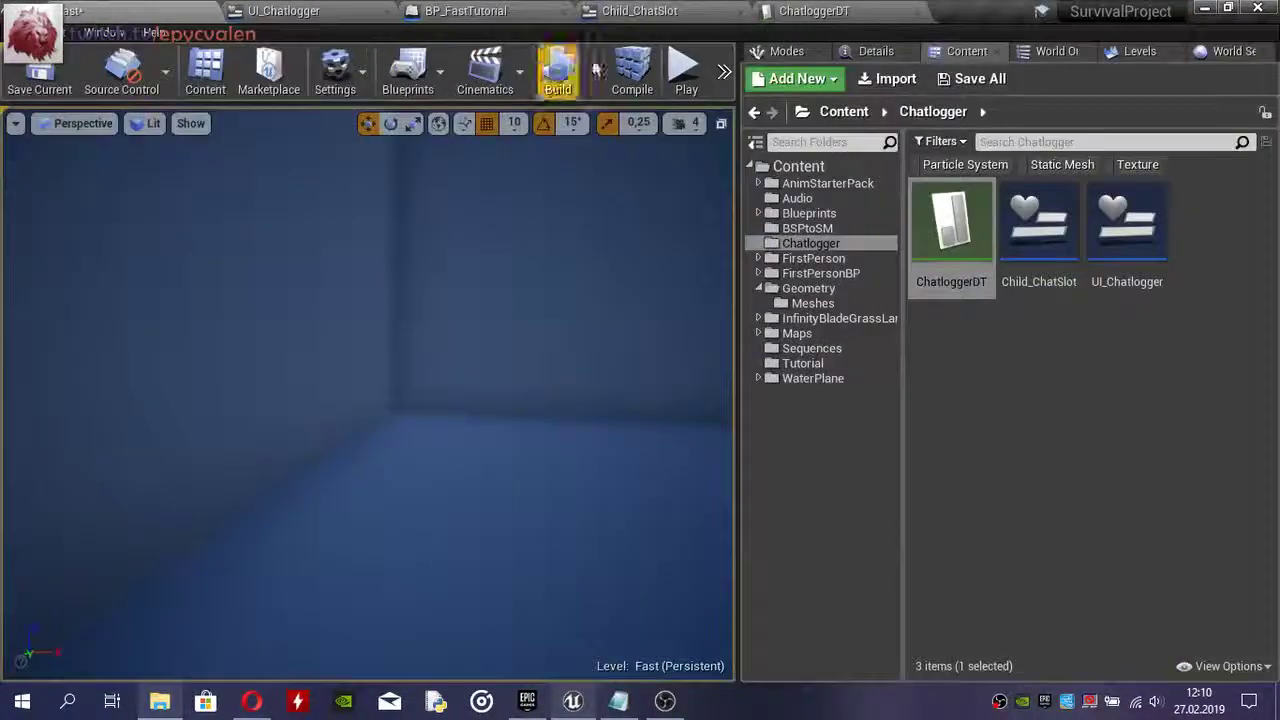
- Play-test adding and clearing chat messages twice, then stop the game
click(686, 70)
key(e)
key(e)
key(e)
key(c)
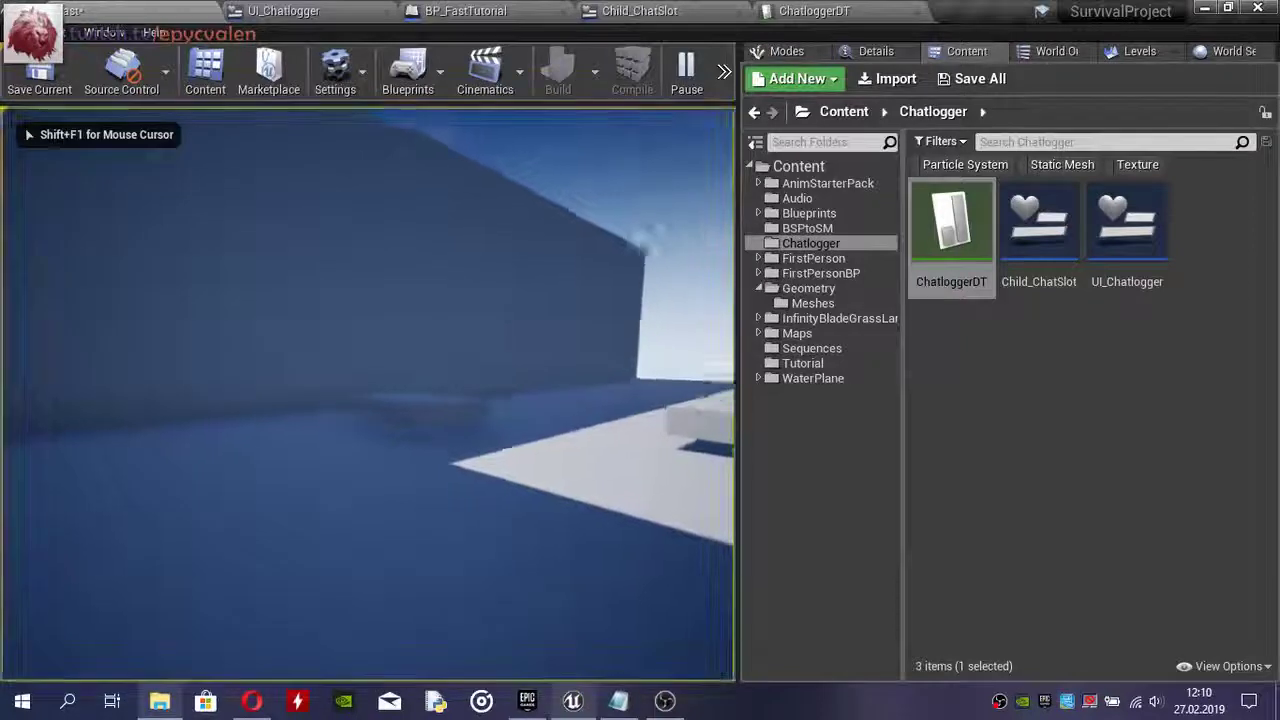
key(e)
key(e)
key(c)
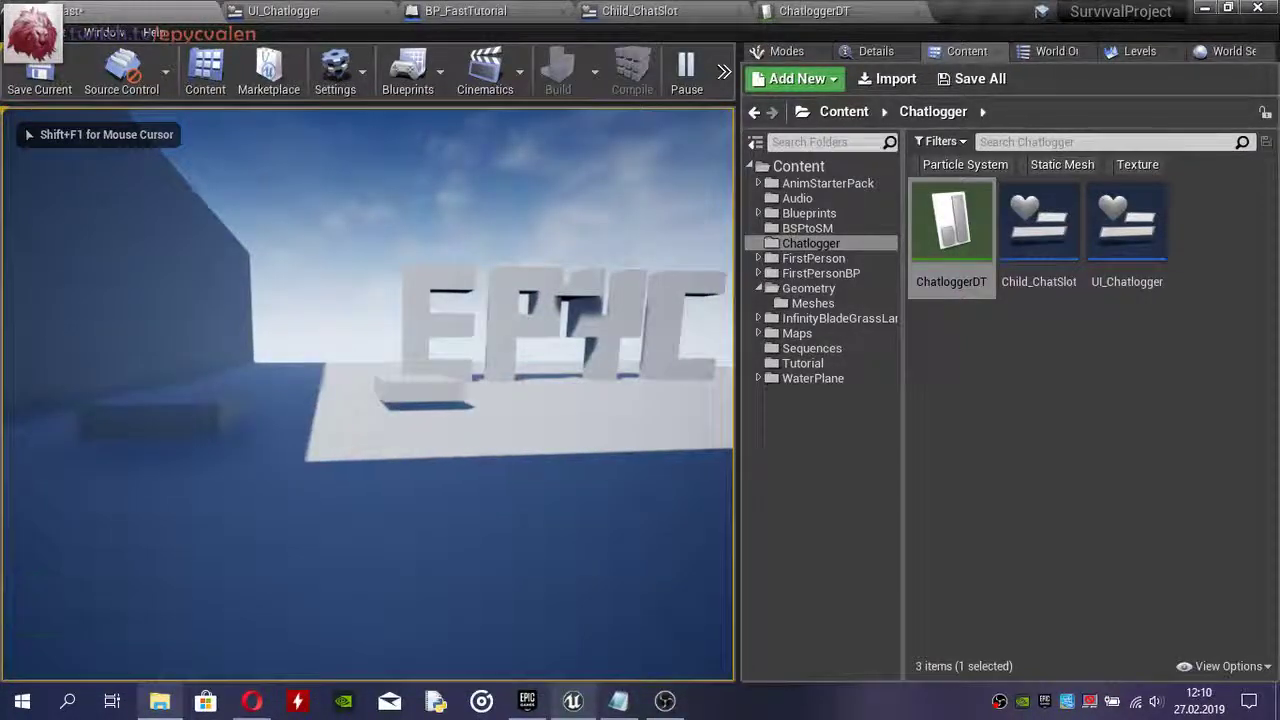
key(Escape)
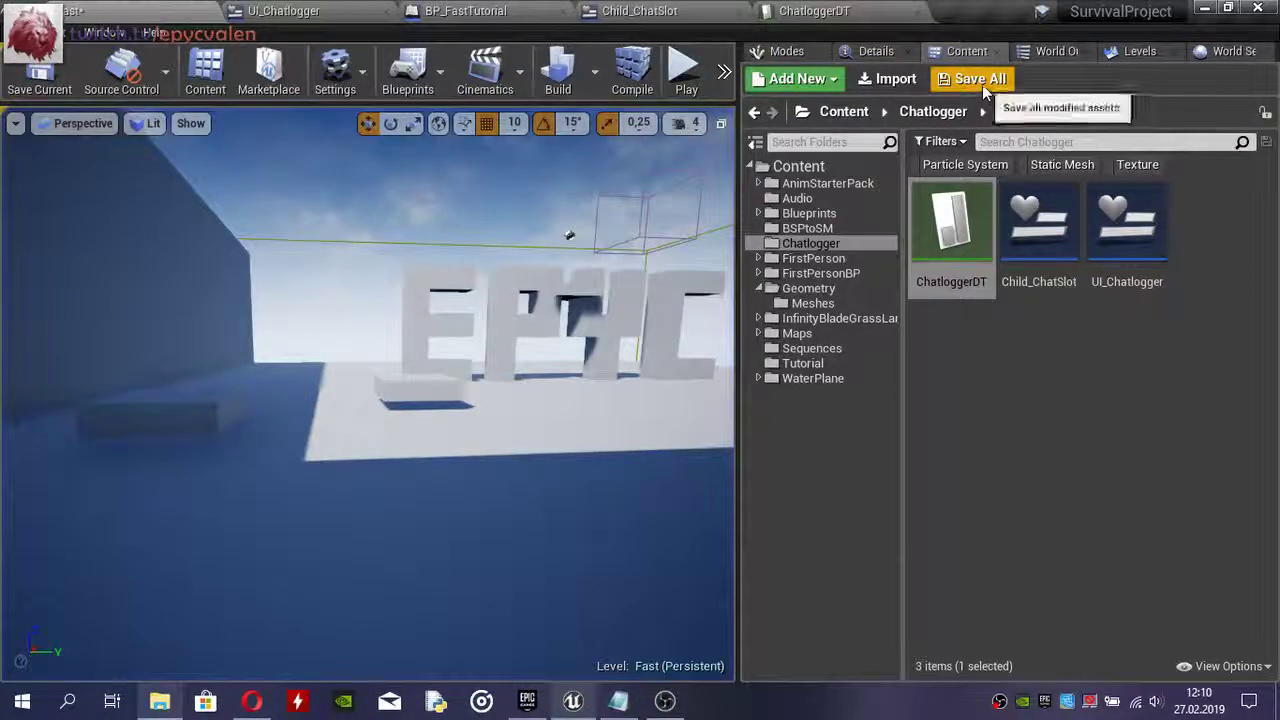
- Save all modified content, including the Fast map
click(982, 84)
click(836, 519)
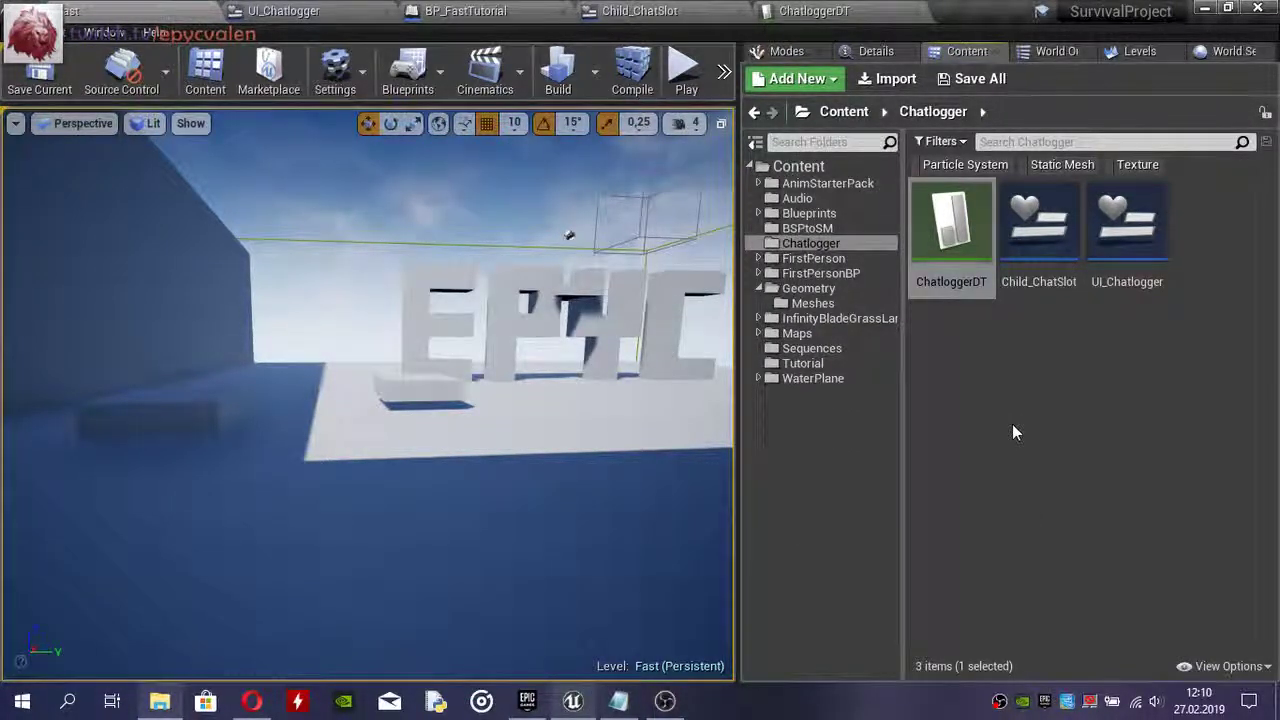
click(488, 10)
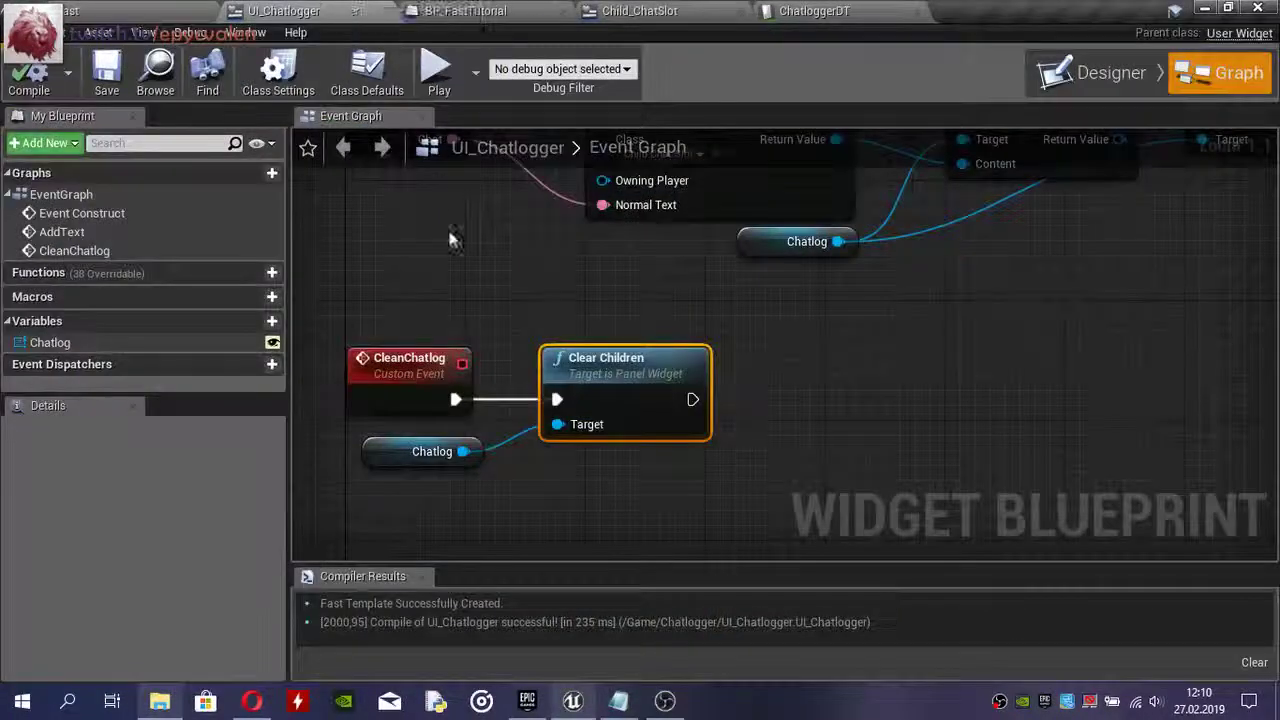
- Zoom out and frame BP_FastTutorial's event graph nodes, then bring up the File menu
scroll(592, 230, down, 2)
scroll(600, 290, down, 2)
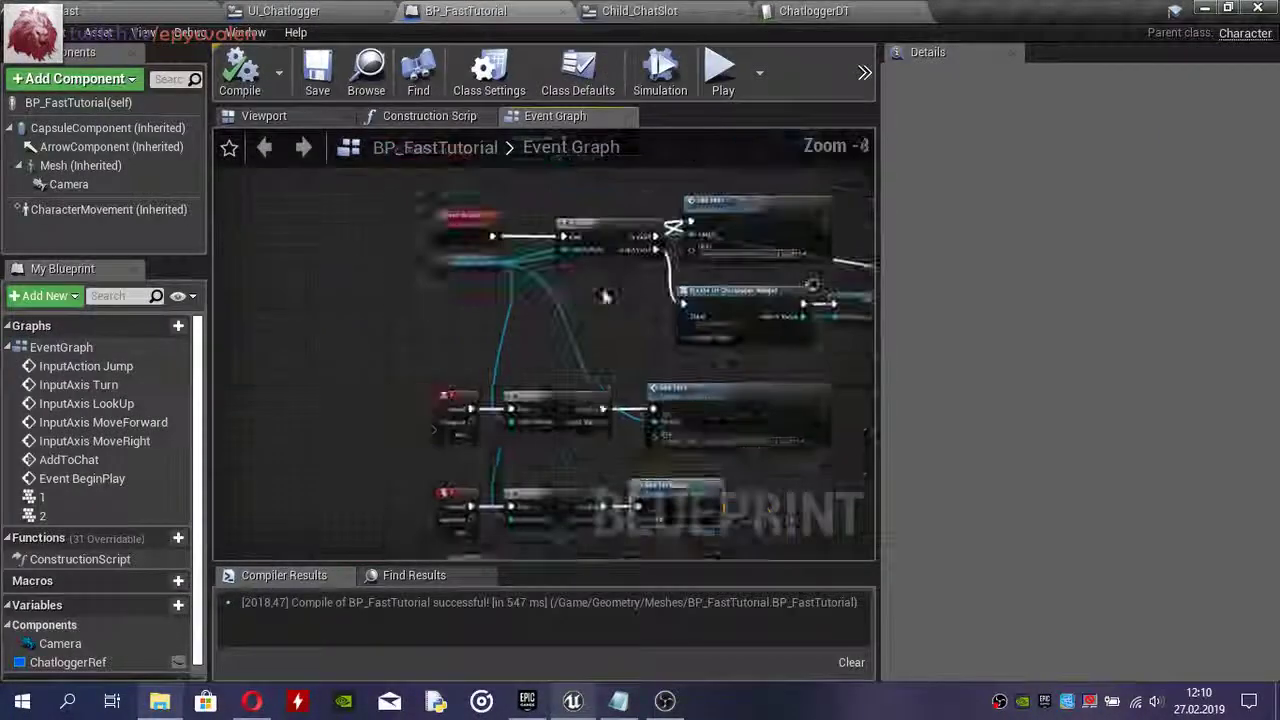
right_drag(663, 275, 443, 255)
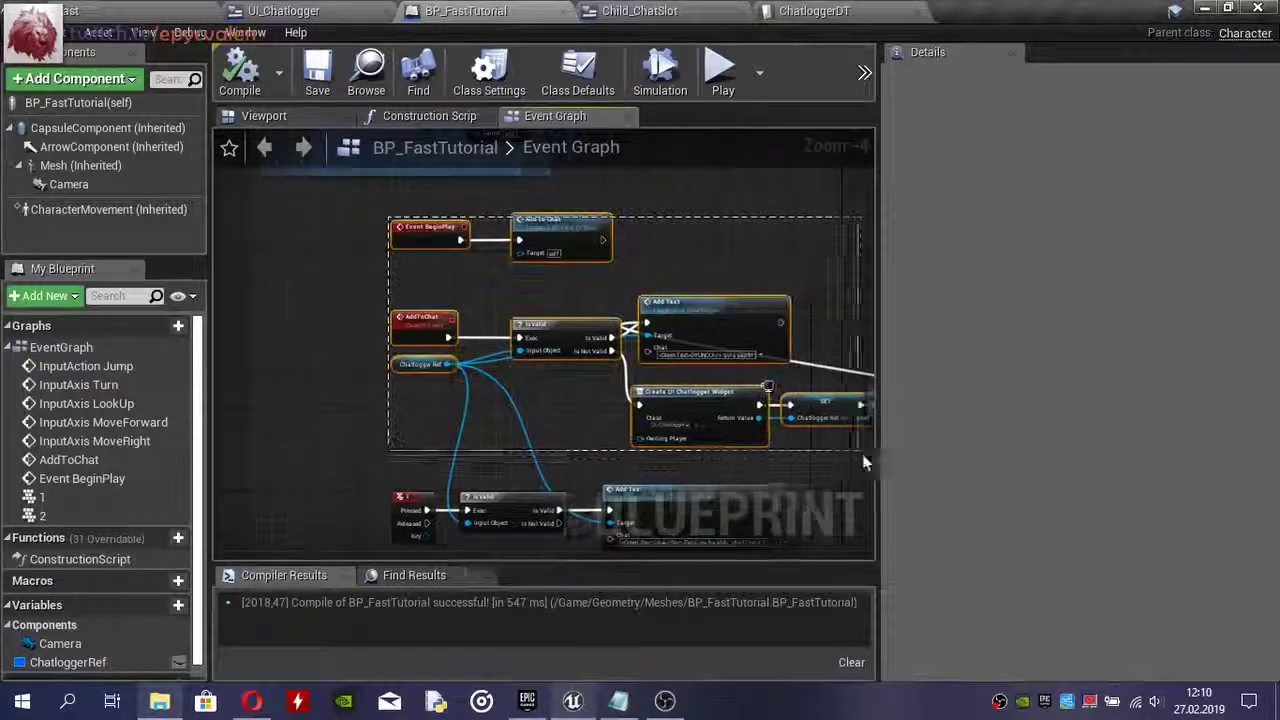
click(640, 265)
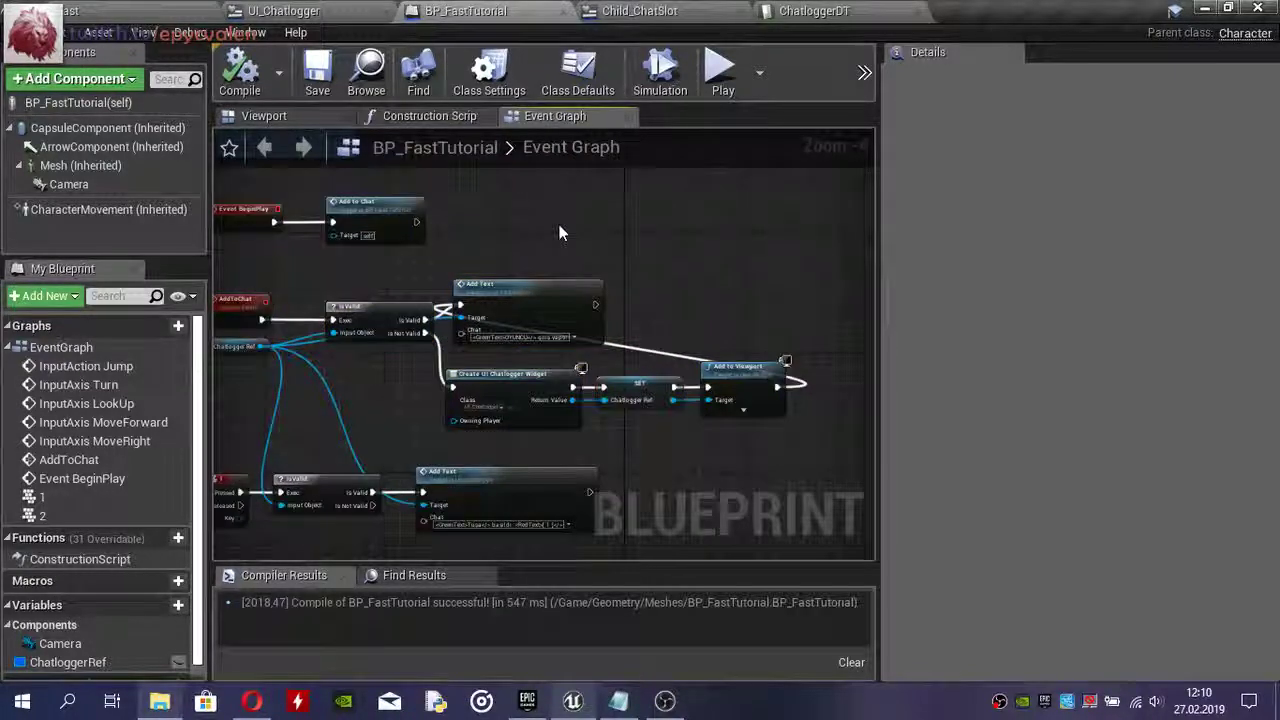
right_drag(625, 265, 682, 270)
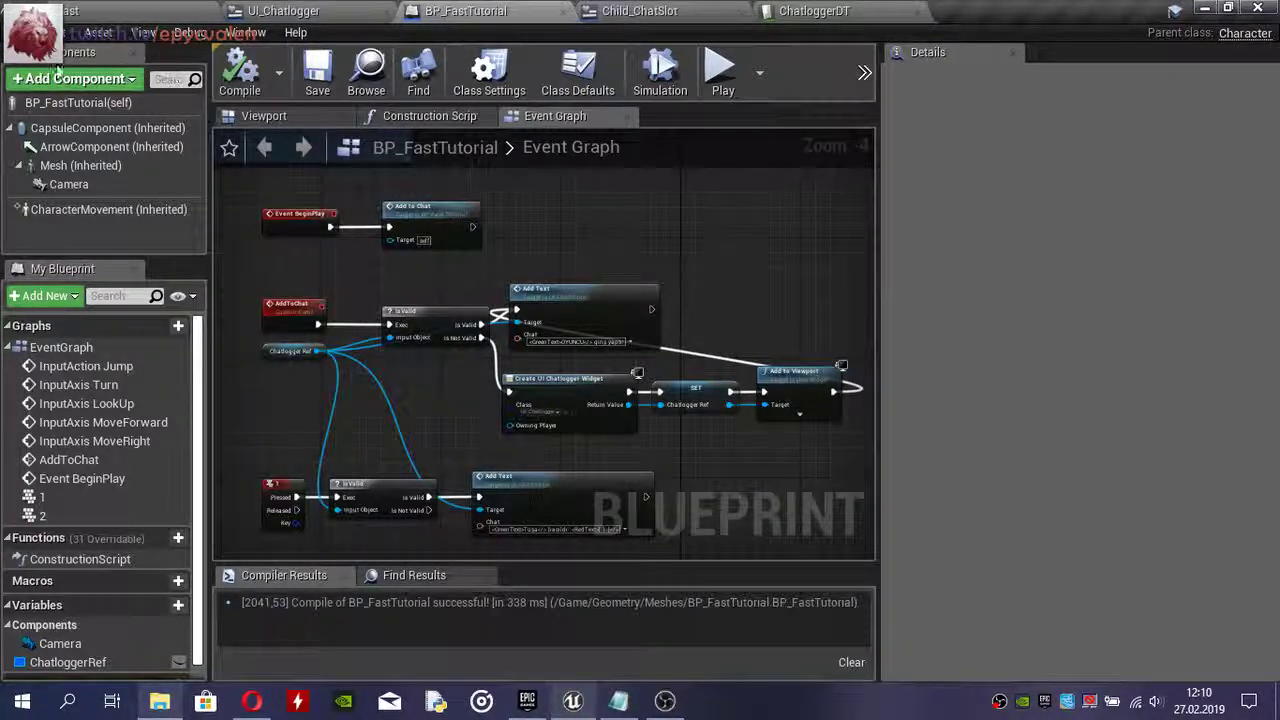
click(25, 32)
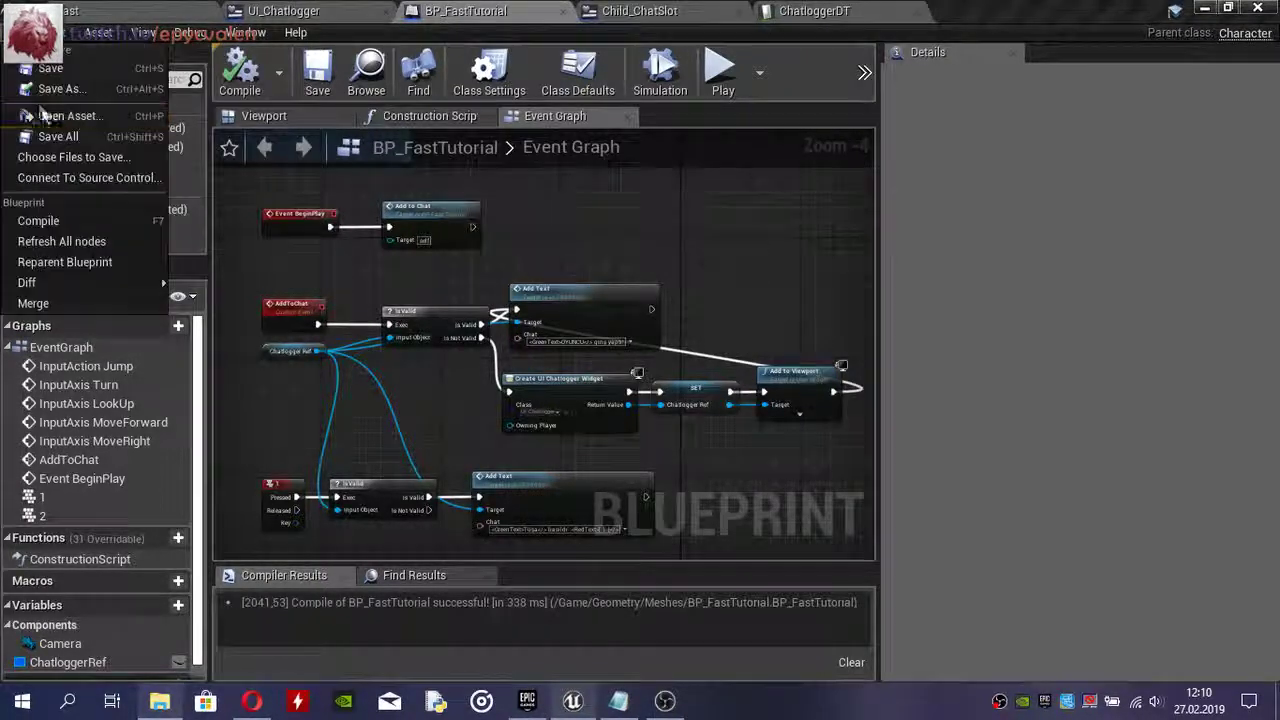